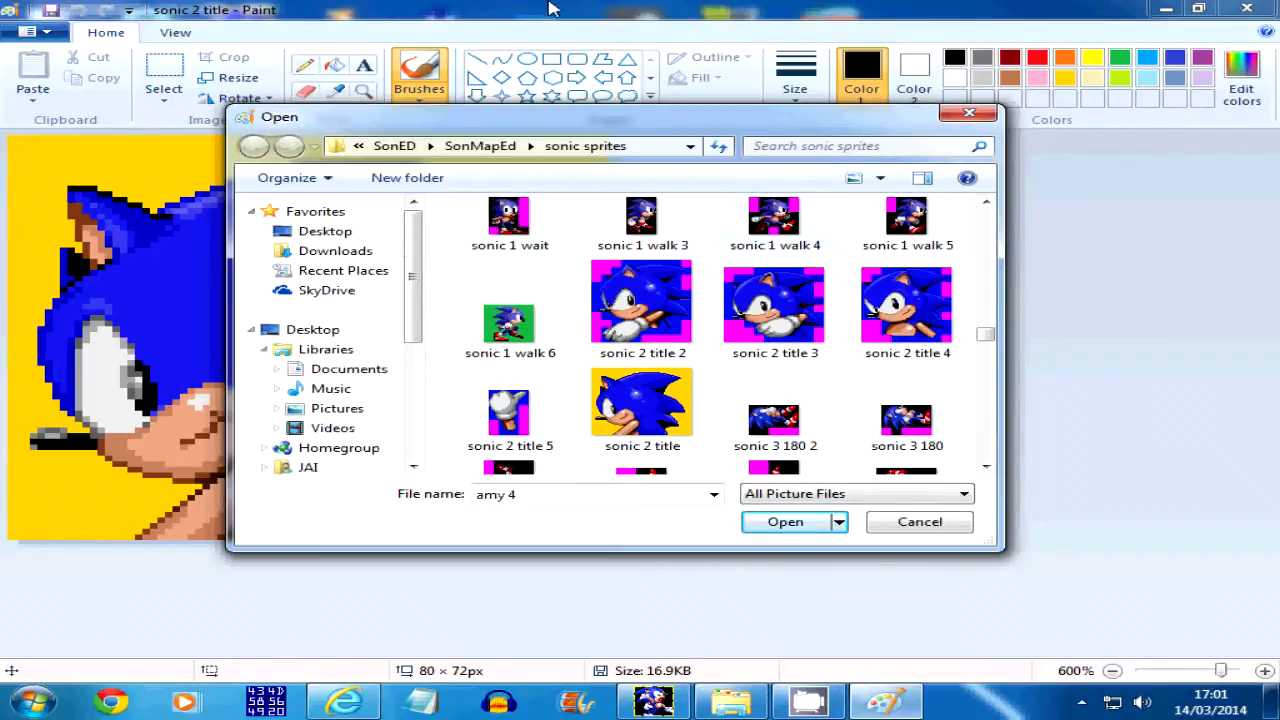
# Open the image "sonic 2 title 2" from the sonic sprites folder and enlarge it to 500%
pyautogui.click(627, 318)
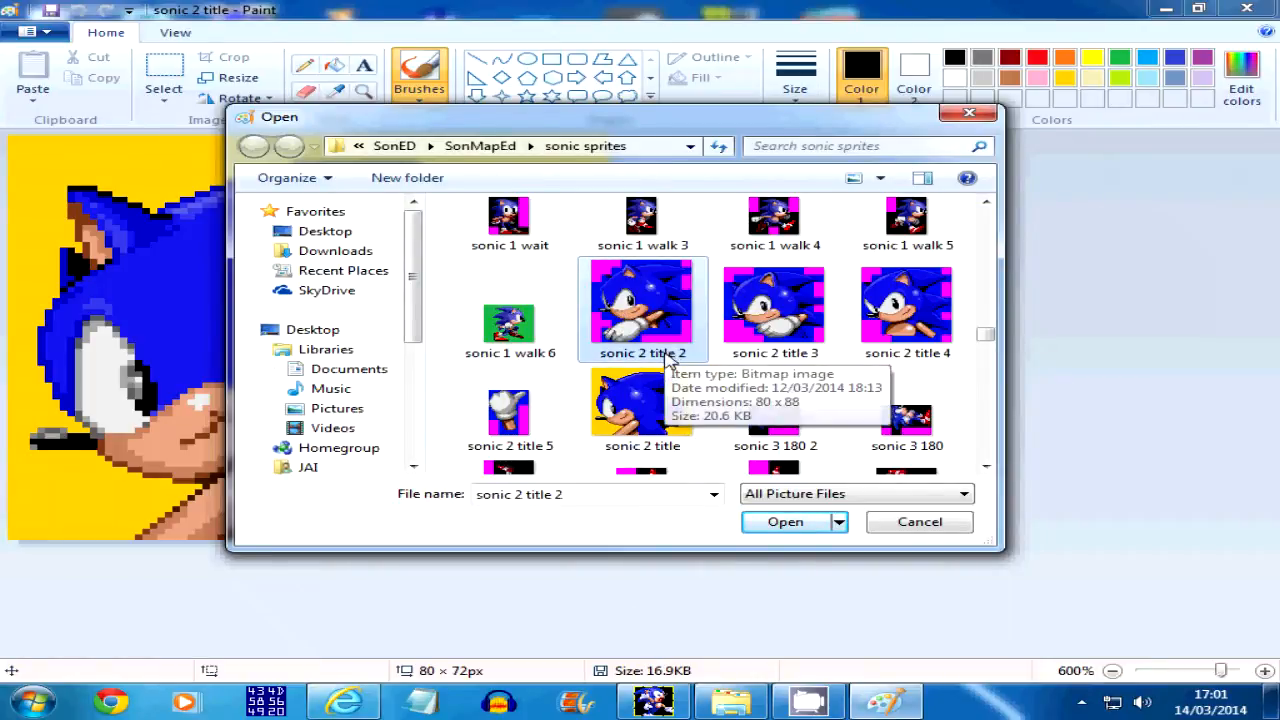
pyautogui.click(790, 527)
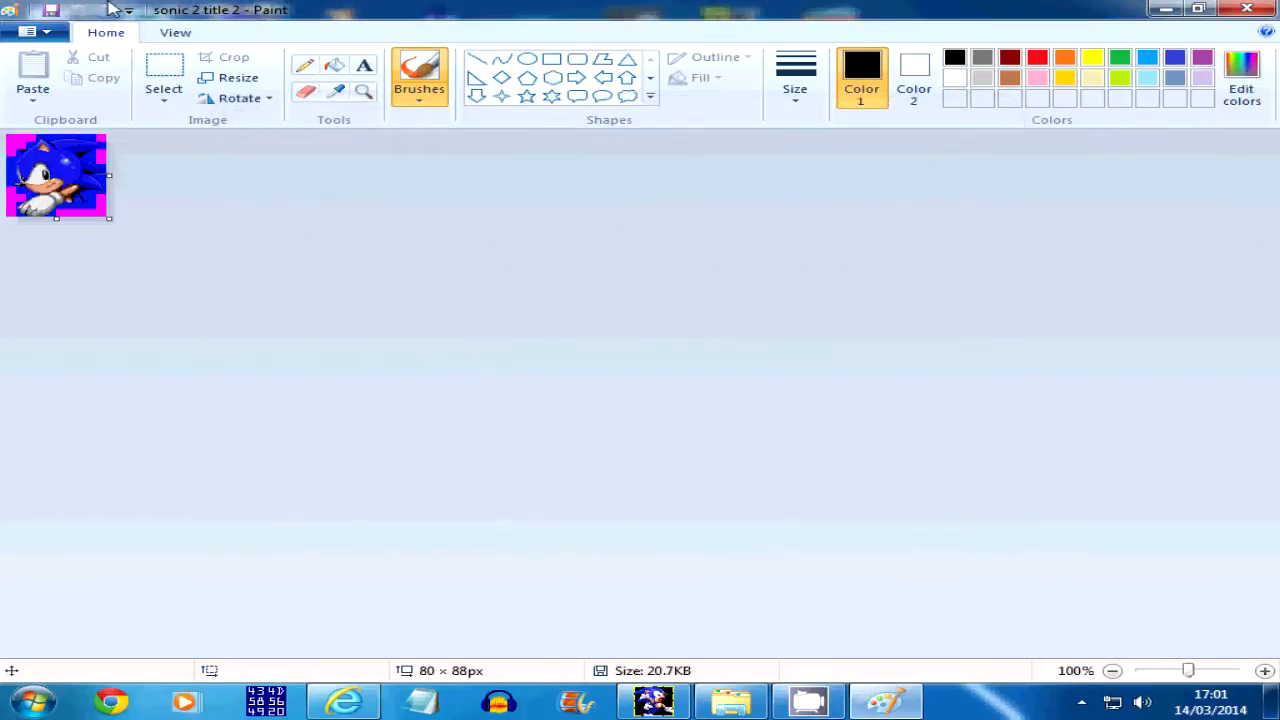
pyautogui.click(174, 32)
pyautogui.click(50, 92)
pyautogui.click(50, 92)
pyautogui.click(50, 92)
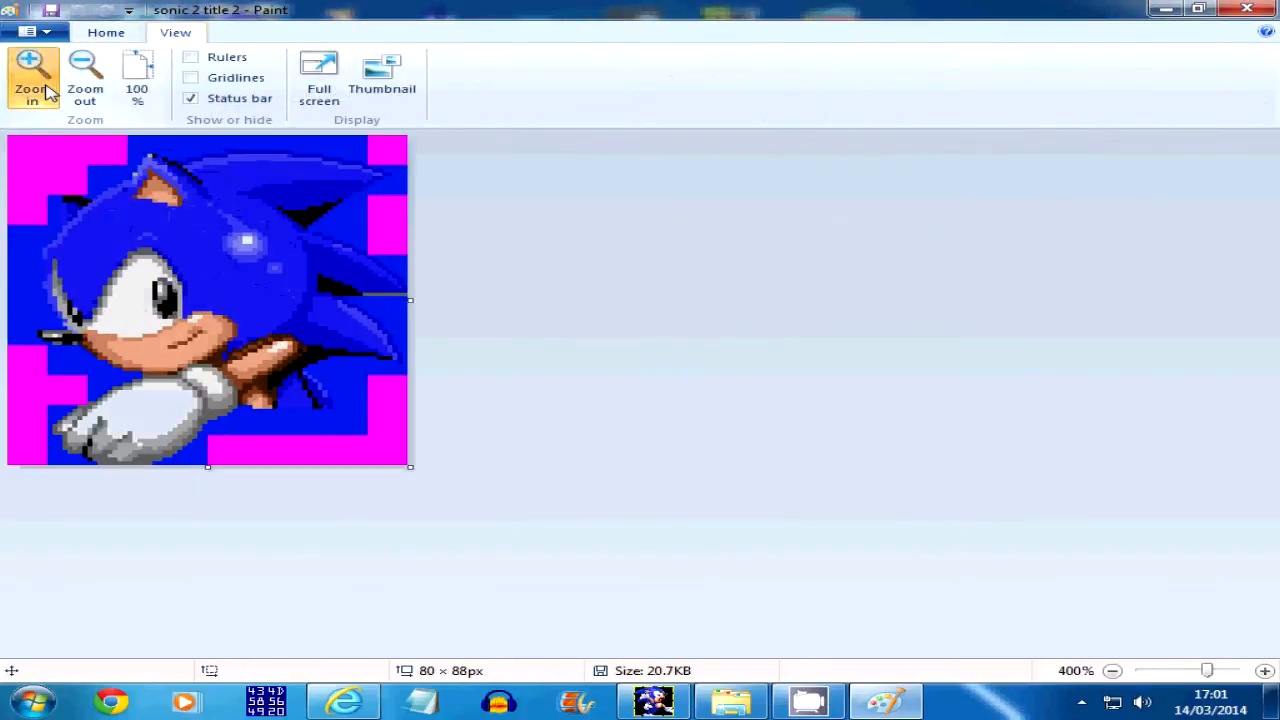
pyautogui.click(50, 92)
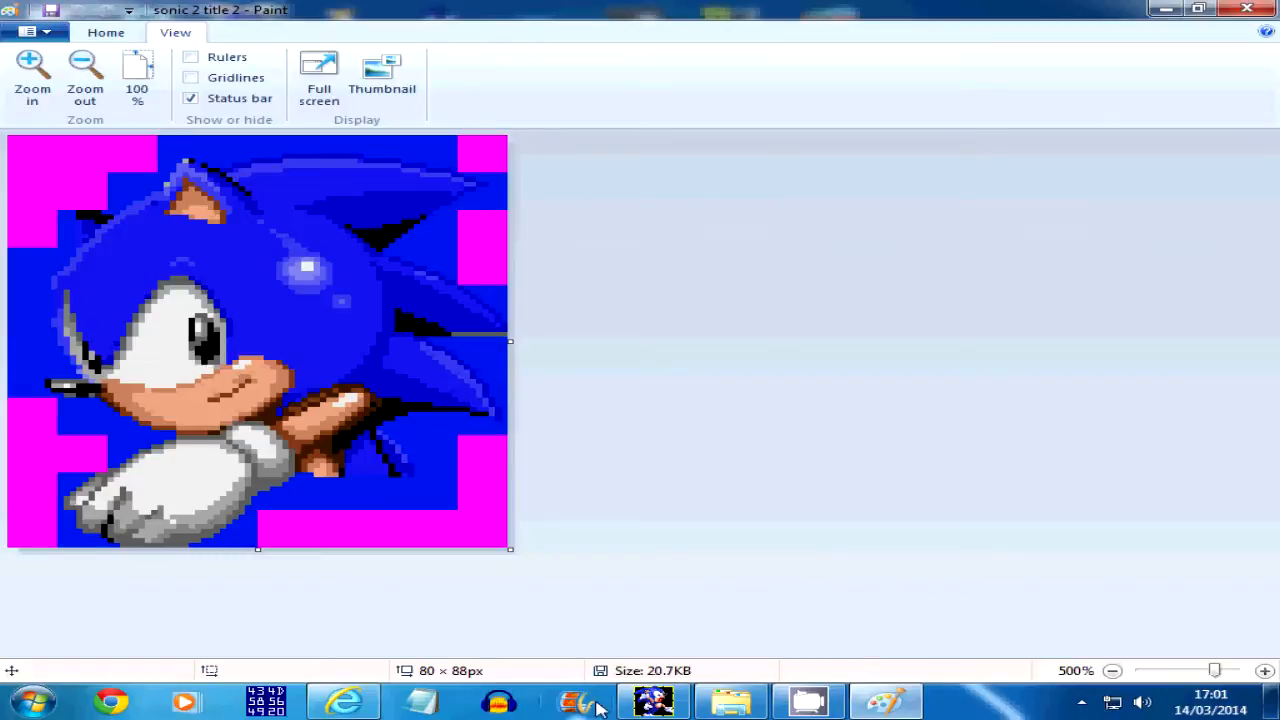
# Switch to S1MapEd, save the mapping state as Backup 1, and go to frame 1 with the reference sprite left uncovered
pyautogui.click(652, 700)
pyautogui.moveTo(641, 63); pyautogui.dragTo(679, 64)
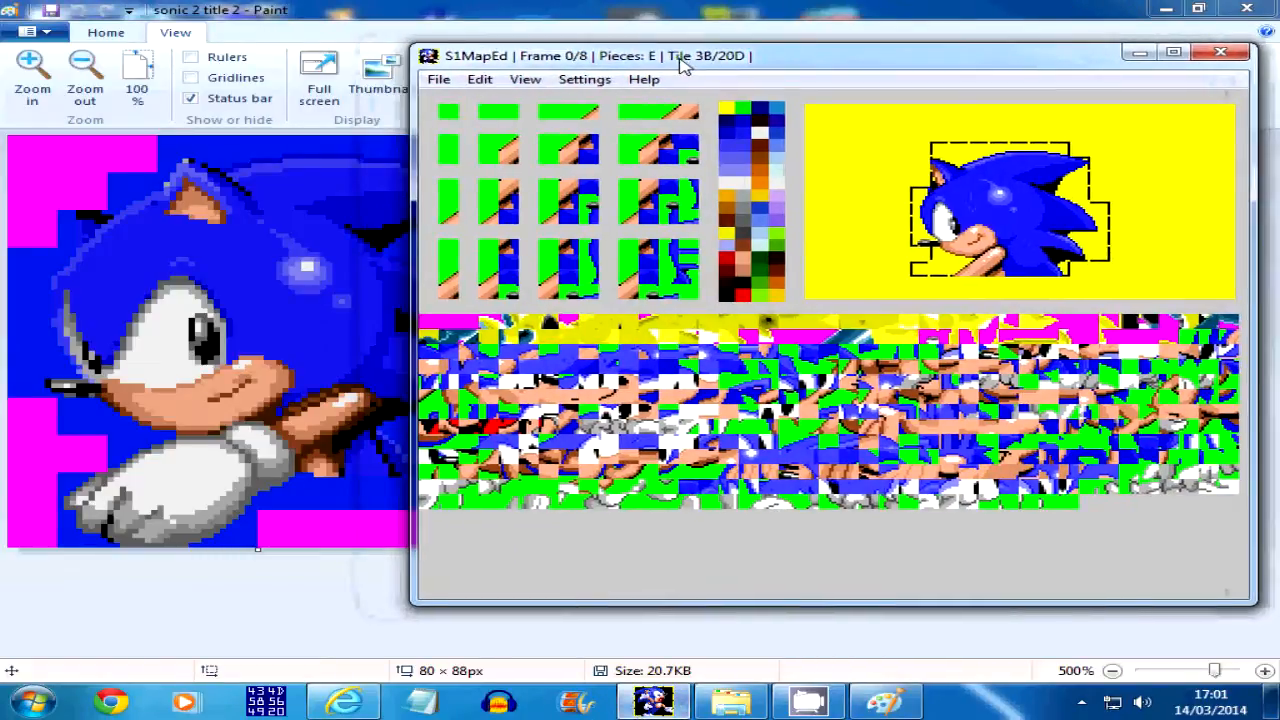
pyautogui.click(436, 79)
pyautogui.moveTo(540, 268)
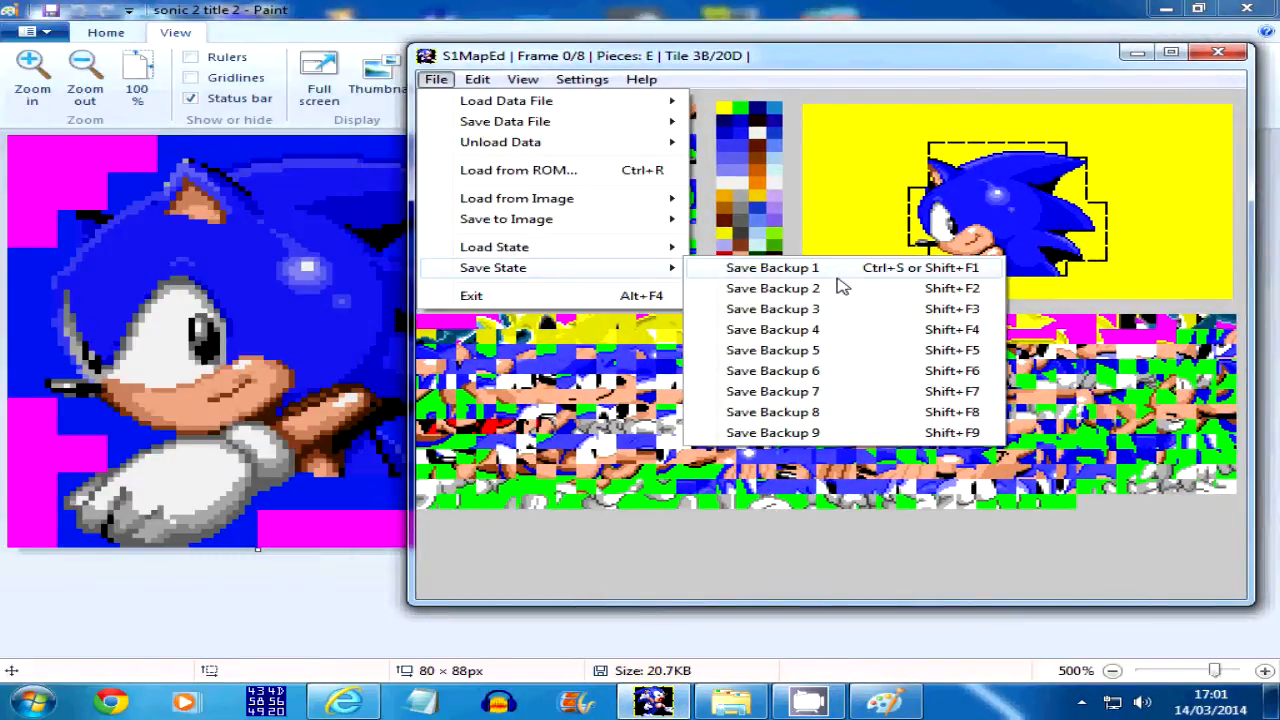
pyautogui.click(840, 288)
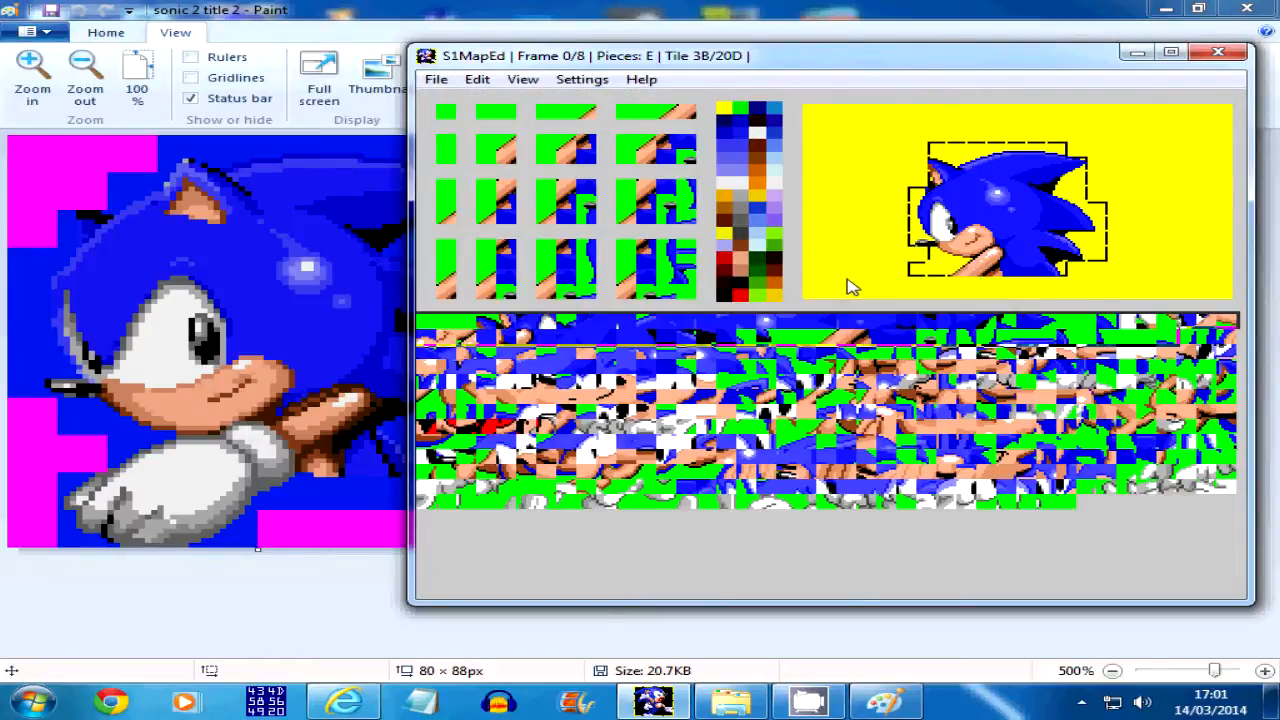
pyautogui.press('Right')
pyautogui.moveTo(588, 64); pyautogui.dragTo(708, 55)
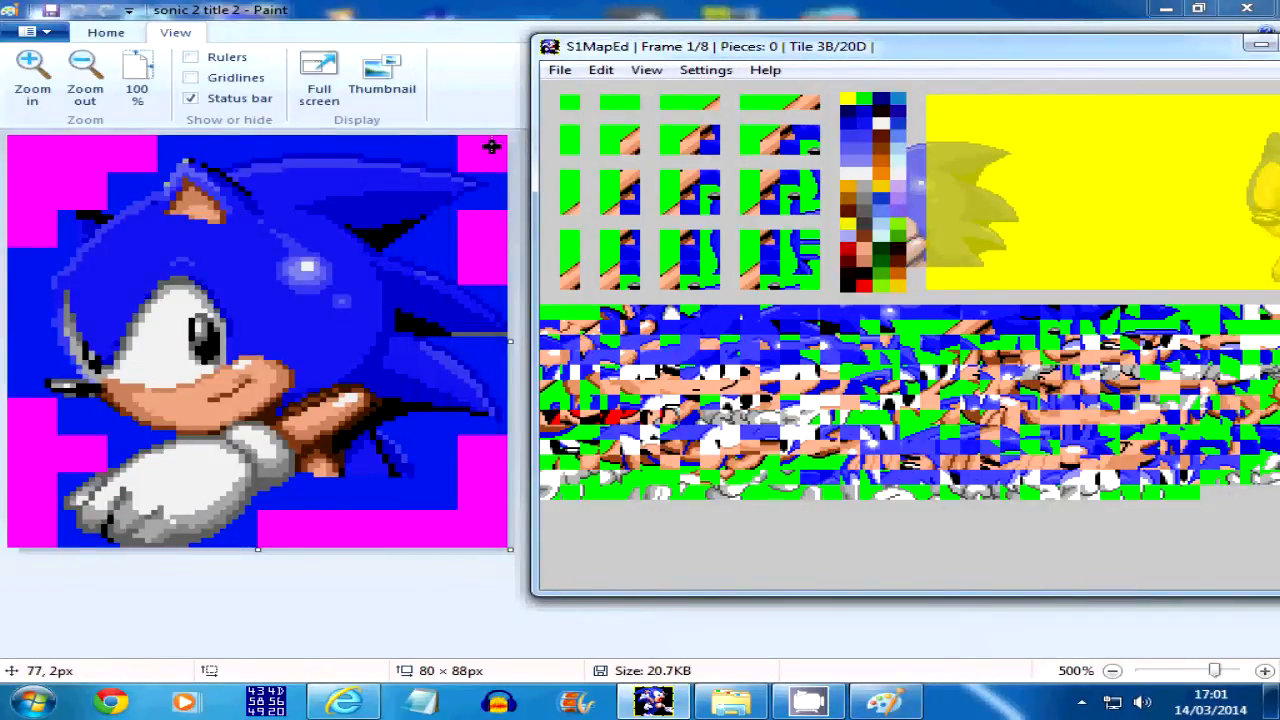
# Switch to Paint and inspect the sprite's pixel grid by temporarily showing the gridlines
pyautogui.click(112, 36)
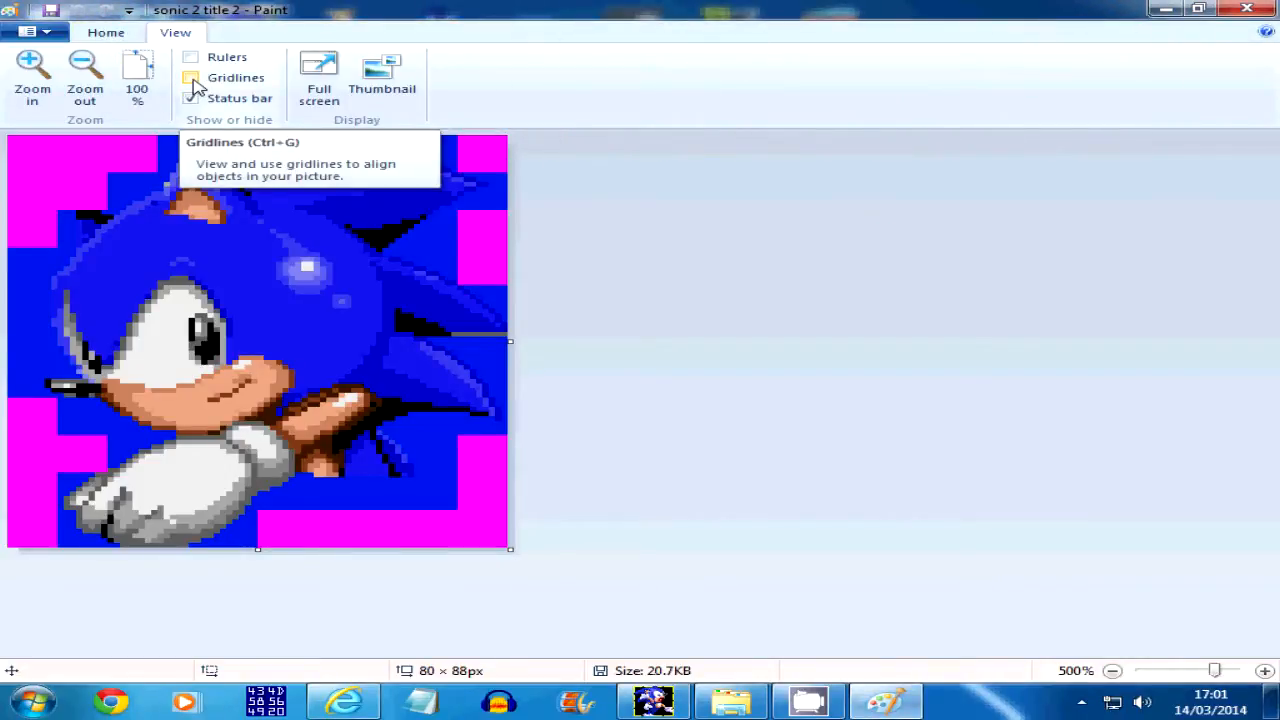
pyautogui.click(191, 79)
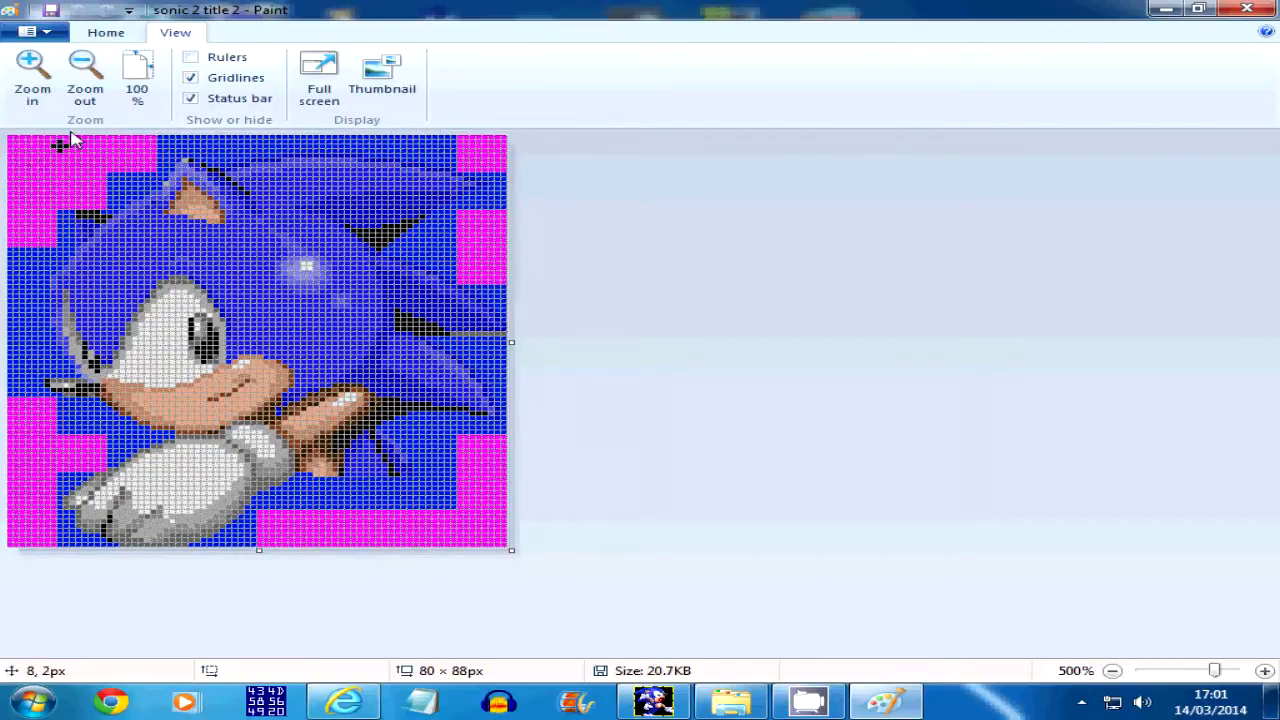
pyautogui.click(191, 78)
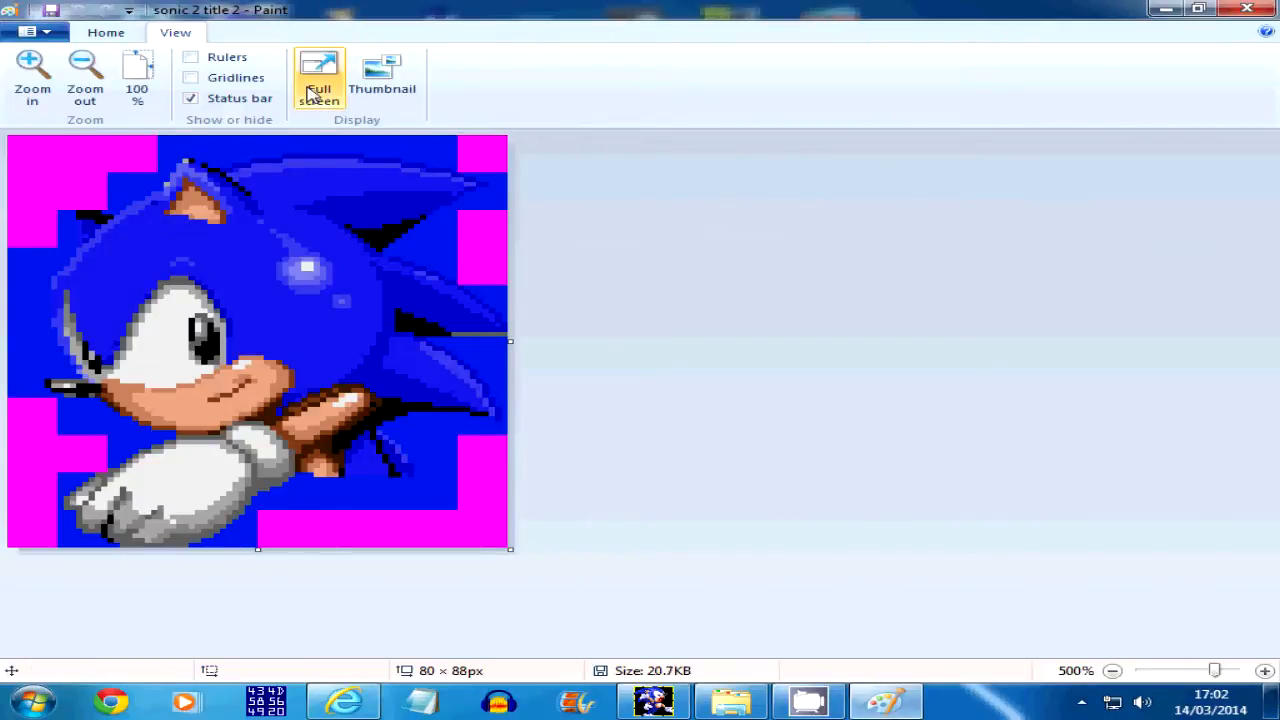
# Check the sprite's dimensions in pixels in the resize settings without changing the image
pyautogui.click(114, 37)
pyautogui.click(151, 39)
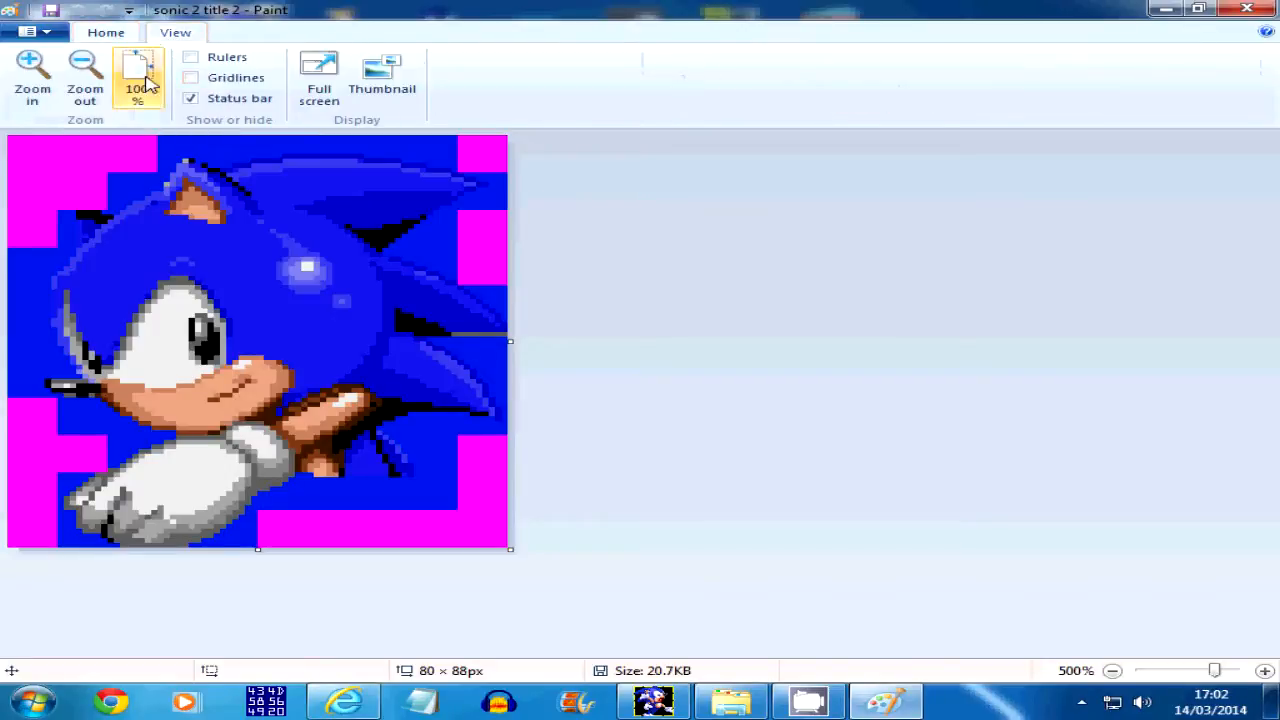
pyautogui.click(108, 33)
pyautogui.click(230, 78)
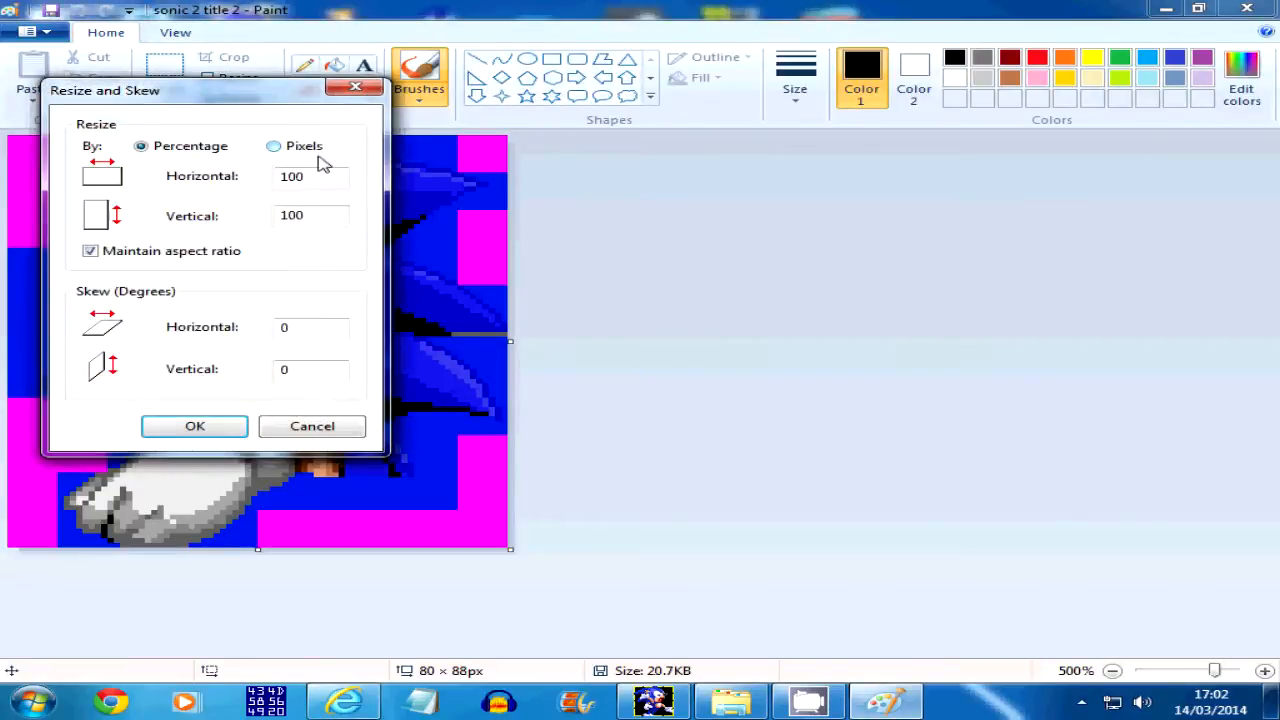
pyautogui.click(294, 152)
pyautogui.click(299, 433)
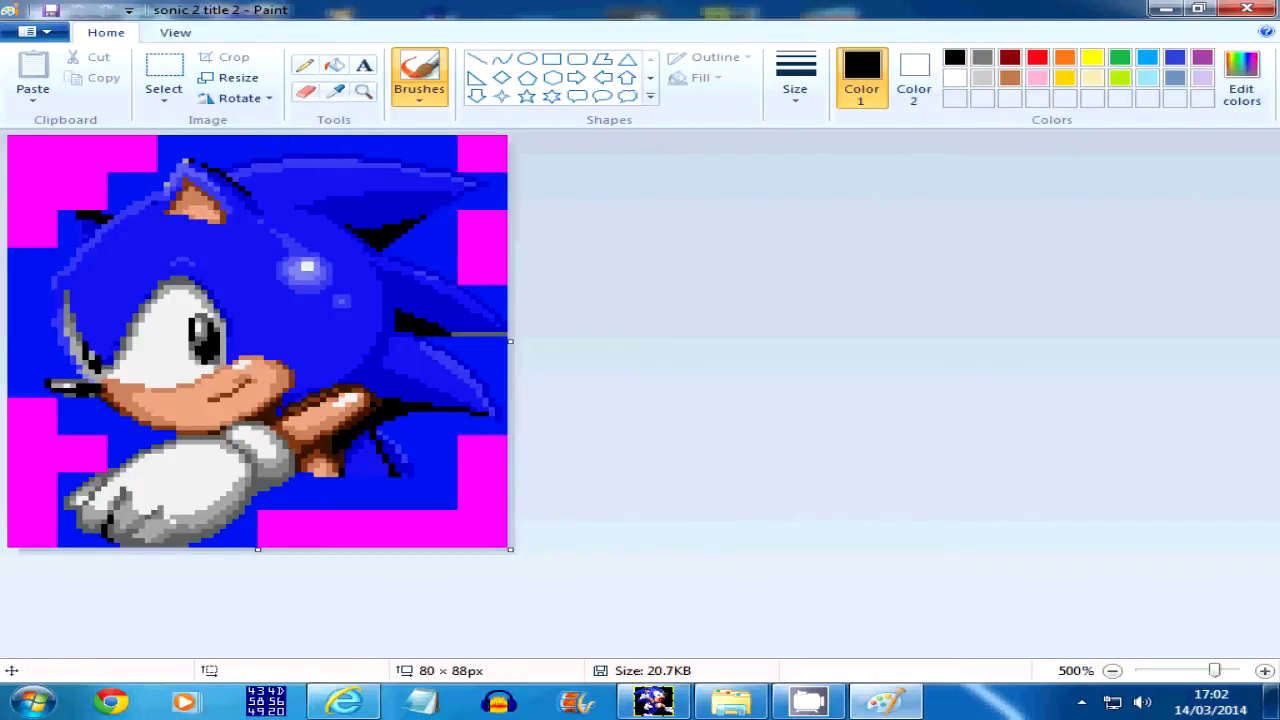
# Switch to S1MapEd, review the finished frame 0, and return to the empty frame 1
pyautogui.click(653, 702)
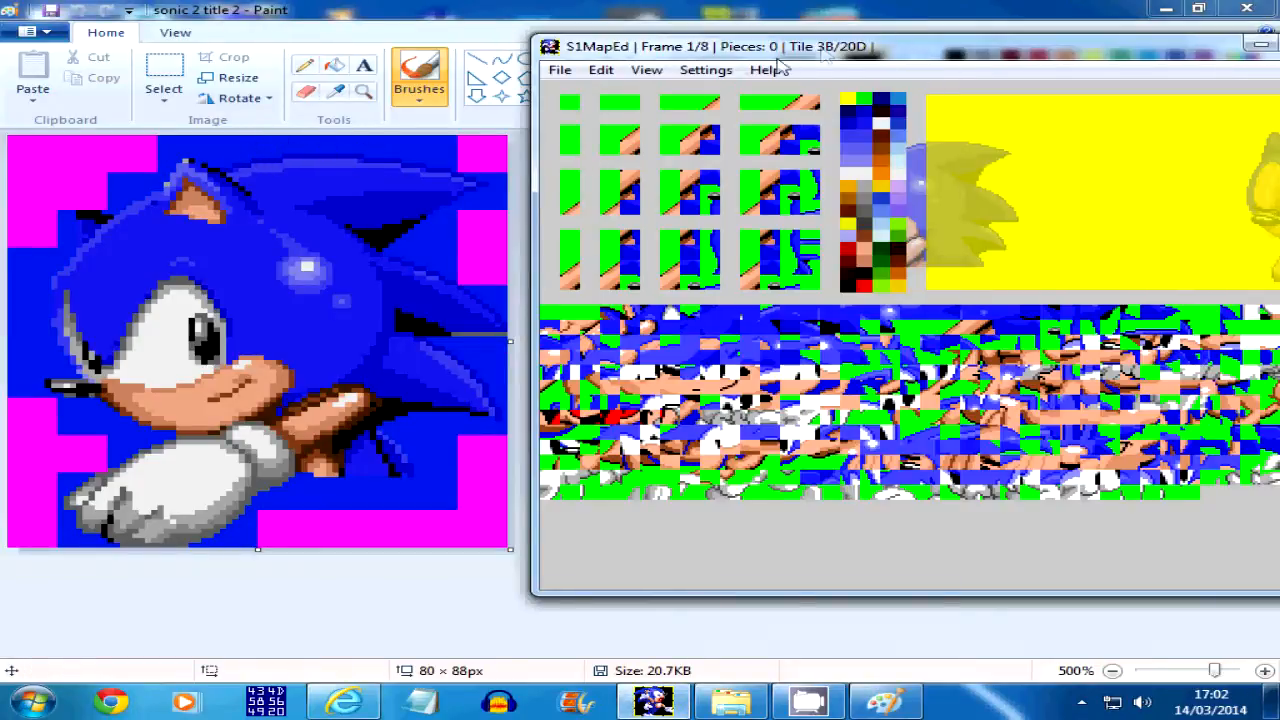
pyautogui.moveTo(830, 46); pyautogui.dragTo(770, 52)
pyautogui.press('Left')
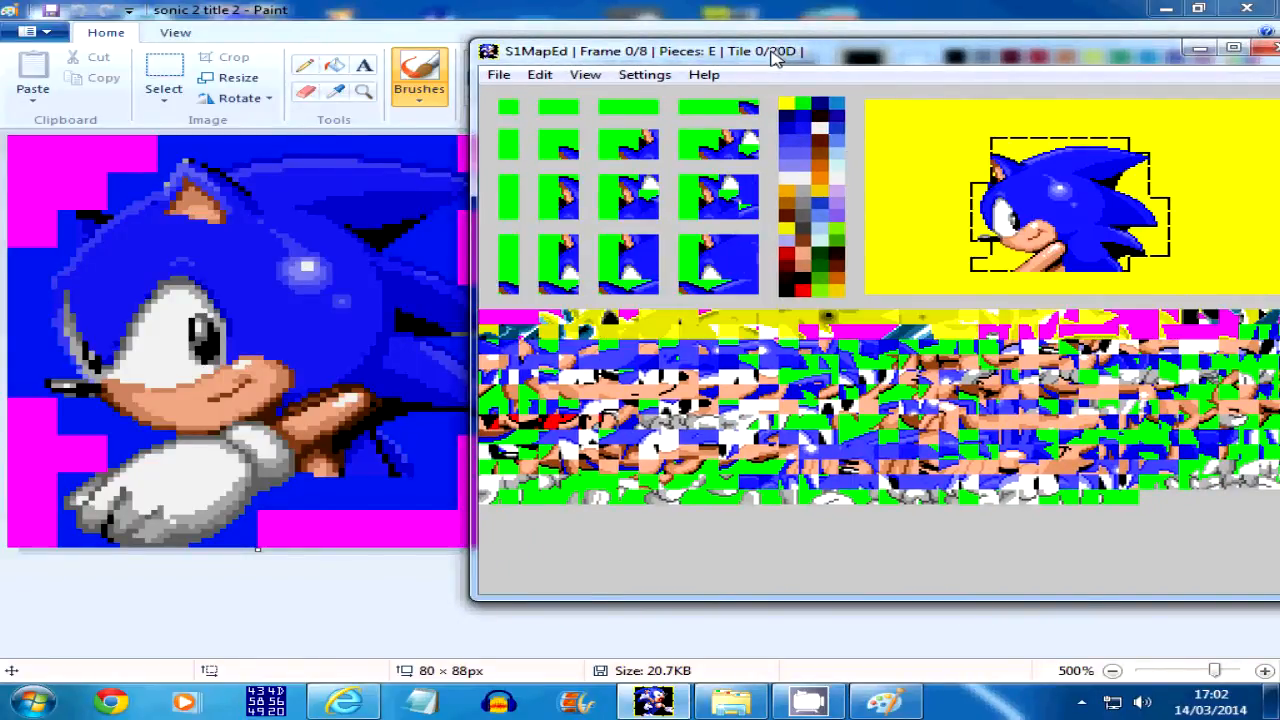
pyautogui.moveTo(733, 60); pyautogui.dragTo(645, 63)
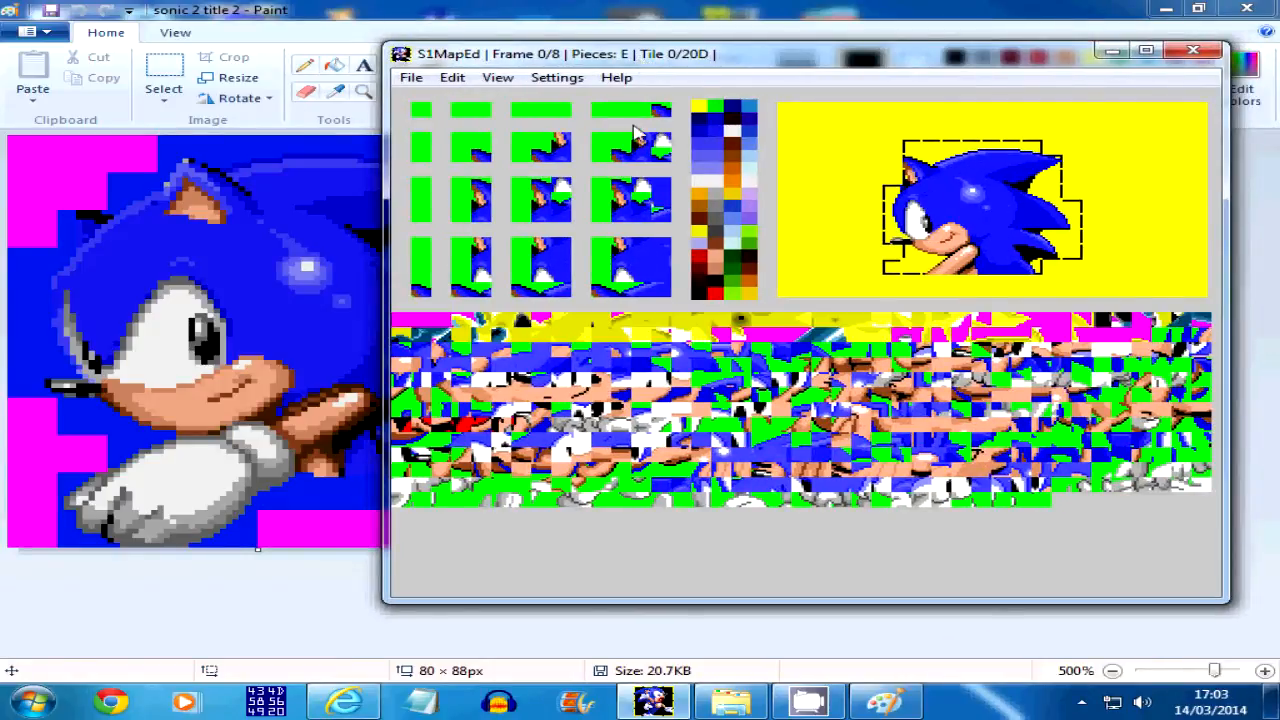
pyautogui.press('Right')
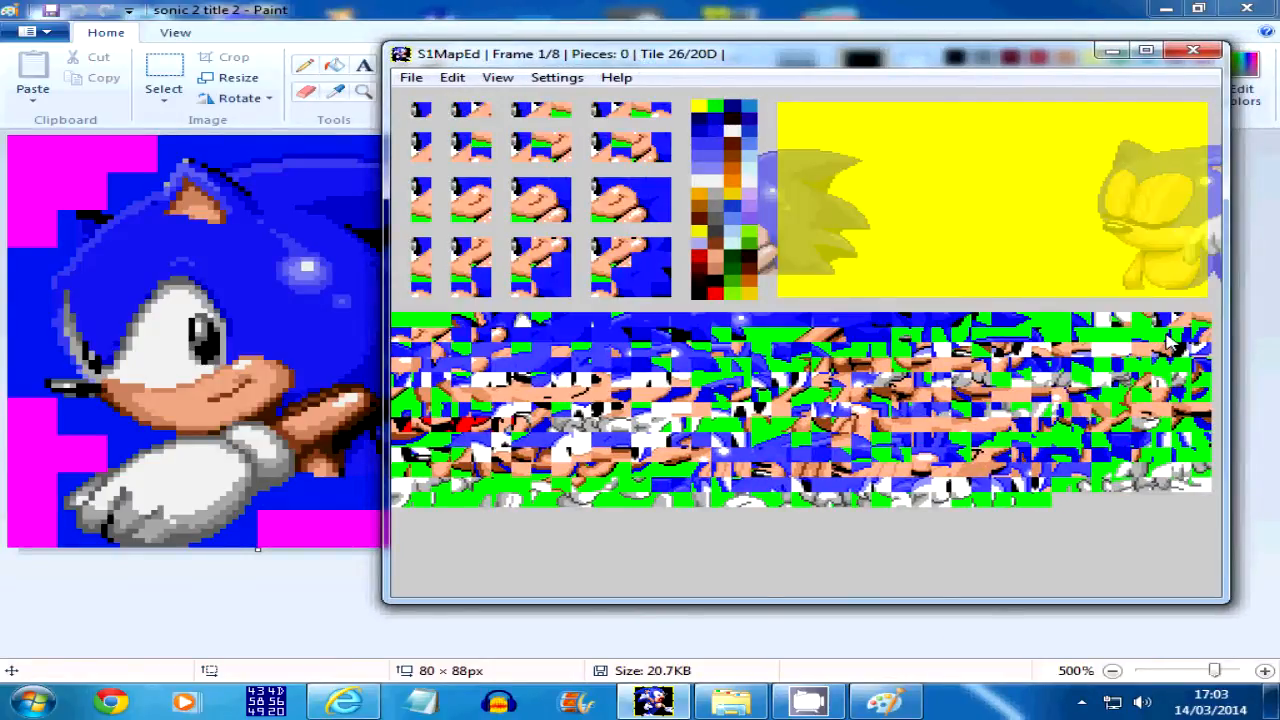
# Add a 4-tile-wide, 1-tile-high piece starting at tile 4F to frame 1
pyautogui.click(1168, 336)
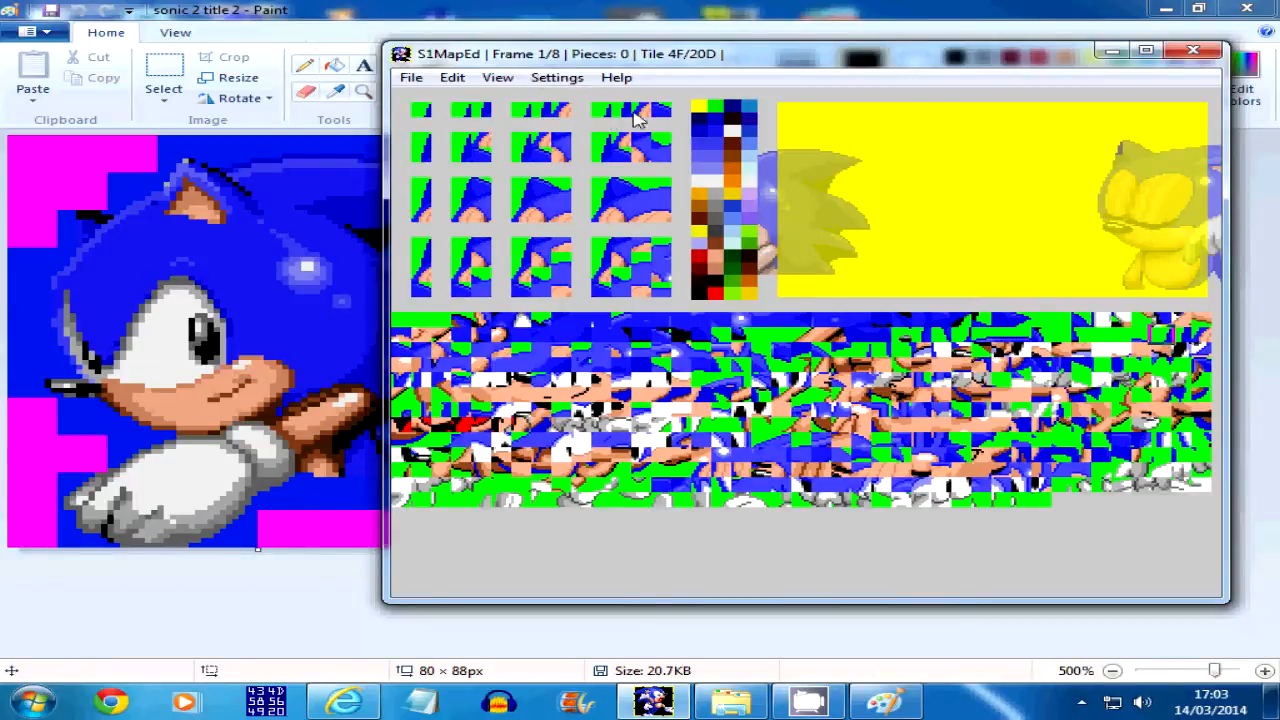
pyautogui.click(628, 115)
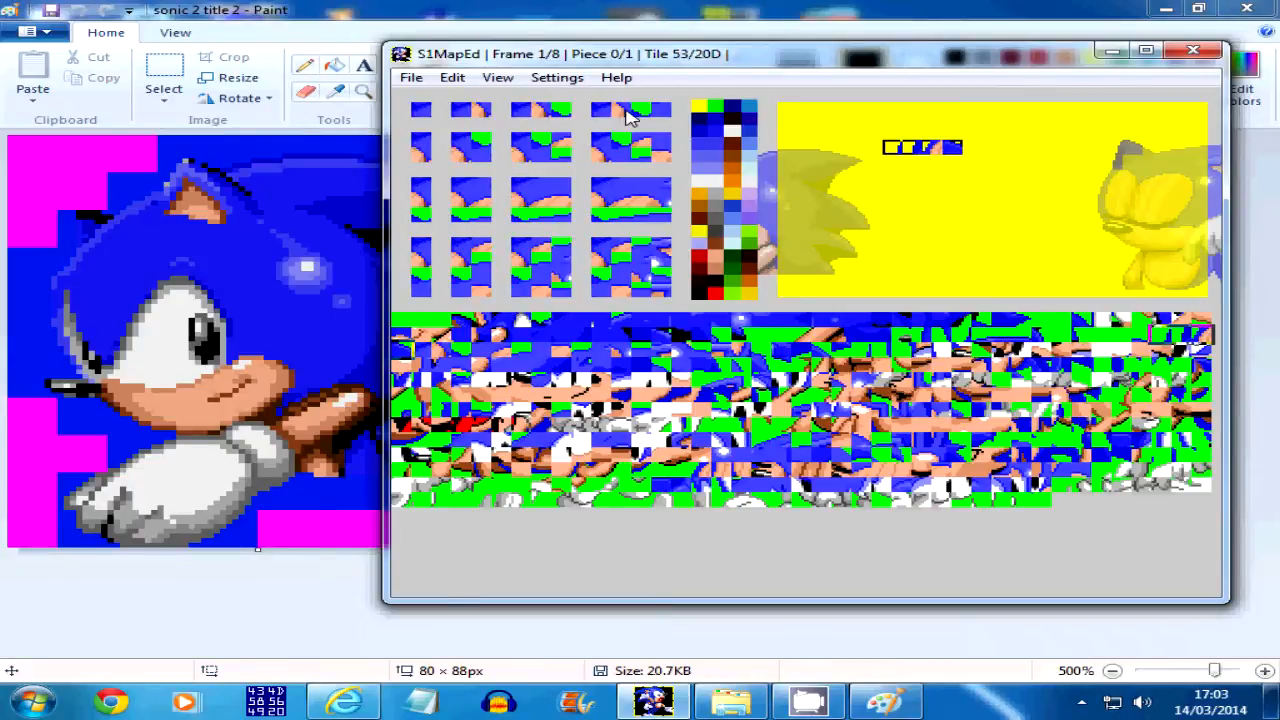
pyautogui.moveTo(591, 61)
pyautogui.mouseDown()
pyautogui.moveTo(768, 70)
pyautogui.moveTo(603, 75)
pyautogui.moveTo(734, 58)
pyautogui.moveTo(630, 60)
pyautogui.moveTo(752, 60)
pyautogui.moveTo(478, 45)
pyautogui.moveTo(515, 63)
pyautogui.mouseUp()
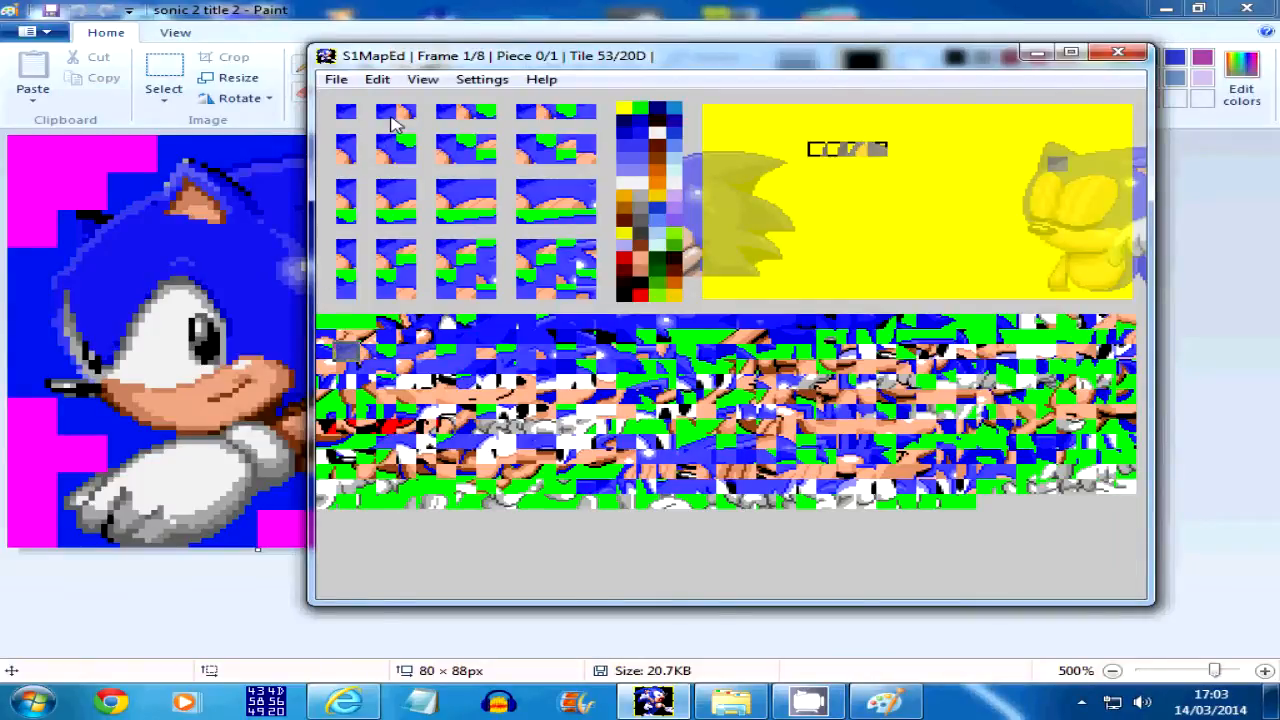
# Add a 2-tile-wide, 1-tile-high piece starting at tile 53 and align it with the end of the first row piece
pyautogui.click(391, 117)
pyautogui.press('Up')
pyautogui.press('Up')
pyautogui.press('Up')
pyautogui.press('Up')
pyautogui.press('Up')
pyautogui.press('Up')
pyautogui.press('Up')
pyautogui.press('Up')
pyautogui.press('Up')
pyautogui.press('Up')
pyautogui.press('Up')
pyautogui.press('Up')
pyautogui.press('Up')
pyautogui.press('Up')
pyautogui.press('Up')
pyautogui.press('Up')
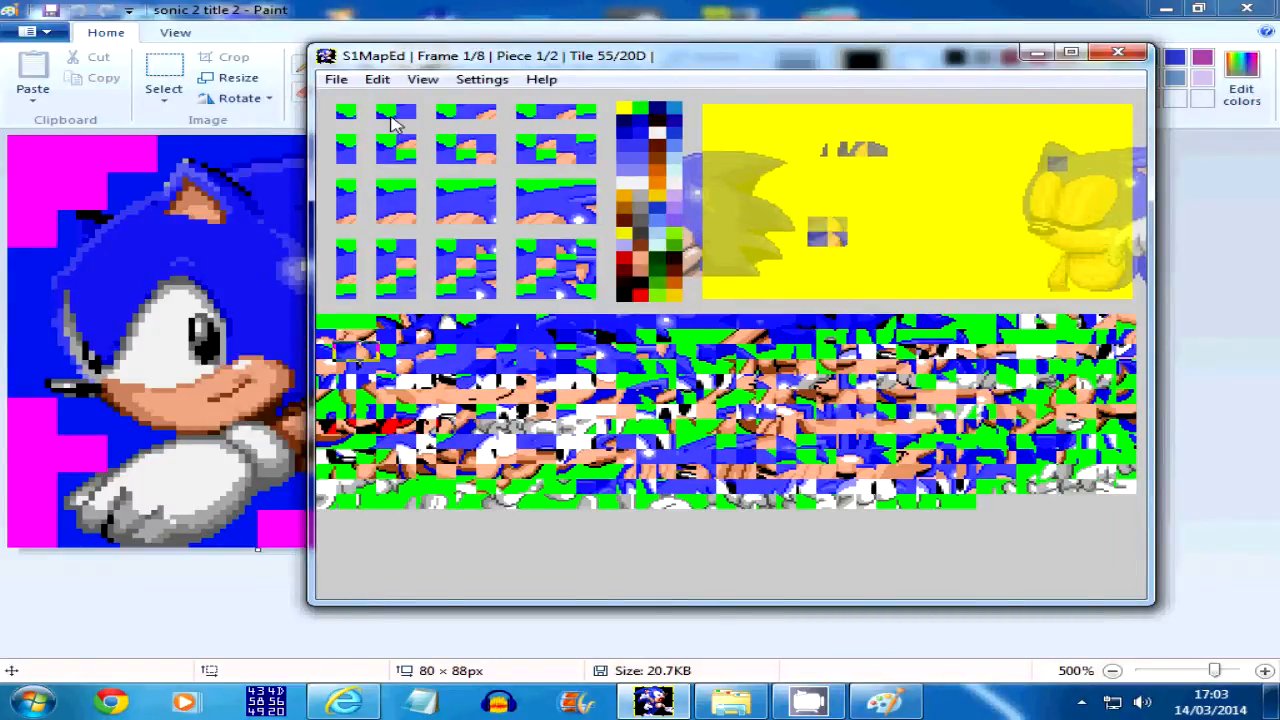
pyautogui.press('Right')
pyautogui.press('Right')
pyautogui.press('Up')
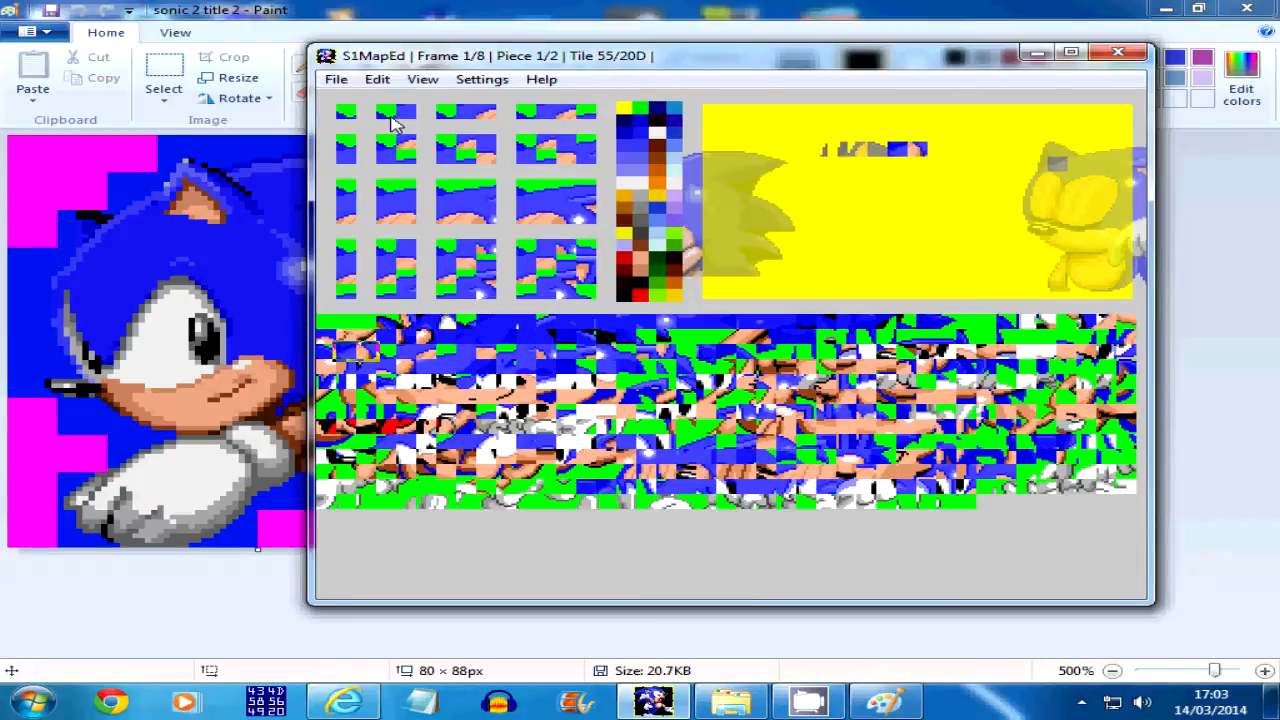
pyautogui.press('Tab')
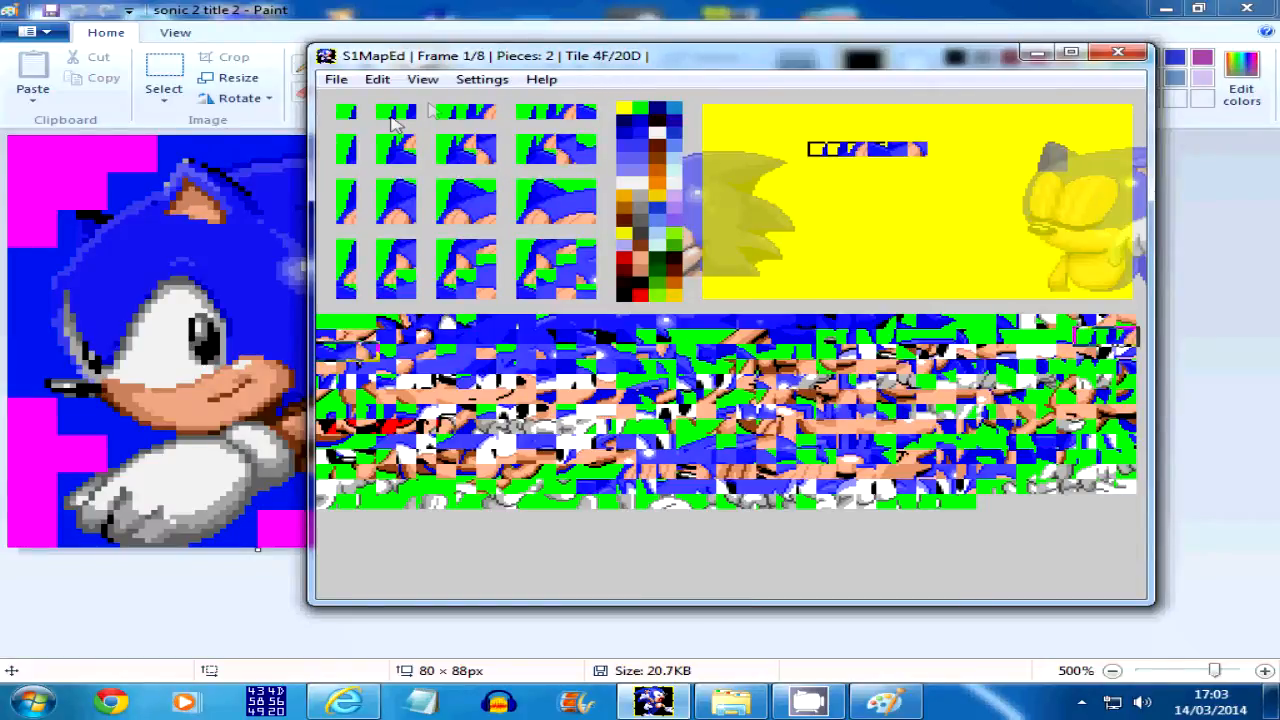
# Delete both single-row pieces from frame 1
pyautogui.moveTo(757, 77)
pyautogui.mouseDown()
pyautogui.moveTo(954, 80)
pyautogui.moveTo(800, 78)
pyautogui.mouseUp()
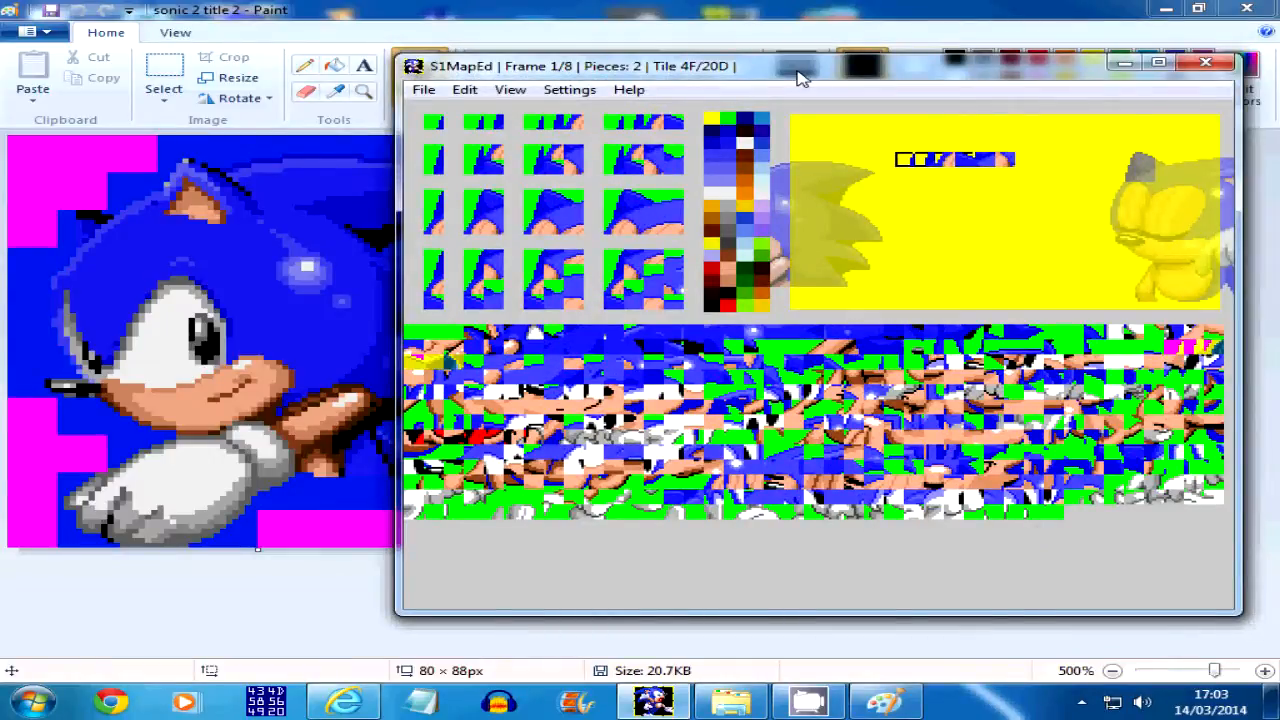
pyautogui.press('Tab')
pyautogui.press('Delete')
pyautogui.press('Delete')
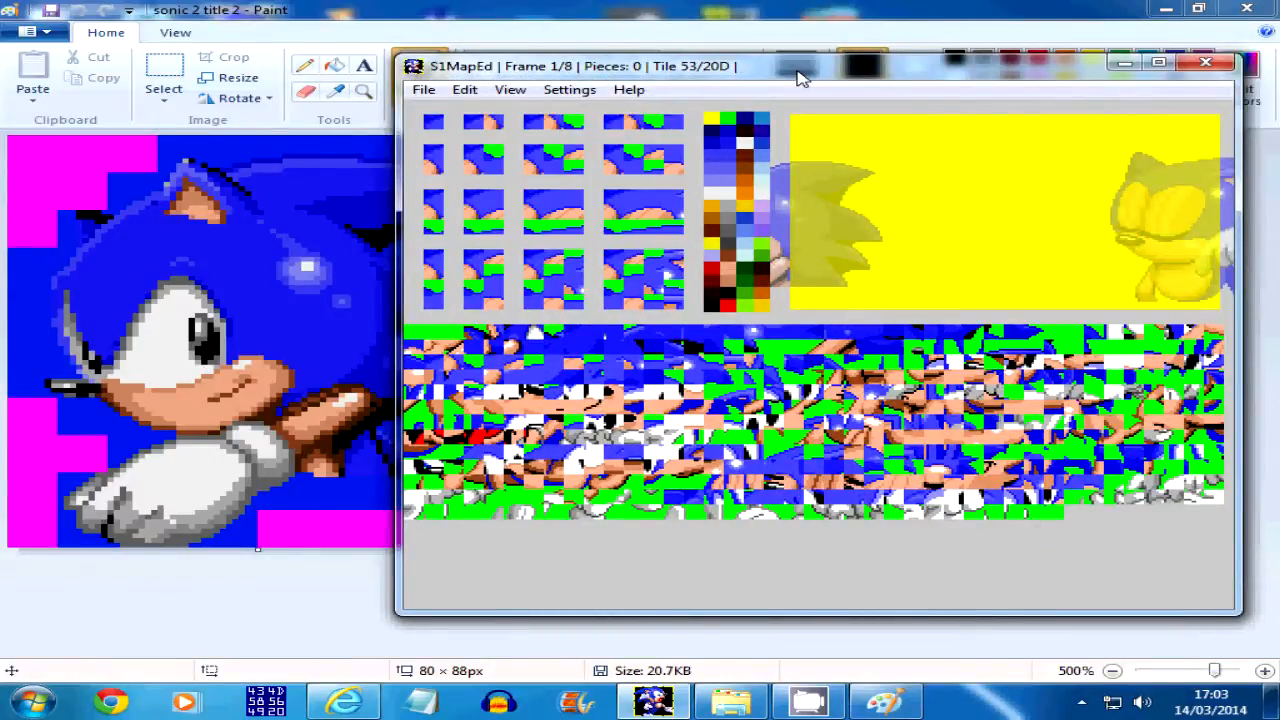
# Compare the assembled sprite in frame 0 with frame 1, ending on frame 1
pyautogui.press('pageup')
pyautogui.press('pagedown')
pyautogui.press('pageup')
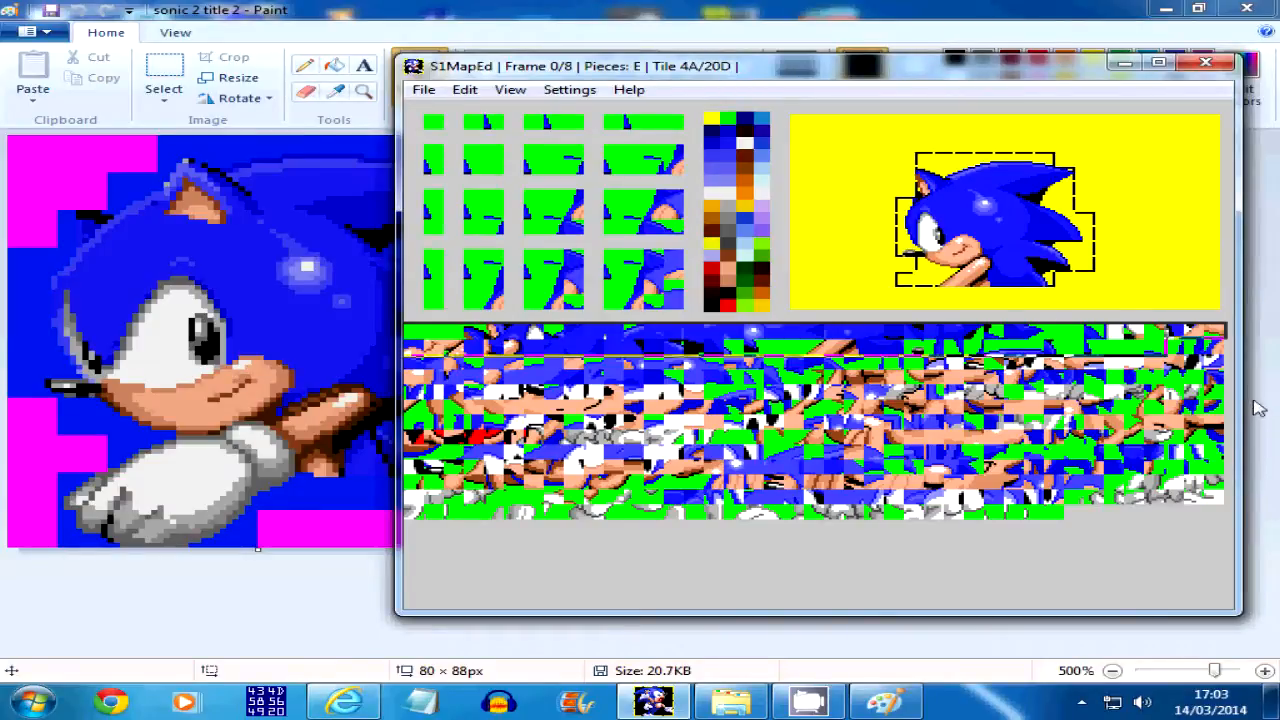
pyautogui.press('pagedown')
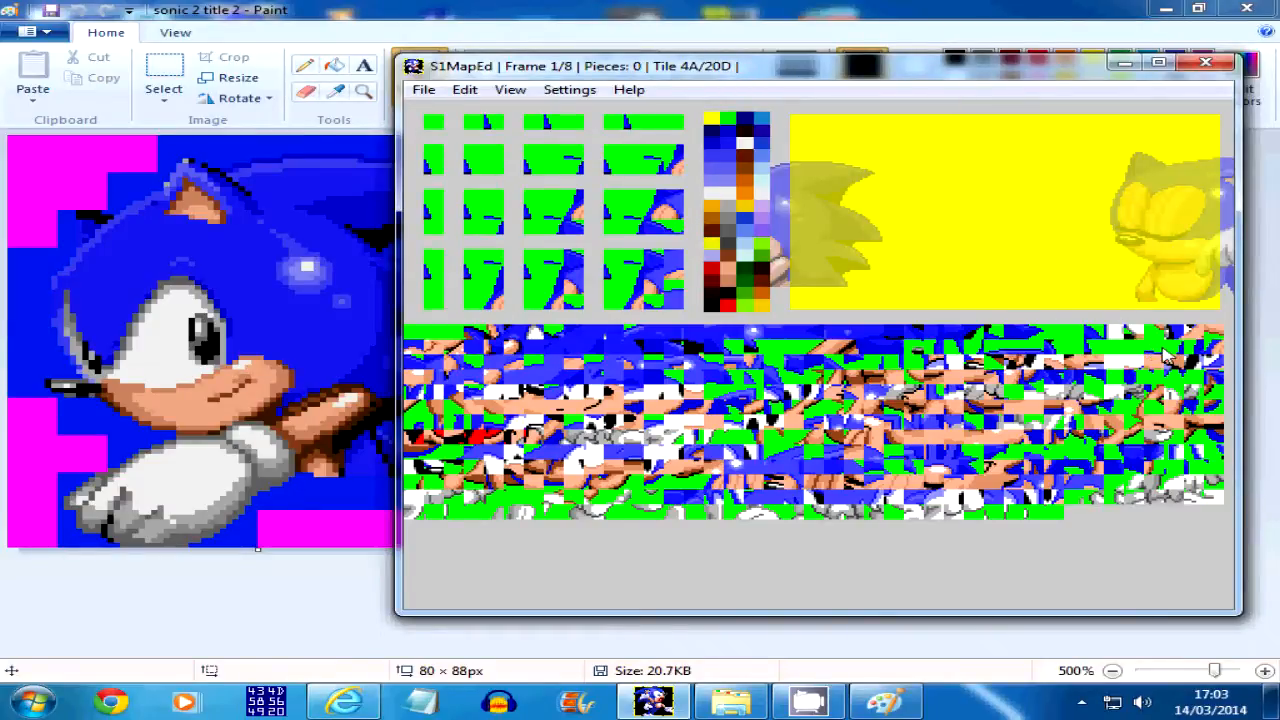
pyautogui.press('pageup')
pyautogui.press('pagedown')
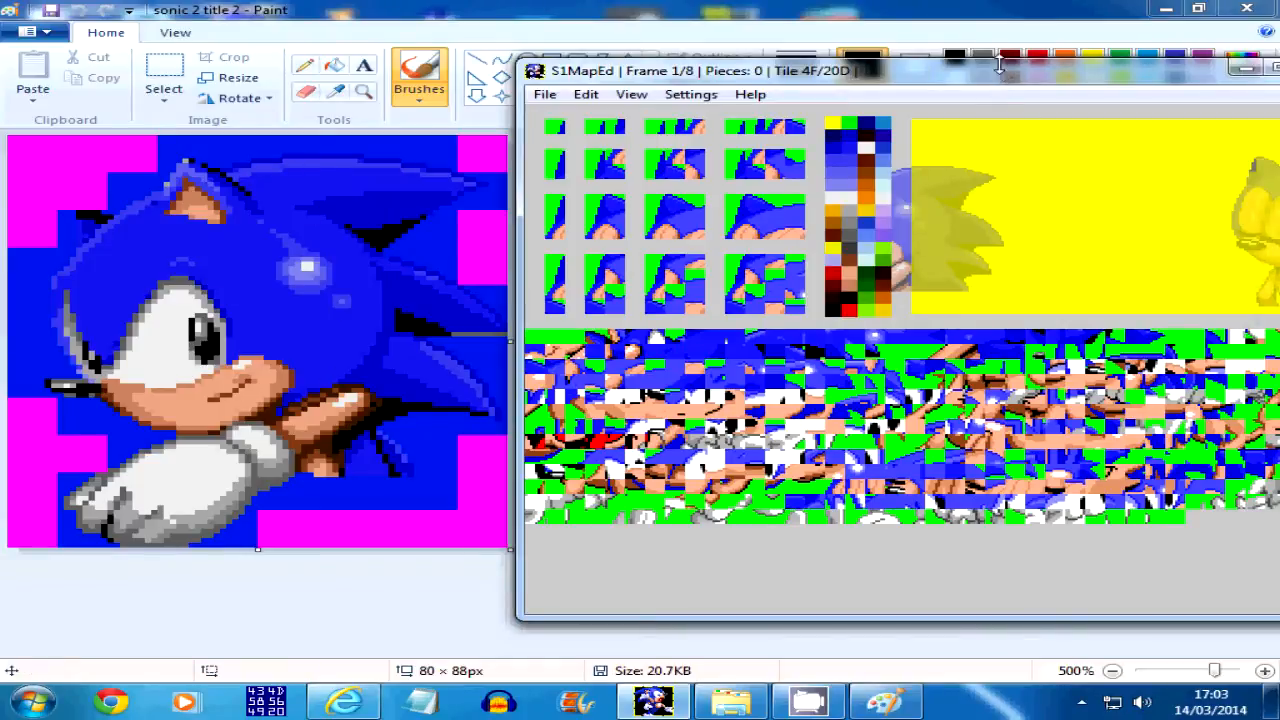
# Add a 4×4-tile piece starting at tile 4F to frame 1 and shift it one tile to the right
pyautogui.click(778, 293)
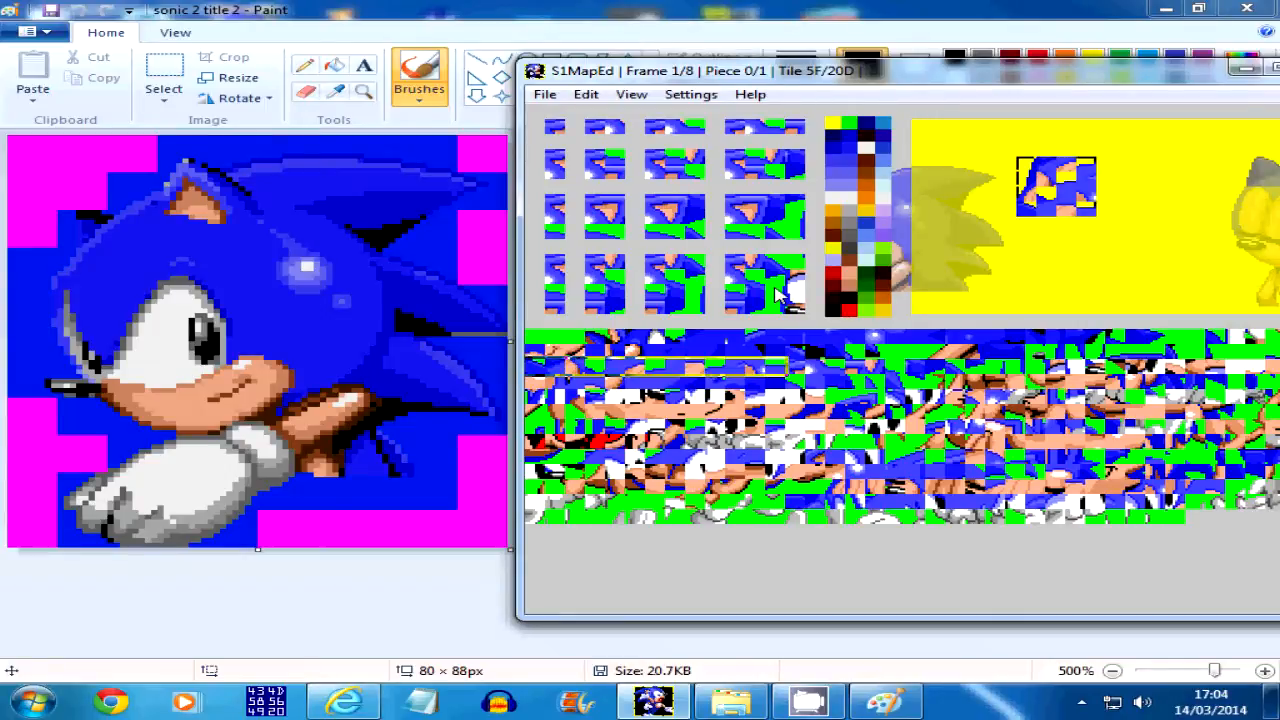
pyautogui.press('Right')
pyautogui.press('Left')
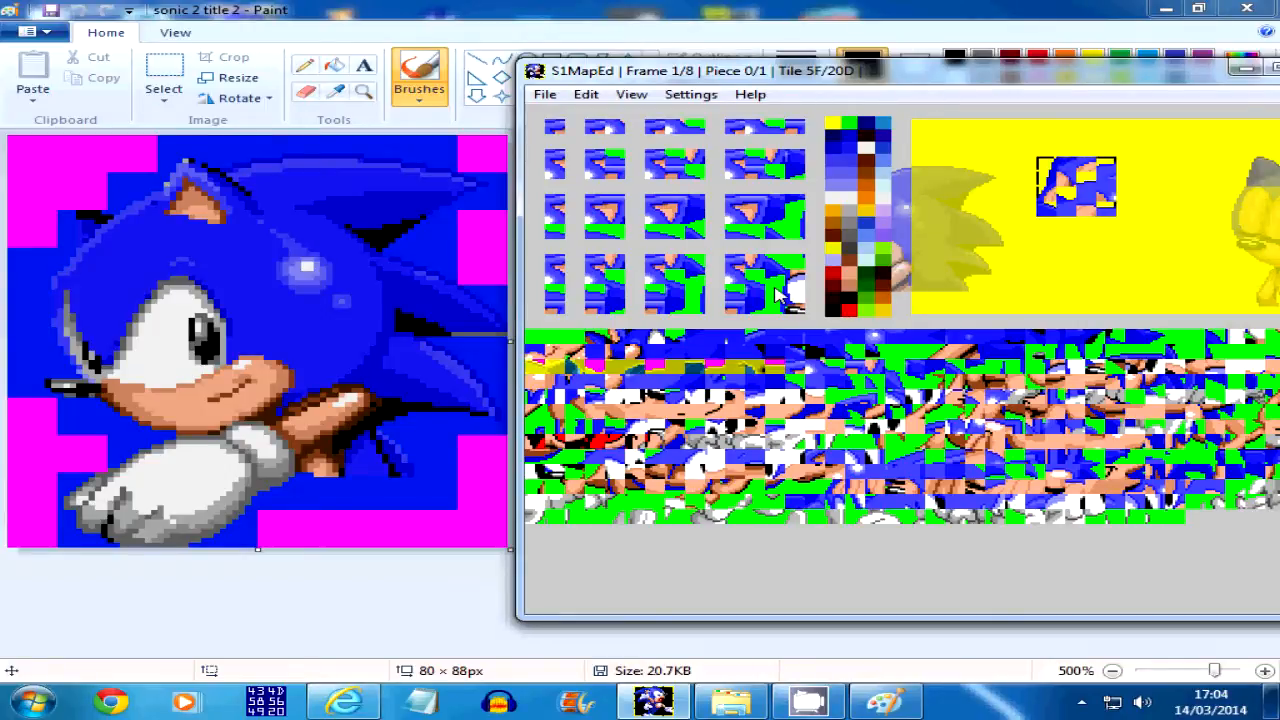
pyautogui.press('Right')
pyautogui.press('Left')
pyautogui.press('Right')
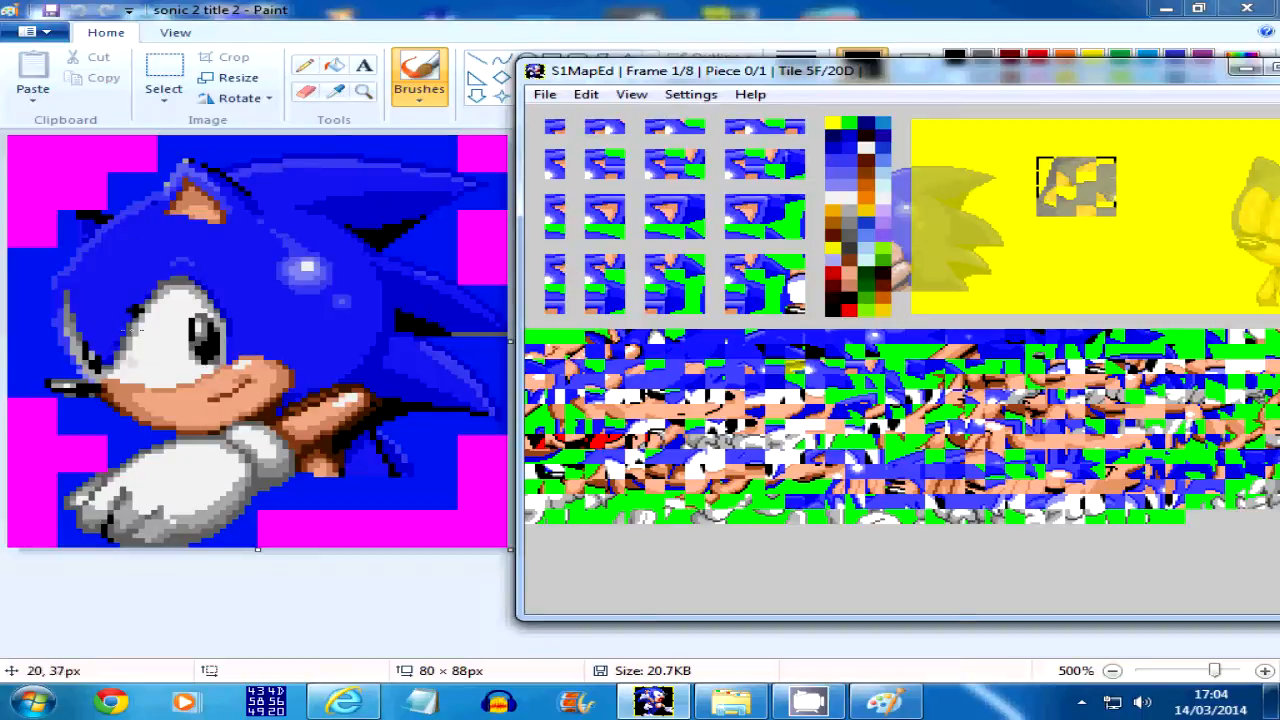
# Add a 1-tile-wide, 4-tile-high piece from tile 5F and place it against the 4×4 piece's left side, one tile below its top
pyautogui.click(556, 289)
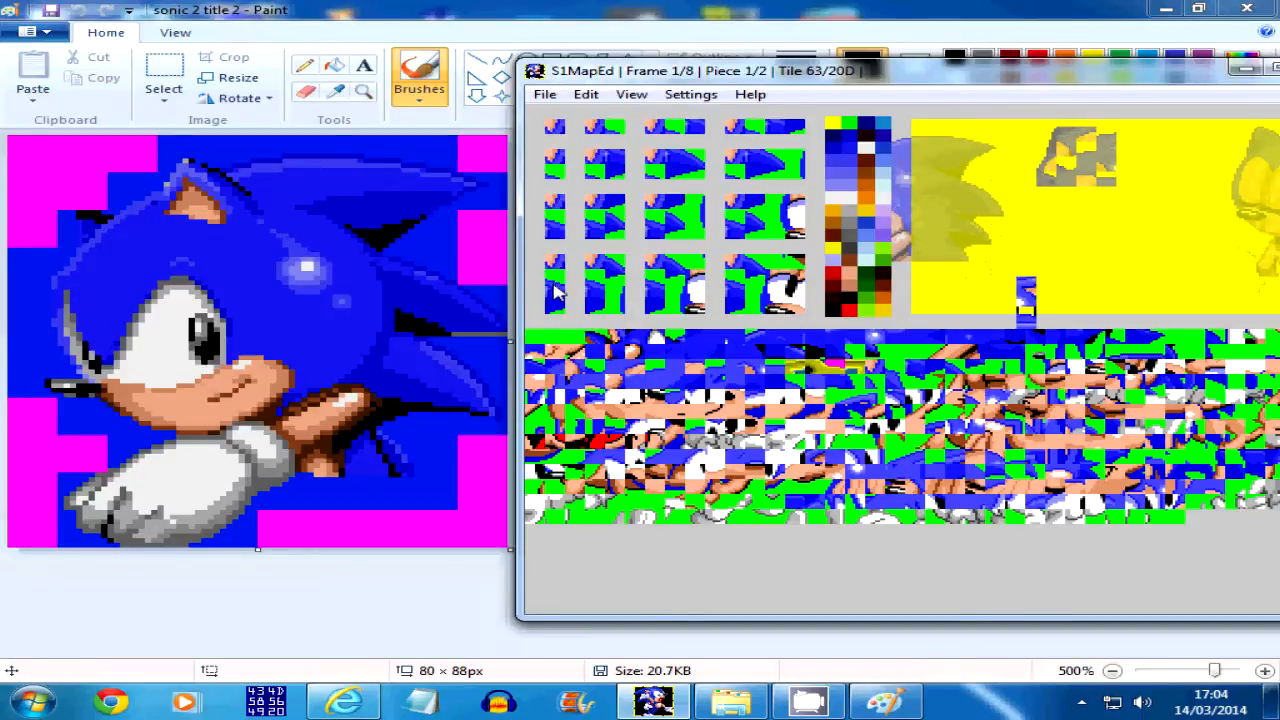
pyautogui.press('Up')
pyautogui.press('Up')
pyautogui.press('Up')
pyautogui.press('Up')
pyautogui.press('Up')
pyautogui.press('Up')
pyautogui.press('Up')
pyautogui.press('Up')
pyautogui.press('Up')
pyautogui.press('Up')
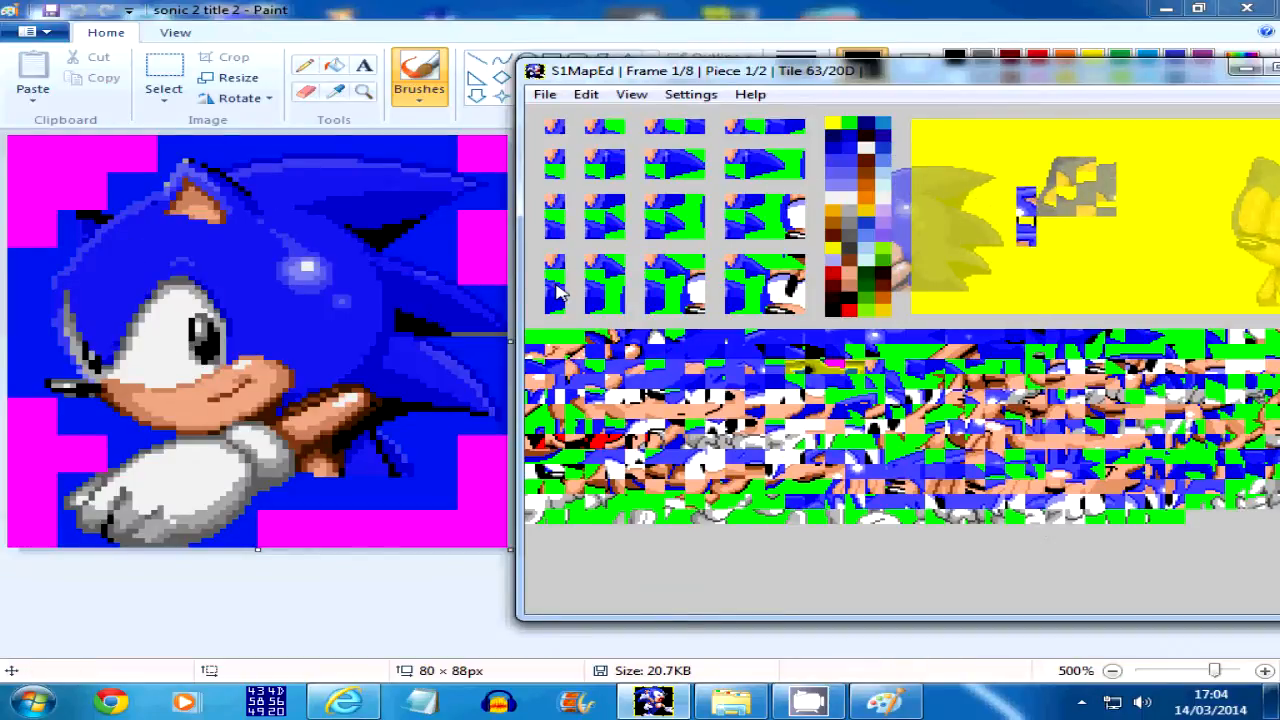
pyautogui.press('Down')
pyautogui.press('Escape')
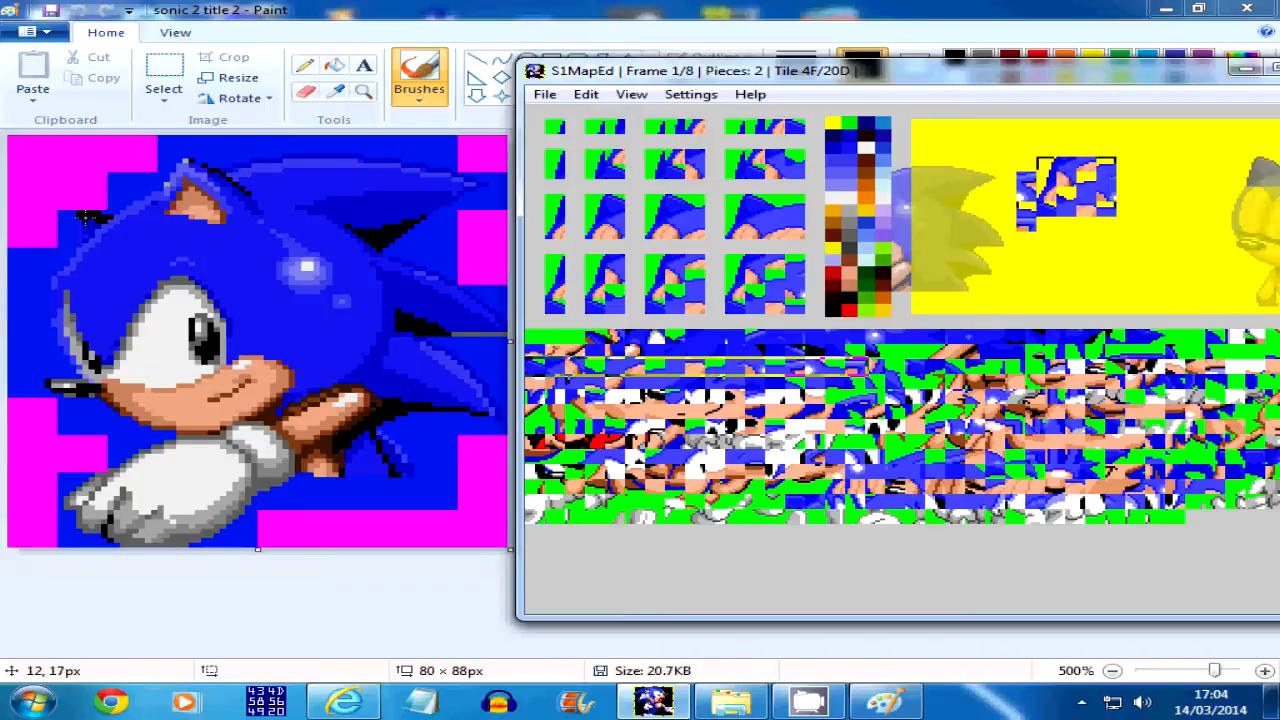
# Add a 1-tile-wide, 4-tile-high piece from tile 63 and place it against the previous narrow piece's left side, one tile lower
pyautogui.click(797, 366)
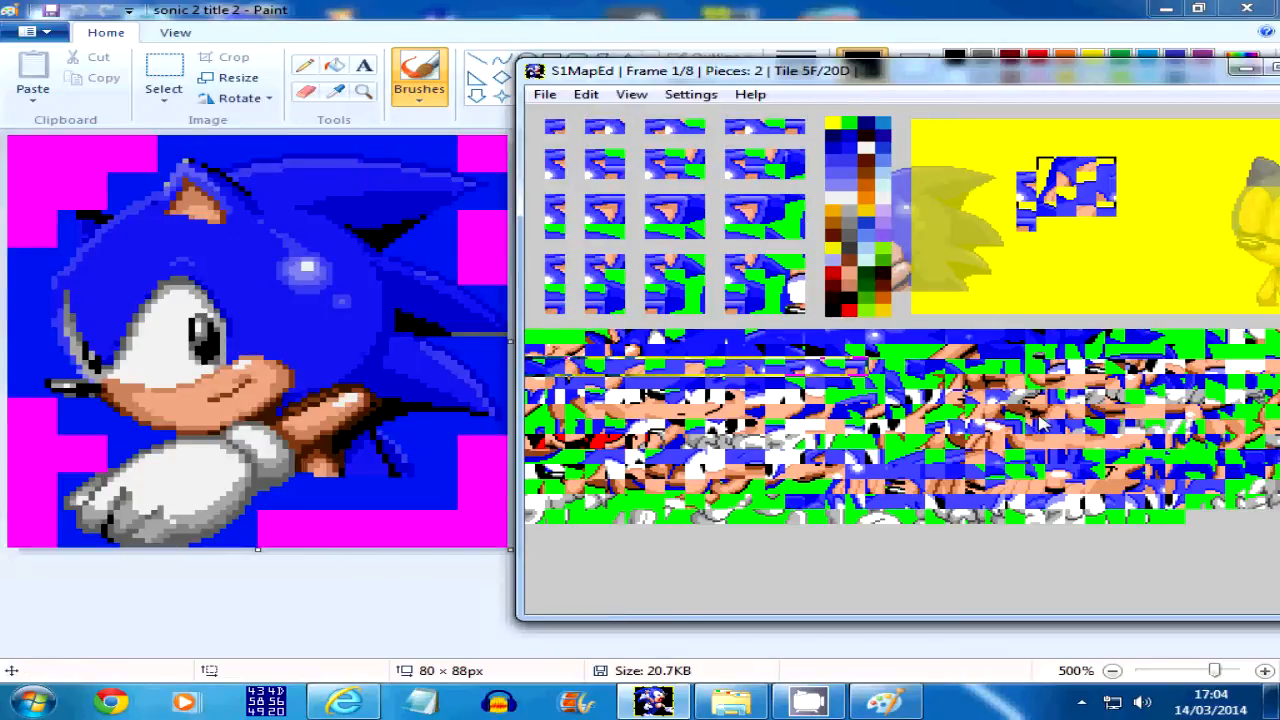
pyautogui.click(736, 367)
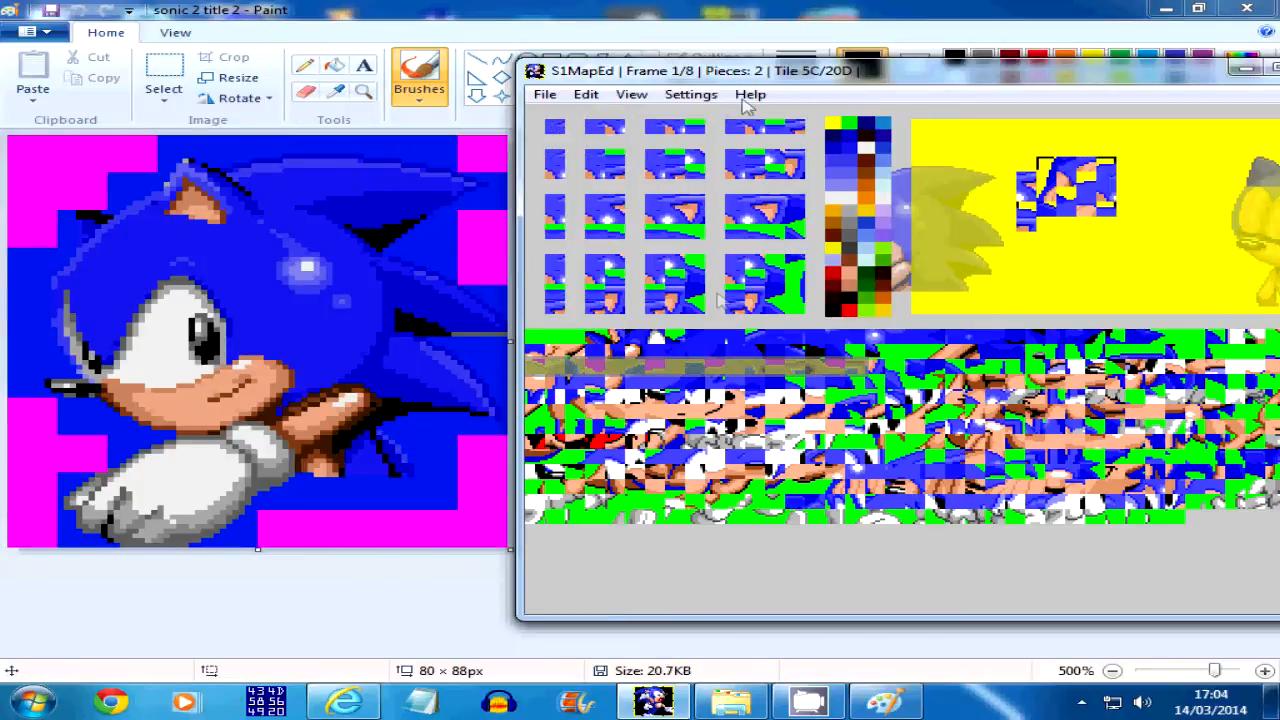
pyautogui.click(876, 369)
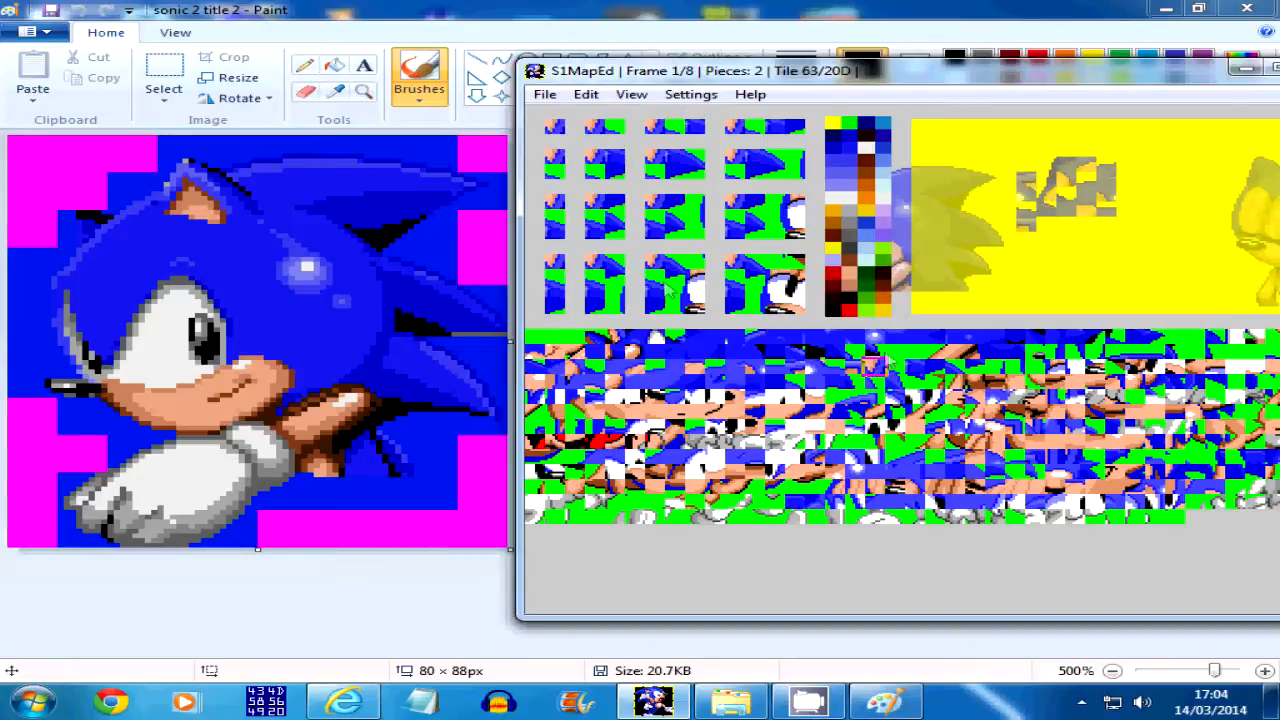
pyautogui.click(560, 305)
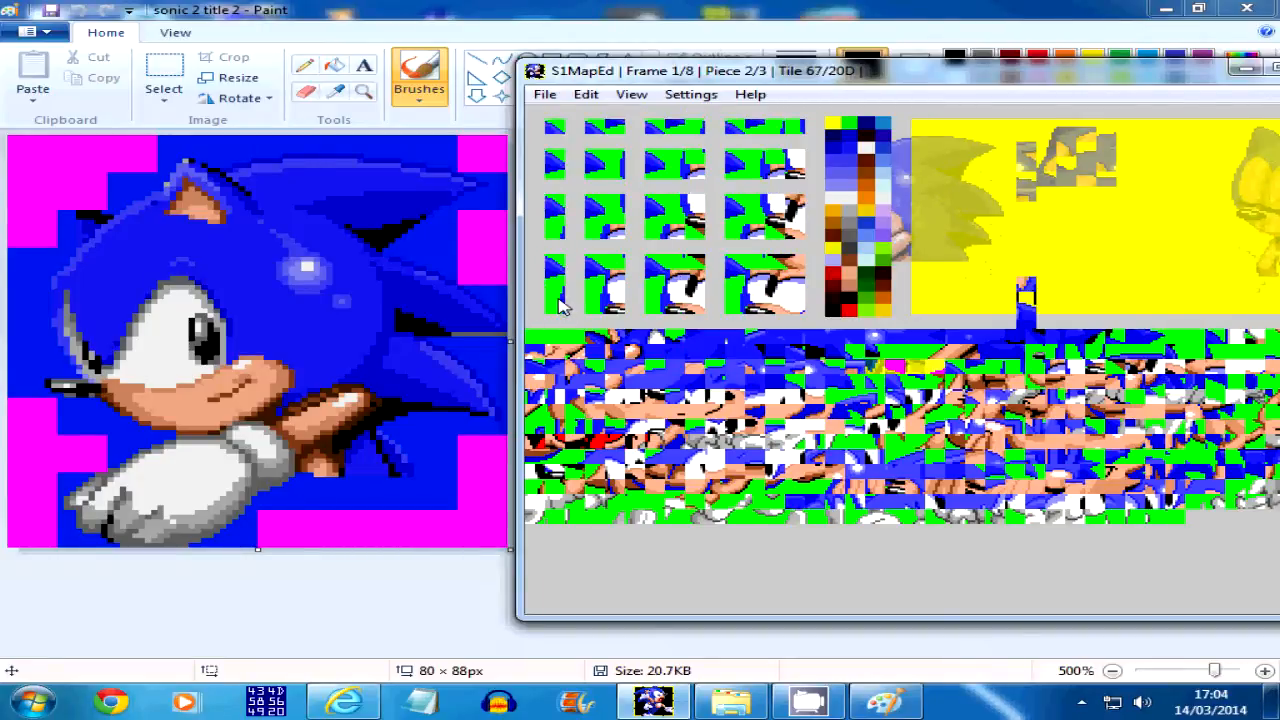
pyautogui.press('Left')
pyautogui.press('Up')
pyautogui.press('Up')
pyautogui.press('Up')
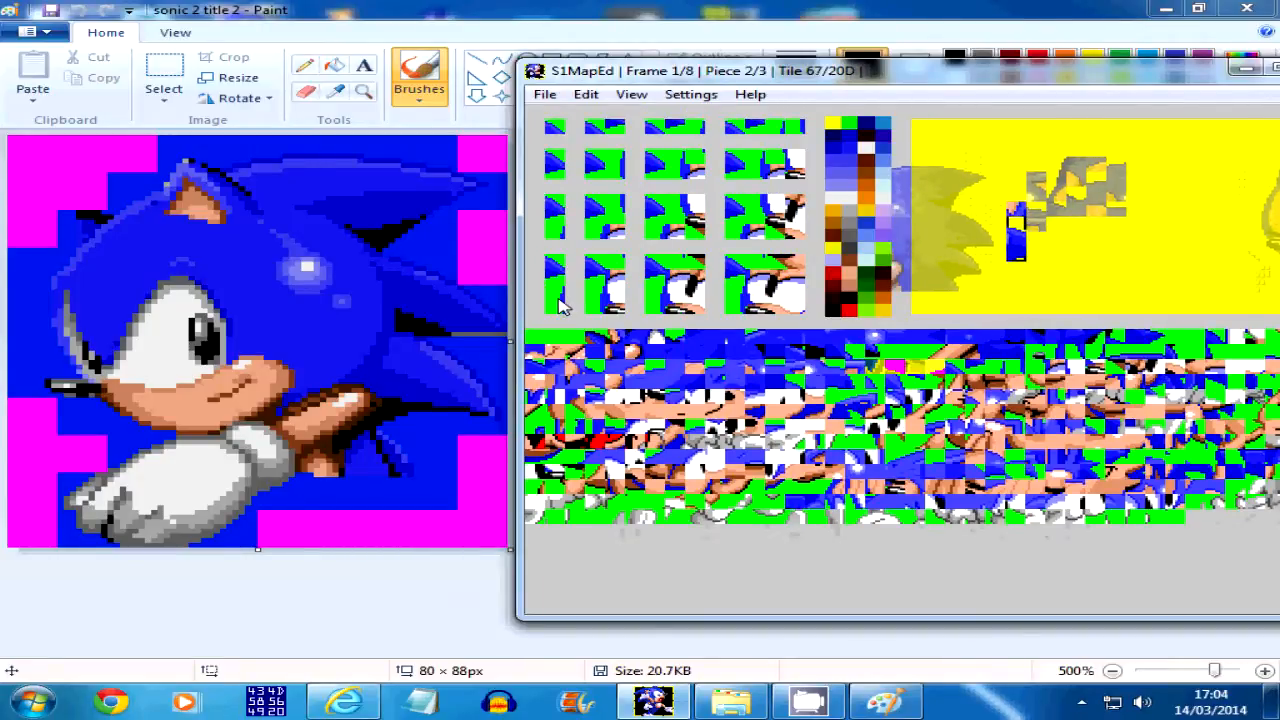
pyautogui.press('BackSpace')
pyautogui.press('space')
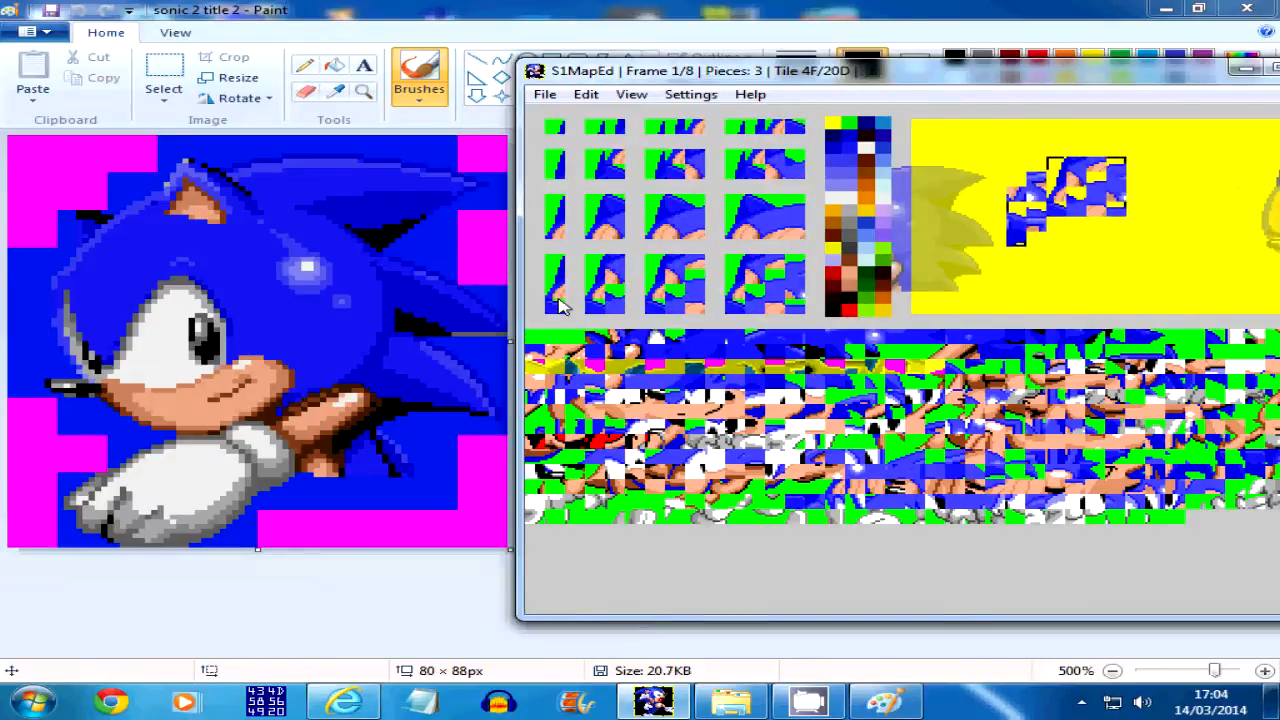
# Add a 1×4-tile column piece from tile 67 and place it left of the tile 63 column, one tile lower
pyautogui.moveTo(1030, 78)
pyautogui.mouseDown()
pyautogui.moveTo(809, 64)
pyautogui.moveTo(1033, 82)
pyautogui.moveTo(1001, 88)
pyautogui.mouseUp()
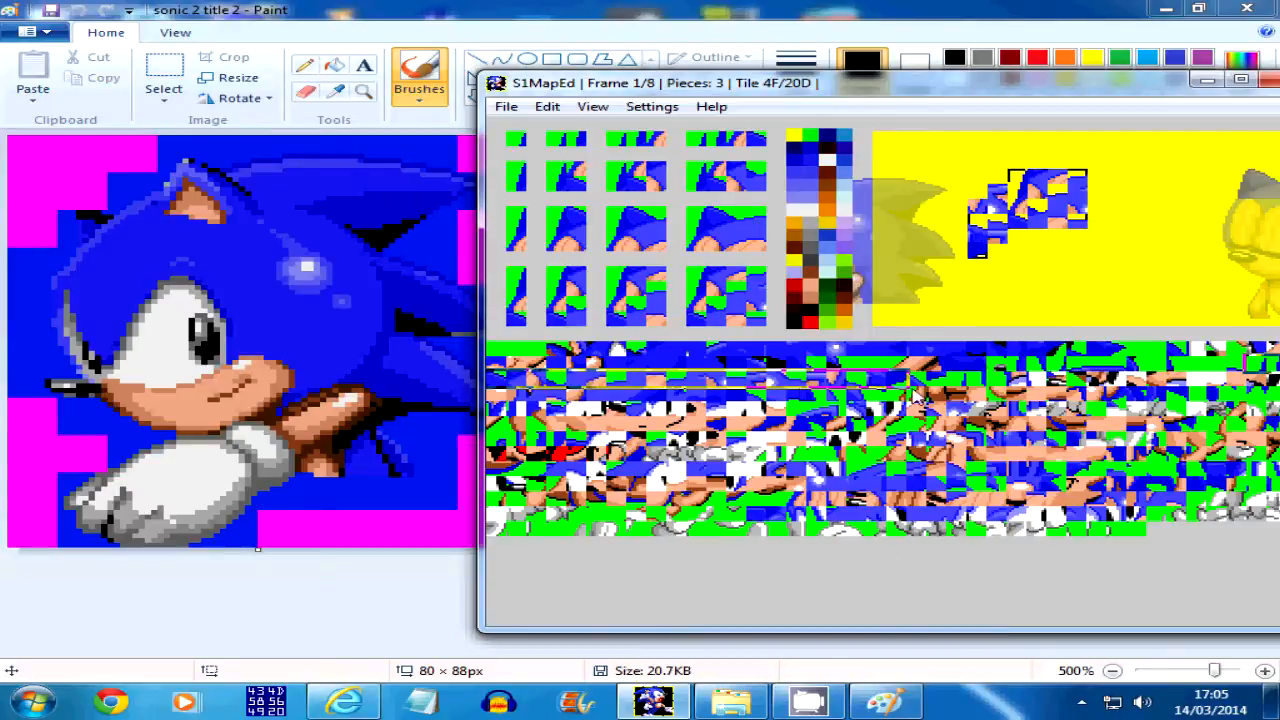
pyautogui.click(918, 388)
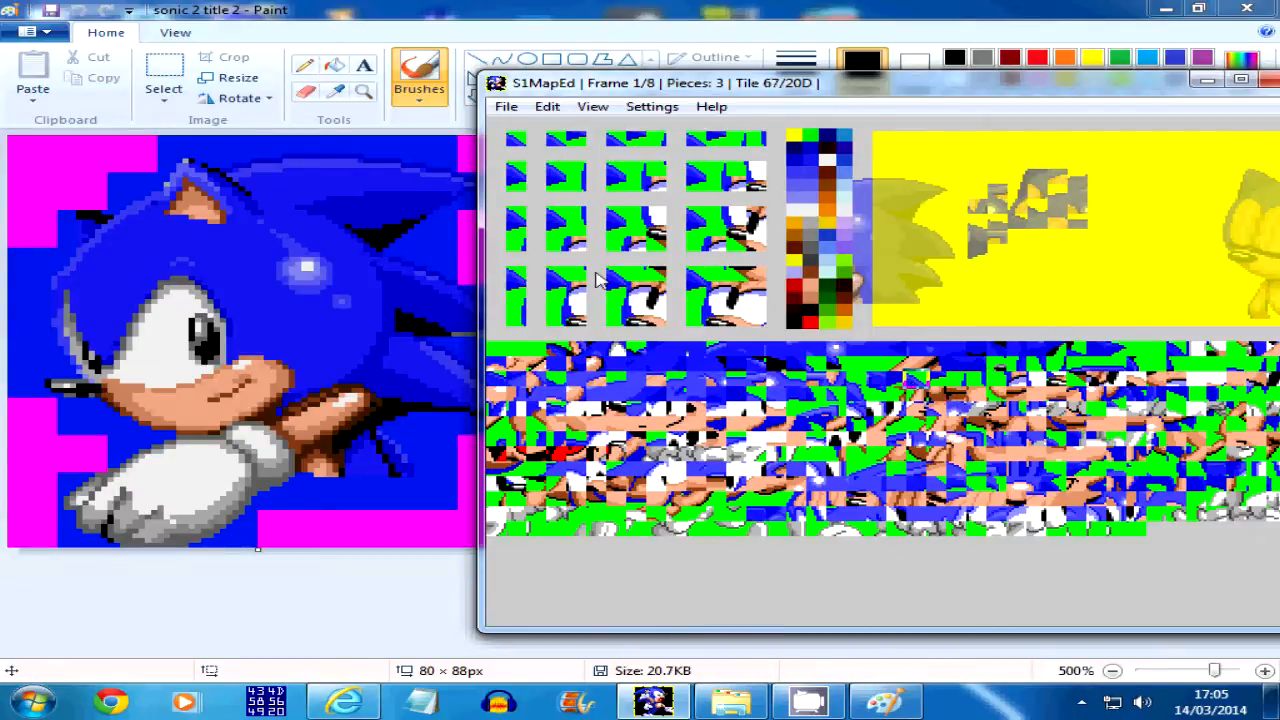
pyautogui.click(519, 291)
pyautogui.press('Up')
pyautogui.press('Up')
pyautogui.press('Up')
pyautogui.press('Up')
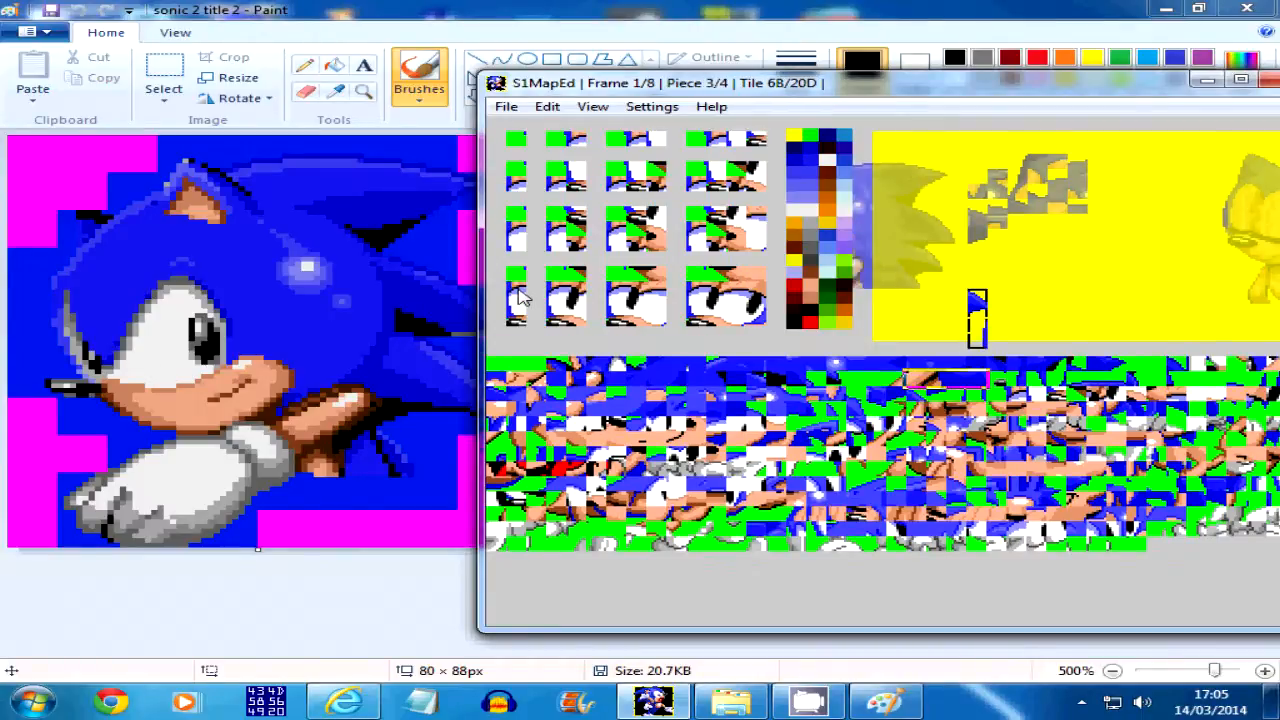
pyautogui.press('Left')
pyautogui.press('Up')
pyautogui.press('Up')
pyautogui.press('Up')
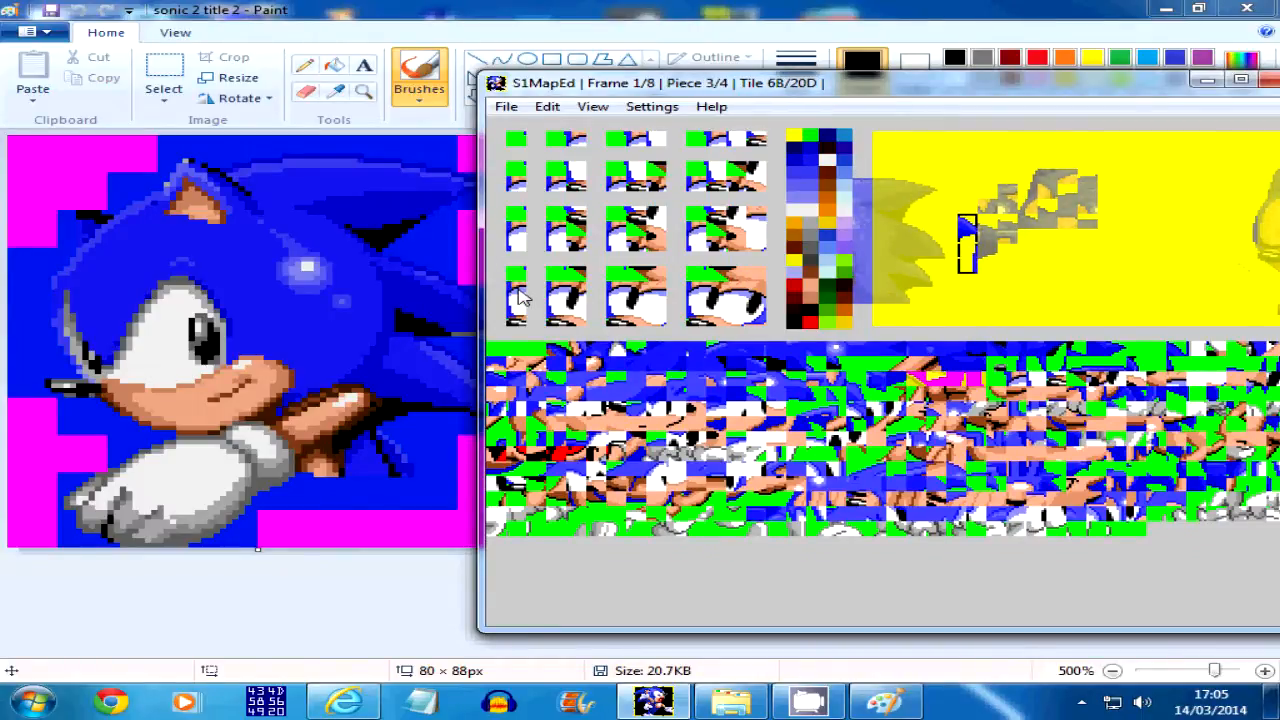
pyautogui.press('space')
pyautogui.press('BackSpace')
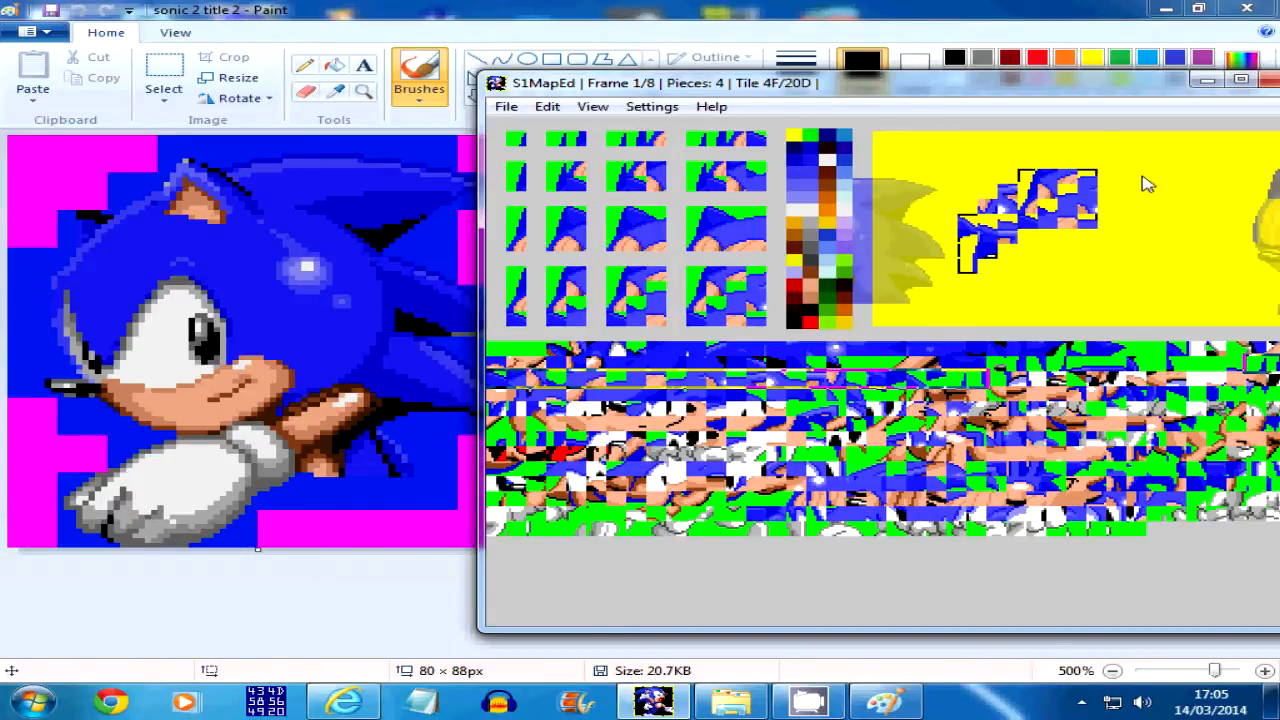
# Add a 4×4-tile piece starting at tile 6B and place it directly beneath the first 4×4 piece
pyautogui.moveTo(987, 78); pyautogui.dragTo(1068, 84)
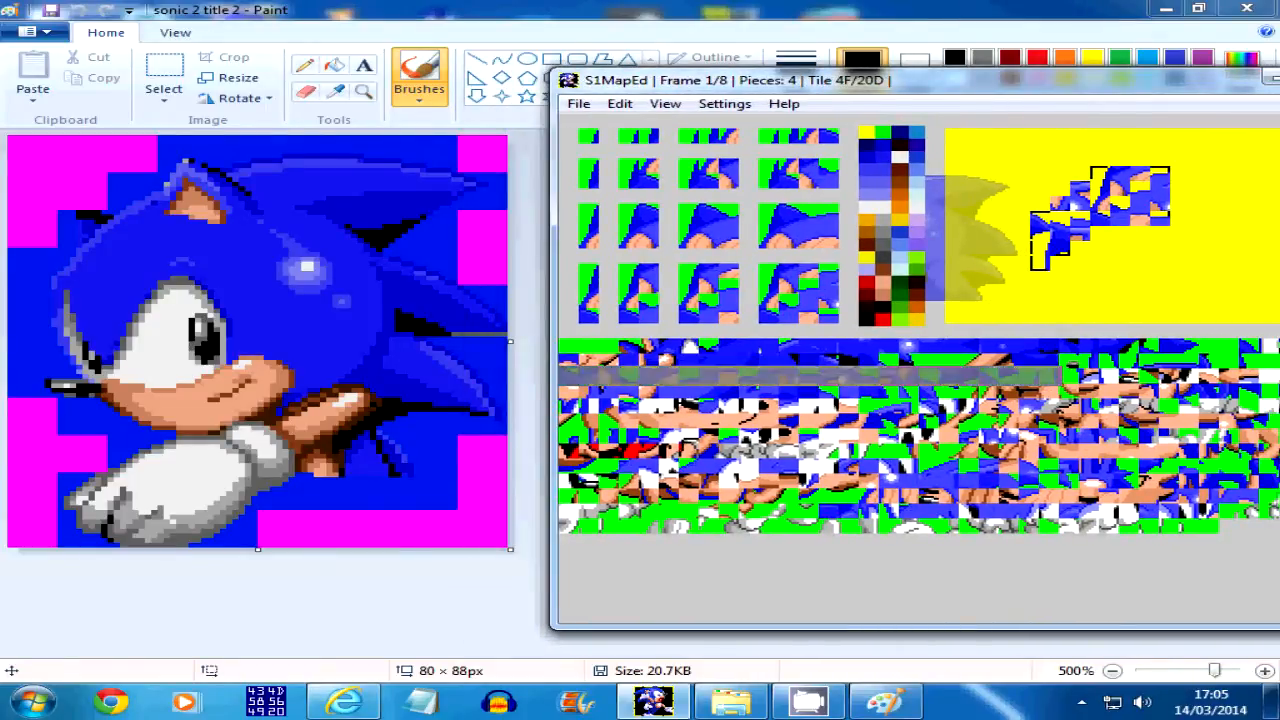
pyautogui.click(1030, 375)
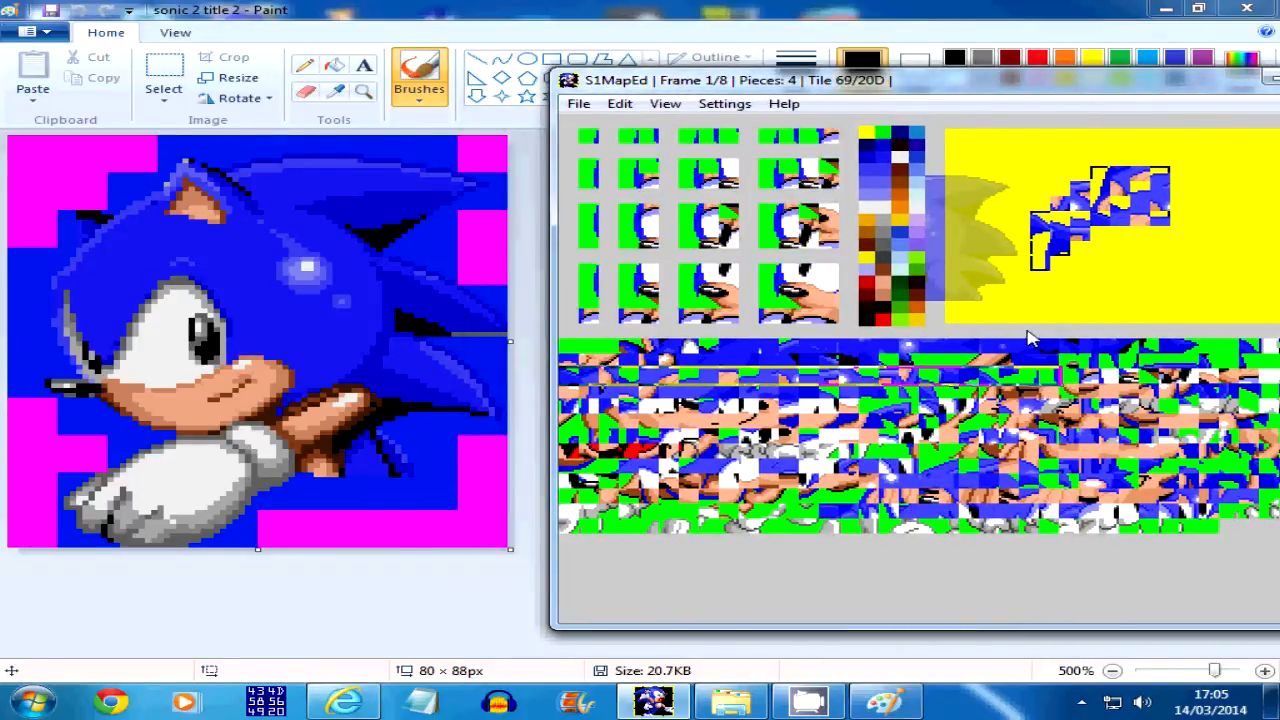
pyautogui.click(1044, 376)
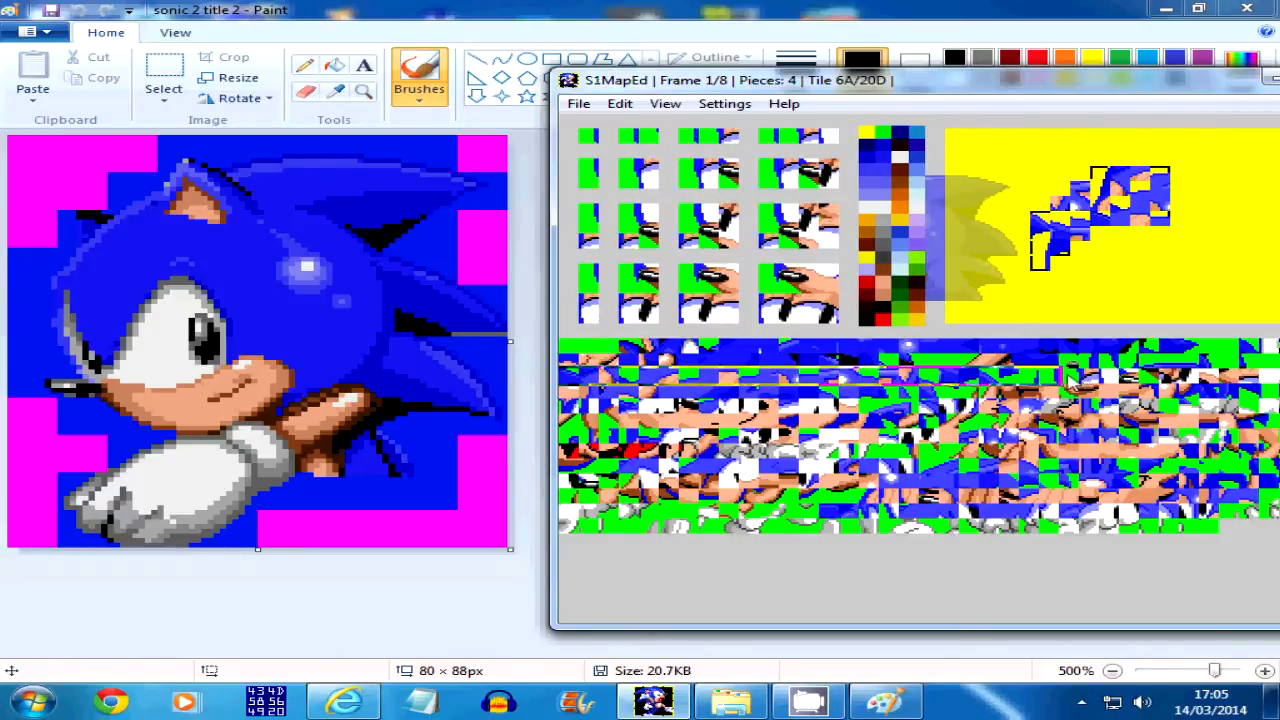
pyautogui.click(1070, 381)
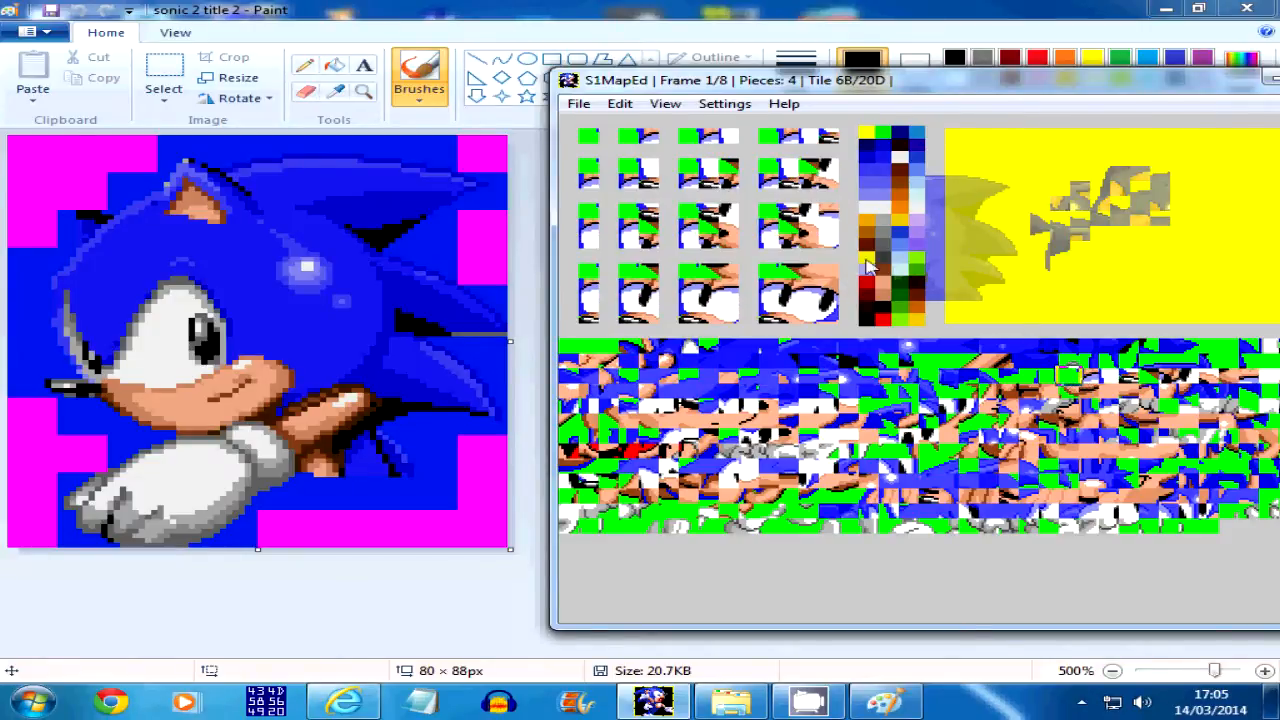
pyautogui.click(826, 300)
pyautogui.press('Up')
pyautogui.press('Up')
pyautogui.press('Up')
pyautogui.press('Right')
pyautogui.press('Right')
pyautogui.press('Right')
pyautogui.press('Up')
pyautogui.press('Up')
pyautogui.press('Up')
pyautogui.press('pageup')
pyautogui.press('pagedown')
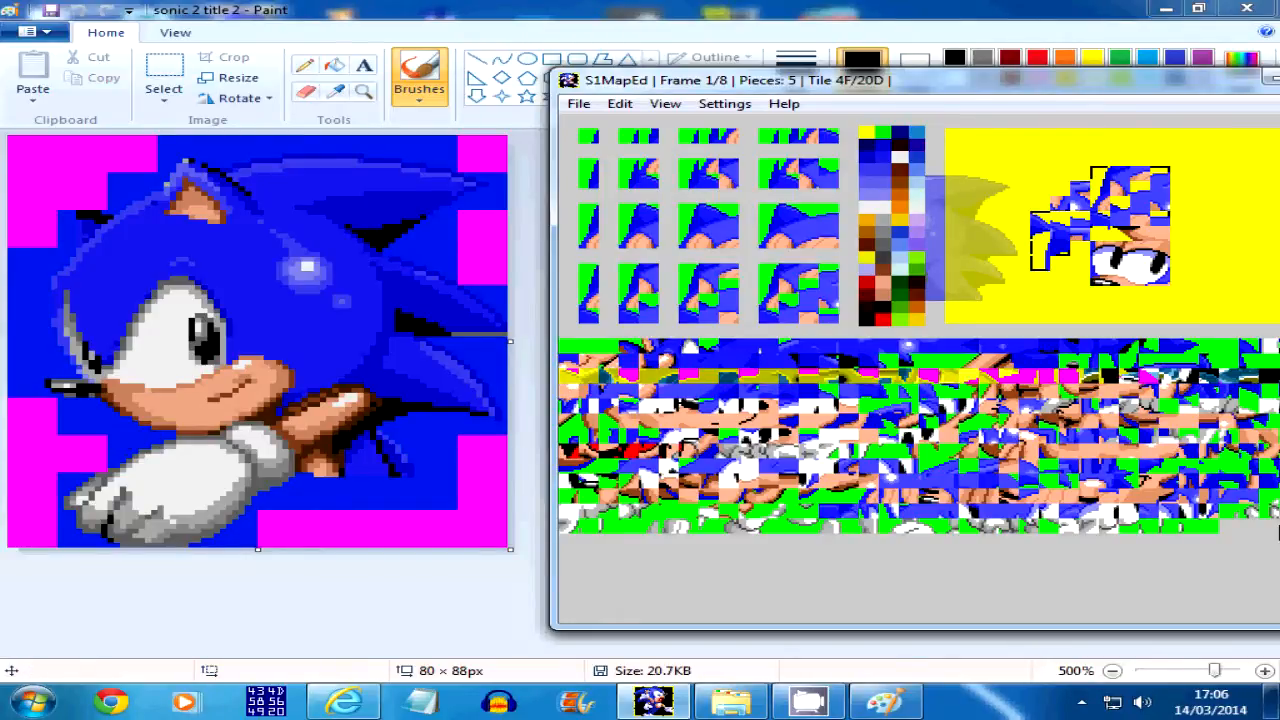
# Add a 1-tile-wide, 3-tile-high piece from tile 7B against the lower 4×4 piece's left side, with their bottoms aligned
pyautogui.click(669, 422)
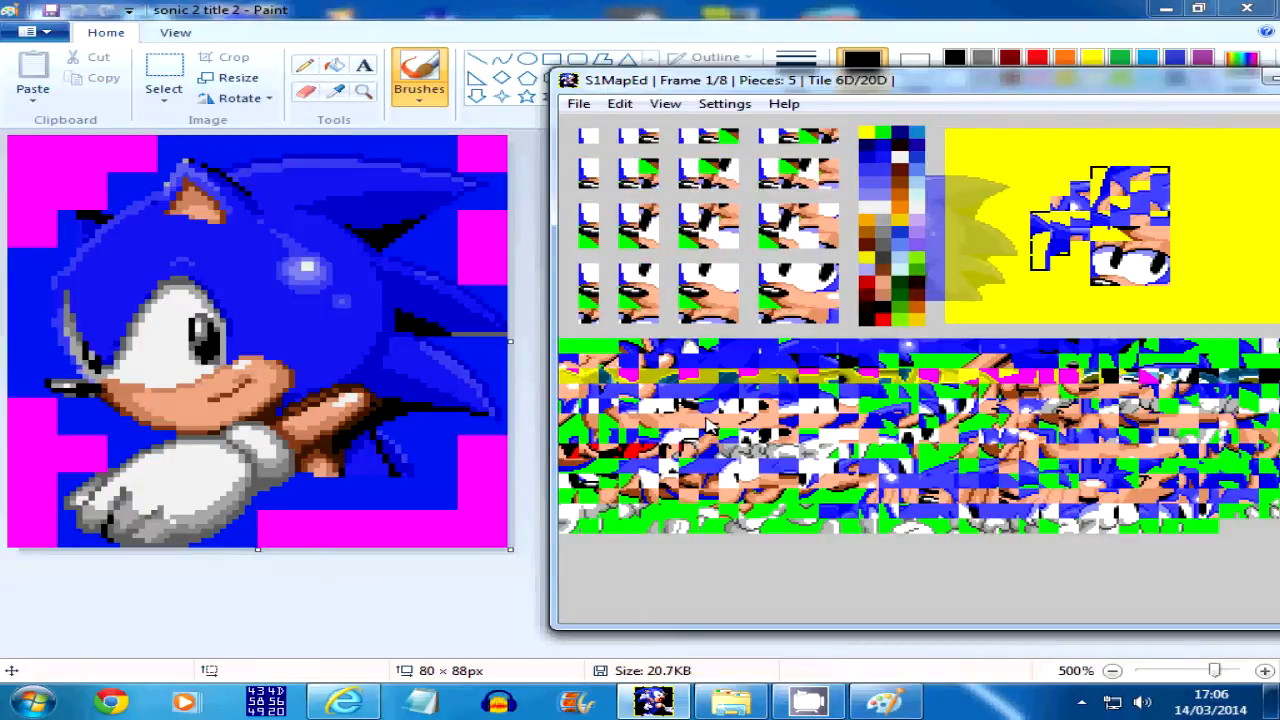
pyautogui.click(949, 376)
pyautogui.moveTo(1048, 99); pyautogui.dragTo(900, 97)
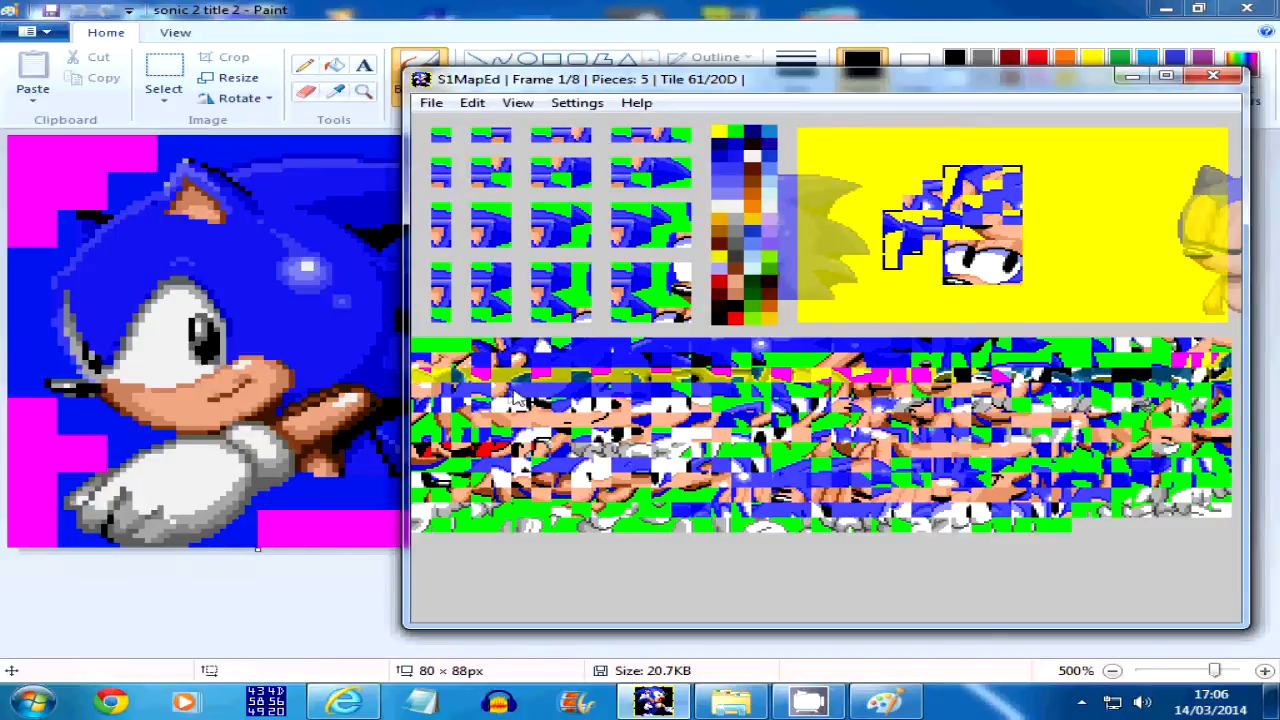
pyautogui.click(435, 402)
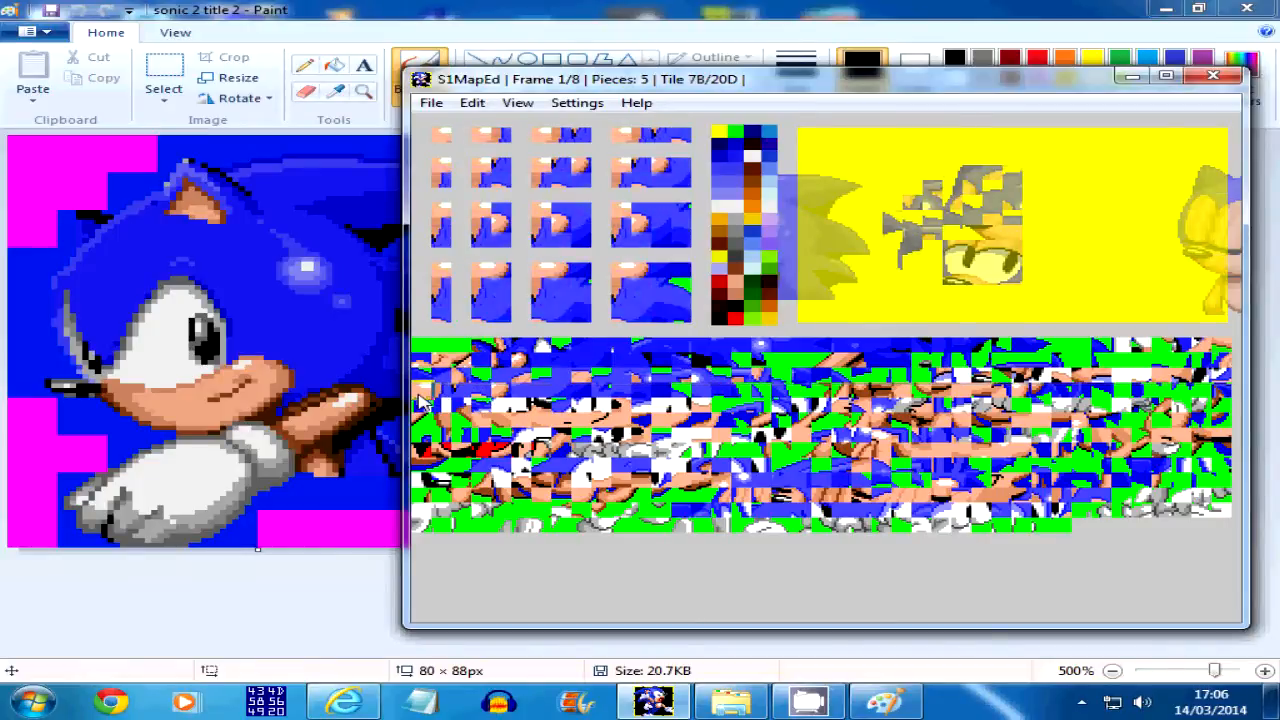
pyautogui.click(437, 227)
pyautogui.press('Up')
pyautogui.press('Up')
pyautogui.press('Right')
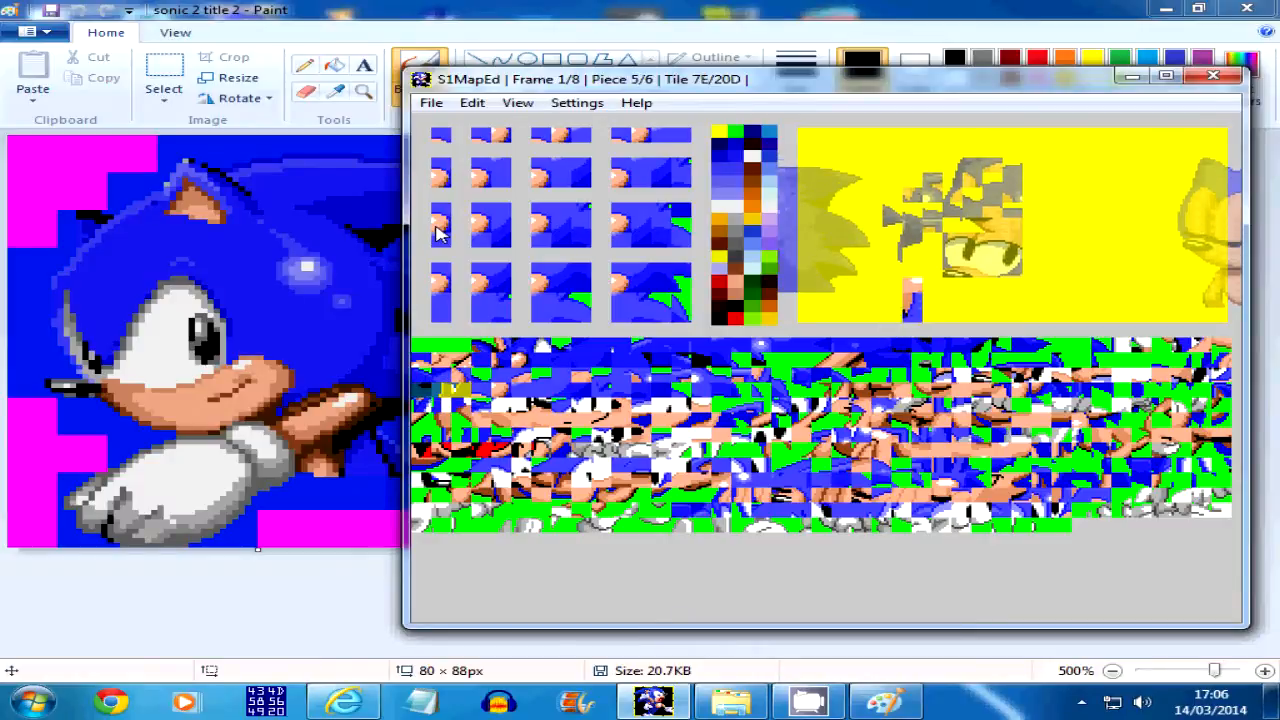
pyautogui.press('Up')
pyautogui.press('Up')
pyautogui.press('Right')
pyautogui.press('Up')
pyautogui.press('Escape')
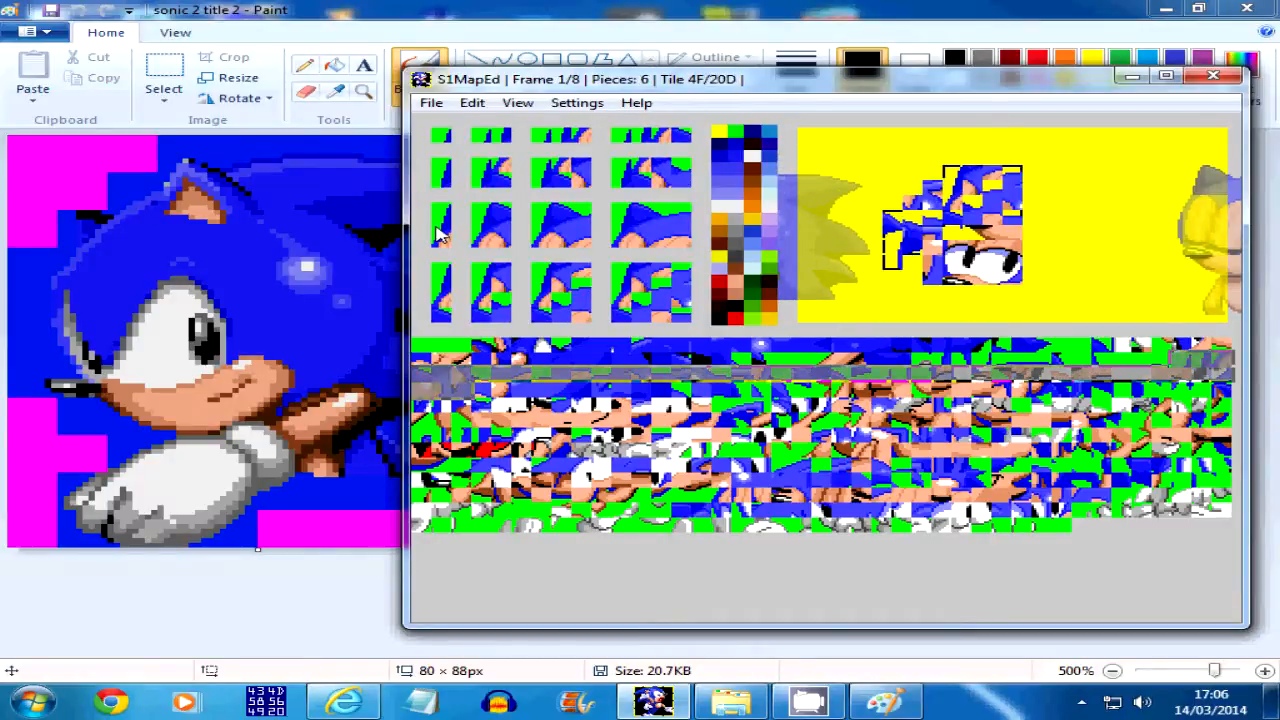
# Add a 1-tile-wide, 2-tile-high piece from tile 7E against the 3-tile-high piece's left side, with their bottoms aligned
pyautogui.click(600, 375)
pyautogui.click(476, 400)
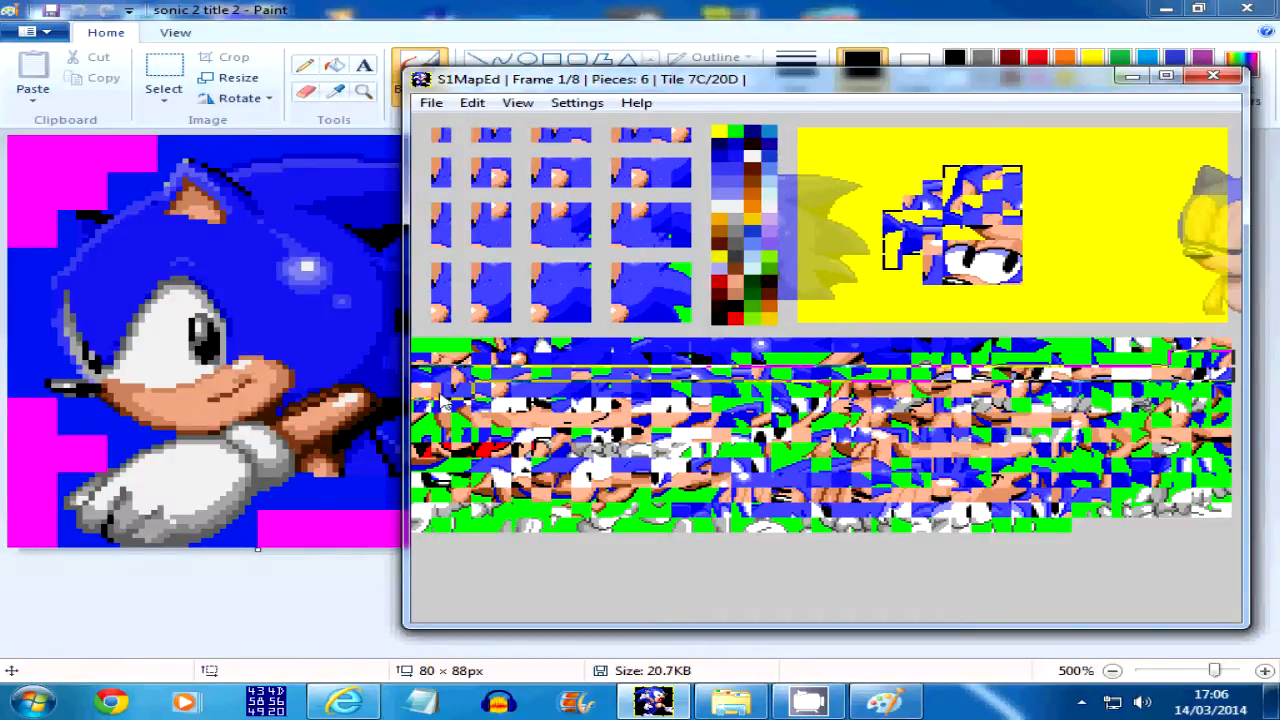
pyautogui.click(446, 396)
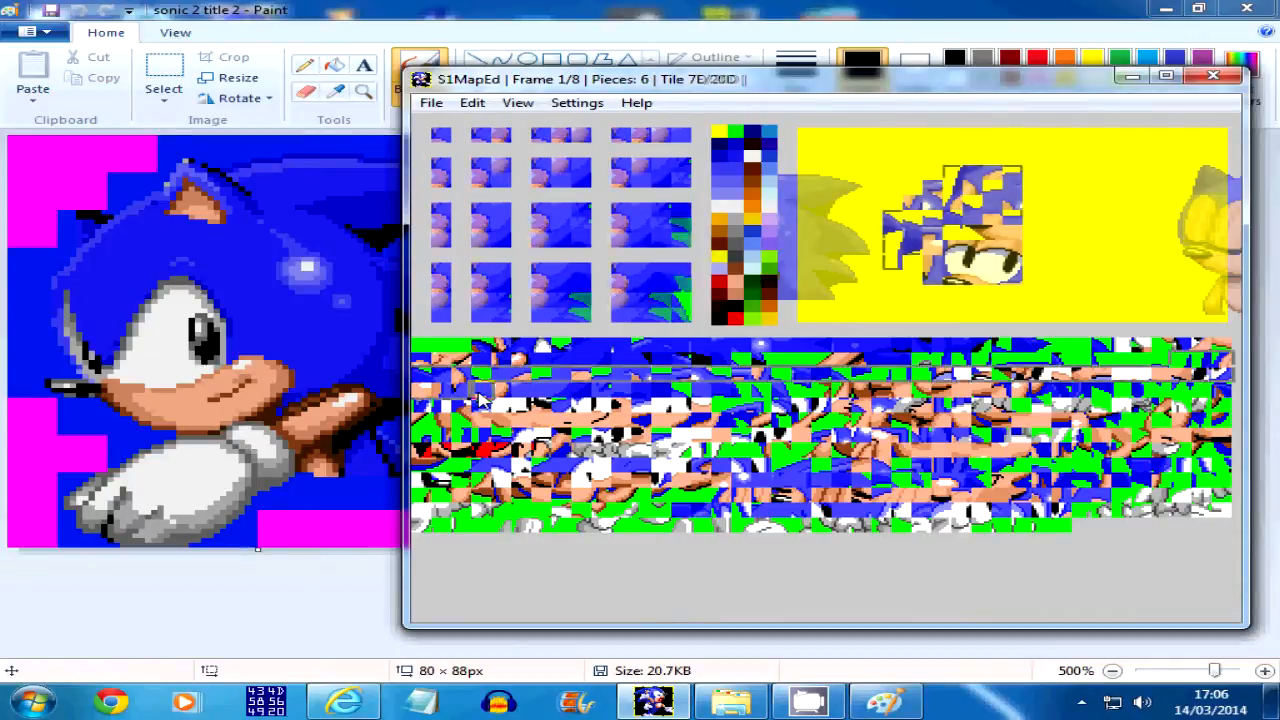
pyautogui.click(449, 188)
pyautogui.press('Up')
pyautogui.press('Right')
pyautogui.press('pagedown')
pyautogui.press('pageup')
pyautogui.hotkey('shift', 'Tab')
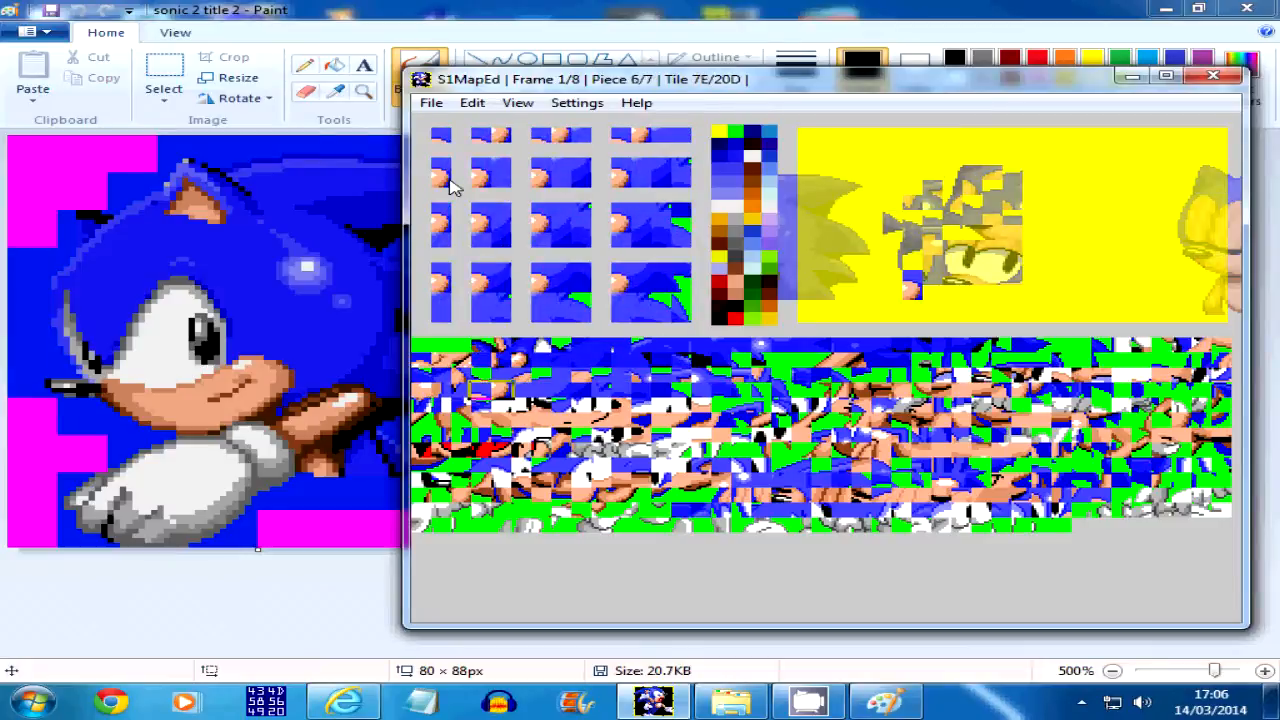
pyautogui.press('Up')
pyautogui.press('BackSpace')
pyautogui.press('space')
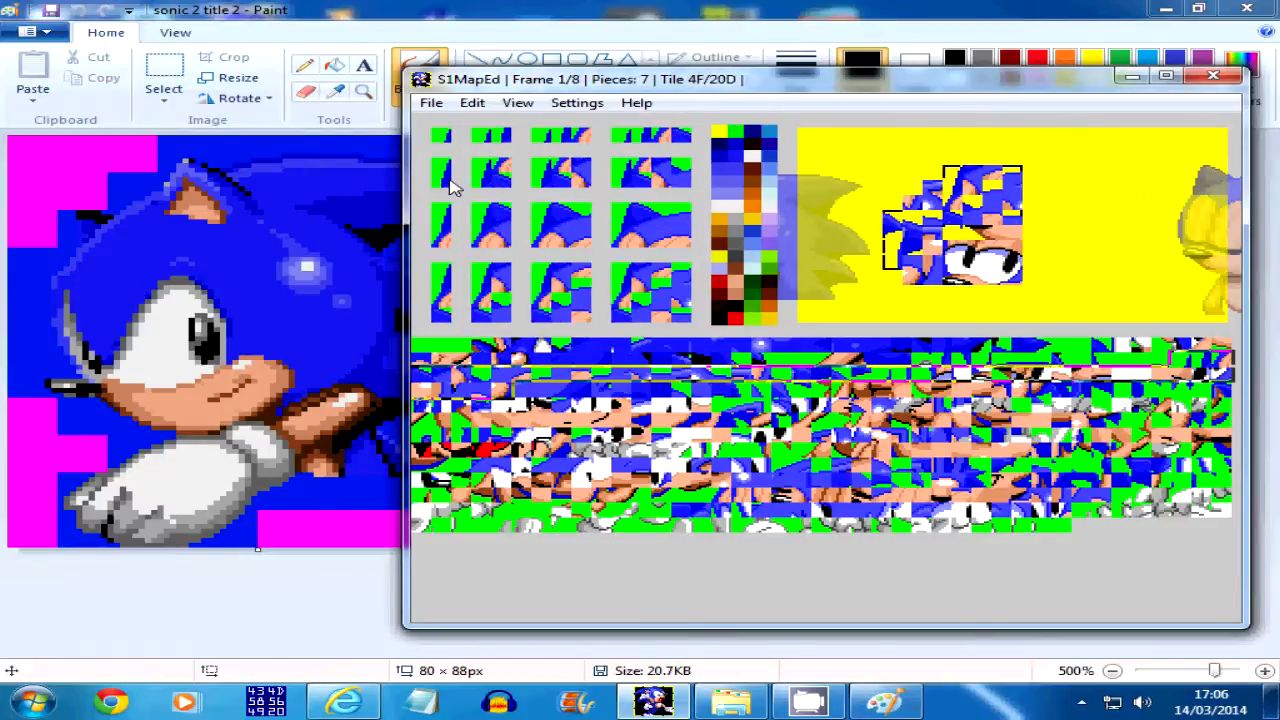
pyautogui.press('space')
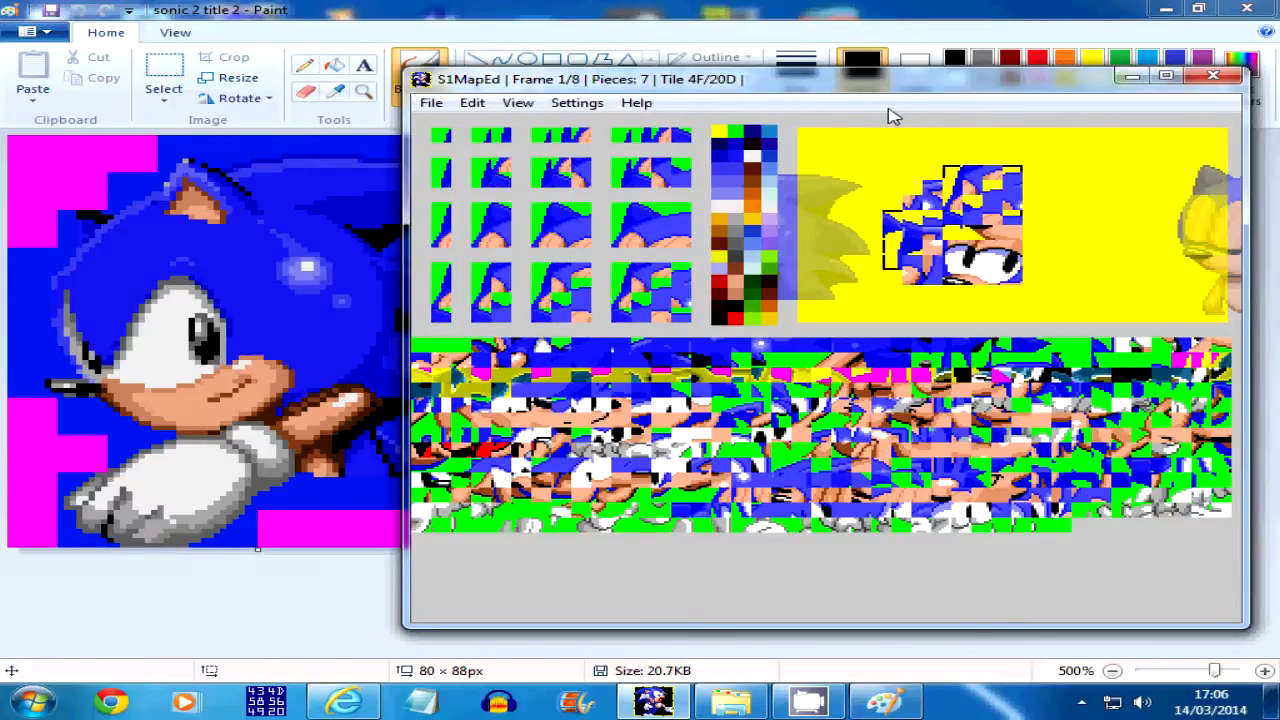
# Add a 4-tile-wide, 1-tile-high piece from tile 80 directly below the lower 4×4 piece, offset one tile to its left
pyautogui.moveTo(832, 79); pyautogui.dragTo(866, 78)
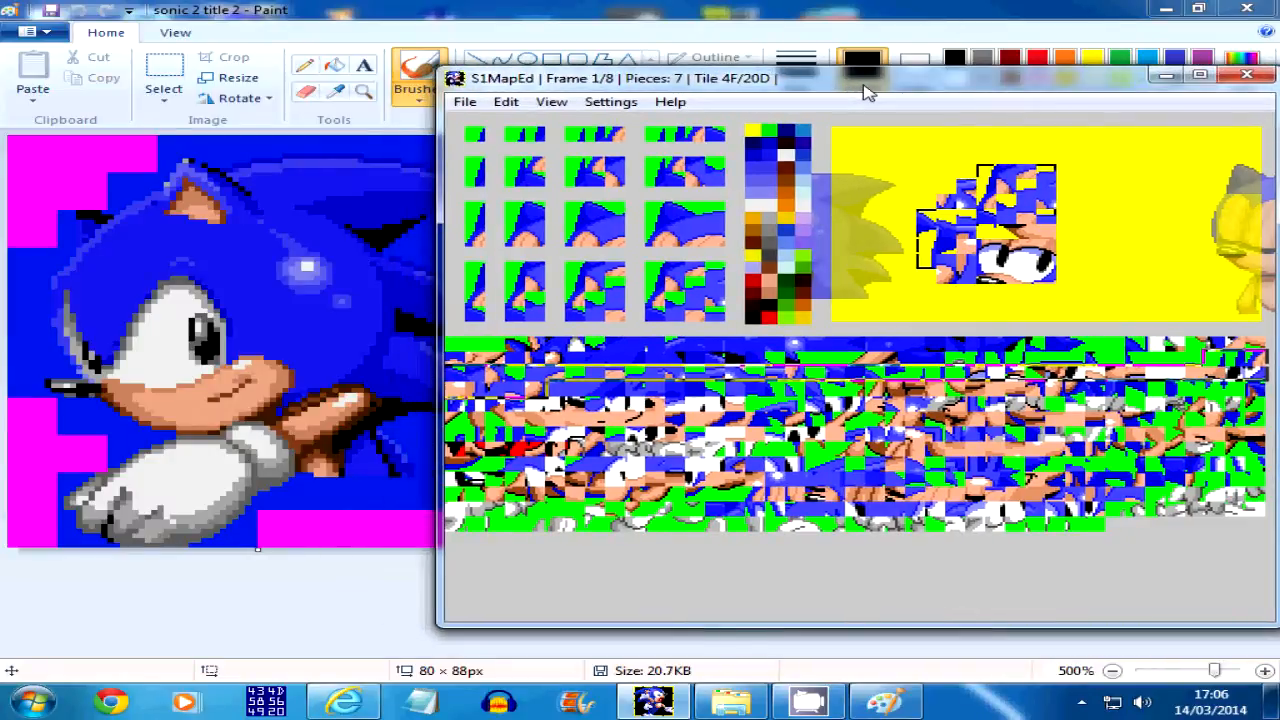
pyautogui.press('space')
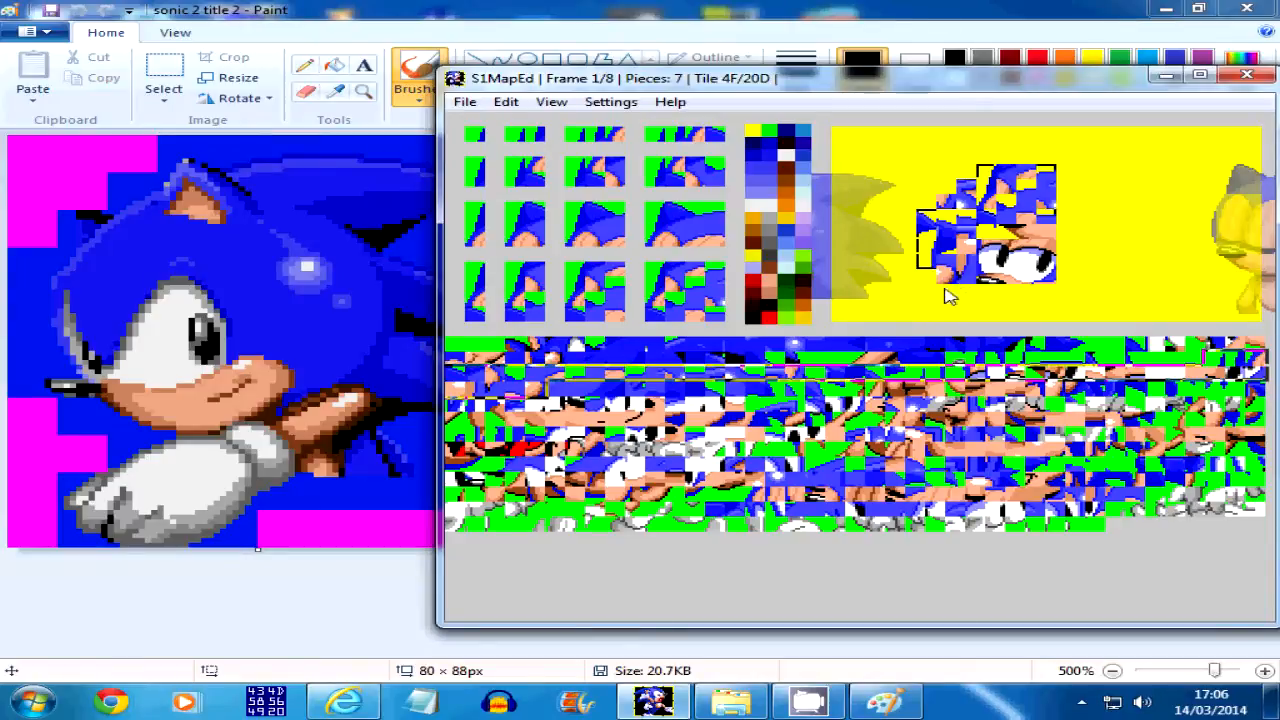
pyautogui.click(557, 396)
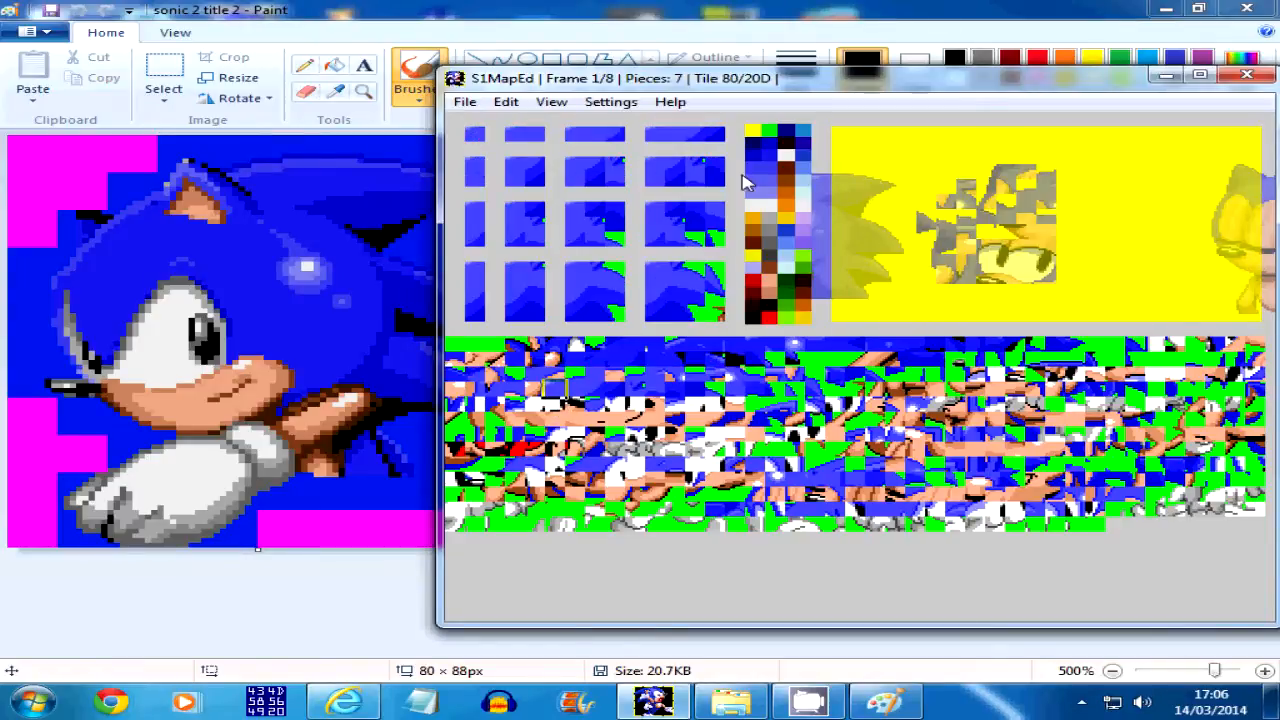
pyautogui.click(690, 158)
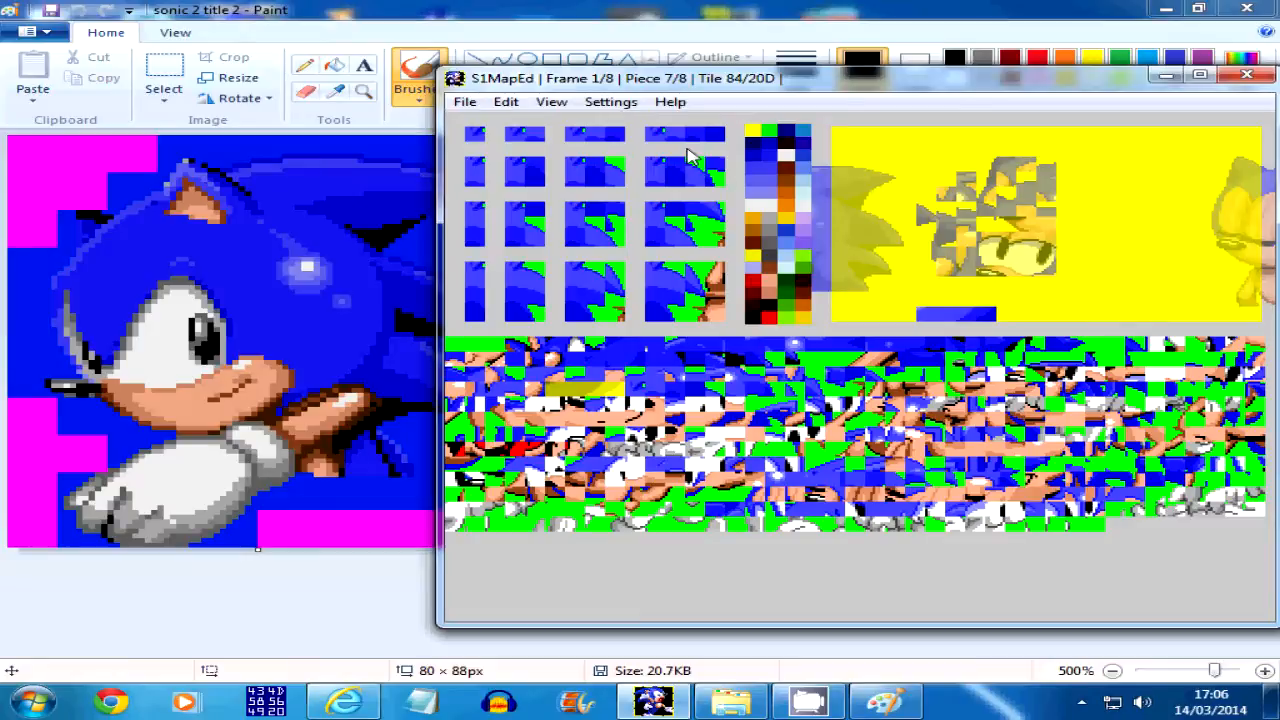
pyautogui.press('Up')
pyautogui.press('Up')
pyautogui.press('Right')
pyautogui.press('Right')
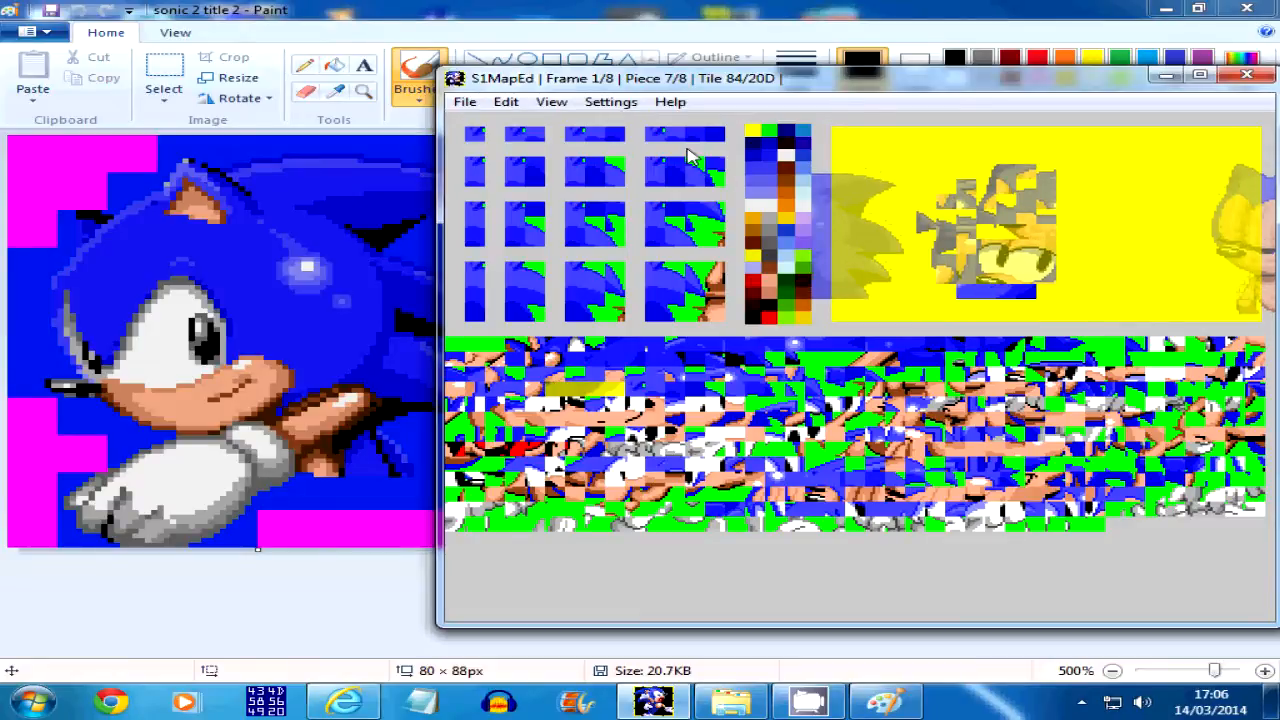
pyautogui.press('pageup')
pyautogui.press('pagedown')
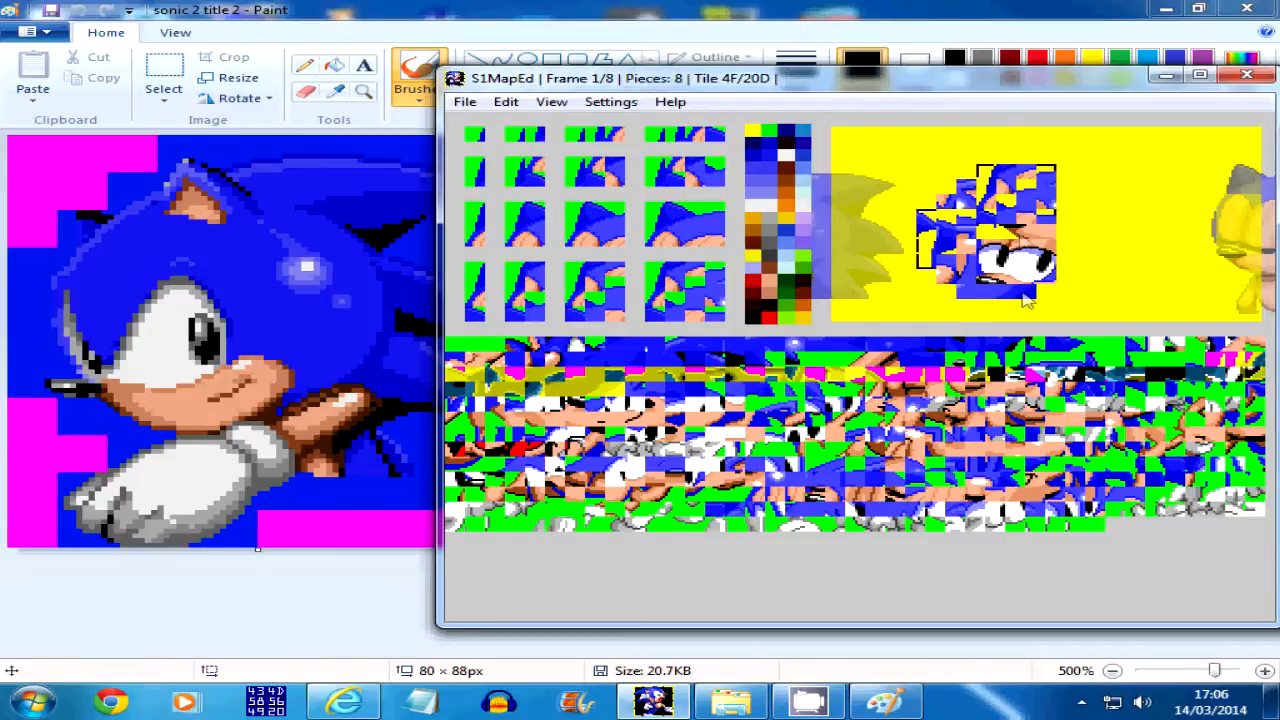
# Add a 4-tile-wide, 2-tile-high piece from tile 84 directly below the 4×1 piece, offset one tile to its left
pyautogui.moveTo(1000, 82); pyautogui.dragTo(1040, 52)
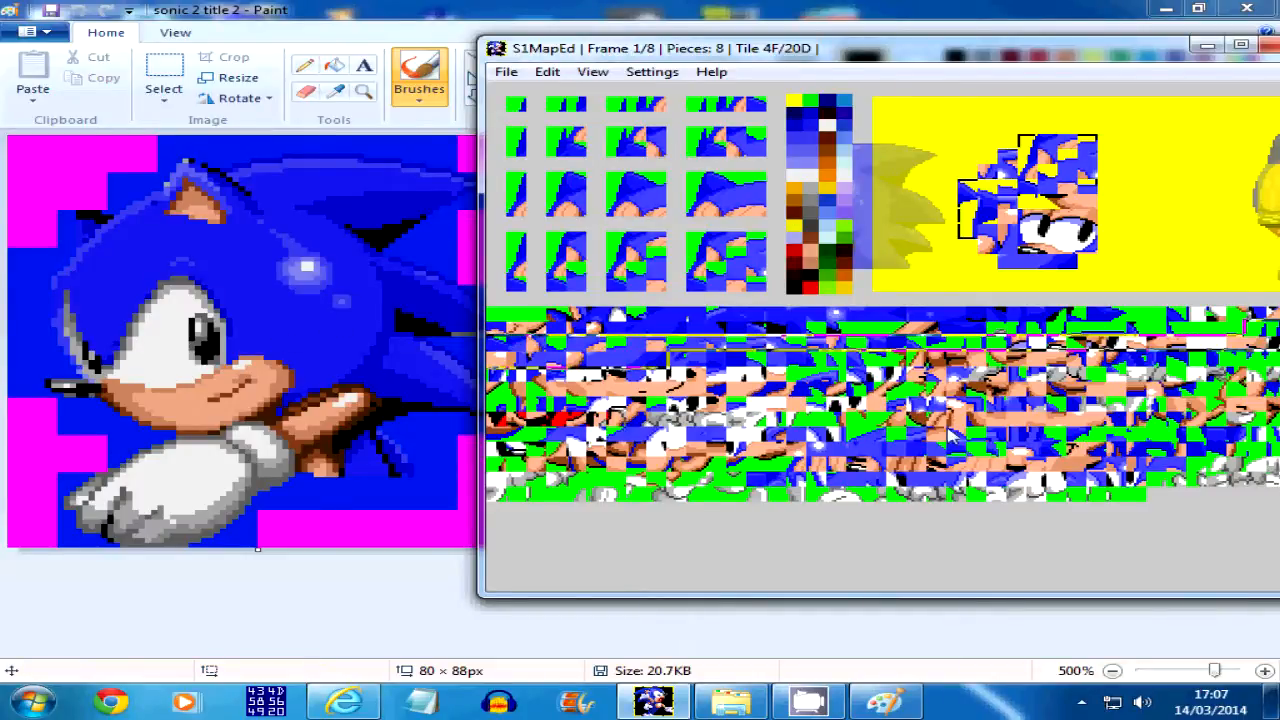
pyautogui.click(677, 371)
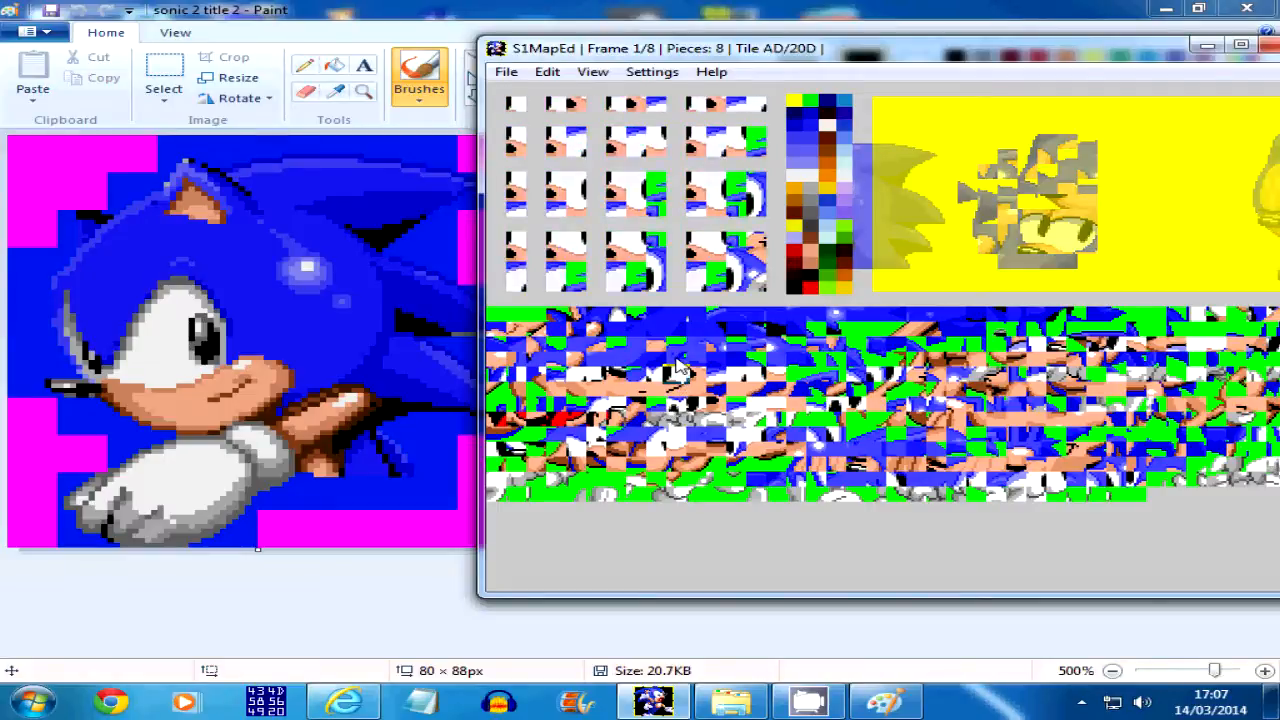
pyautogui.click(677, 360)
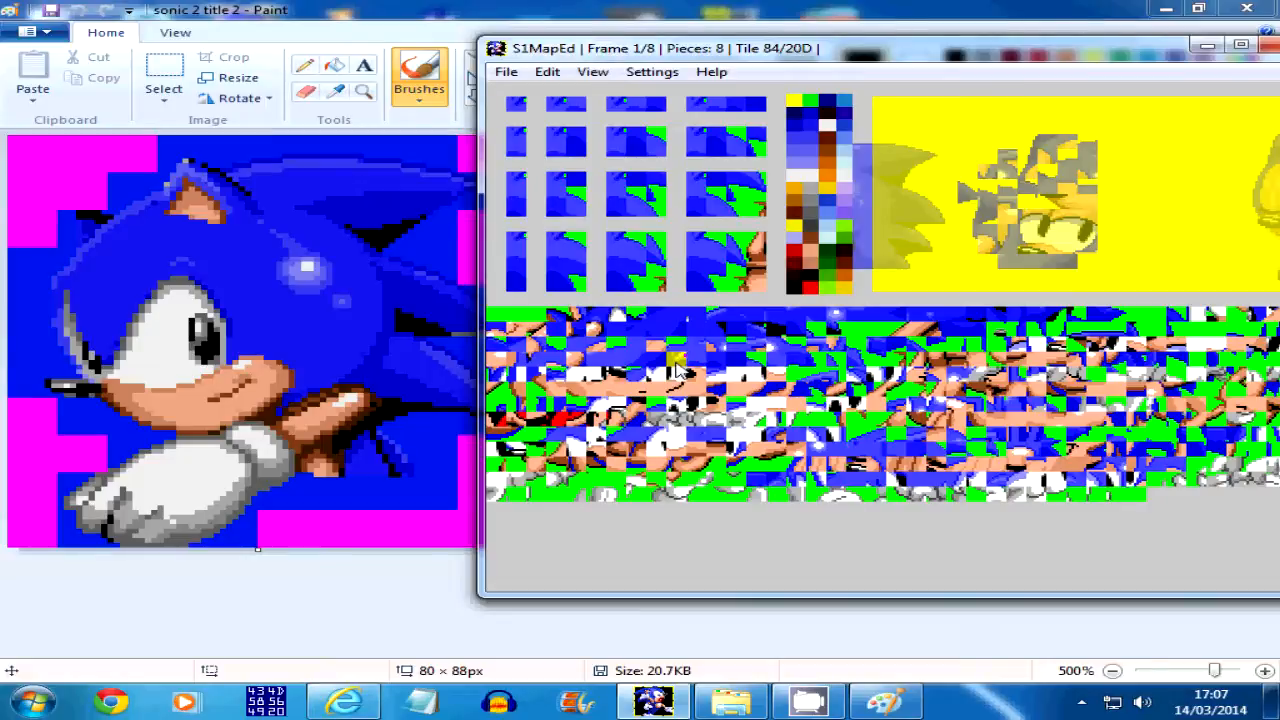
pyautogui.click(740, 148)
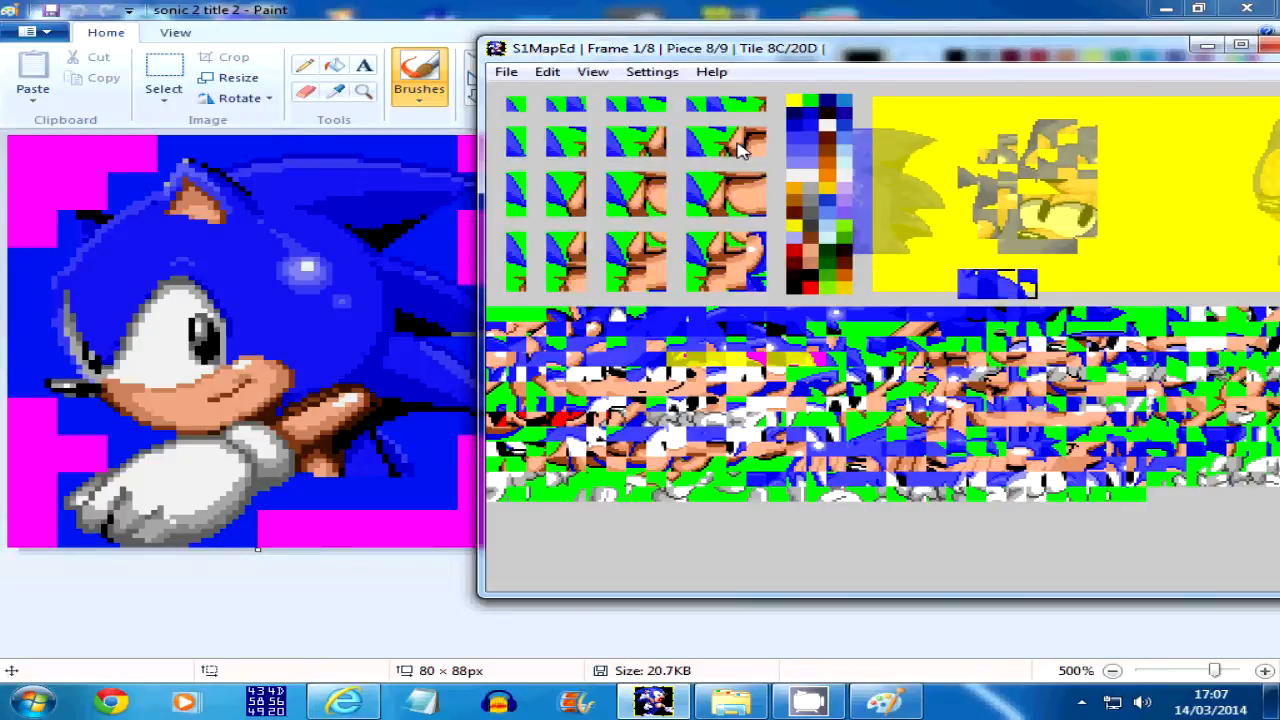
pyautogui.press('Up')
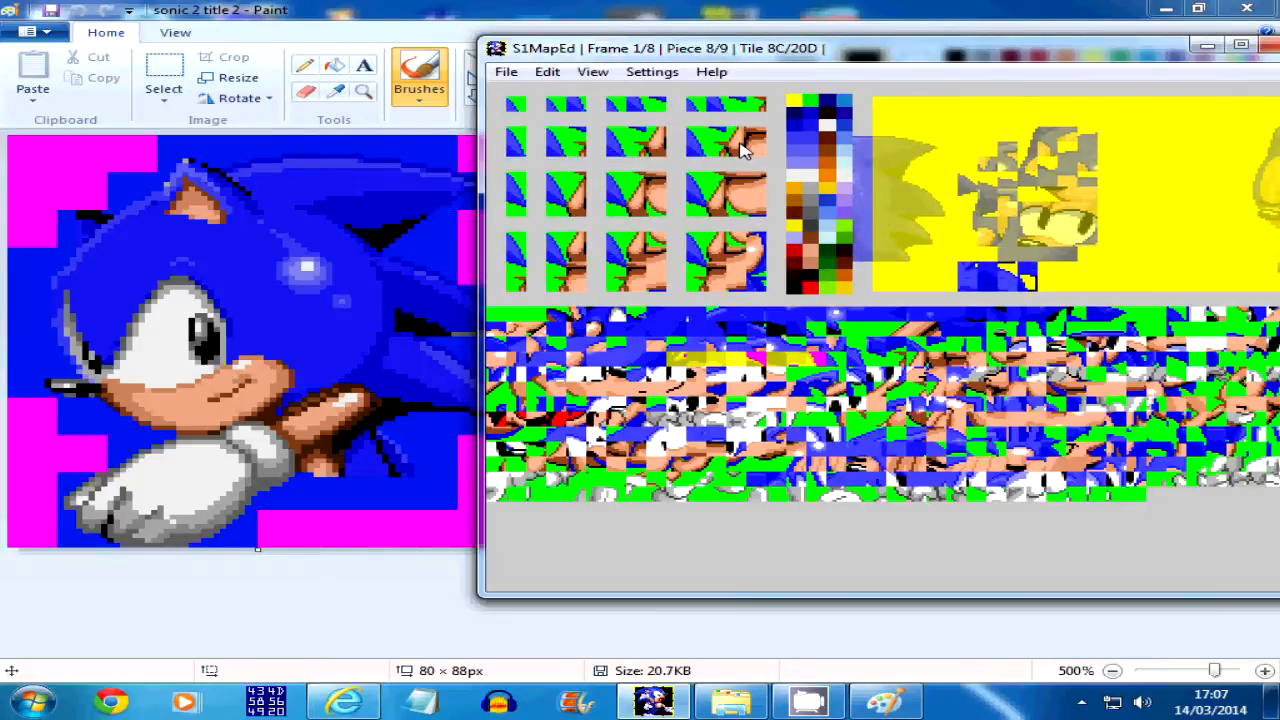
pyautogui.press('Right')
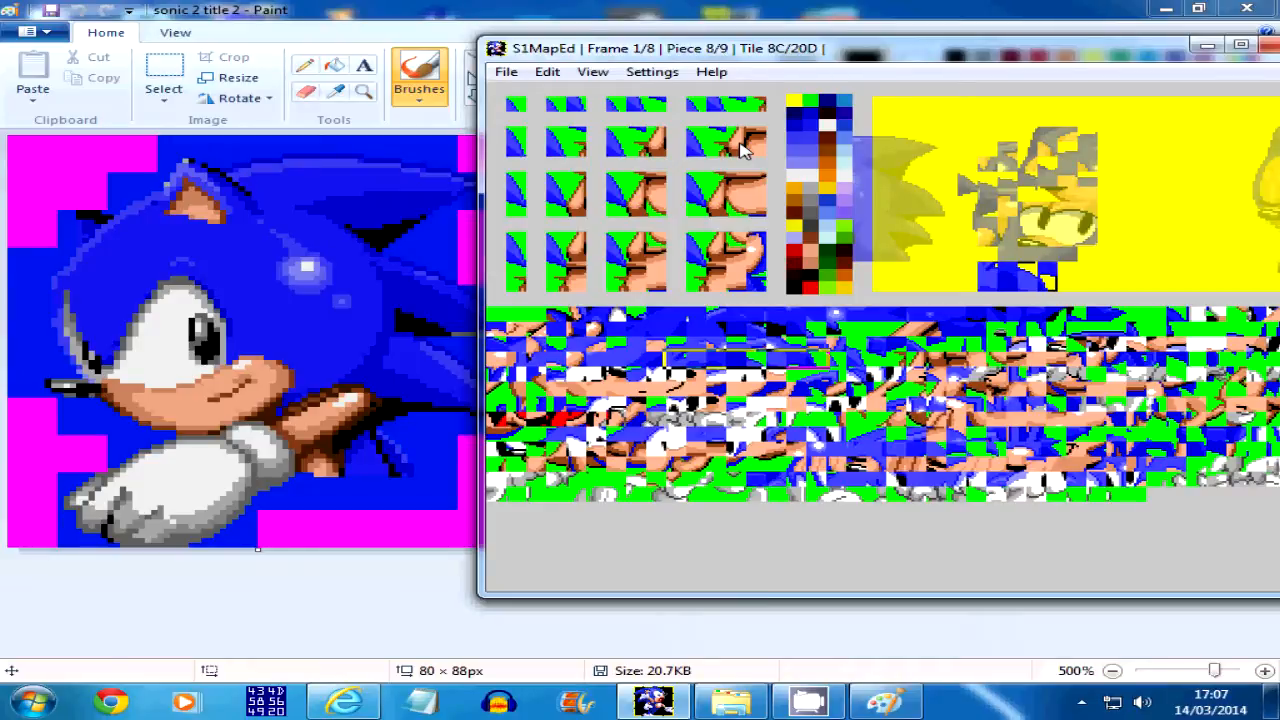
pyautogui.press('Escape')
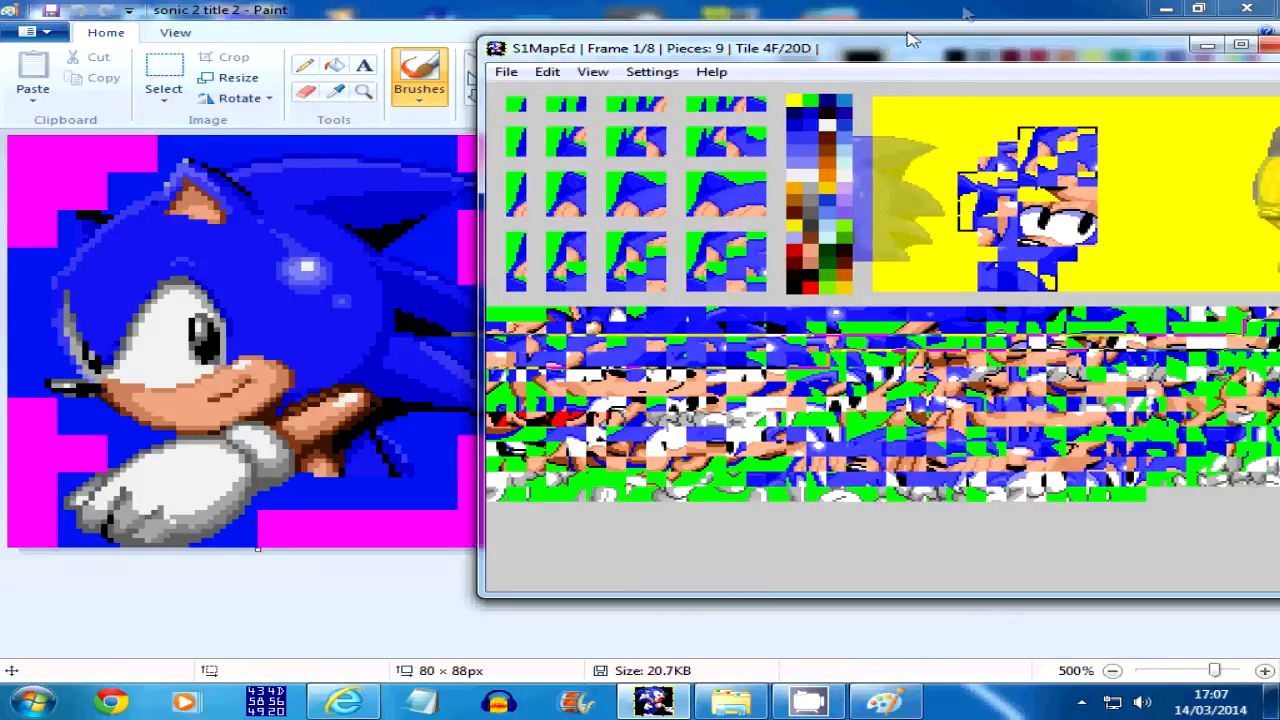
# Uncover the full reference image and pick the starting tile for the next mapping piece of frame 1
pyautogui.moveTo(801, 54); pyautogui.dragTo(840, 68)
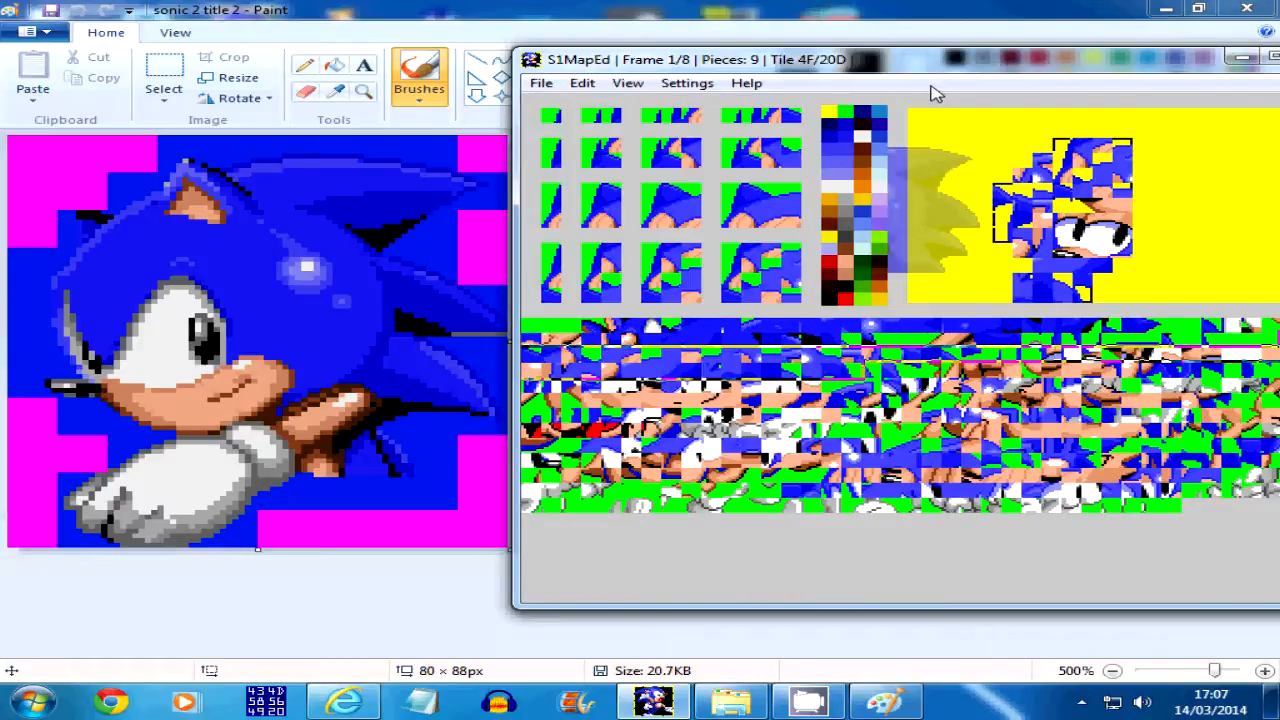
pyautogui.click(953, 356)
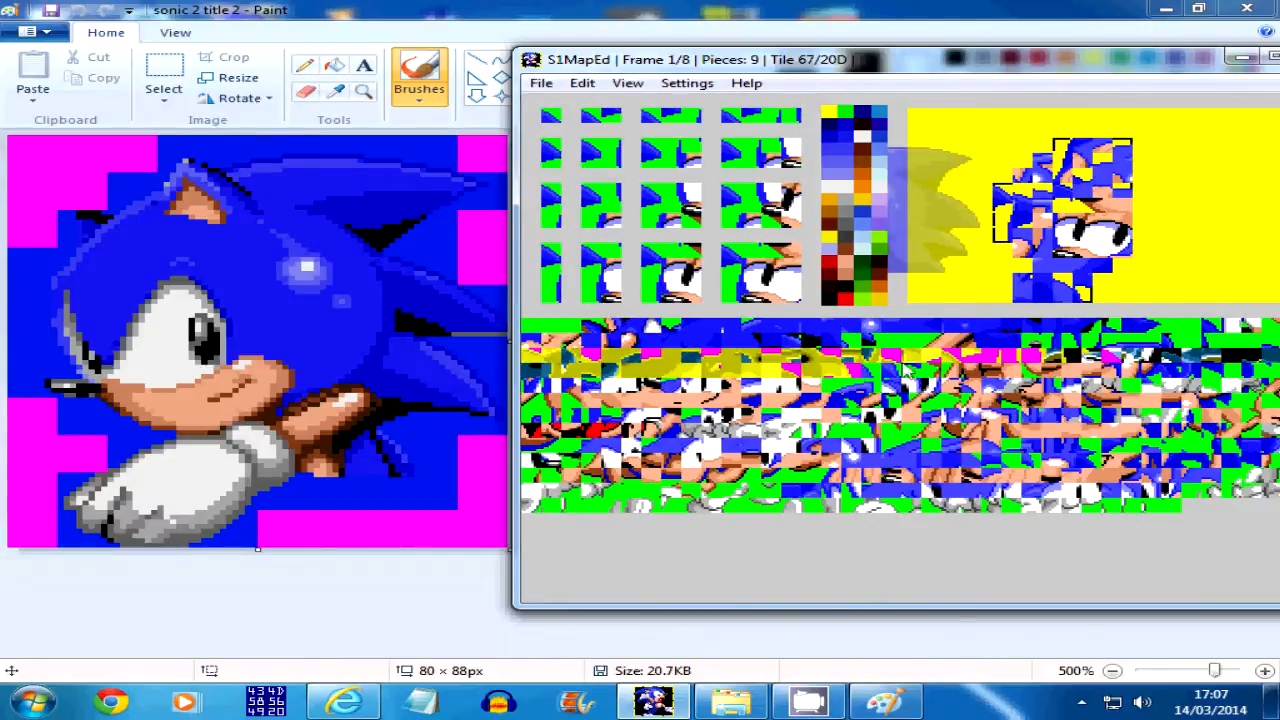
pyautogui.click(872, 358)
pyautogui.click(887, 355)
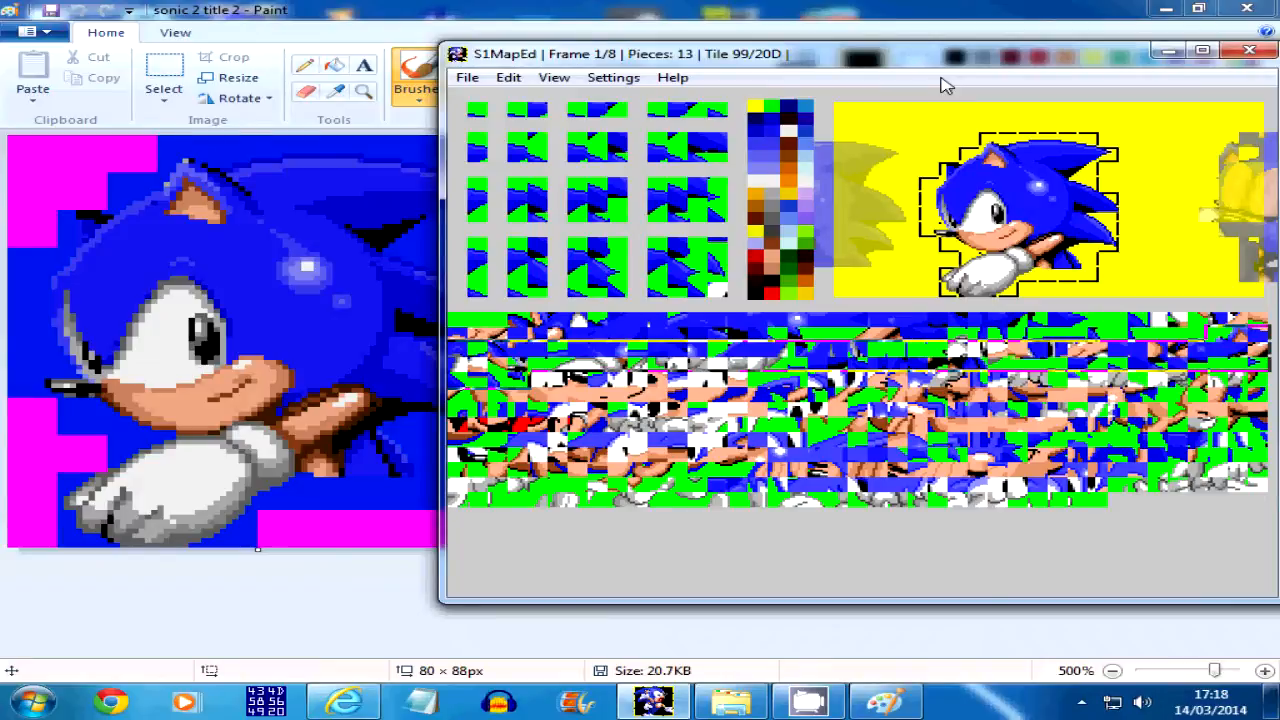
# Flip back and forth through the sprite frames, comparing the rebuilt frame 1 with frame 0
pyautogui.press('Right')
pyautogui.press('Right')
pyautogui.press('Left')
pyautogui.press('Right')
pyautogui.press('Right')
pyautogui.press('Right')
pyautogui.press('Left')
pyautogui.press('Left')
pyautogui.press('Left')
pyautogui.press('Left')
pyautogui.press('Left')
pyautogui.press('Right')
pyautogui.press('Right')
pyautogui.press('Left')
pyautogui.press('Left')
pyautogui.press('Right')
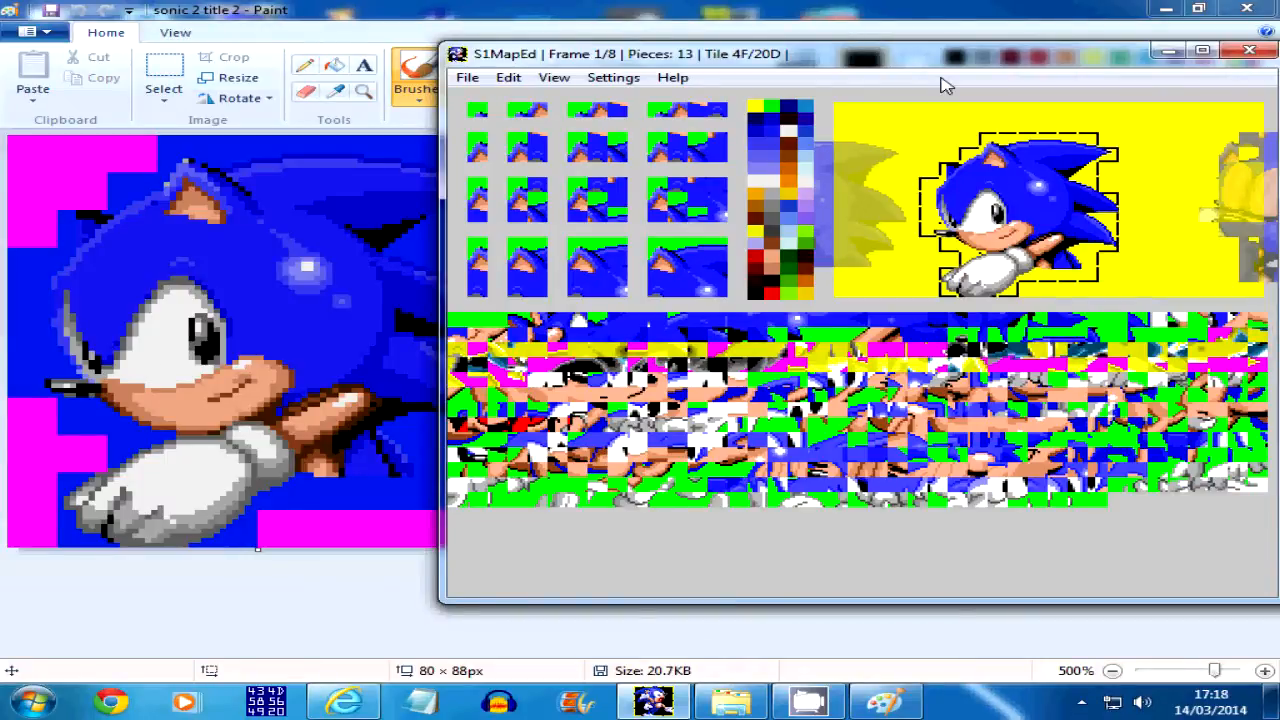
pyautogui.press('Right')
pyautogui.press('Right')
pyautogui.press('Right')
pyautogui.press('Right')
pyautogui.press('Right')
pyautogui.press('Right')
pyautogui.press('Right')
pyautogui.press('Right')
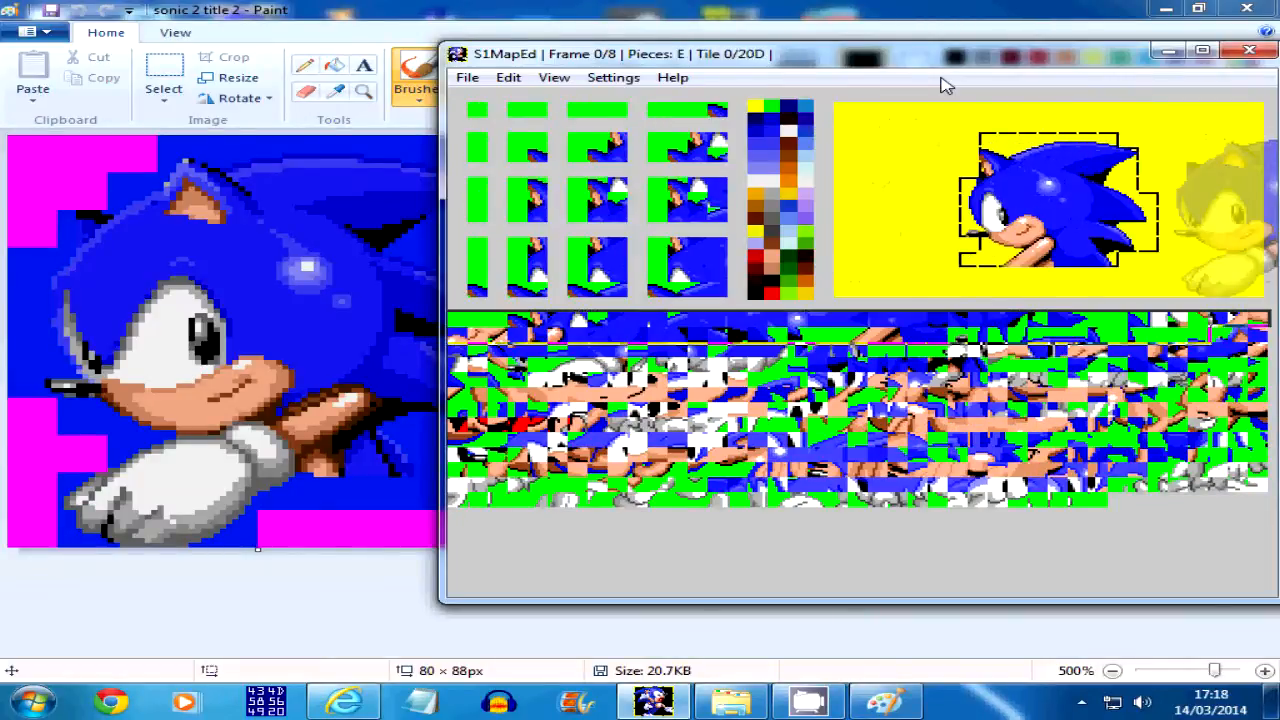
pyautogui.press('Right')
pyautogui.press('Left')
pyautogui.press('Right')
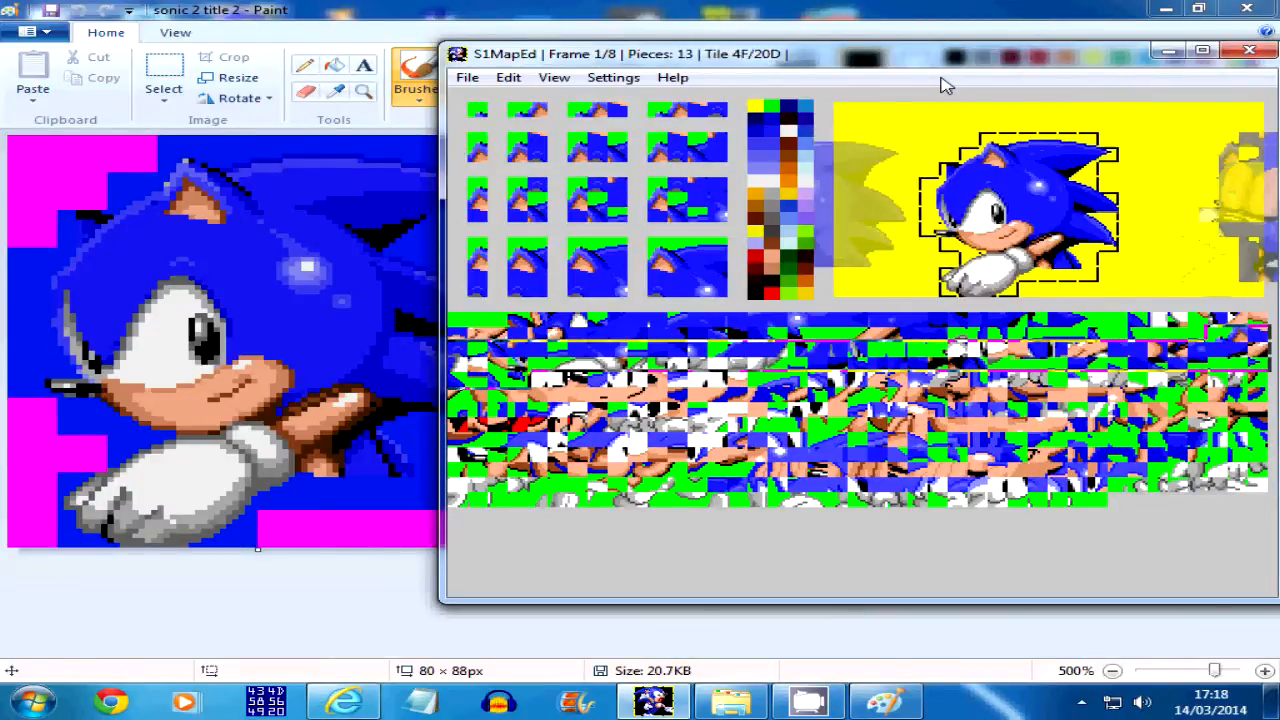
pyautogui.press('Left')
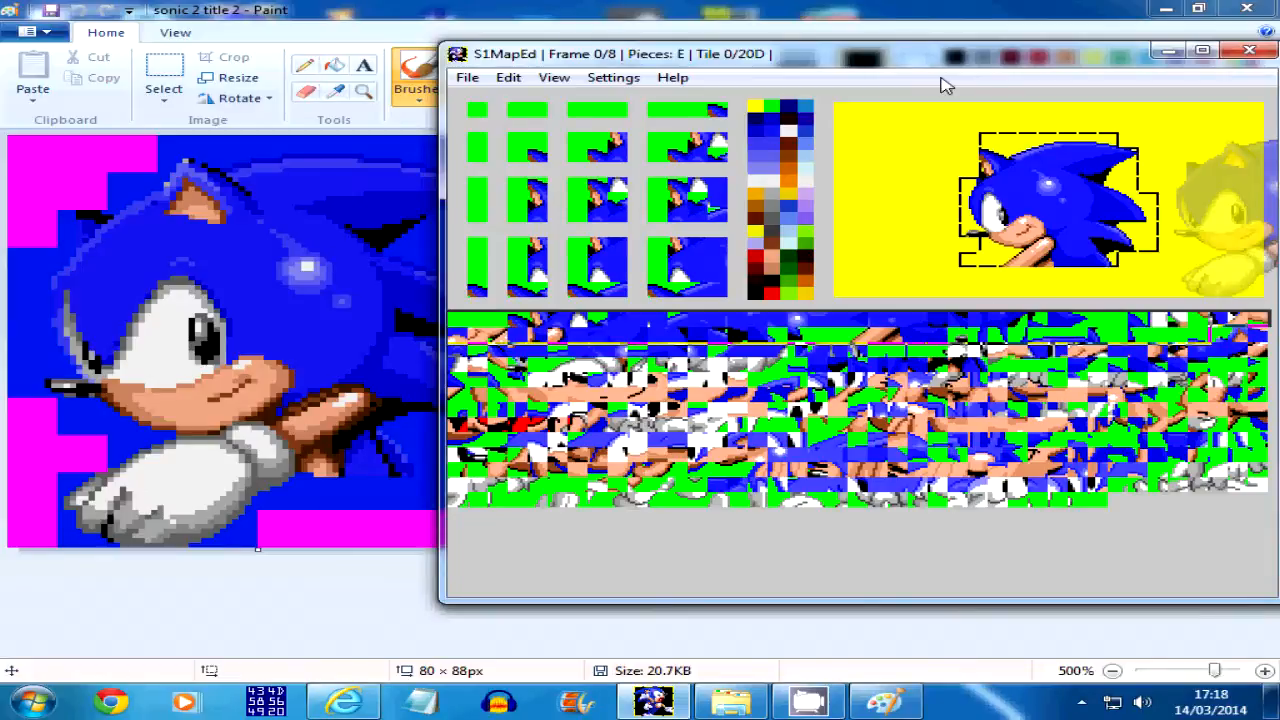
pyautogui.press('Right')
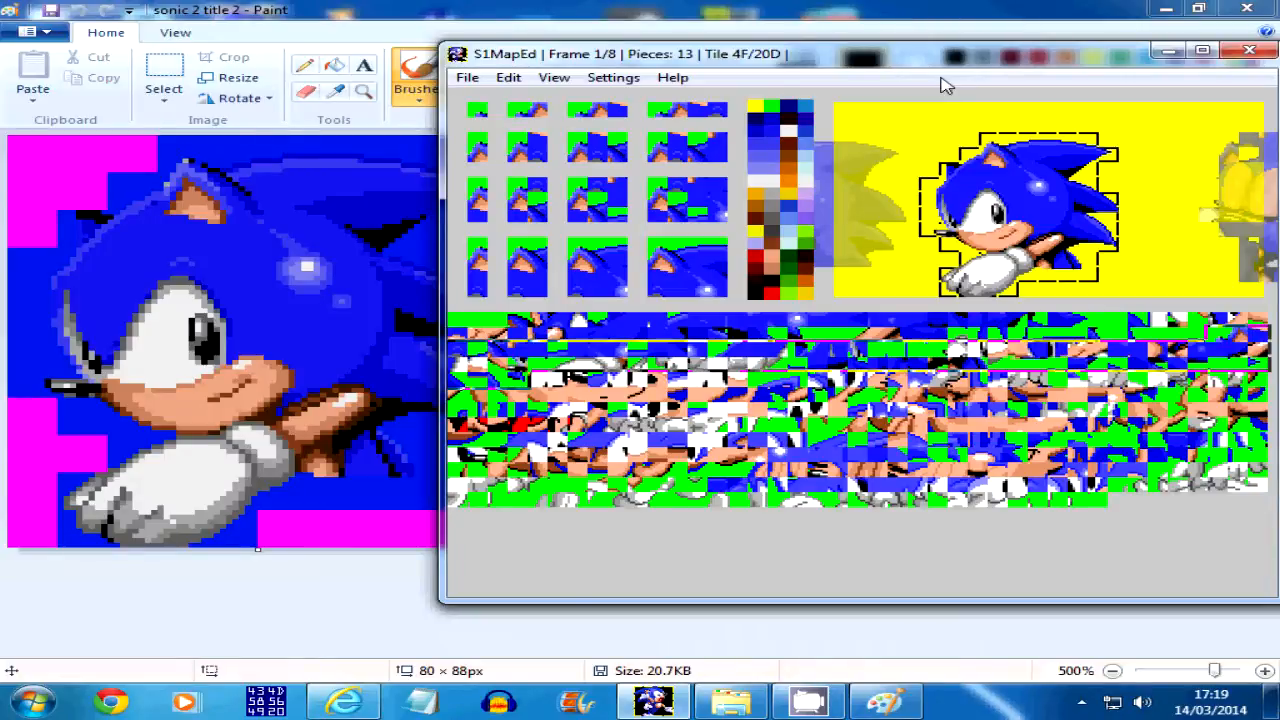
# Check the imported artwork in frame 2 and return to frame 1
pyautogui.click(640, 454)
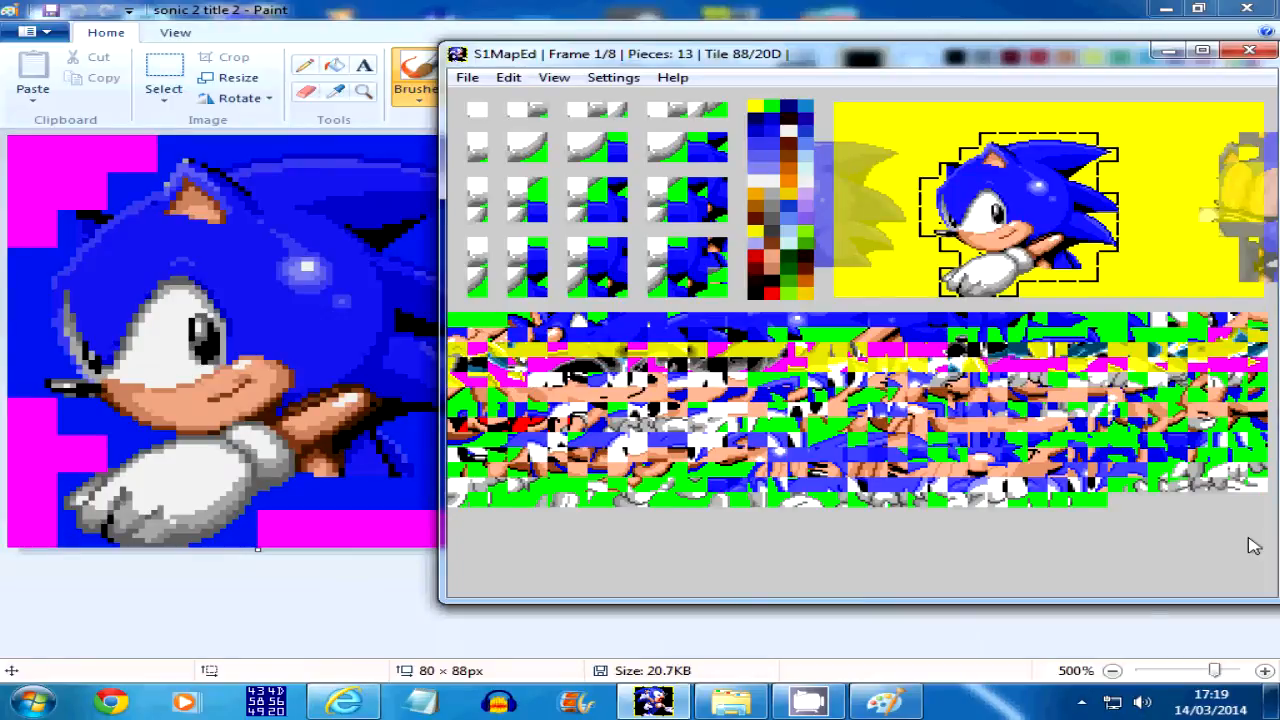
pyautogui.press('pageup')
pyautogui.press('pagedown')
pyautogui.press('pagedown')
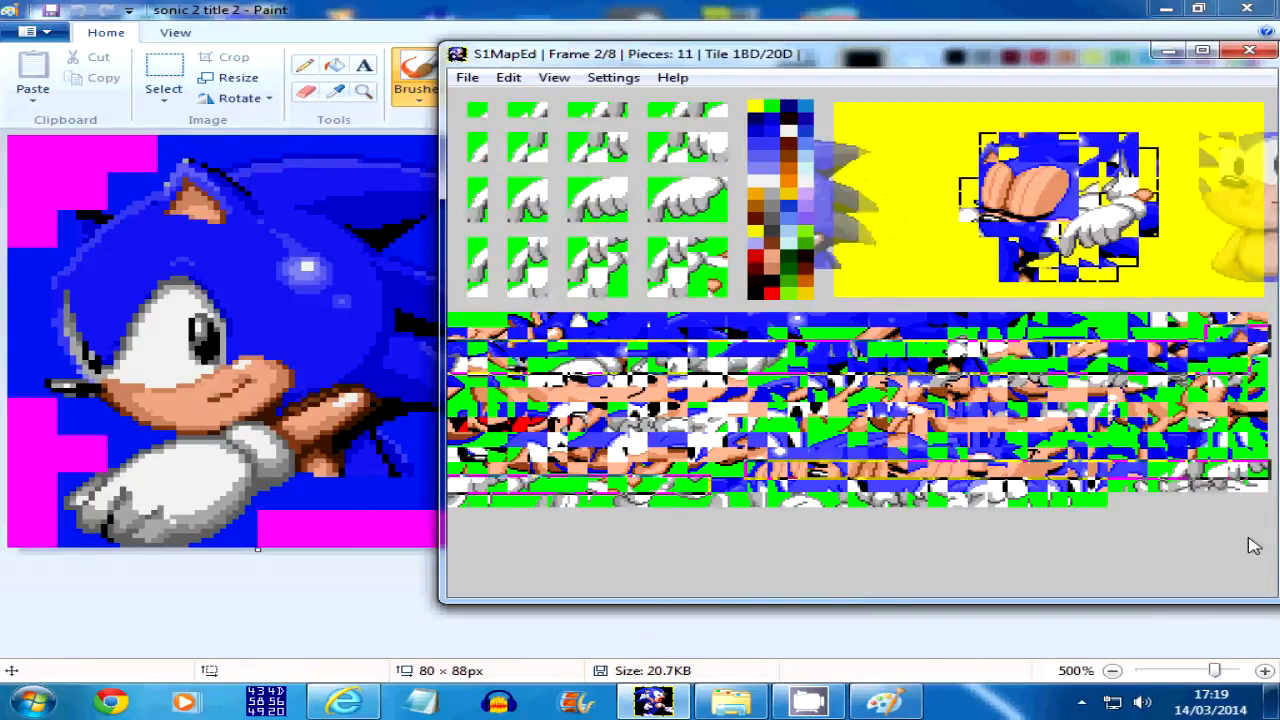
pyautogui.press('pageup')
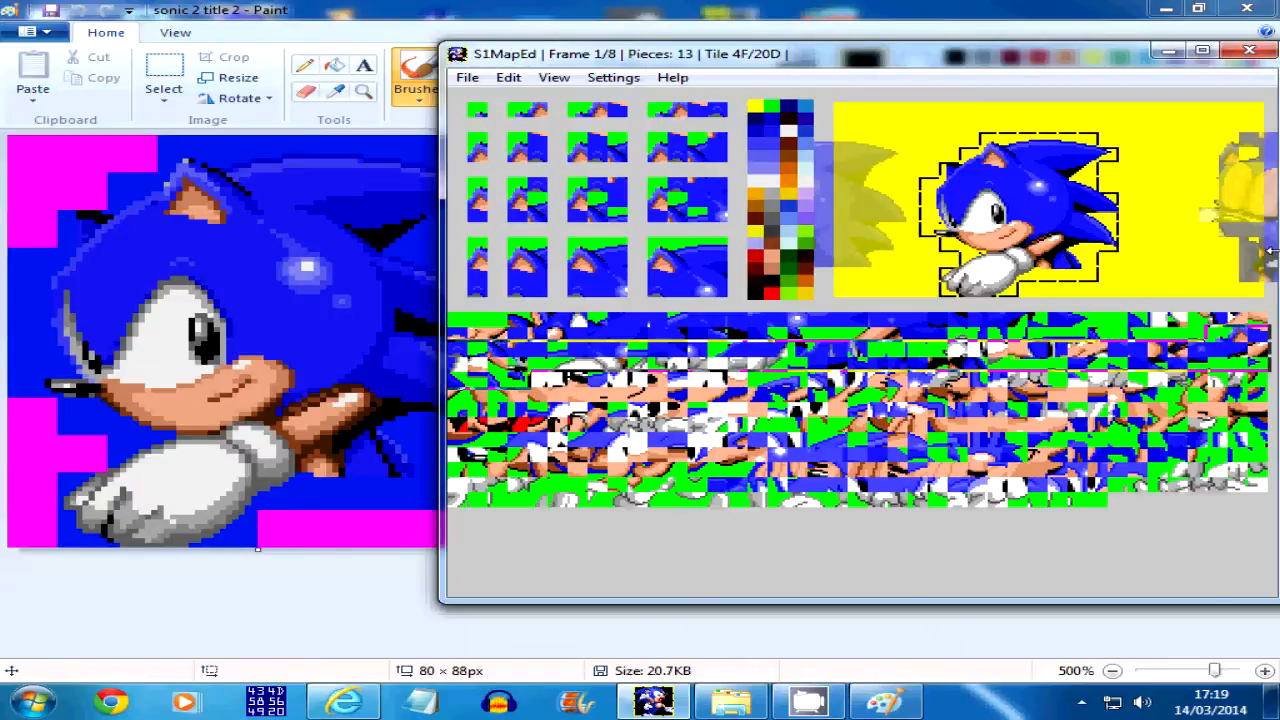
# Load the saved state with the finished Sonic sprite set and set the canvas background to bright green
pyautogui.click(467, 77)
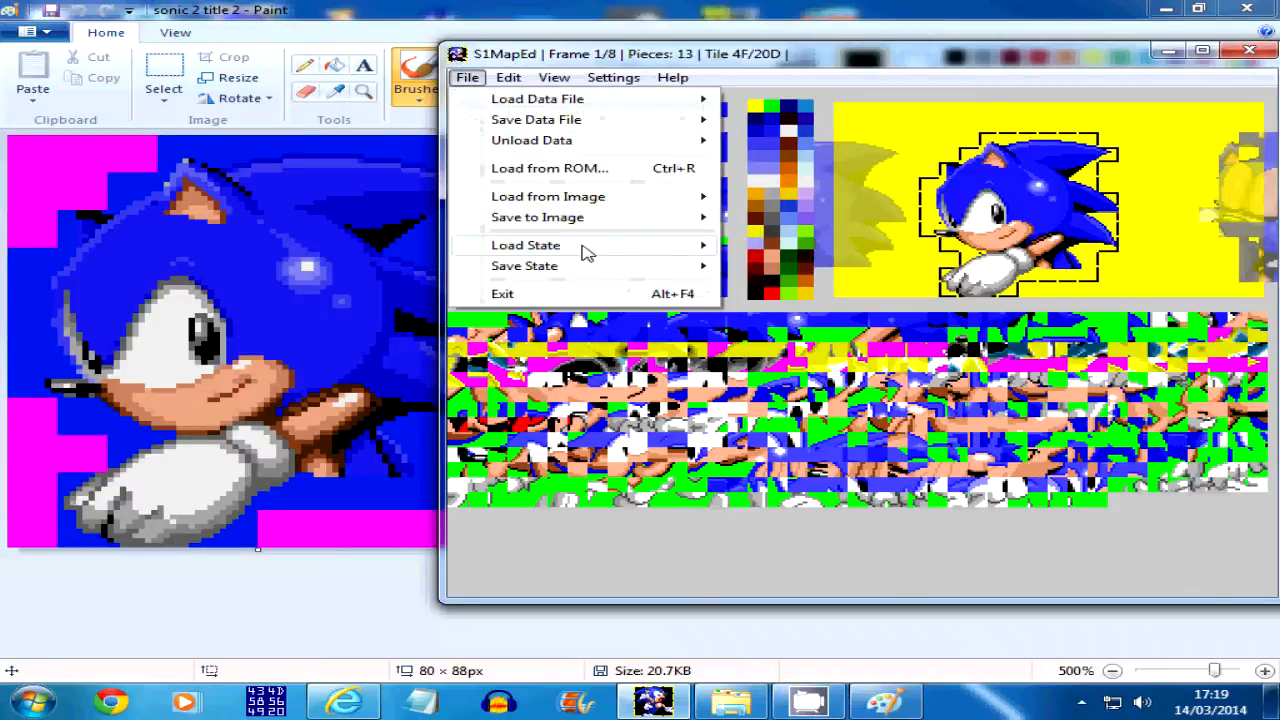
pyautogui.moveTo(580, 251)
pyautogui.click(885, 309)
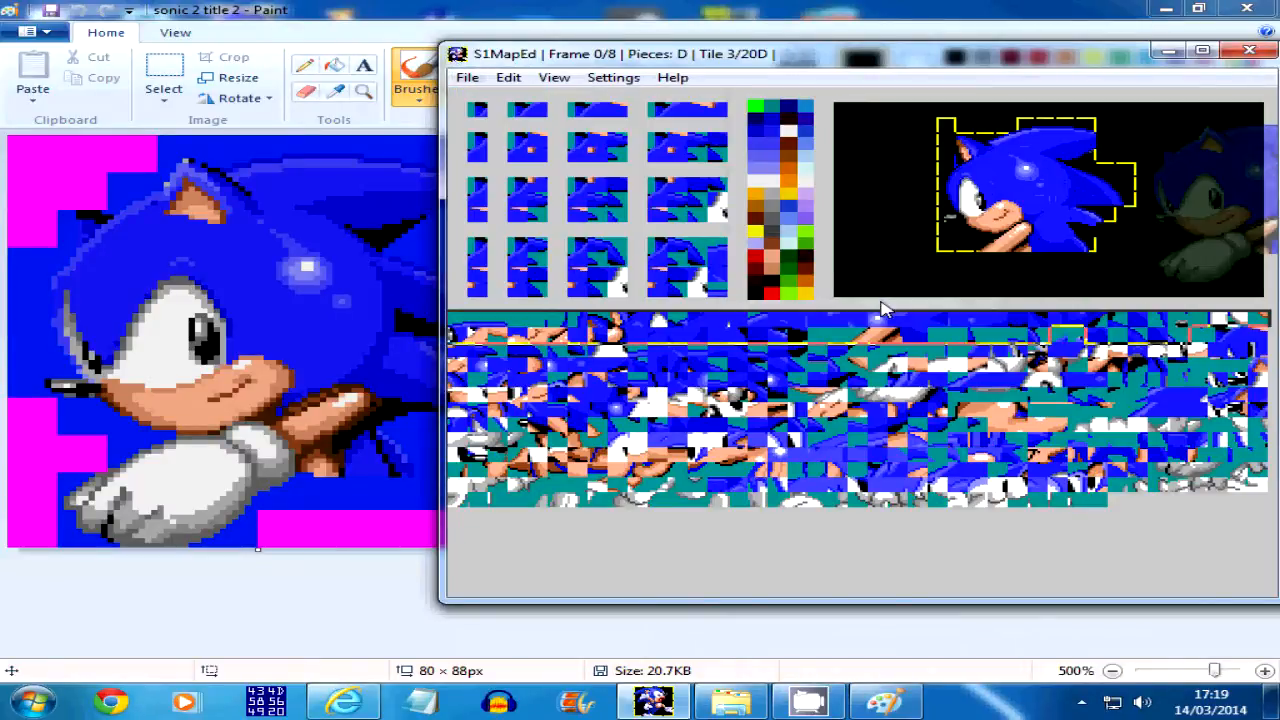
pyautogui.click(757, 108)
pyautogui.click(502, 373)
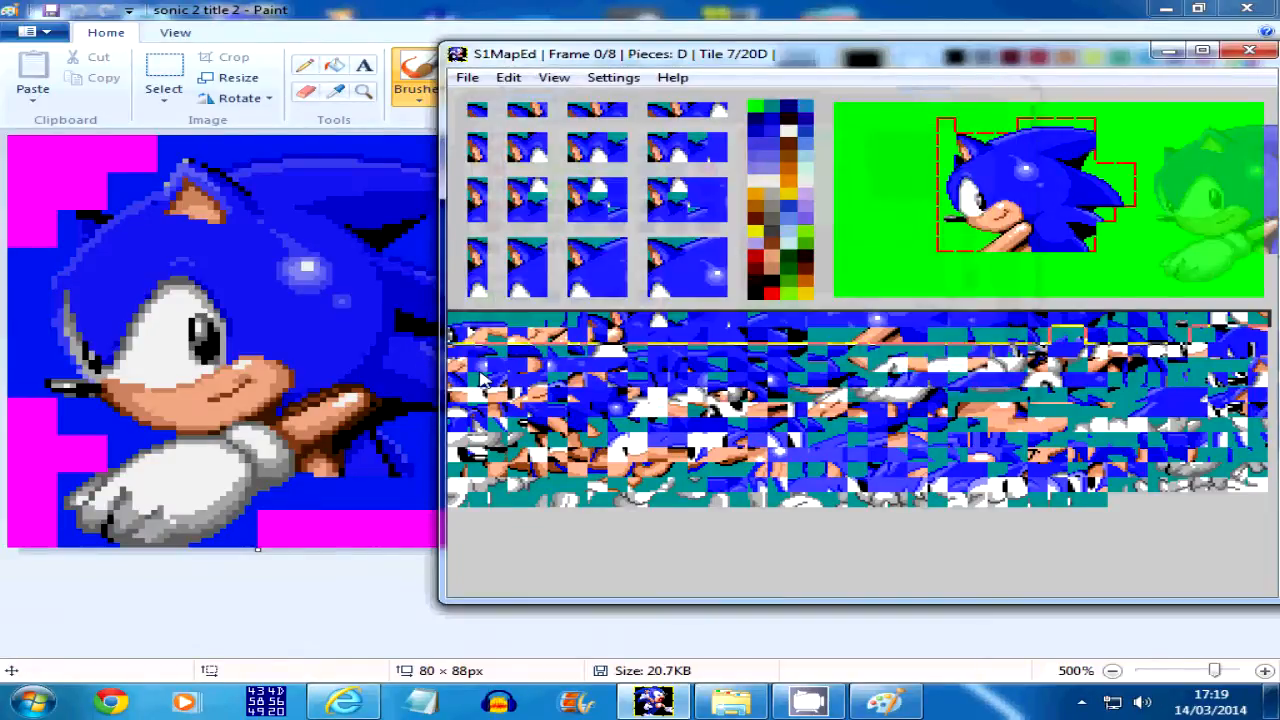
# Examine the finished sprite frames up to frame 4, comparing the arm and hand in frames 3 and 4
pyautogui.press('Right')
pyautogui.press('Right')
pyautogui.press('Right')
pyautogui.press('Right')
pyautogui.press('Right')
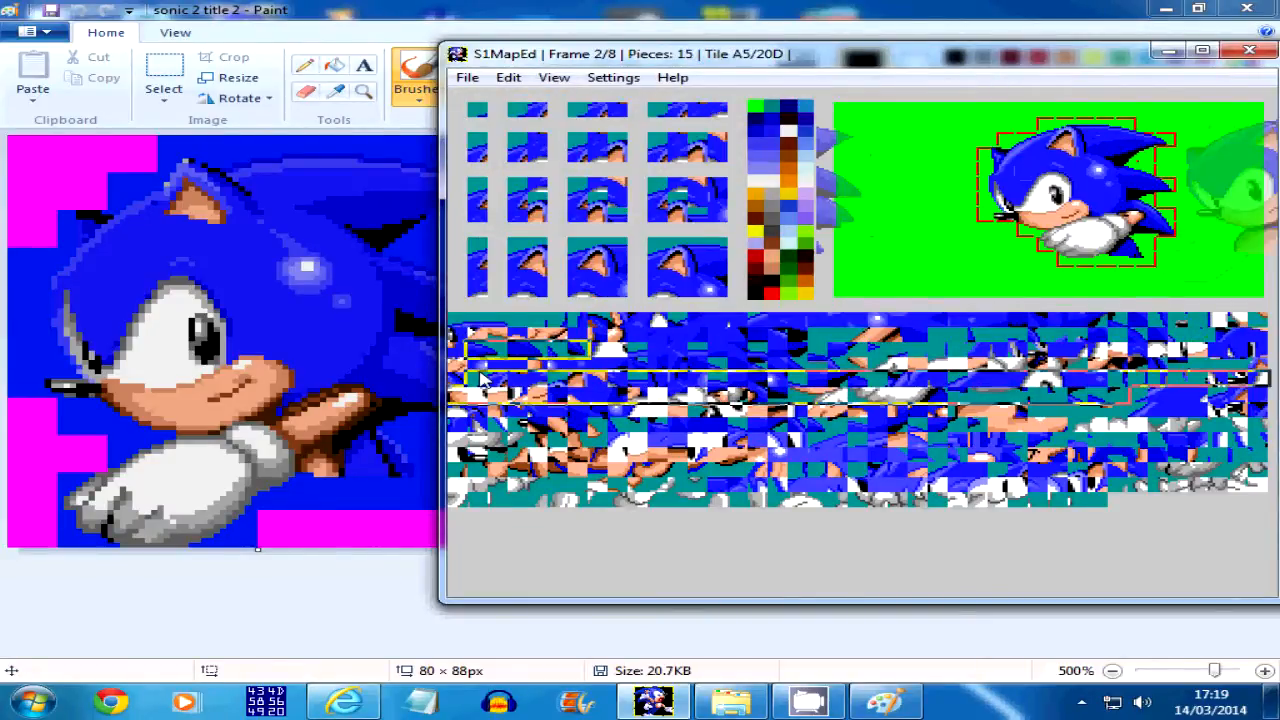
pyautogui.press('Right')
pyautogui.press('Right')
pyautogui.press('Left')
pyautogui.press('Left')
pyautogui.press('Left')
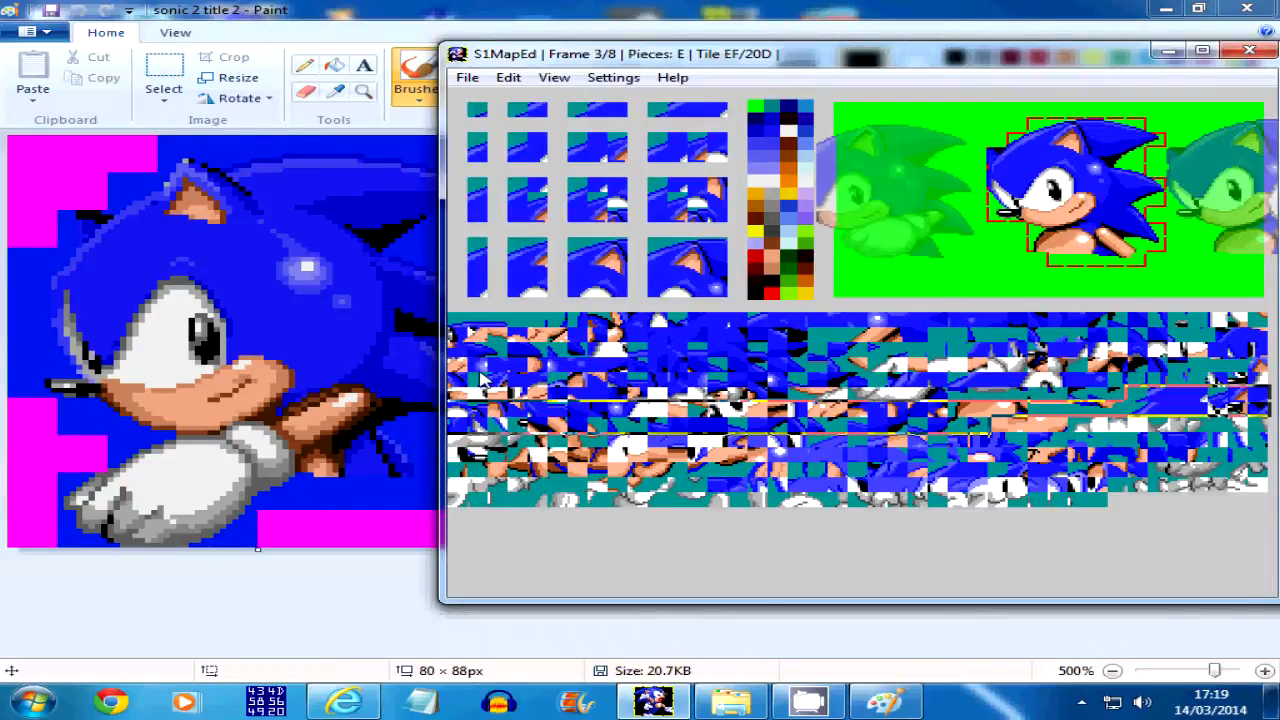
pyautogui.press('Right')
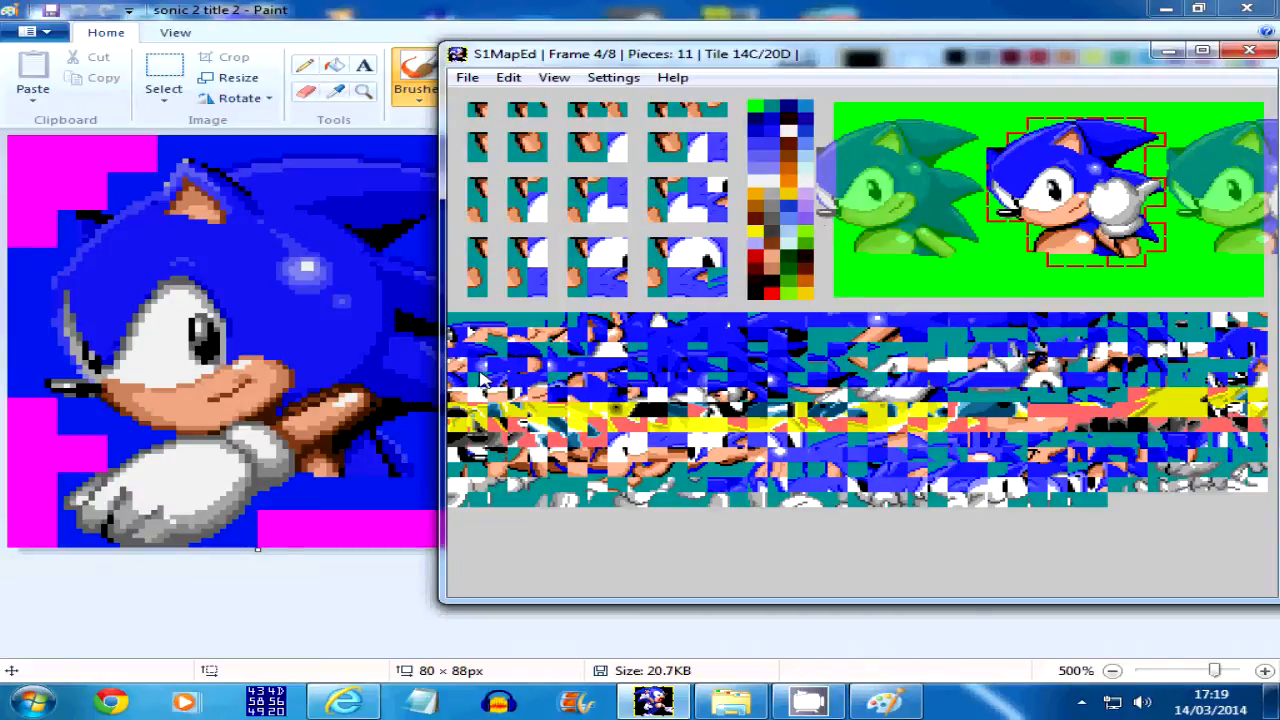
pyautogui.press('Left')
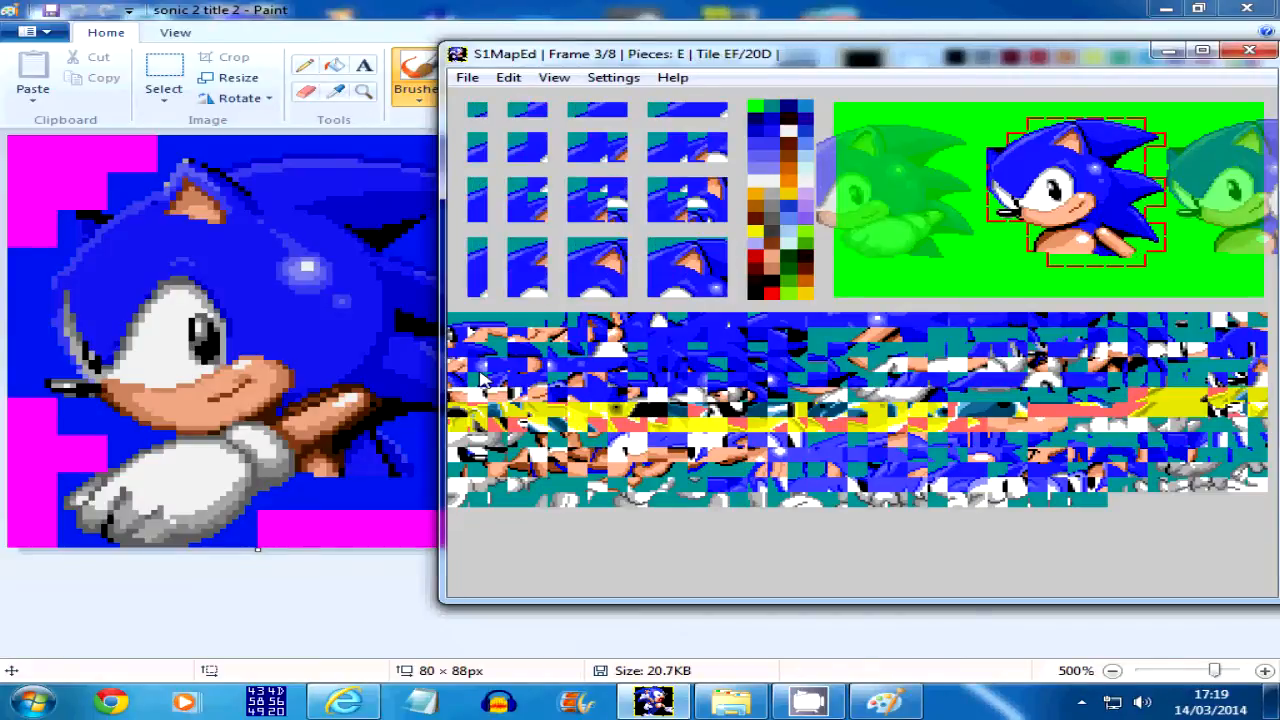
pyautogui.press('Right')
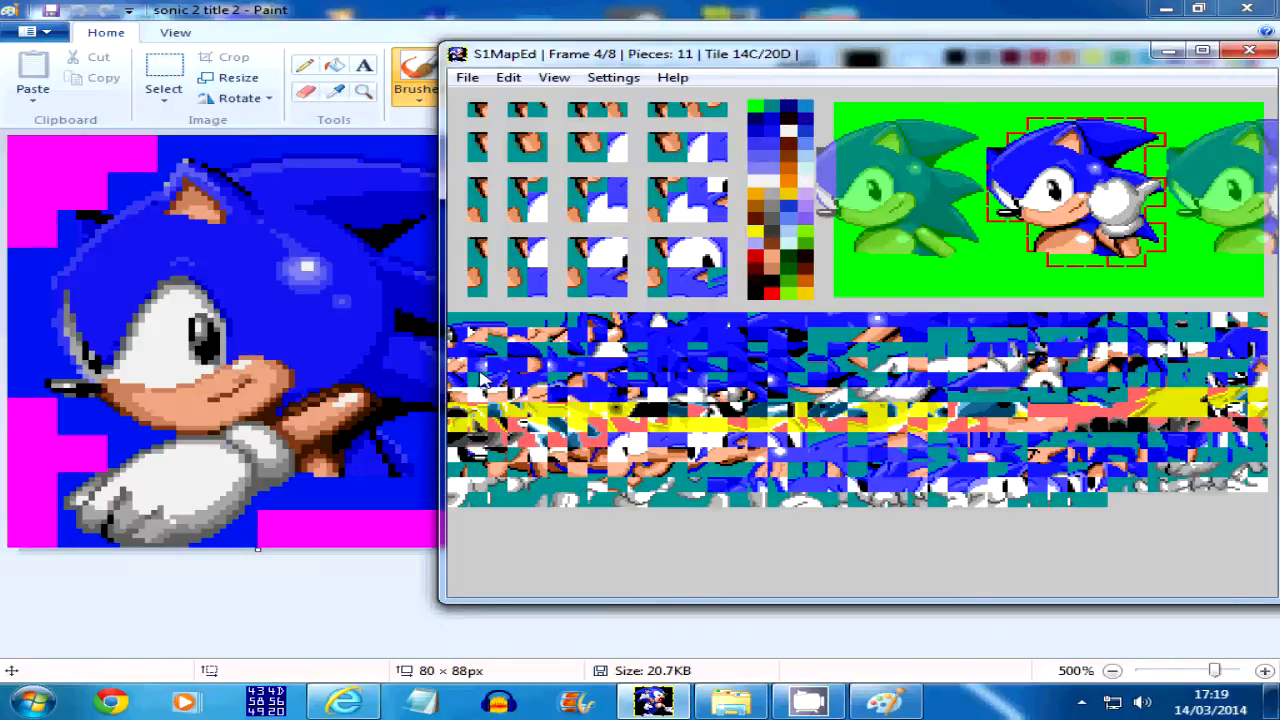
# Inspect frame 4 and the remaining hand-waving frames through frame 7
pyautogui.press('Down')
pyautogui.press('Down')
pyautogui.press('Down')
pyautogui.press('Up')
pyautogui.press('Up')
pyautogui.press('Down')
pyautogui.press('Down')
pyautogui.press('Up')
pyautogui.press('Up')
pyautogui.press('Right')
pyautogui.press('Right')
pyautogui.press('Right')
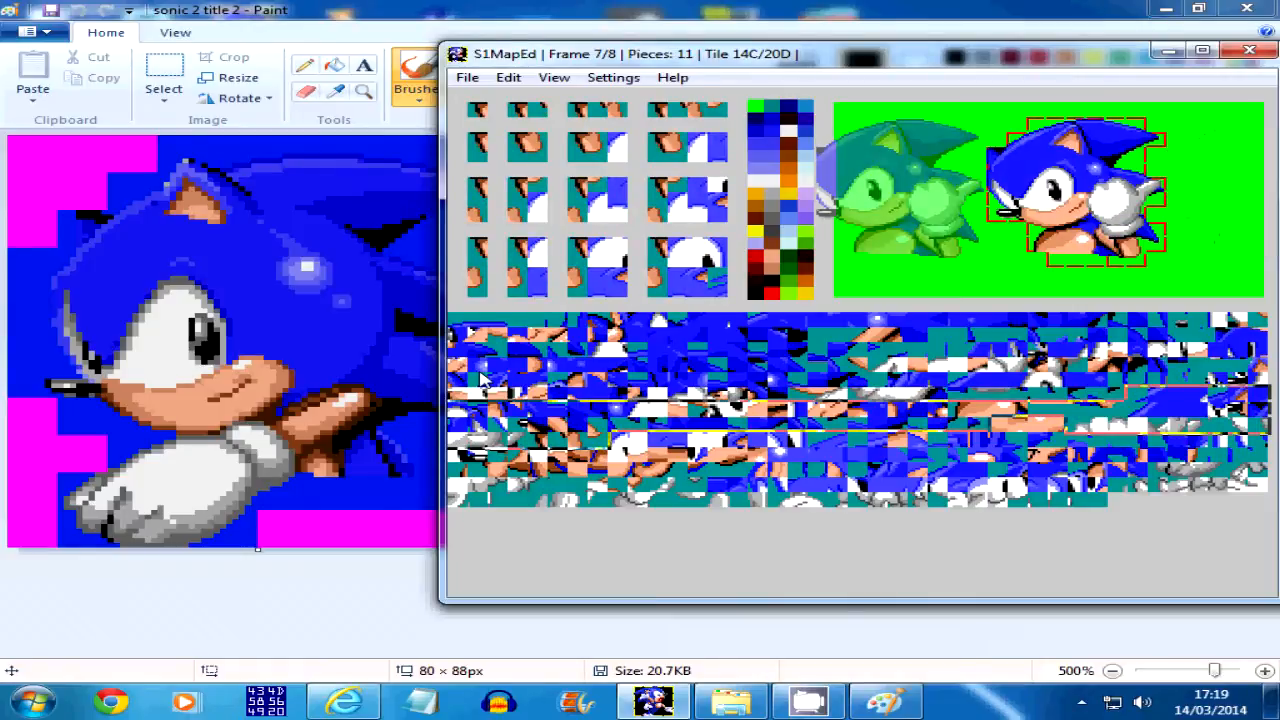
# Insert a new sprite after frame 7 and add a 4-tile-wide, 2-tile-high piece with the upper part of the white glove
pyautogui.click(508, 77)
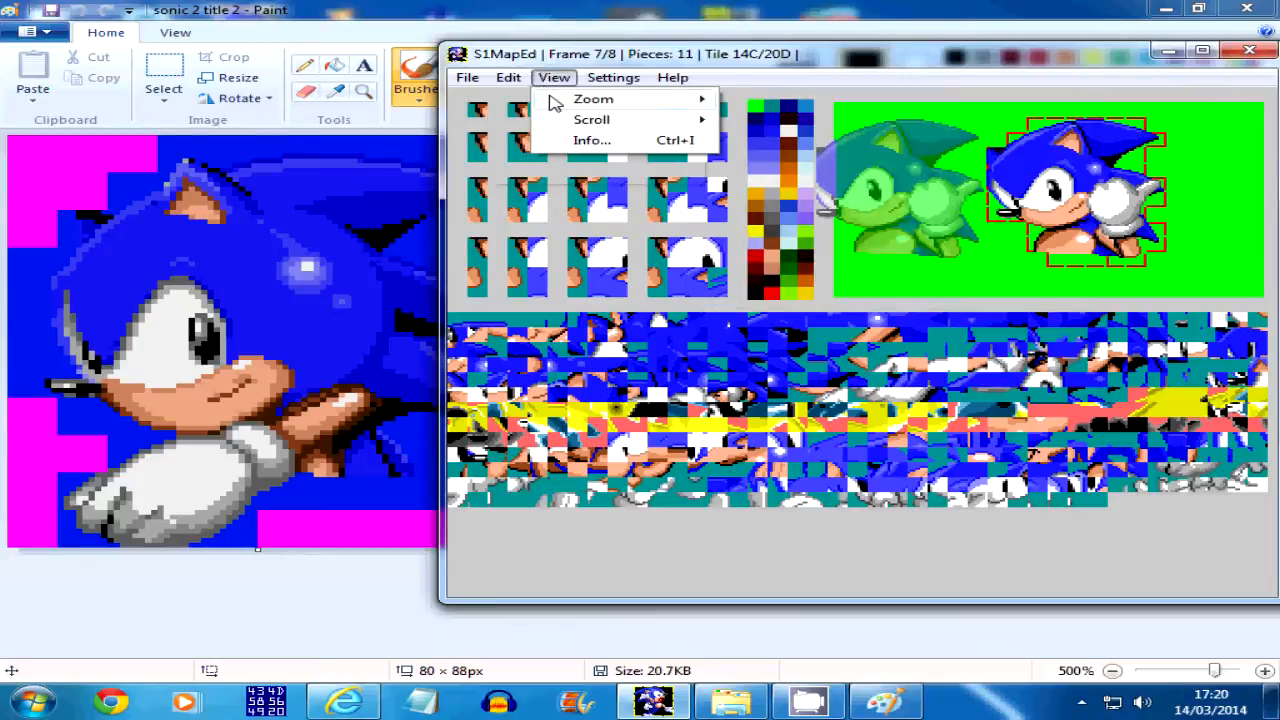
pyautogui.moveTo(550, 100)
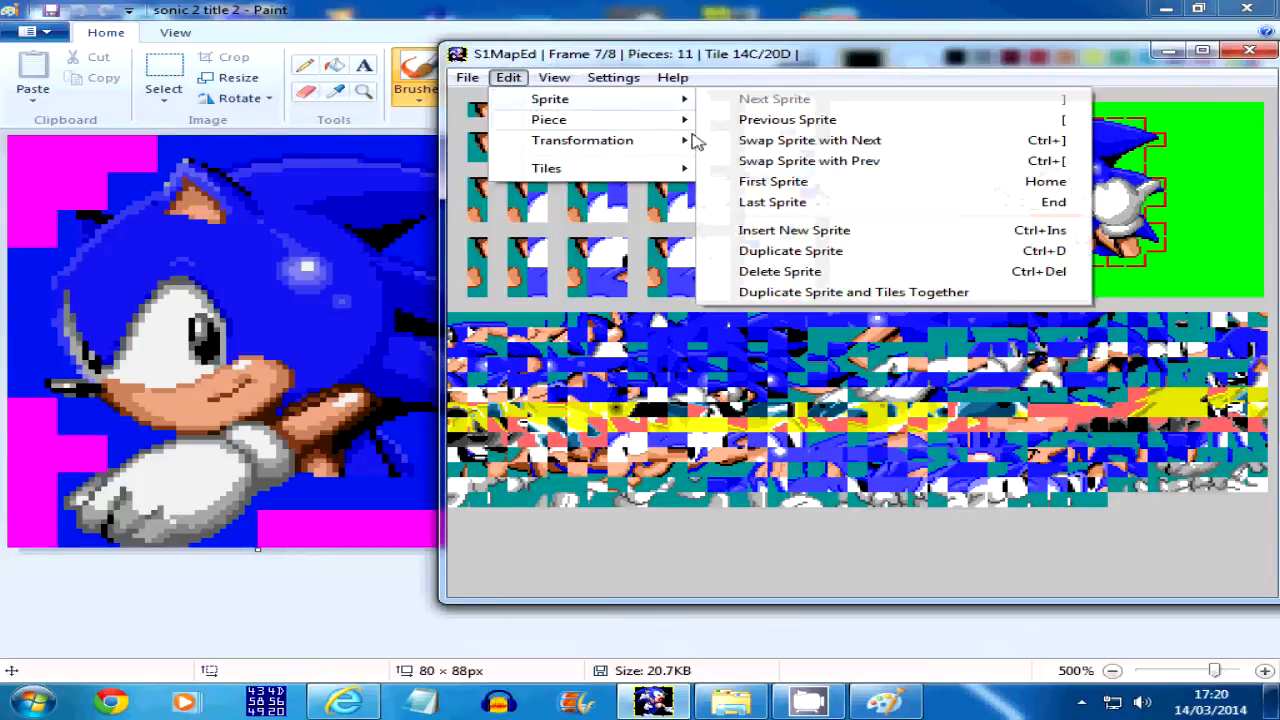
pyautogui.click(808, 230)
pyautogui.click(1085, 428)
pyautogui.click(675, 165)
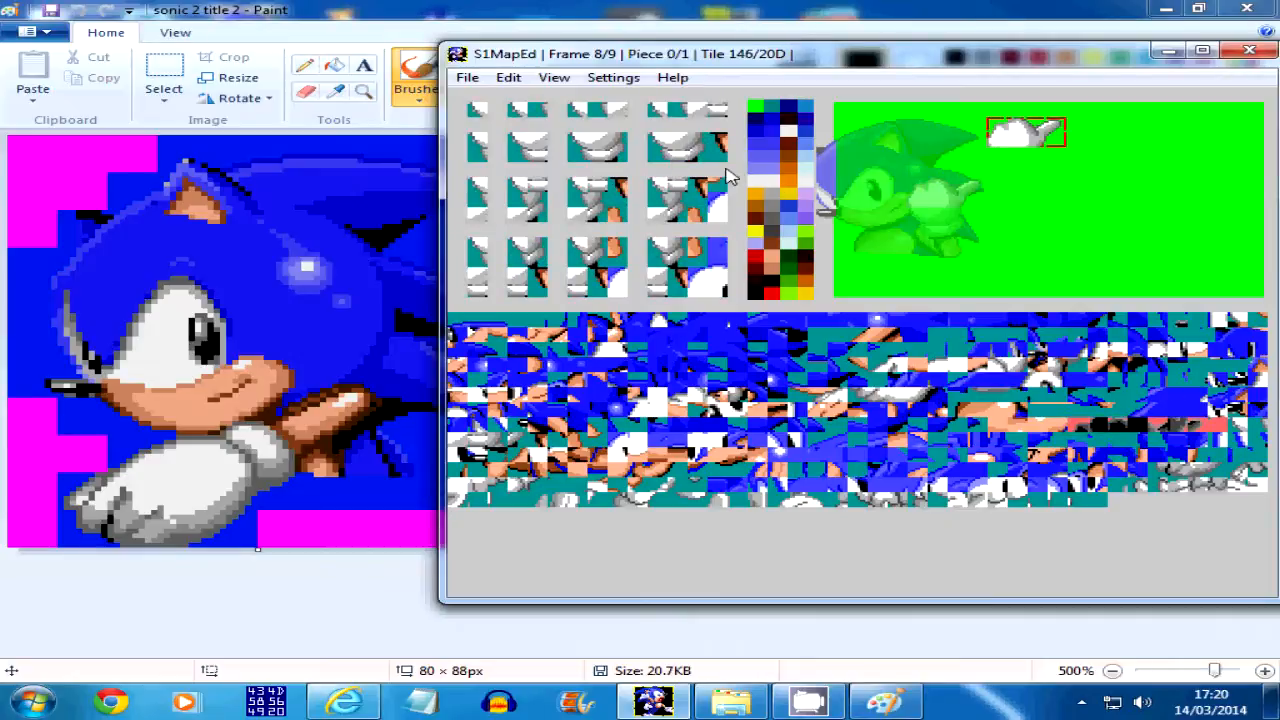
# Add a 3×2-tile piece from tile 146 directly below the glove piece and a 2×2-tile piece from tile 14C beneath it, offset one tile right
pyautogui.click(612, 150)
pyautogui.press('Up')
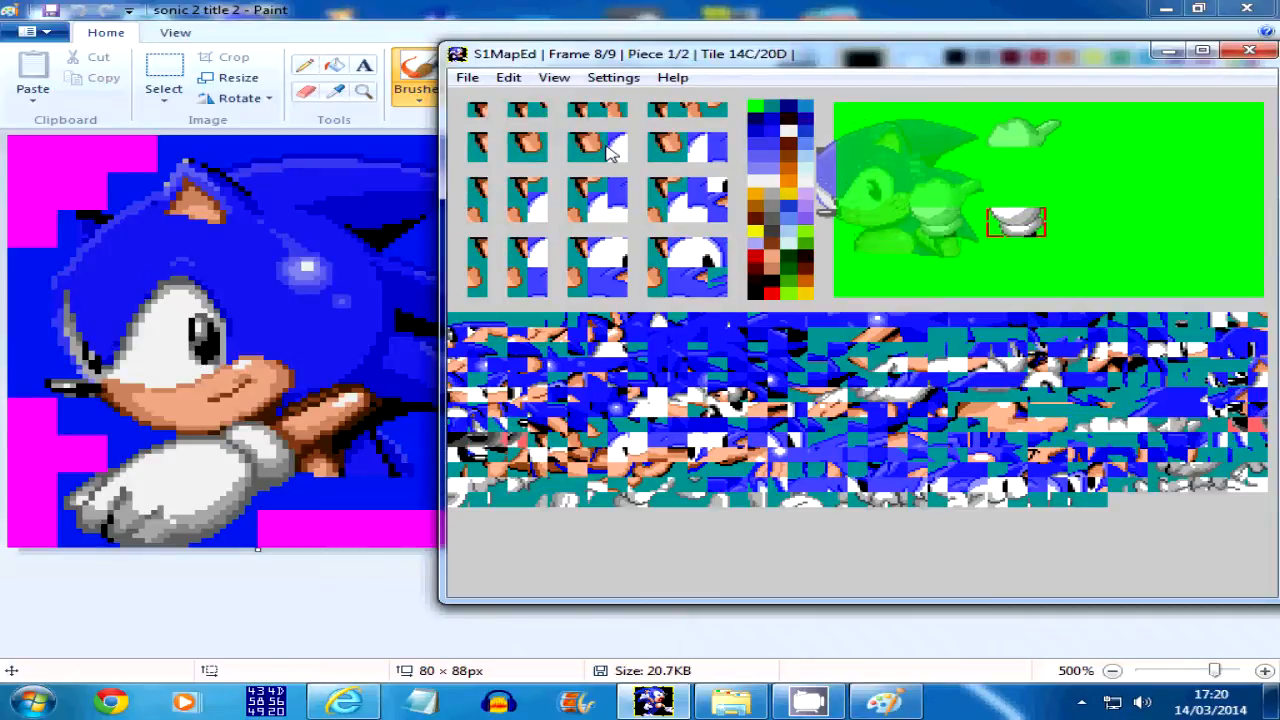
pyautogui.click(533, 160)
pyautogui.press('Up')
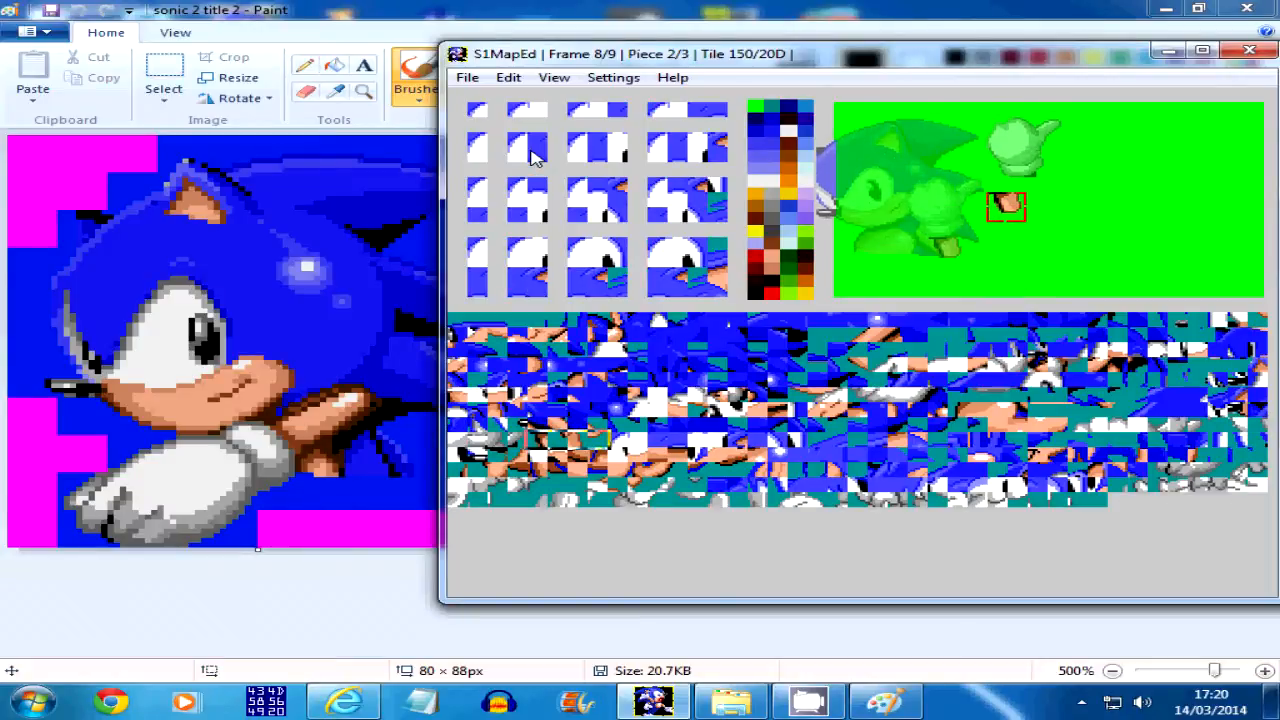
pyautogui.press('Right')
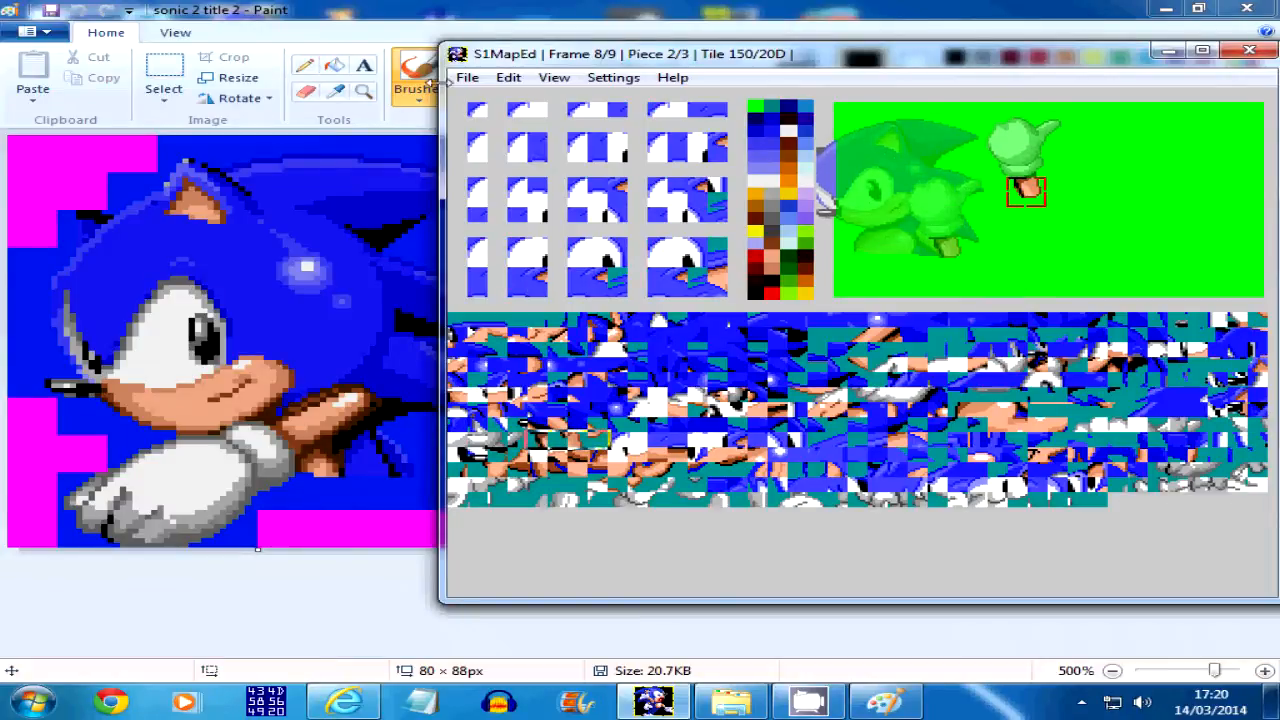
# Look up the options for loading sprites from an image, and minimize the mapping editor
pyautogui.click(467, 77)
pyautogui.moveTo(552, 205)
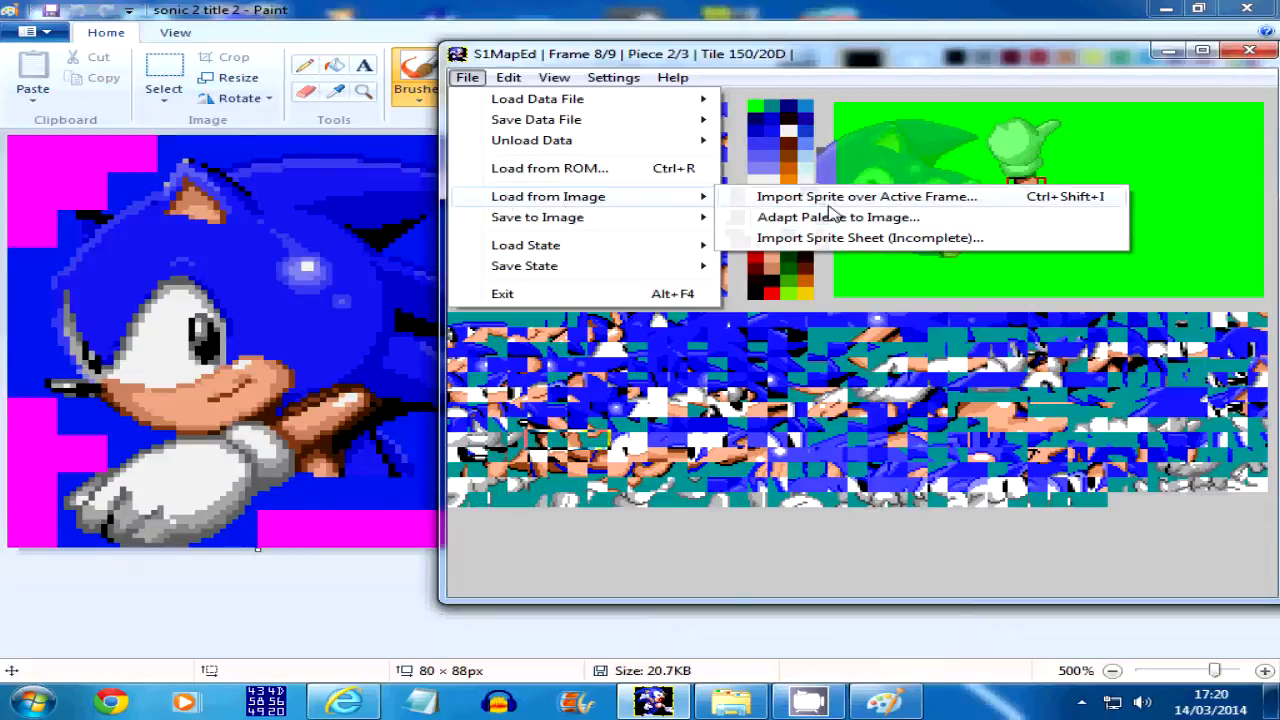
pyautogui.click(1029, 38)
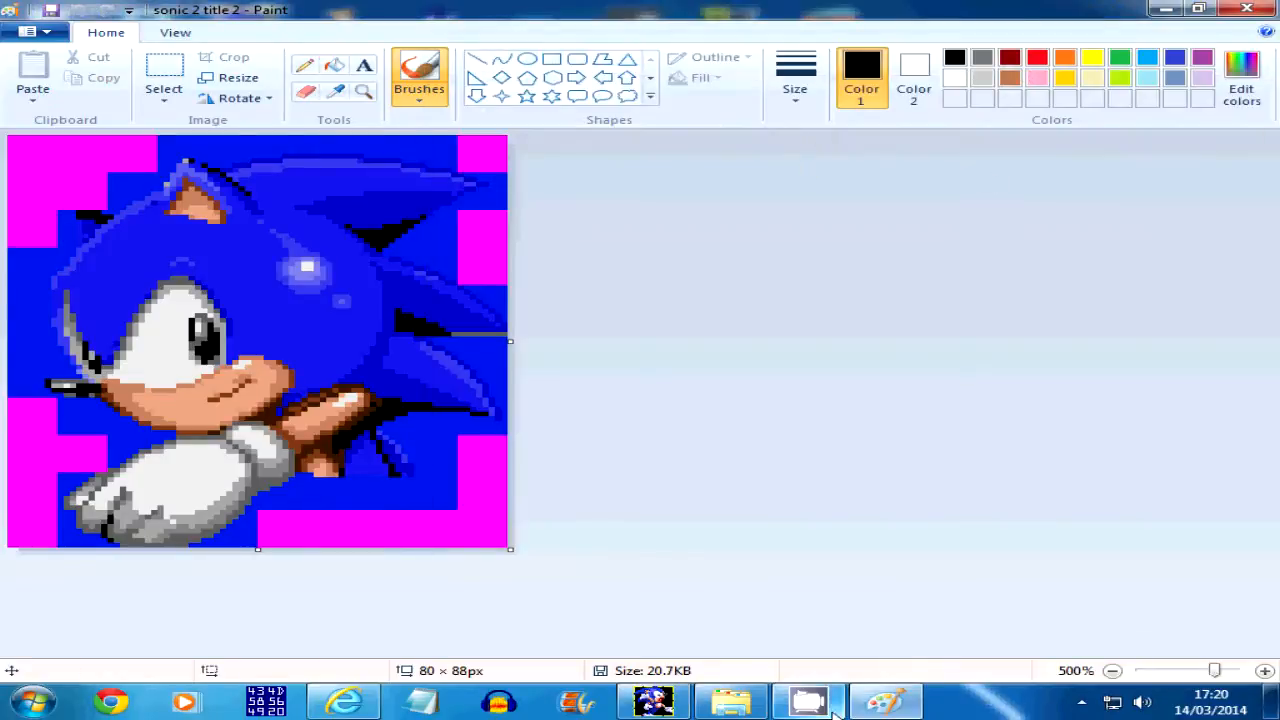
# Switch back to S1MapEd, delete the separate hand sprite after frame 7, and return to frame 3
pyautogui.click(655, 702)
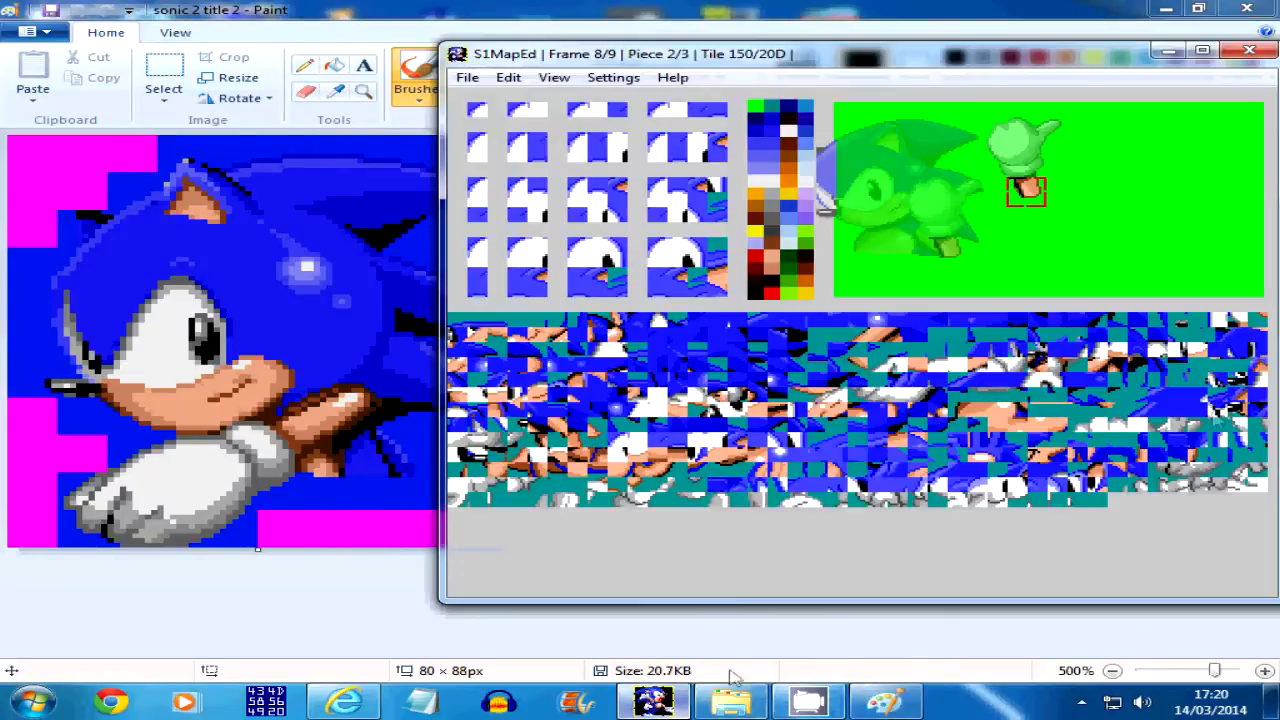
pyautogui.click(1222, 414)
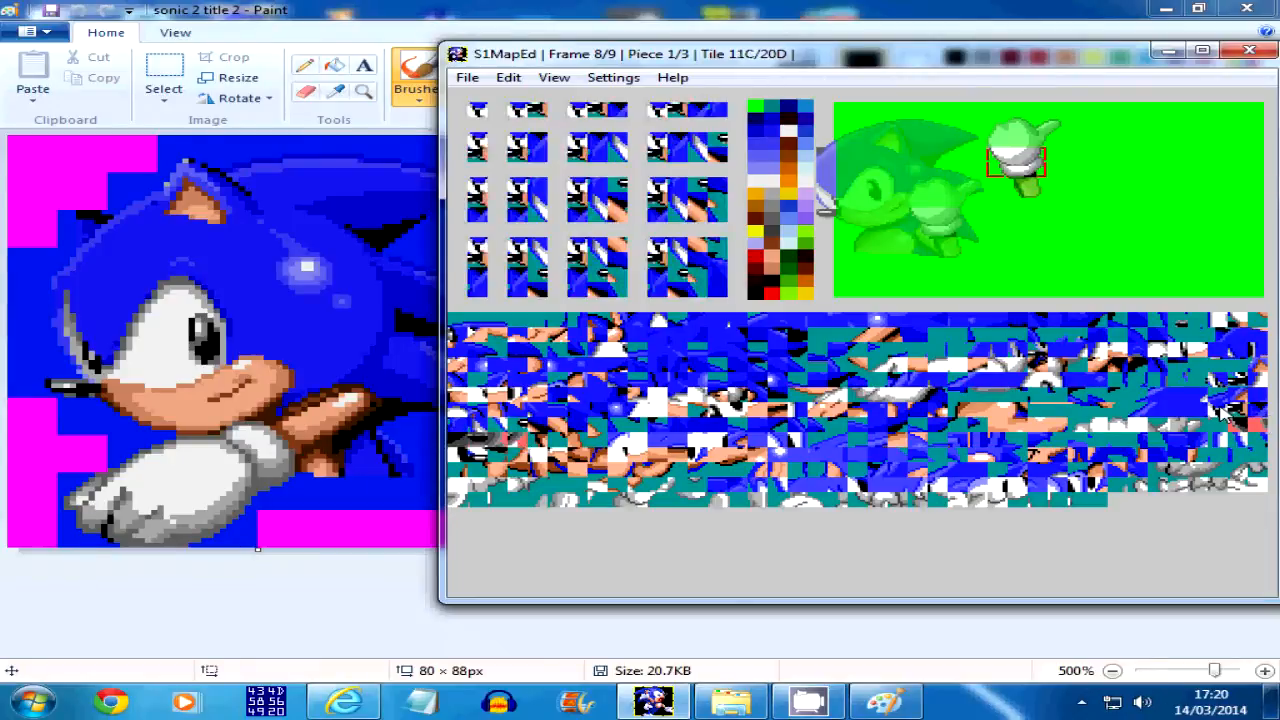
pyautogui.press('Delete')
pyautogui.press('BackSpace')
pyautogui.press('BackSpace')
pyautogui.press('BackSpace')
pyautogui.press('BackSpace')
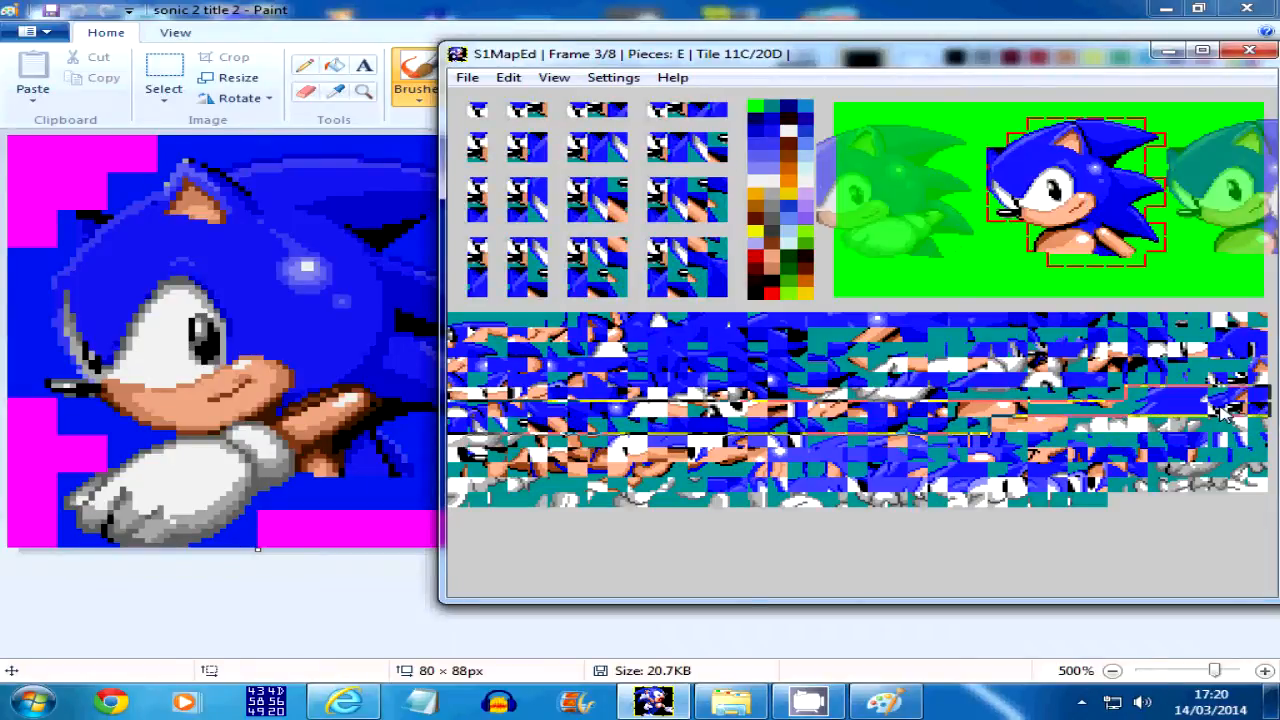
pyautogui.press('space')
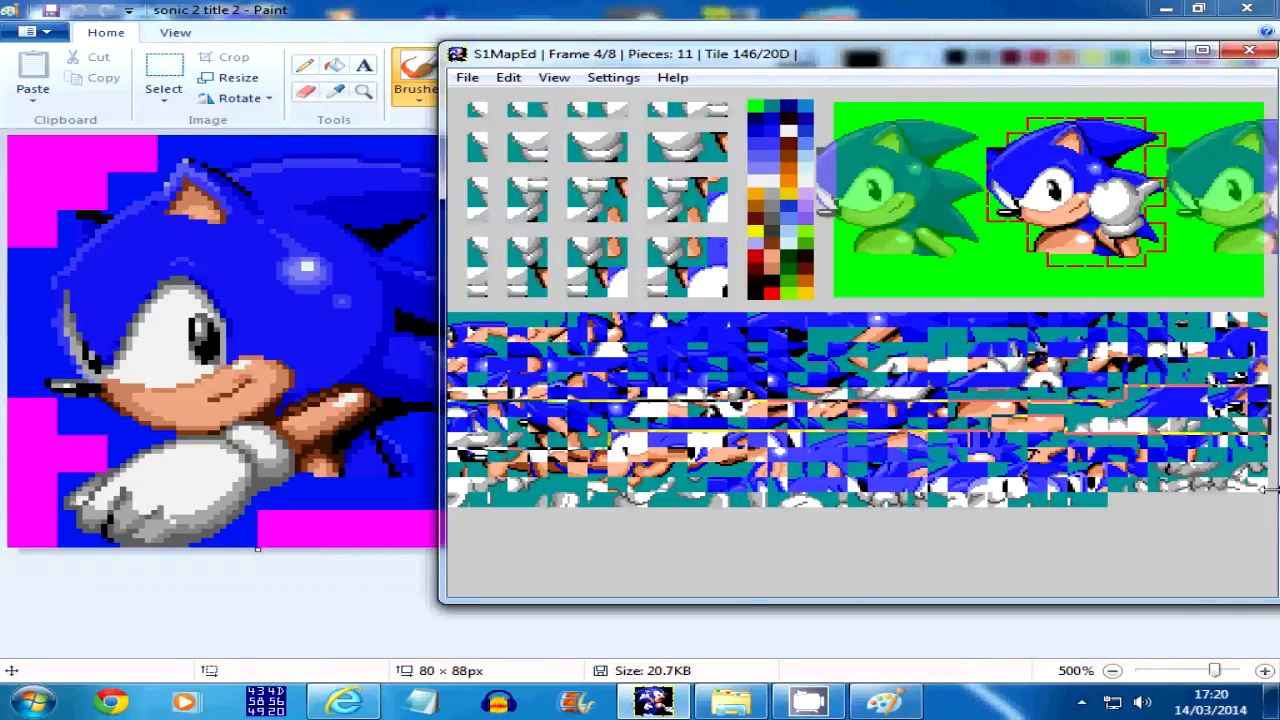
pyautogui.press('BackSpace')
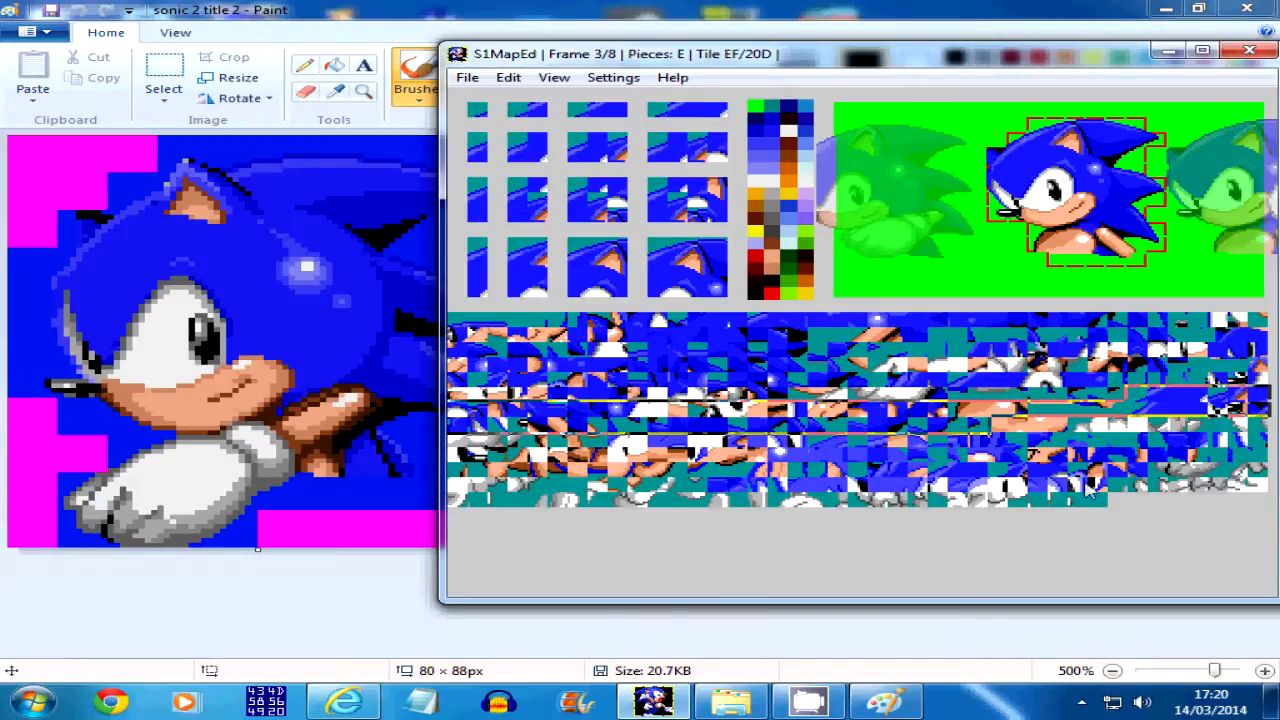
# Add a 4×2-tile glove piece from tile 13E to frame 3 and position it below Sonic's chin
pyautogui.click(1085, 430)
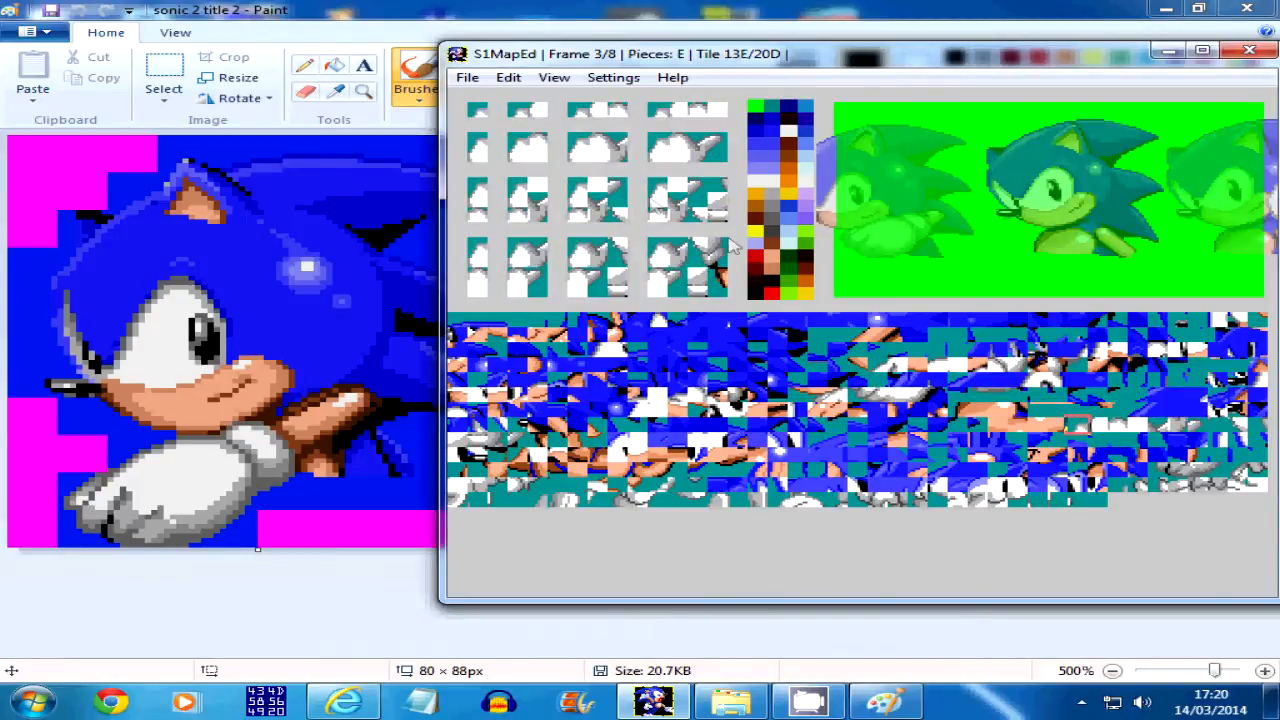
pyautogui.click(690, 153)
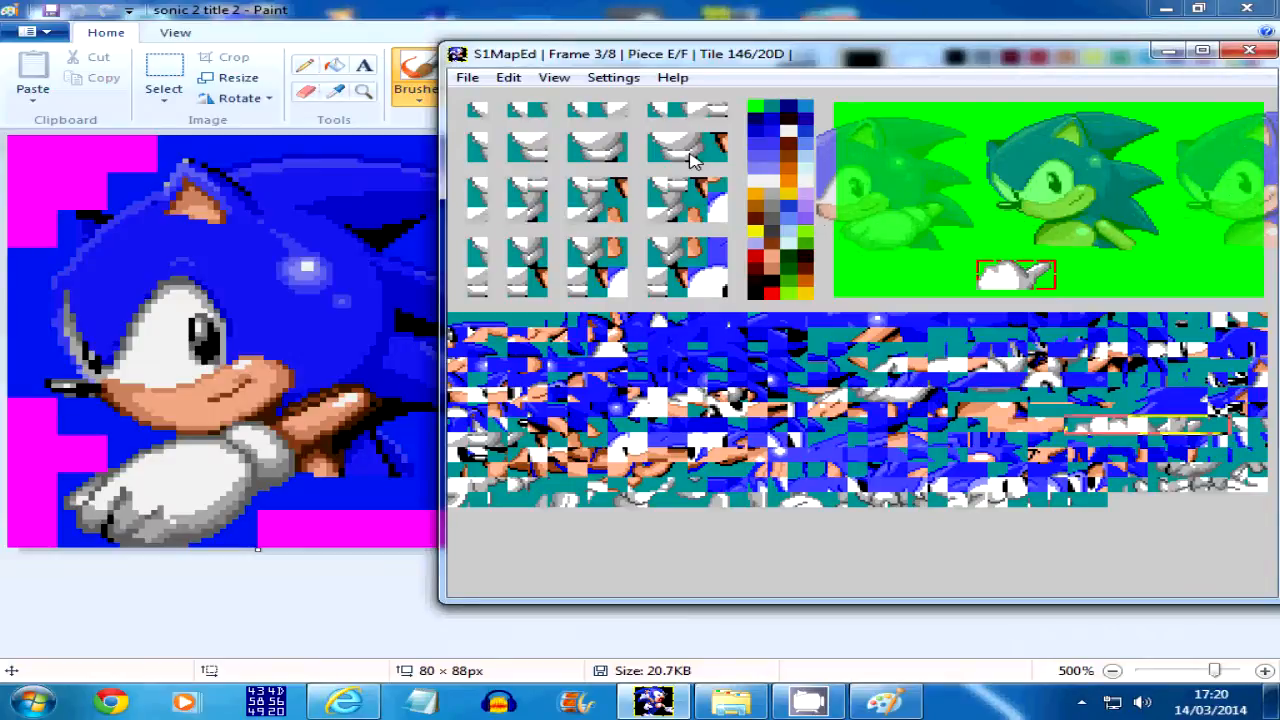
pyautogui.press('Right')
pyautogui.press('Right')
pyautogui.press('Right')
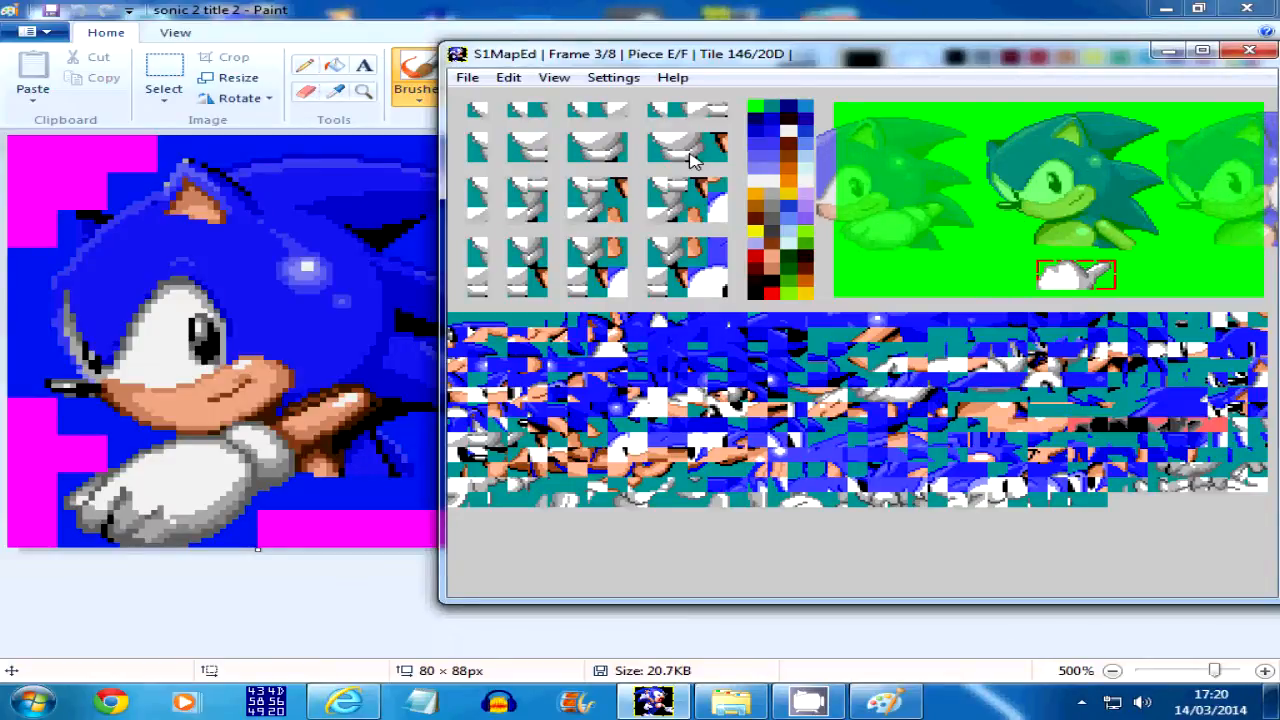
pyautogui.press('Up')
pyautogui.press('Up')
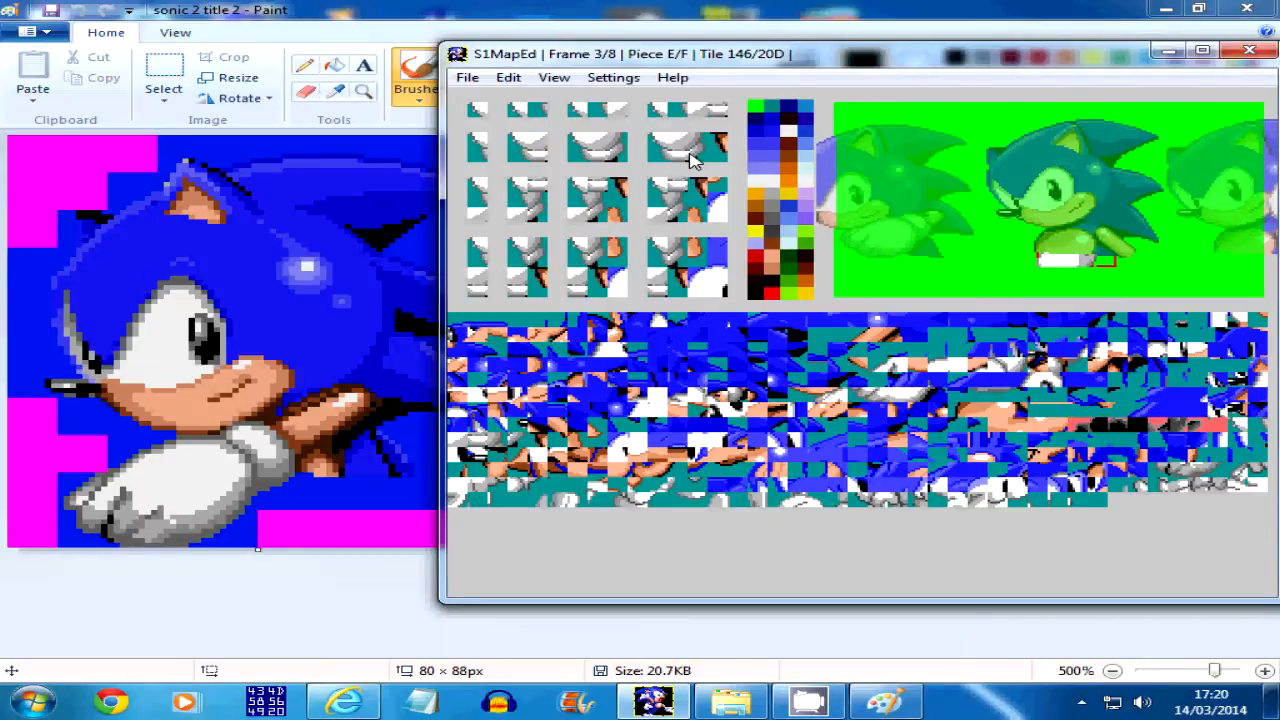
# Look up the commands for reordering sprite pieces, and delete the added glove piece from frame 3
pyautogui.click(515, 78)
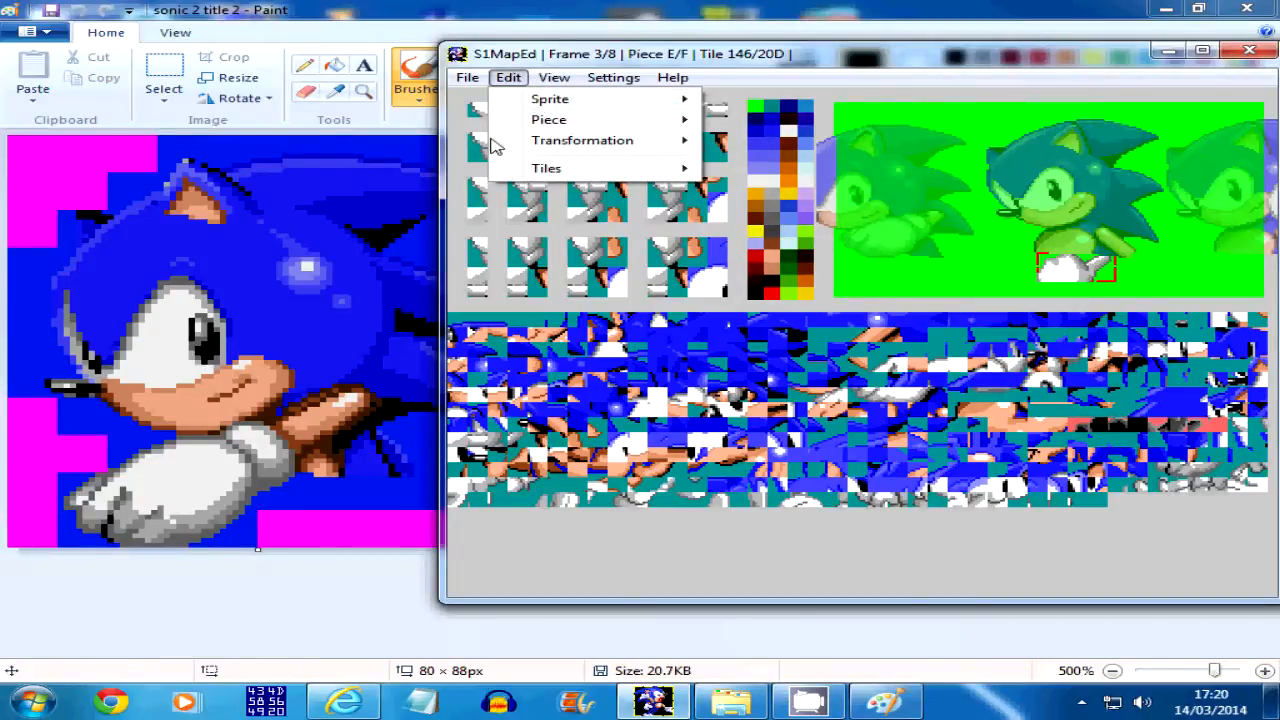
pyautogui.moveTo(570, 120)
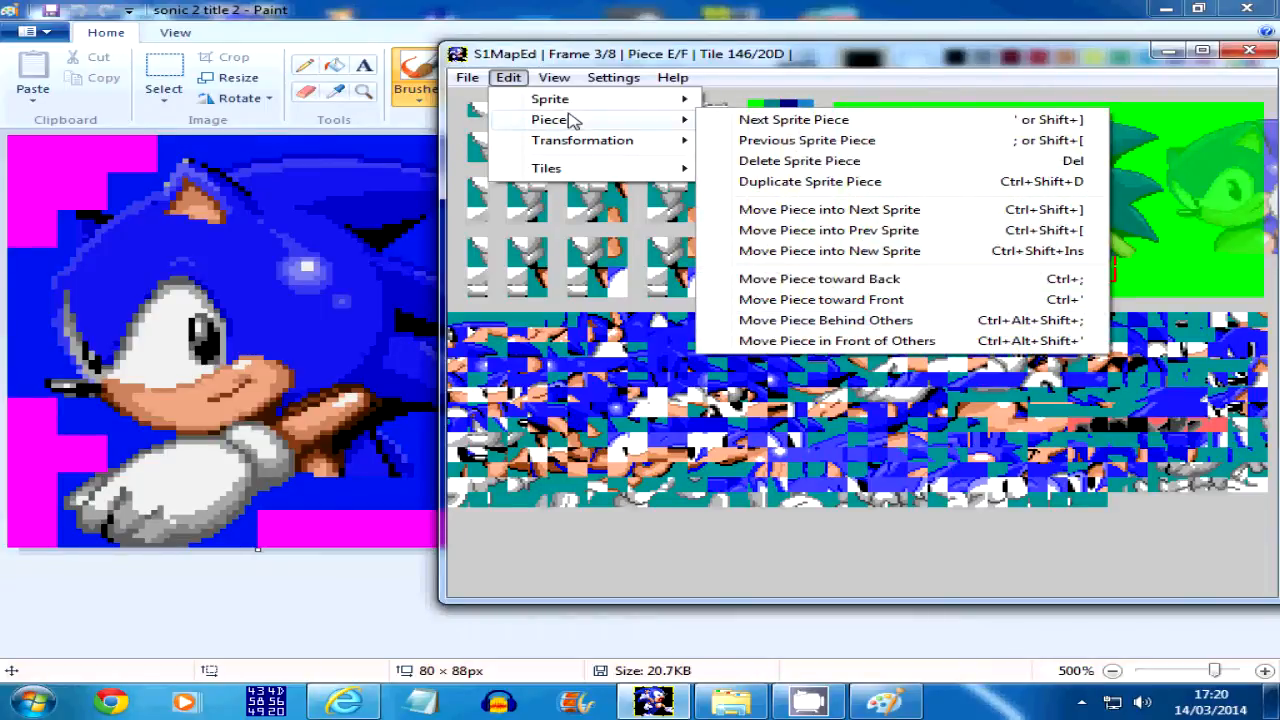
pyautogui.click(644, 116)
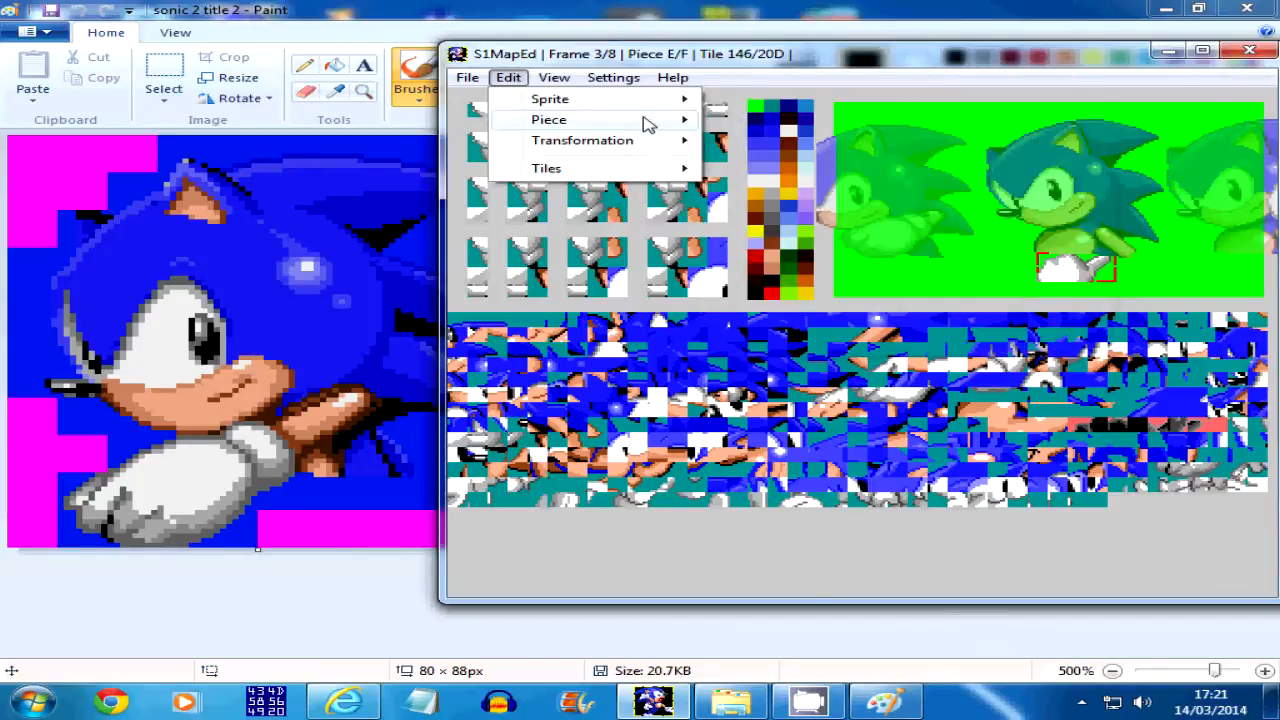
pyautogui.click(565, 124)
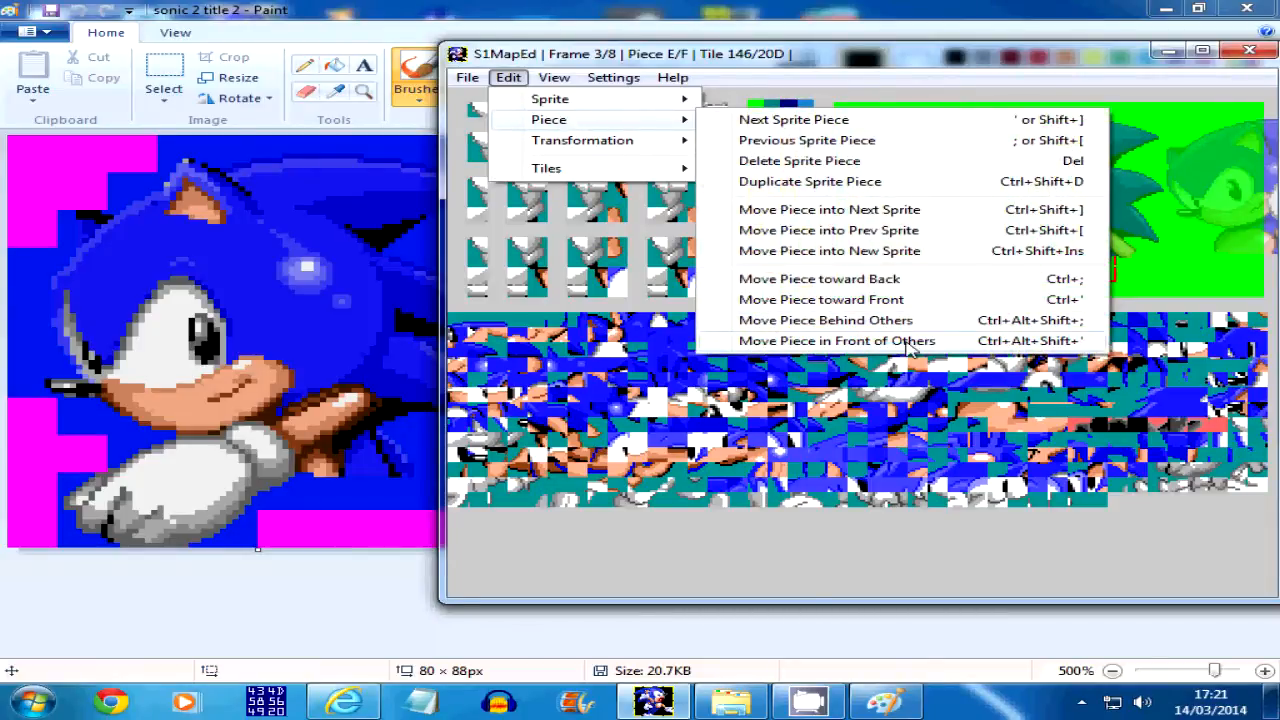
pyautogui.click(960, 62)
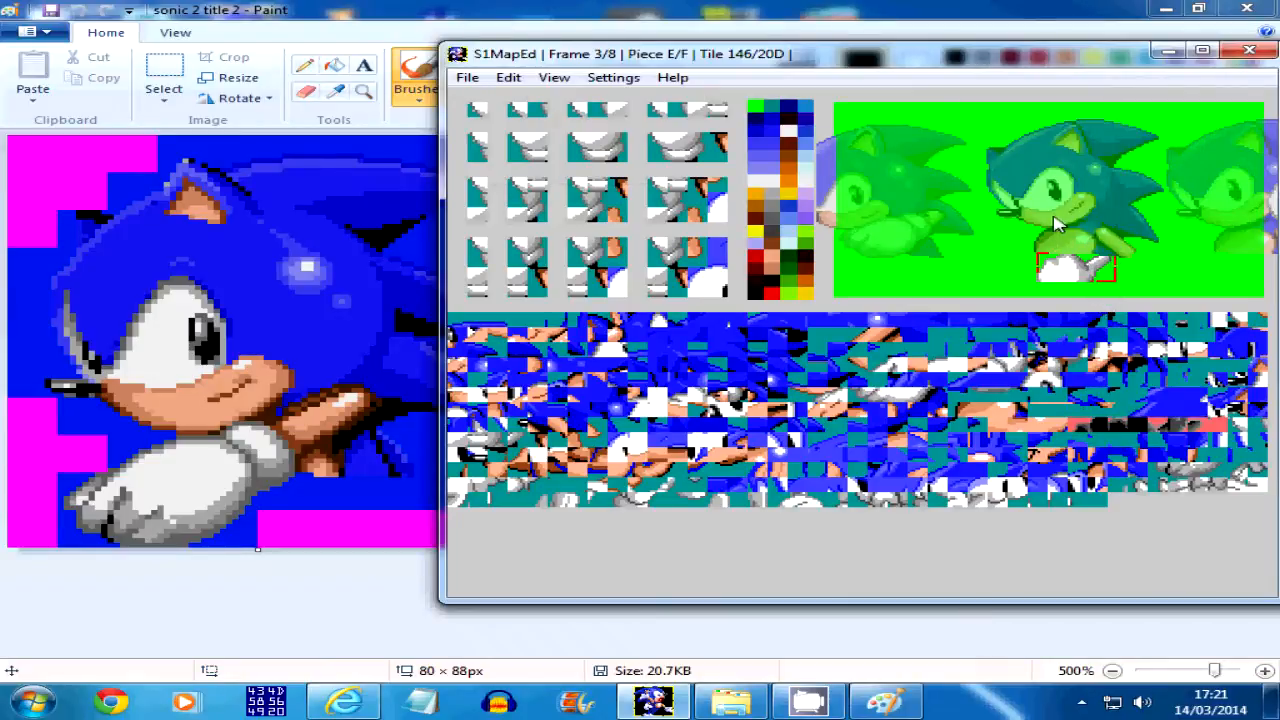
pyautogui.press('Delete')
# Review the sprite frames from frame 2 up to frame 7 and back to frame 0
pyautogui.press('Left')
pyautogui.press('Left')
pyautogui.press('Left')
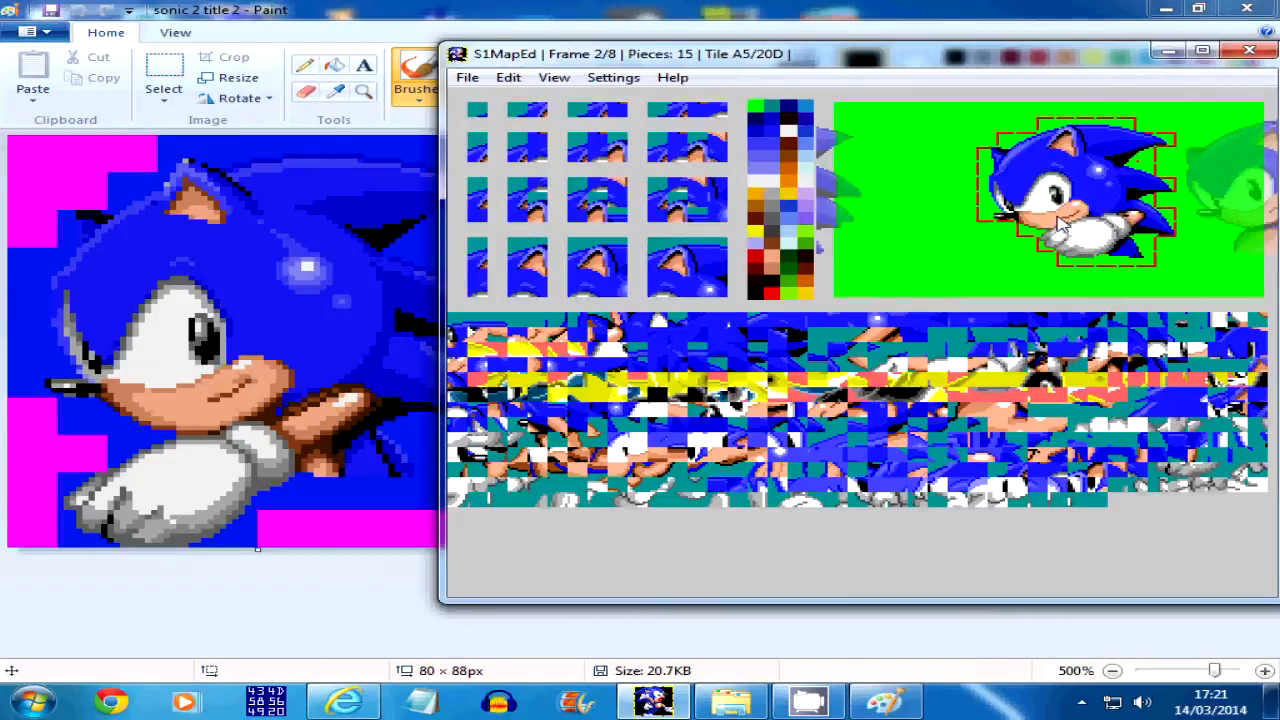
pyautogui.press('Right')
pyautogui.press('Right')
pyautogui.press('Right')
pyautogui.press('Right')
pyautogui.press('Right')
pyautogui.press('Right')
pyautogui.press('Right')
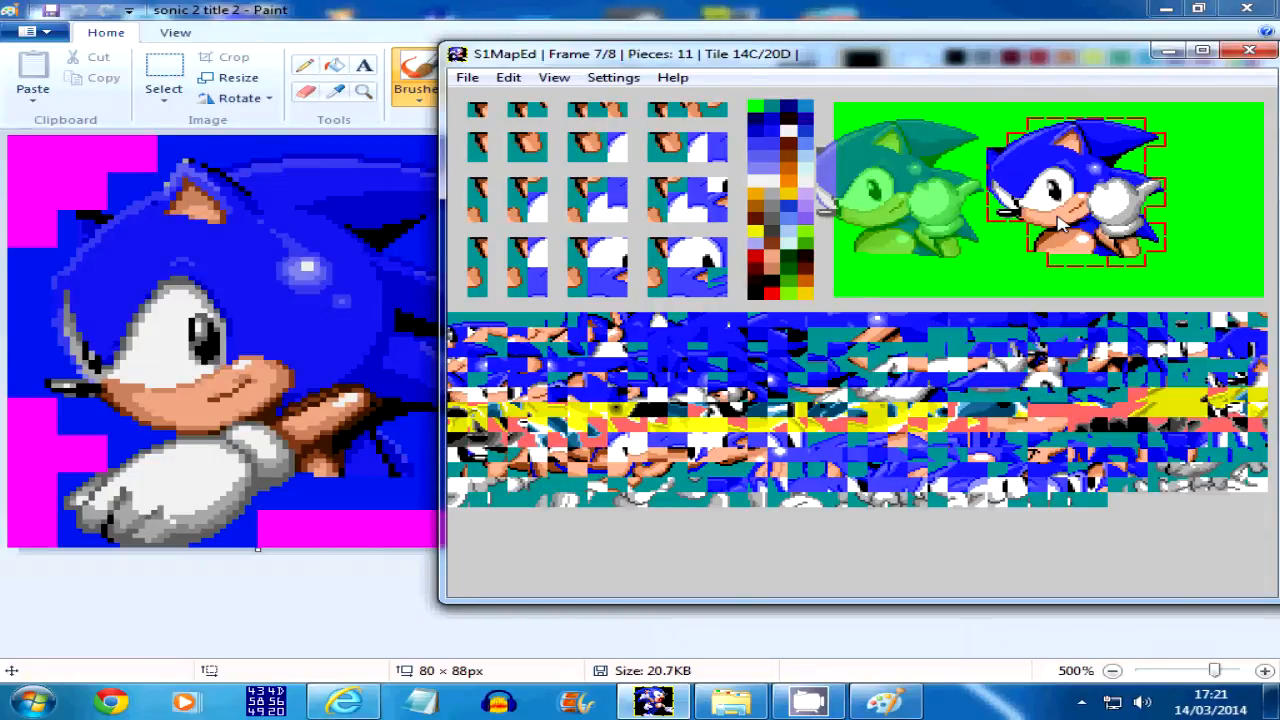
pyautogui.press('Left')
pyautogui.press('Left')
pyautogui.press('Left')
pyautogui.press('Left')
pyautogui.press('Left')
pyautogui.press('Left')
pyautogui.press('Left')
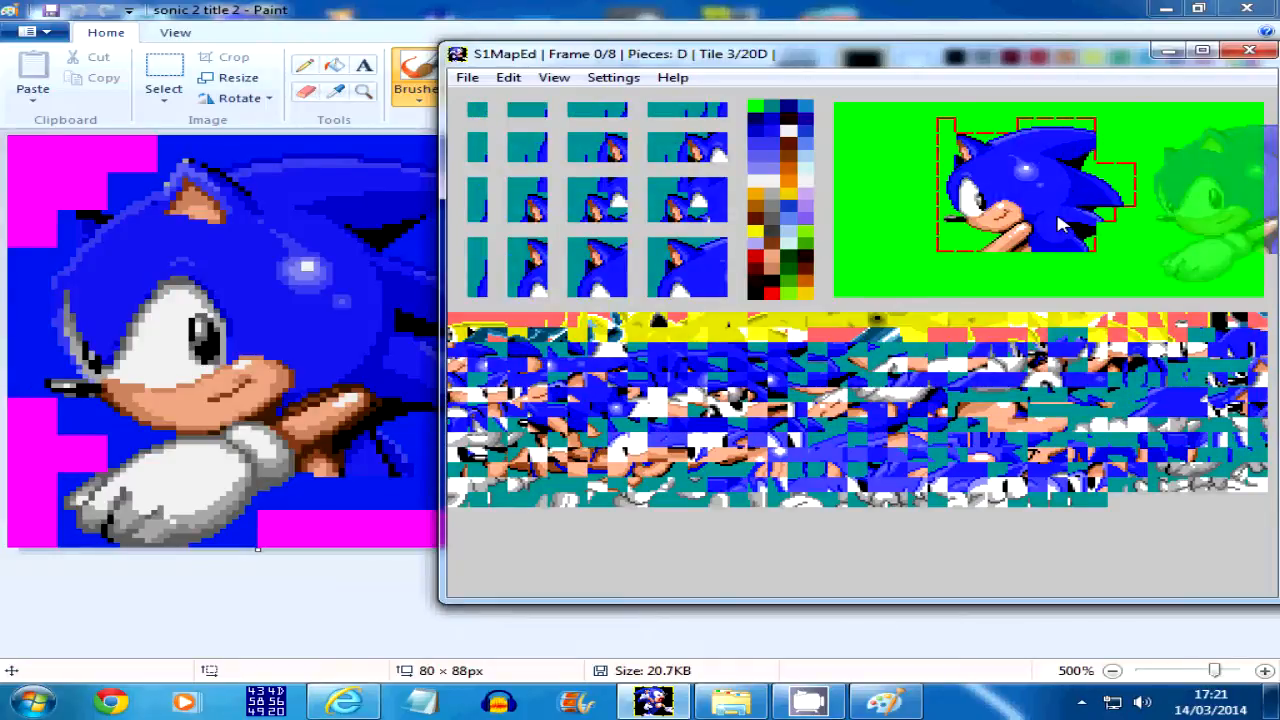
# Examine the opening poses from frame 0 up to the first hand-waving pose in frame 4
pyautogui.press('Right')
pyautogui.press('Right')
pyautogui.press('Right')
pyautogui.press('Right')
pyautogui.press('Right')
pyautogui.press('Left')
pyautogui.press('Left')
pyautogui.press('Left')
pyautogui.press('Left')
pyautogui.press('Left')
pyautogui.press('Right')
pyautogui.press('Right')
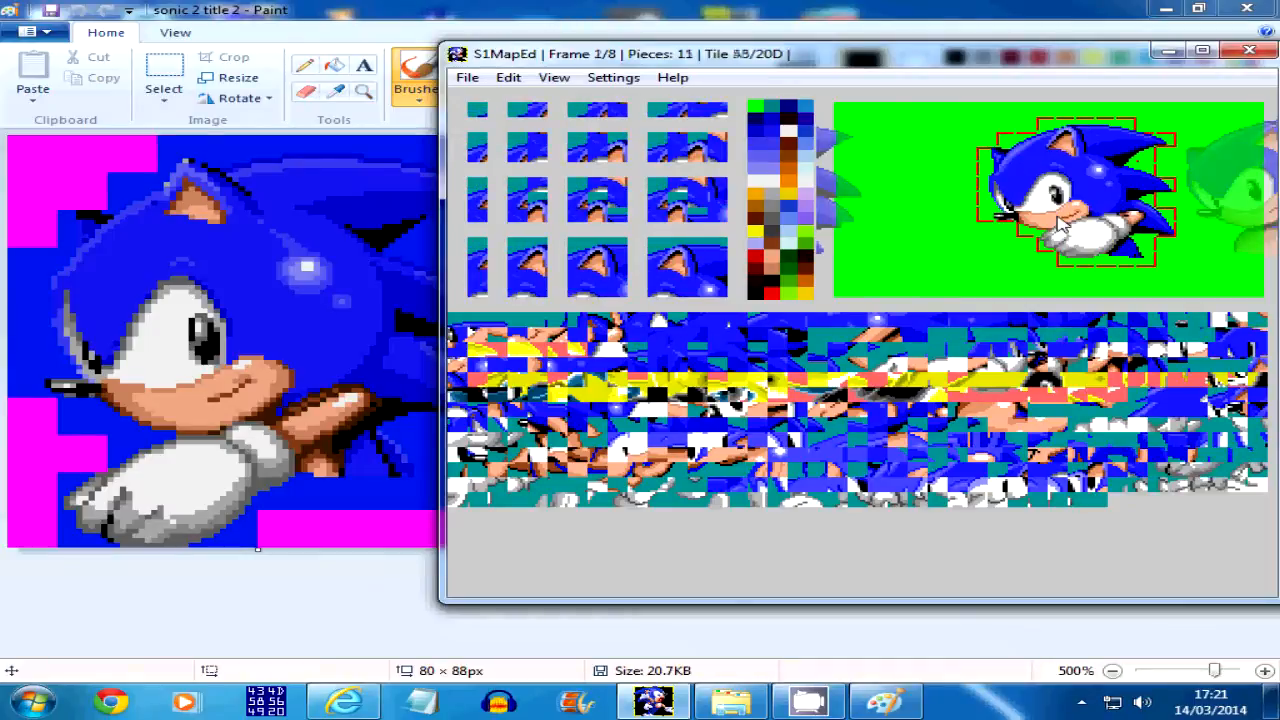
pyautogui.press('Right')
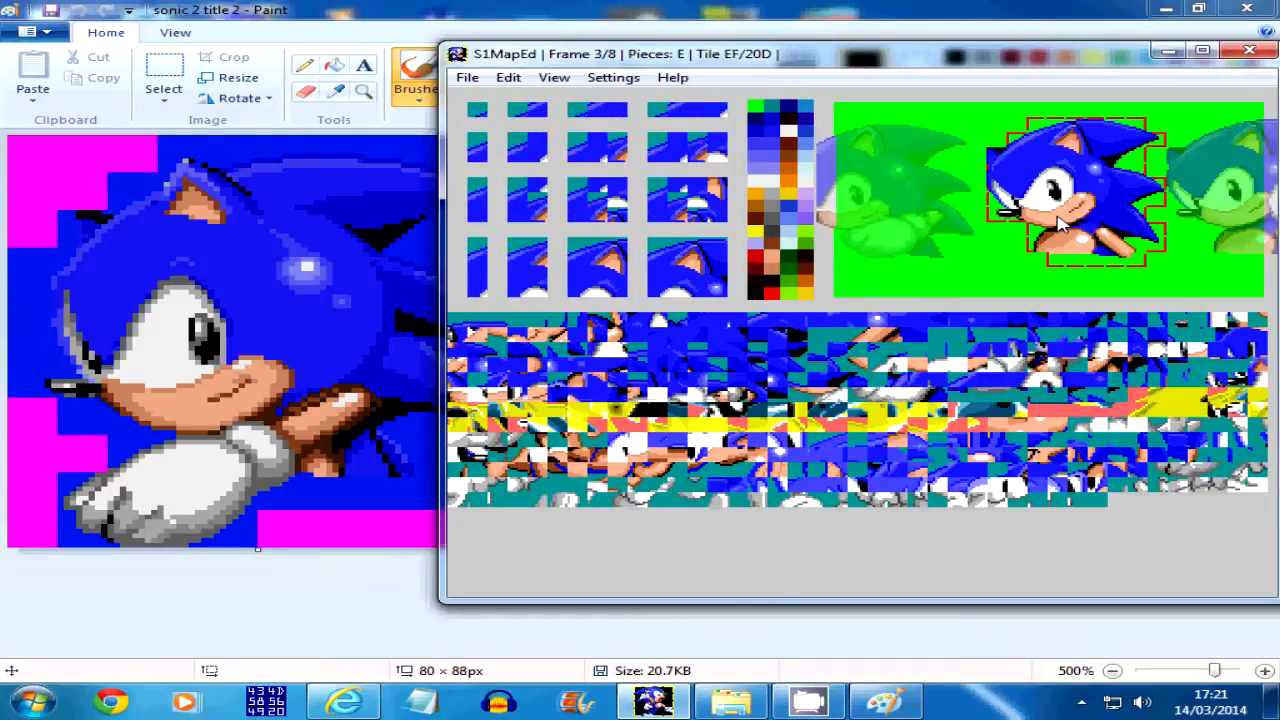
# Flip back and forth between the hand-waving frames to compare the hand positions
pyautogui.press('Right')
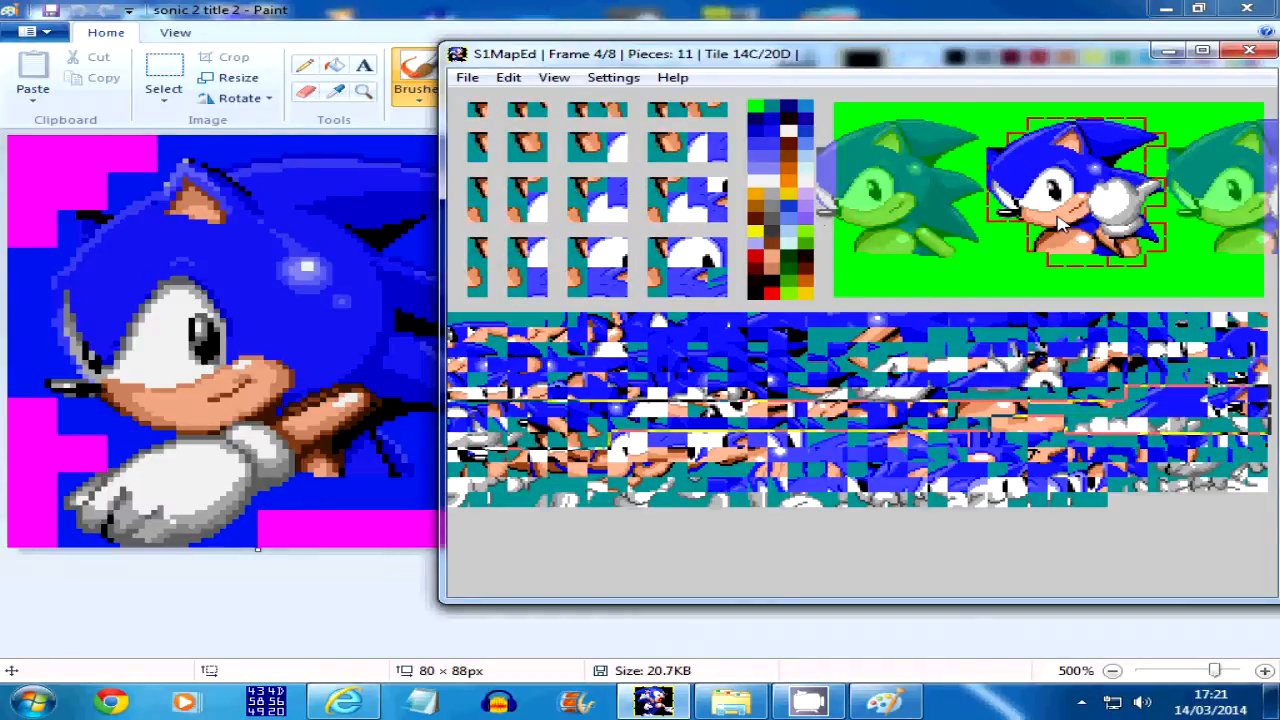
pyautogui.press('Right')
pyautogui.press('Right')
pyautogui.press('Left')
pyautogui.press('Left')
# Compare the opening frames around frame 1, ending at frame 0
pyautogui.press('Right')
pyautogui.press('Right')
pyautogui.press('Left')
pyautogui.press('Left')
pyautogui.press('Left')
pyautogui.press('Left')
pyautogui.press('Left')
pyautogui.press('Left')
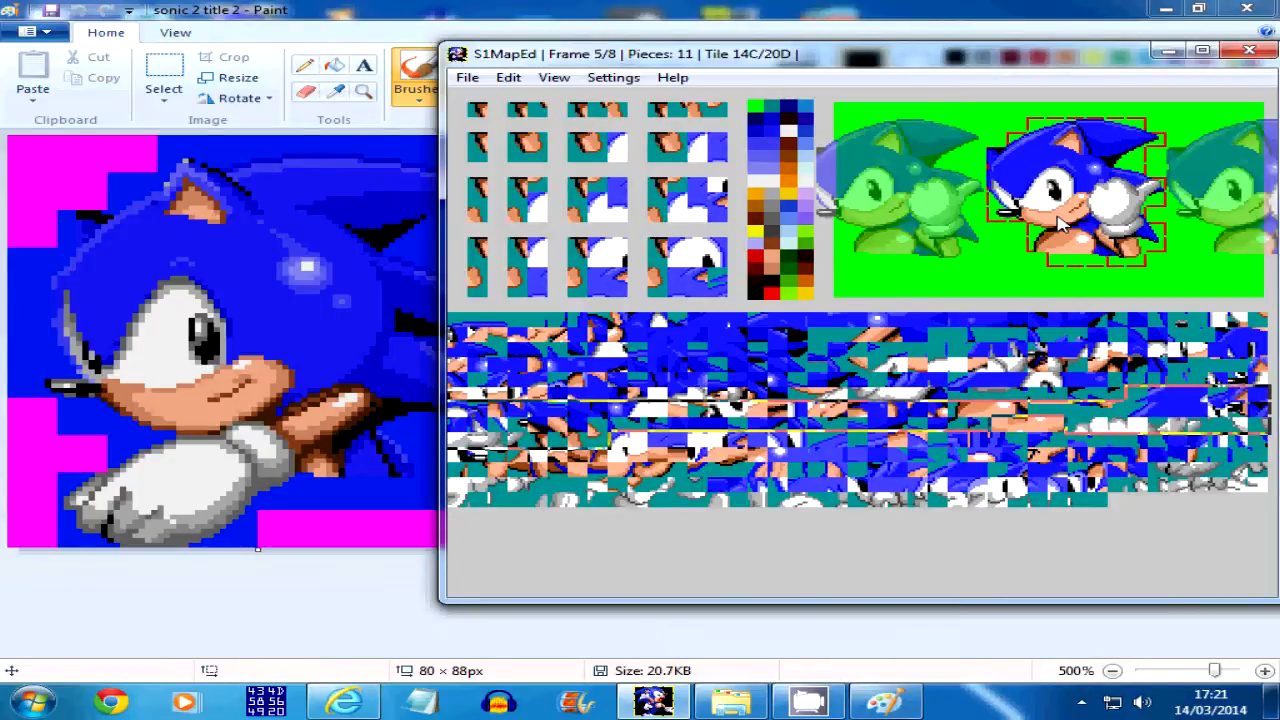
pyautogui.press('Left')
pyautogui.press('Right')
pyautogui.press('Right')
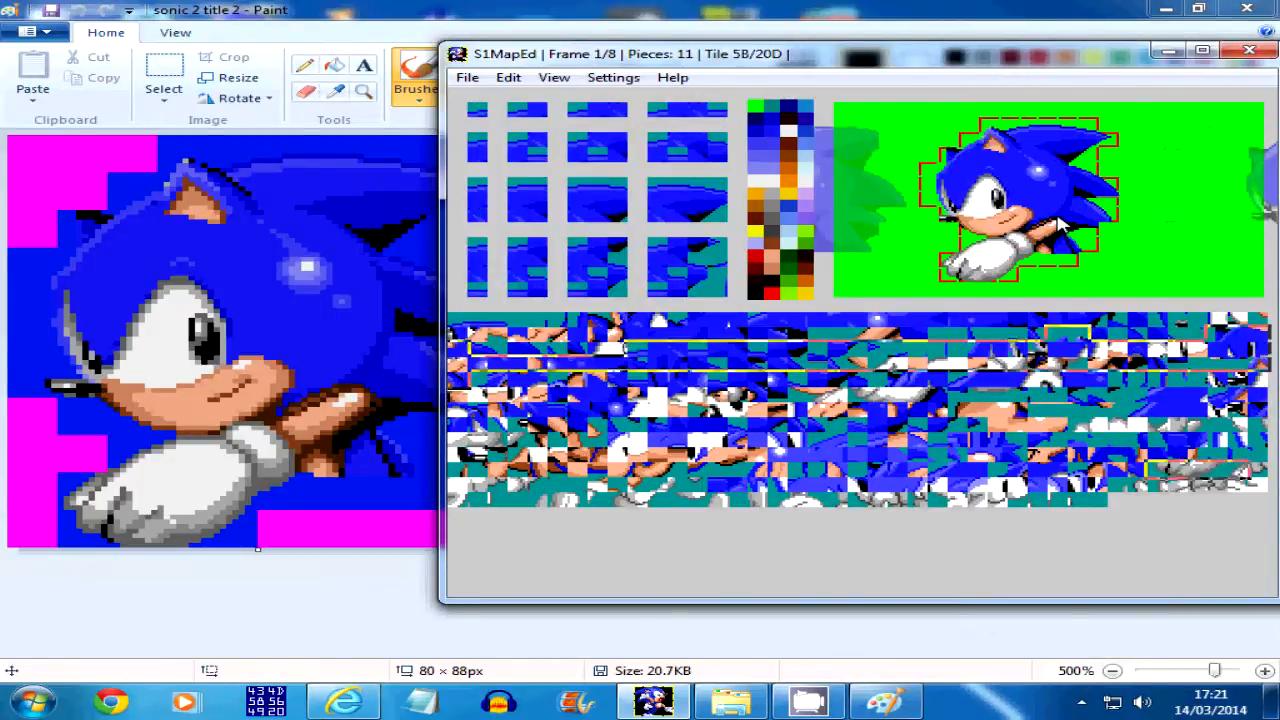
pyautogui.press('Left')
pyautogui.press('Right')
pyautogui.press('Left')
pyautogui.press('Right')
pyautogui.press('Left')
pyautogui.press('Left')
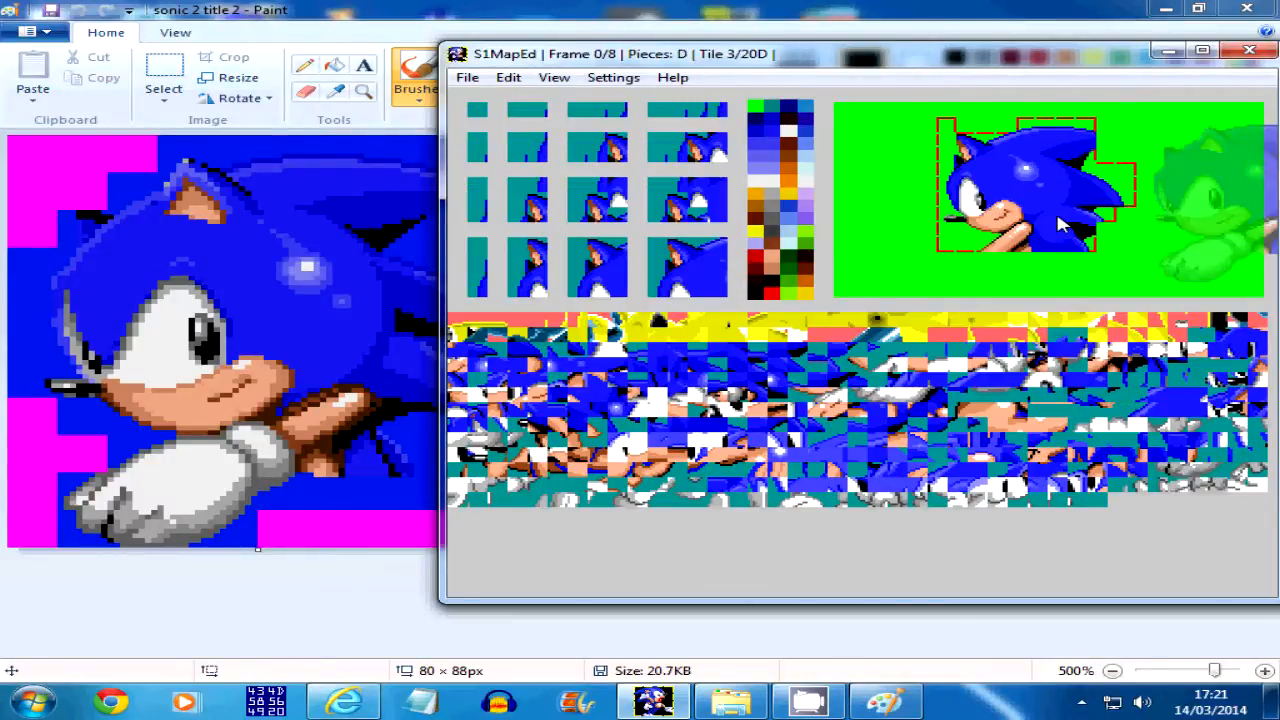
pyautogui.press('Right')
pyautogui.press('Right')
pyautogui.press('Left')
pyautogui.press('Right')
pyautogui.press('Right')
pyautogui.press('Left')
pyautogui.press('Left')
pyautogui.press('Left')
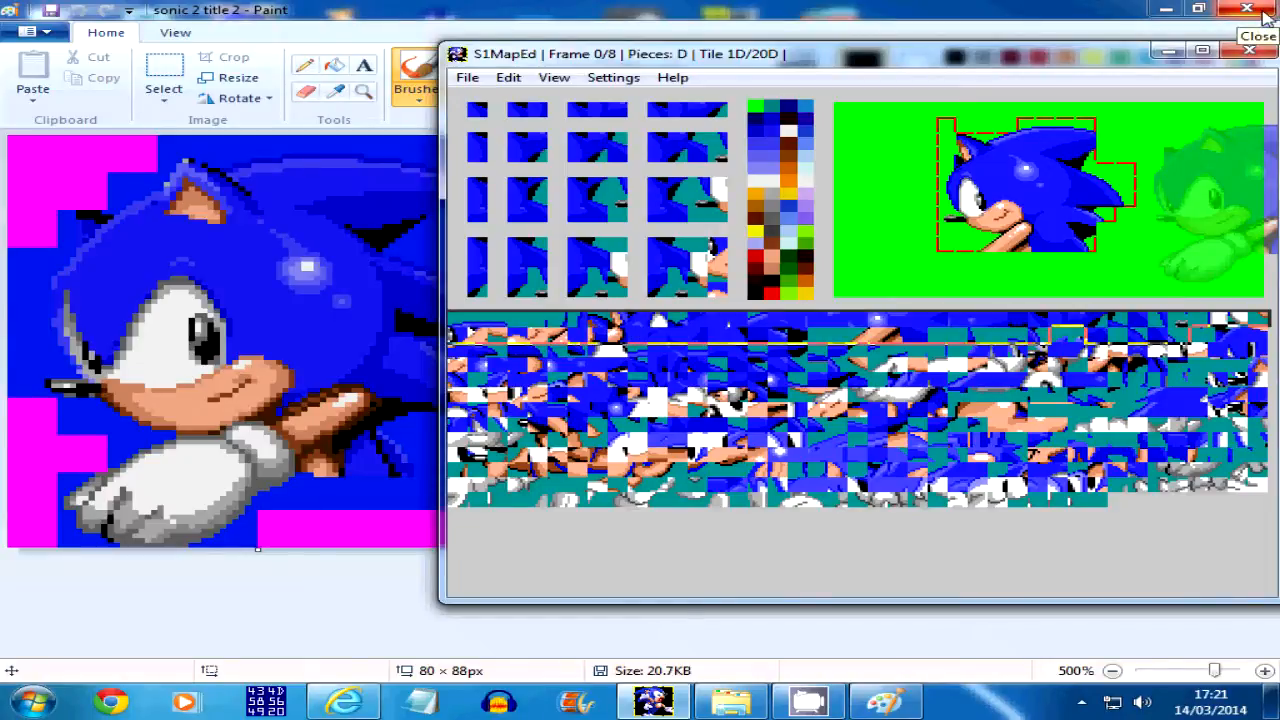
# Run through the whole frame sequence again, ending at frame 7
pyautogui.press('Right')
pyautogui.press('Right')
pyautogui.press('Right')
pyautogui.press('Right')
pyautogui.press('Right')
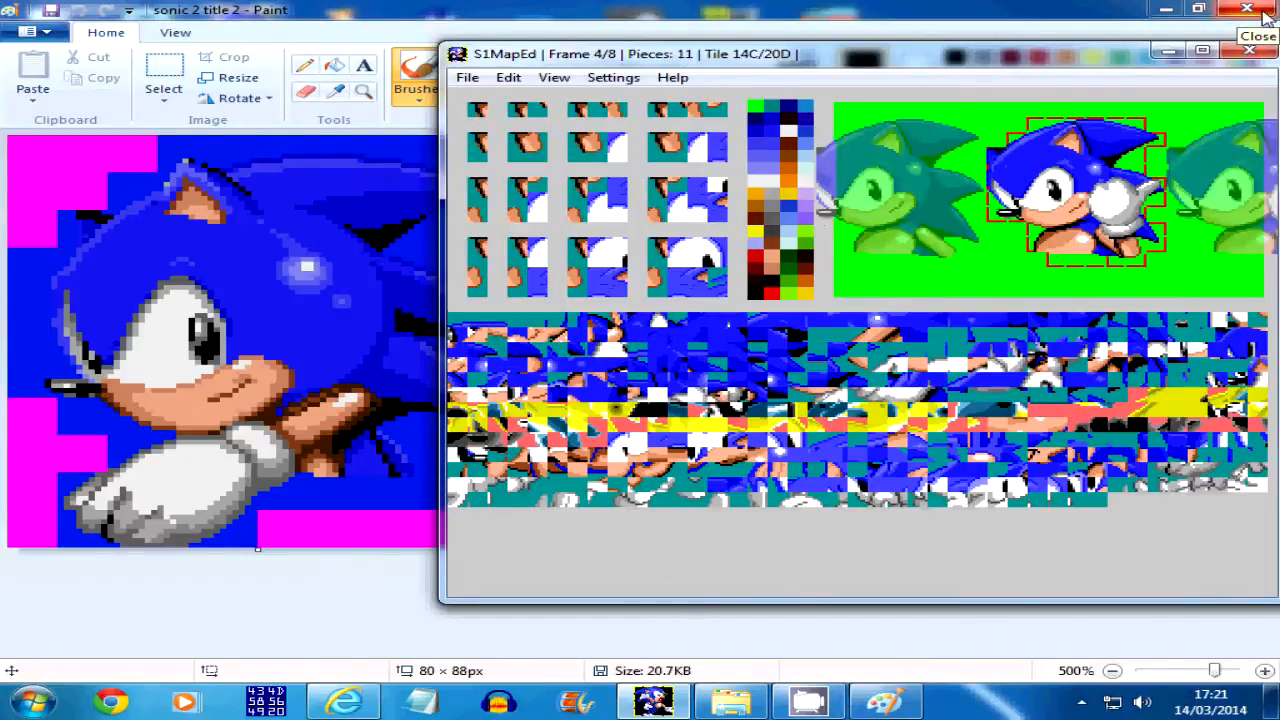
pyautogui.press('Right')
pyautogui.press('Right')
pyautogui.press('Right')
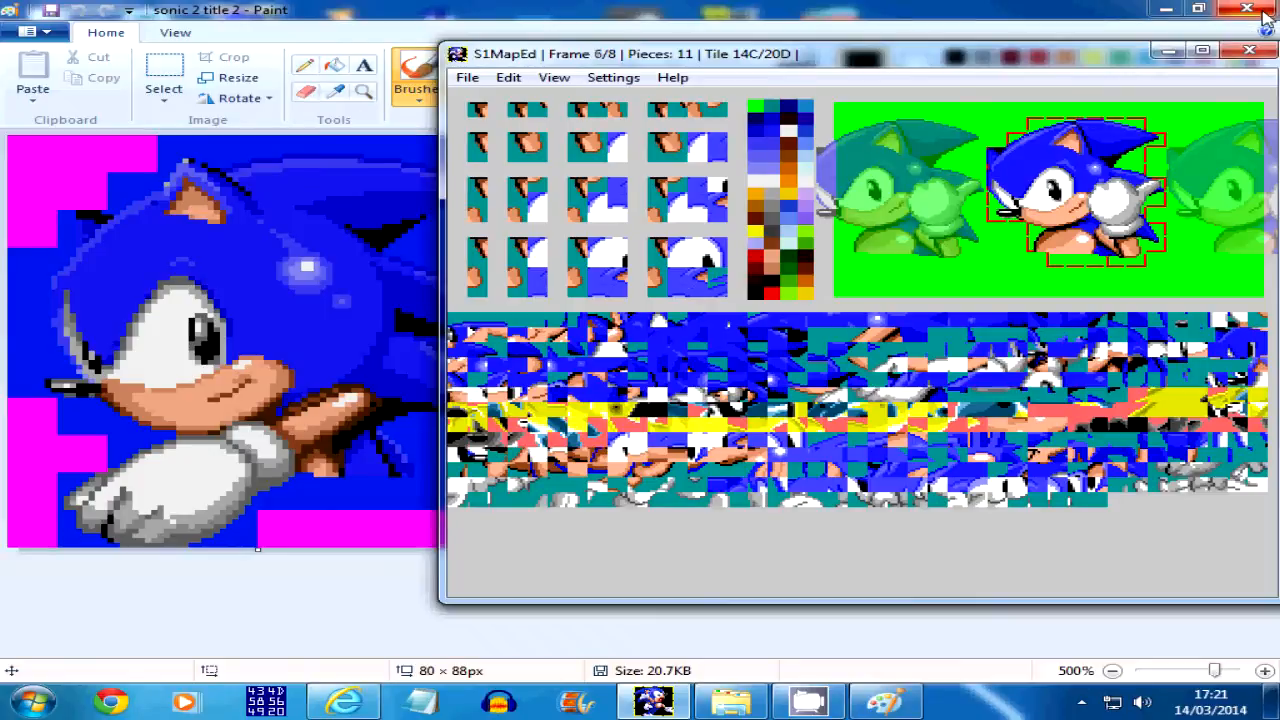
pyautogui.press('Right')
pyautogui.press('Right')
pyautogui.press('Right')
pyautogui.press('Right')
pyautogui.press('Right')
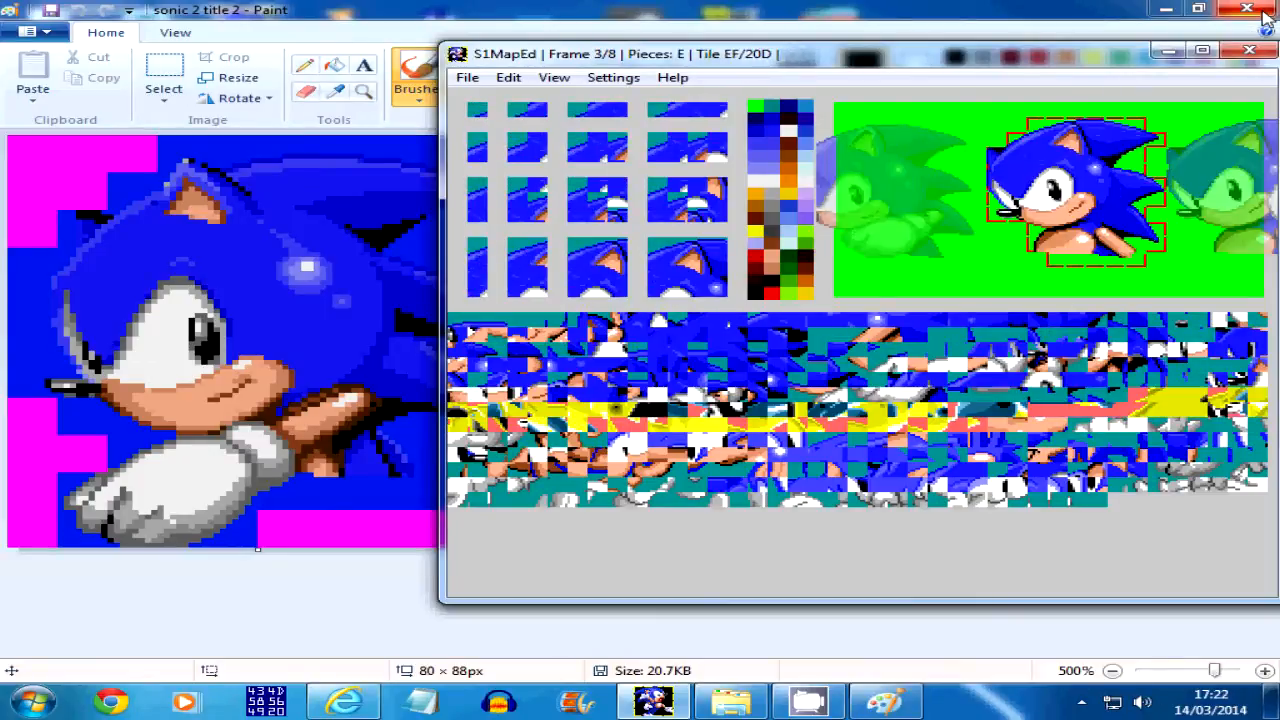
pyautogui.press('Right')
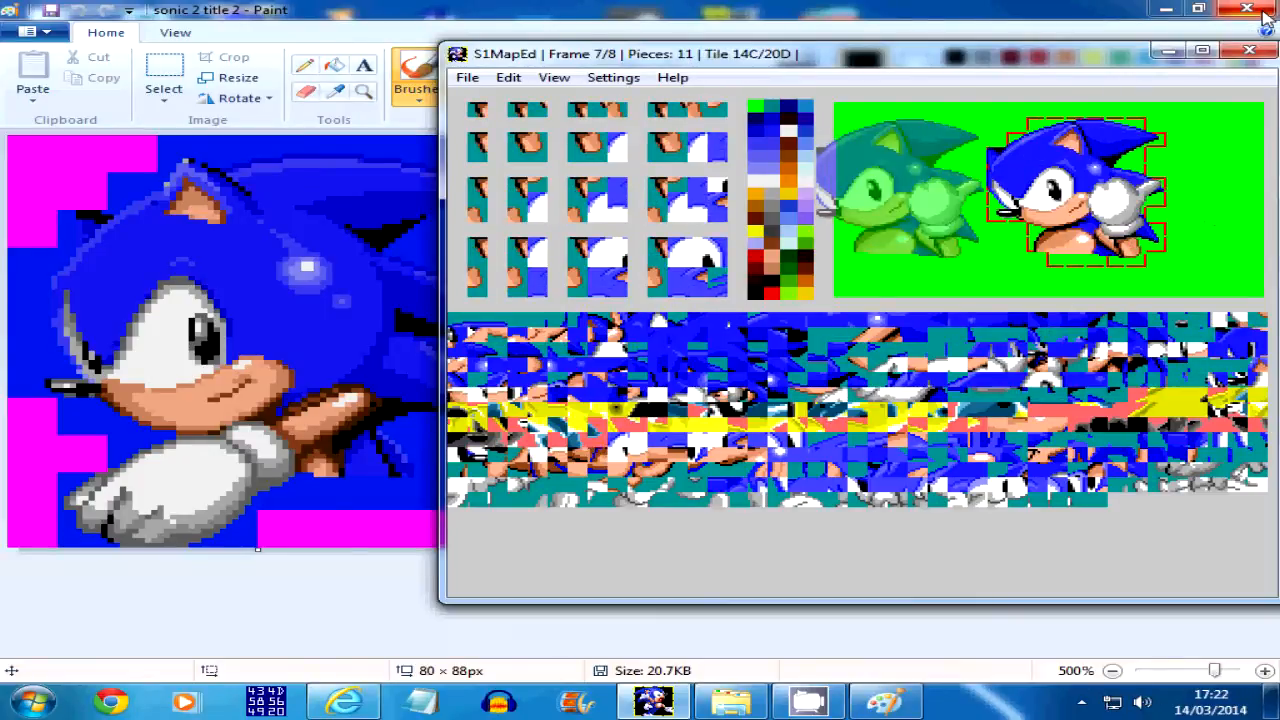
# Go back and forth through the frames from frame 7 down to frame 0 to check the animation
pyautogui.press('Left')
pyautogui.press('Left')
pyautogui.press('Left')
pyautogui.press('Left')
pyautogui.press('Left')
pyautogui.press('Left')
pyautogui.press('Right')
pyautogui.press('Right')
pyautogui.press('Left')
pyautogui.press('Left')
pyautogui.press('Left')
pyautogui.press('Right')
pyautogui.press('Right')
pyautogui.press('Left')
pyautogui.press('Left')
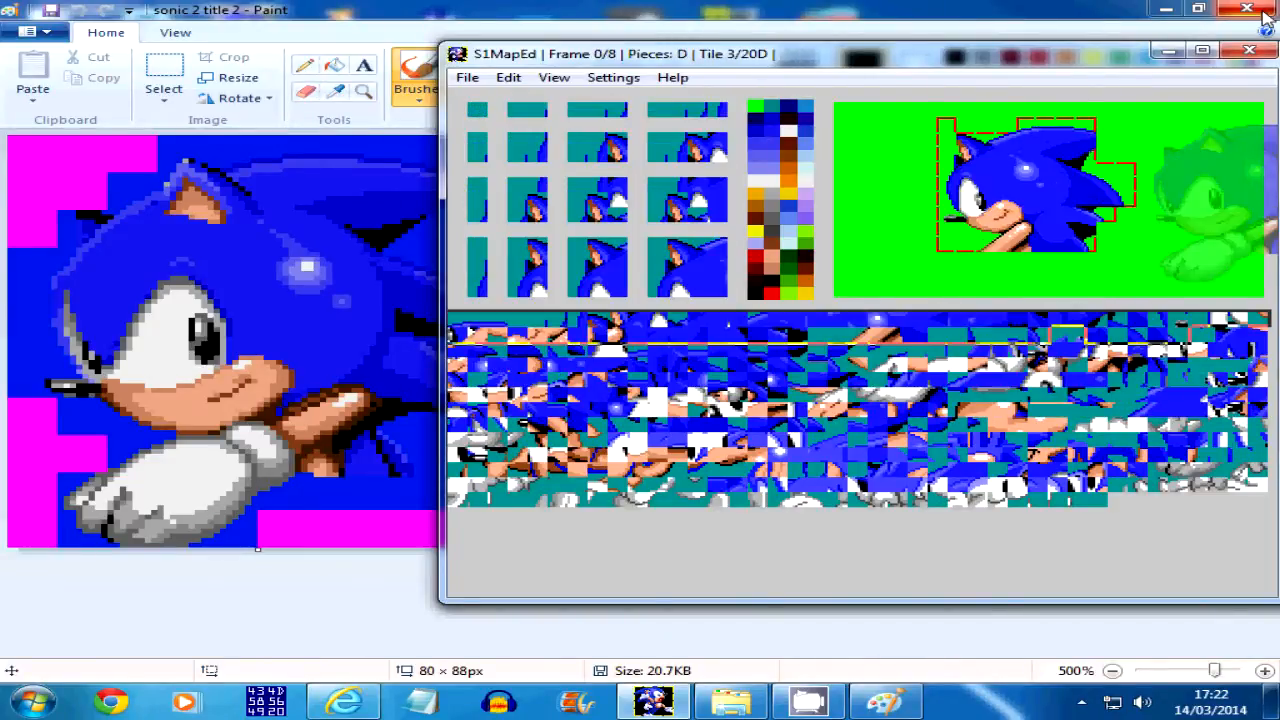
# Check the transition from the opening poses to the hand-waving pose in frame 5
pyautogui.press('Right')
pyautogui.press('Right')
pyautogui.press('Right')
pyautogui.press('Right')
pyautogui.press('Left')
pyautogui.press('Left')
pyautogui.press('Left')
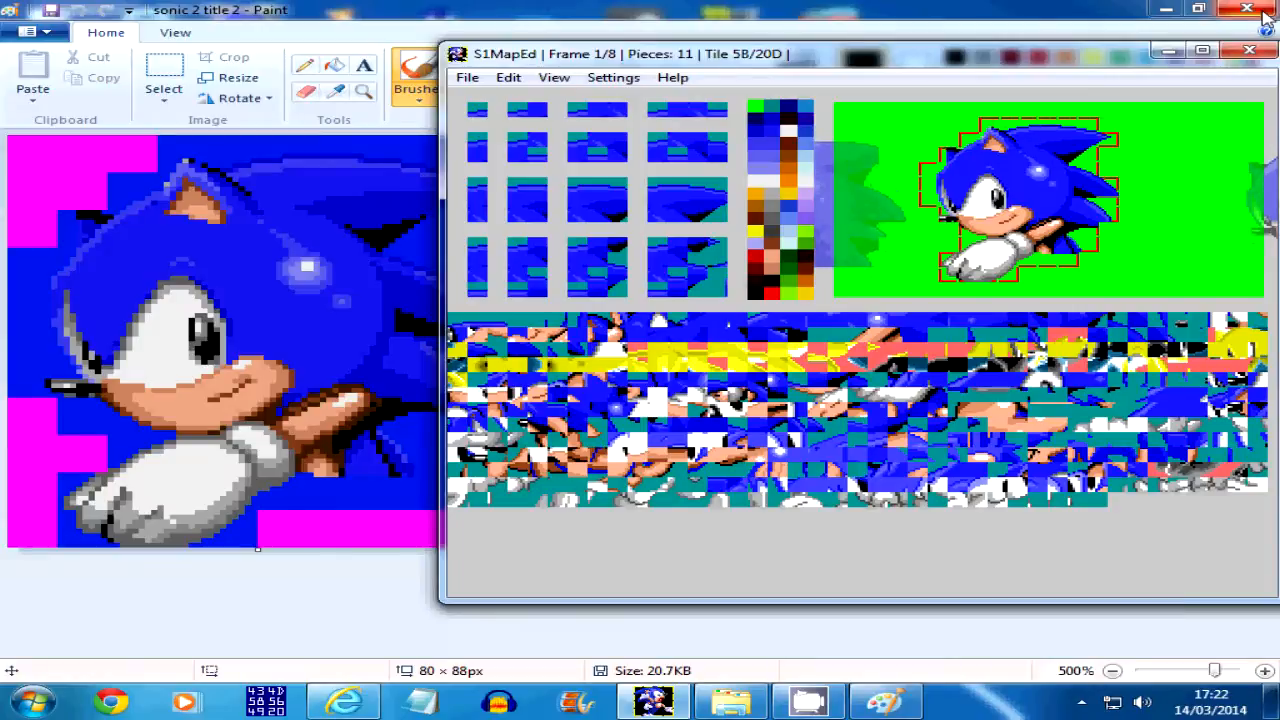
pyautogui.press('Left')
pyautogui.press('Right')
pyautogui.press('Right')
pyautogui.press('Right')
pyautogui.press('Right')
pyautogui.press('Right')
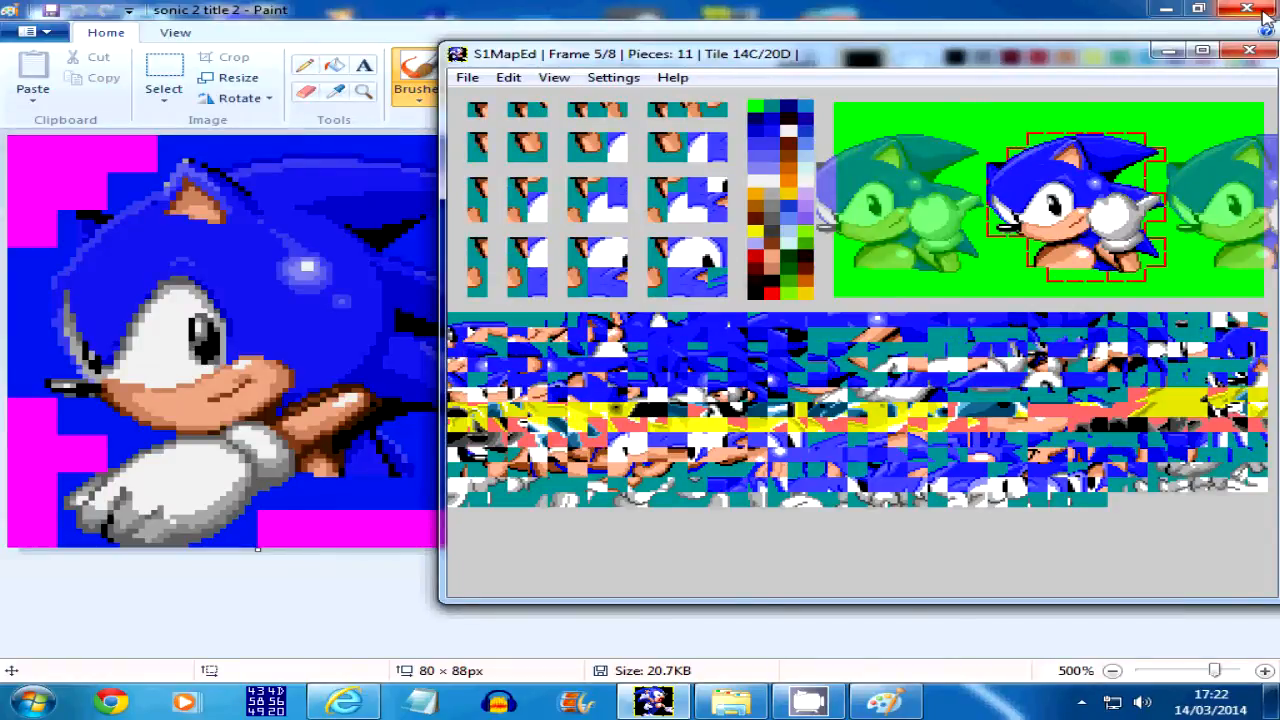
# Recheck frames 2 through 5 and return to frame 0
pyautogui.press('Left')
pyautogui.press('Left')
pyautogui.press('Left')
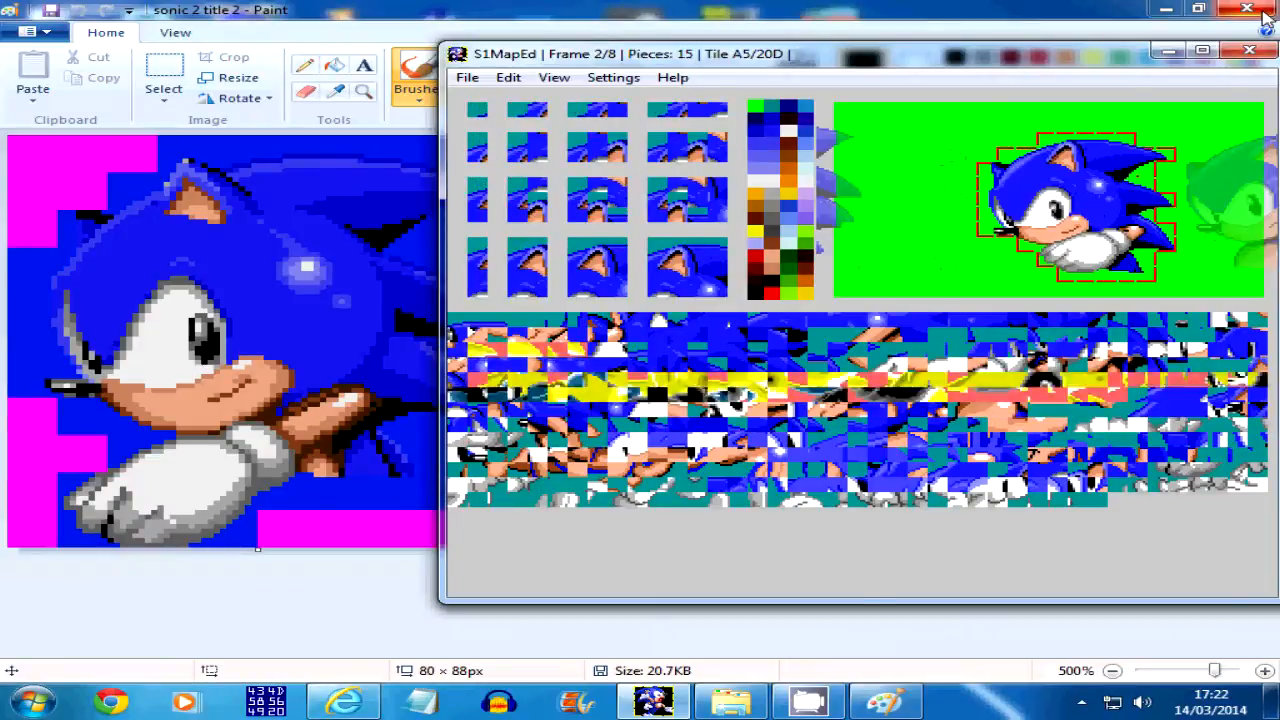
pyautogui.press('Right')
pyautogui.press('Right')
pyautogui.press('Right')
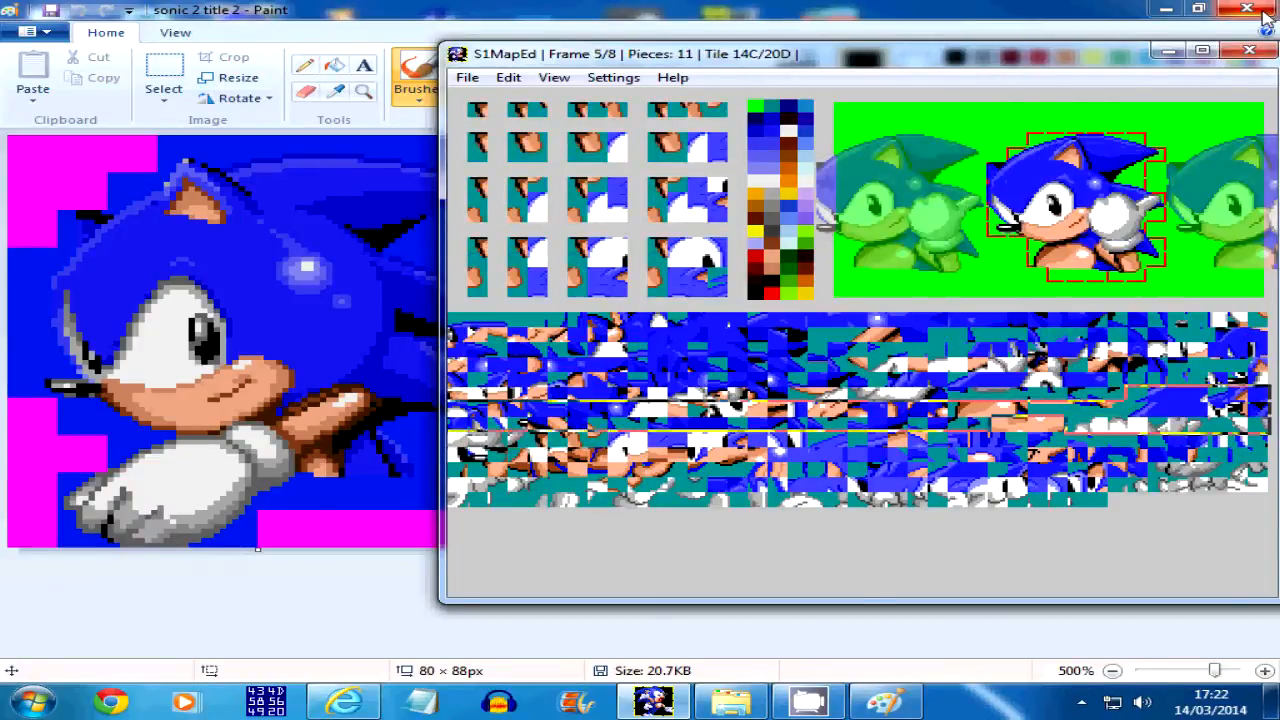
pyautogui.press('Right')
pyautogui.press('Right')
pyautogui.press('Left')
pyautogui.press('Left')
pyautogui.press('Left')
pyautogui.press('Left')
pyautogui.press('Left')
pyautogui.press('Left')
pyautogui.press('Left')
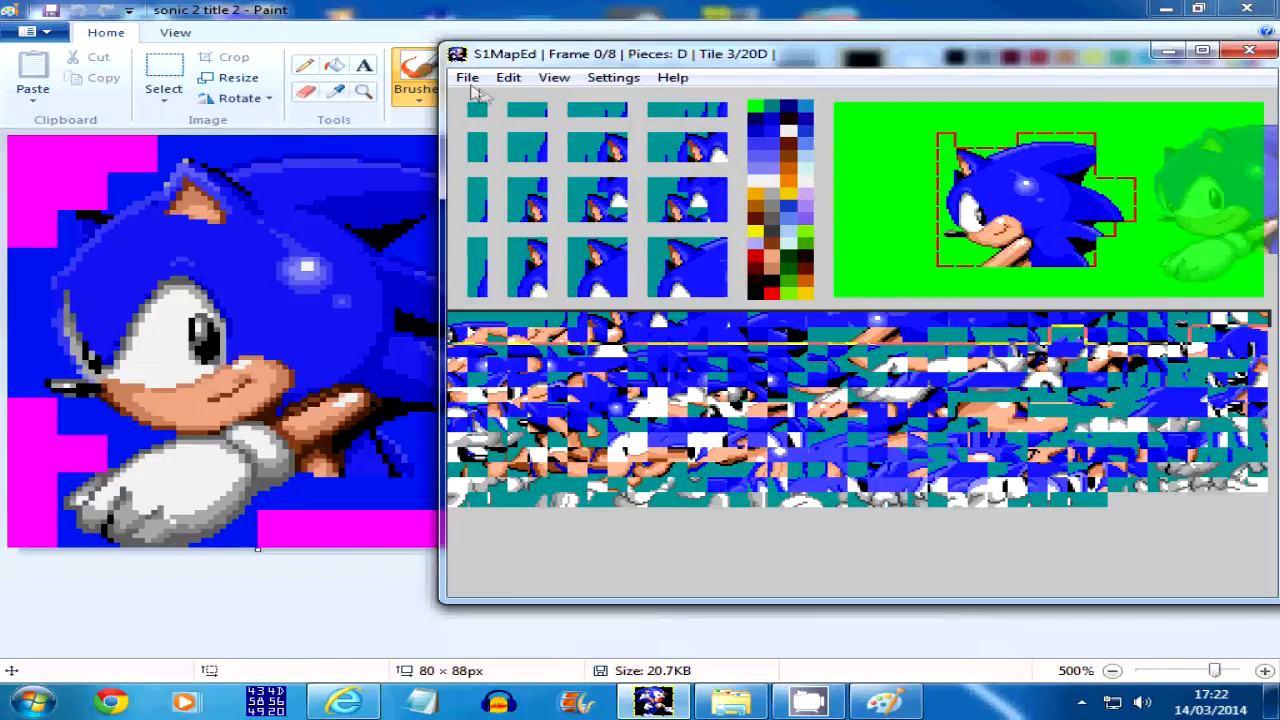
# Start saving the tile graphics with Nemesis compression and browse to the artnem folder inside S1Fresh
pyautogui.click(470, 80)
pyautogui.moveTo(500, 119)
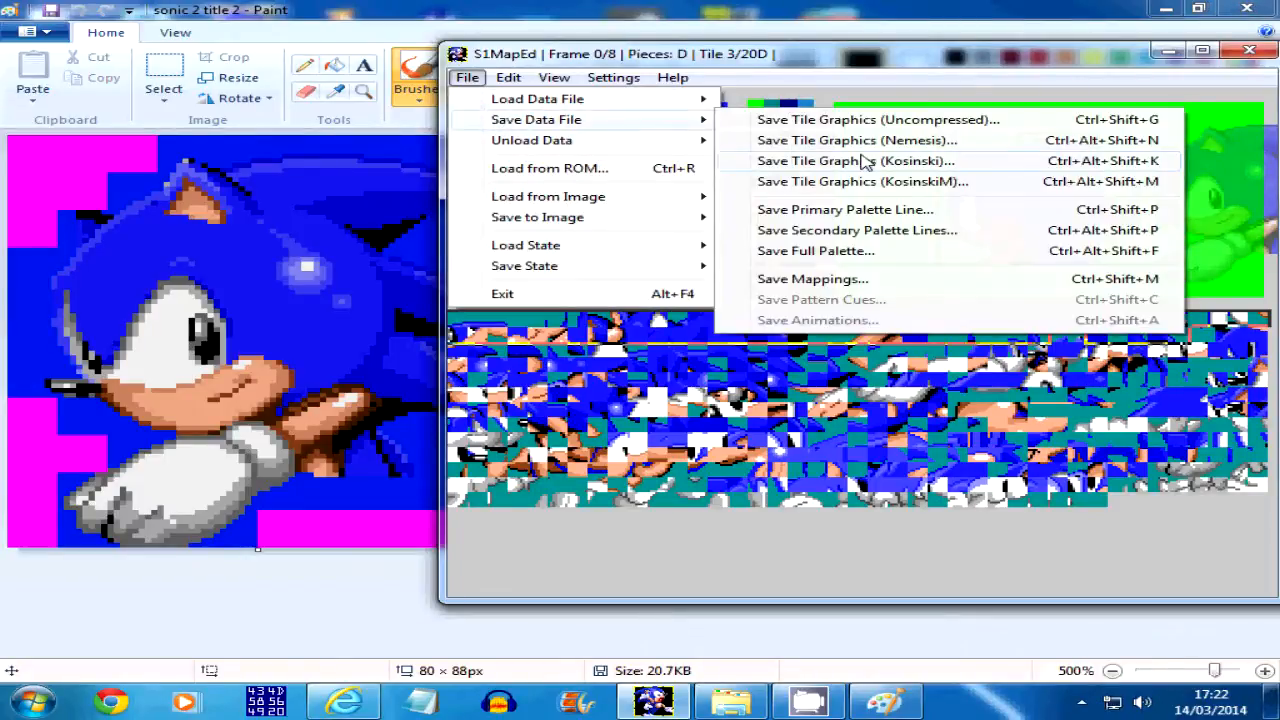
pyautogui.click(858, 140)
pyautogui.click(652, 130)
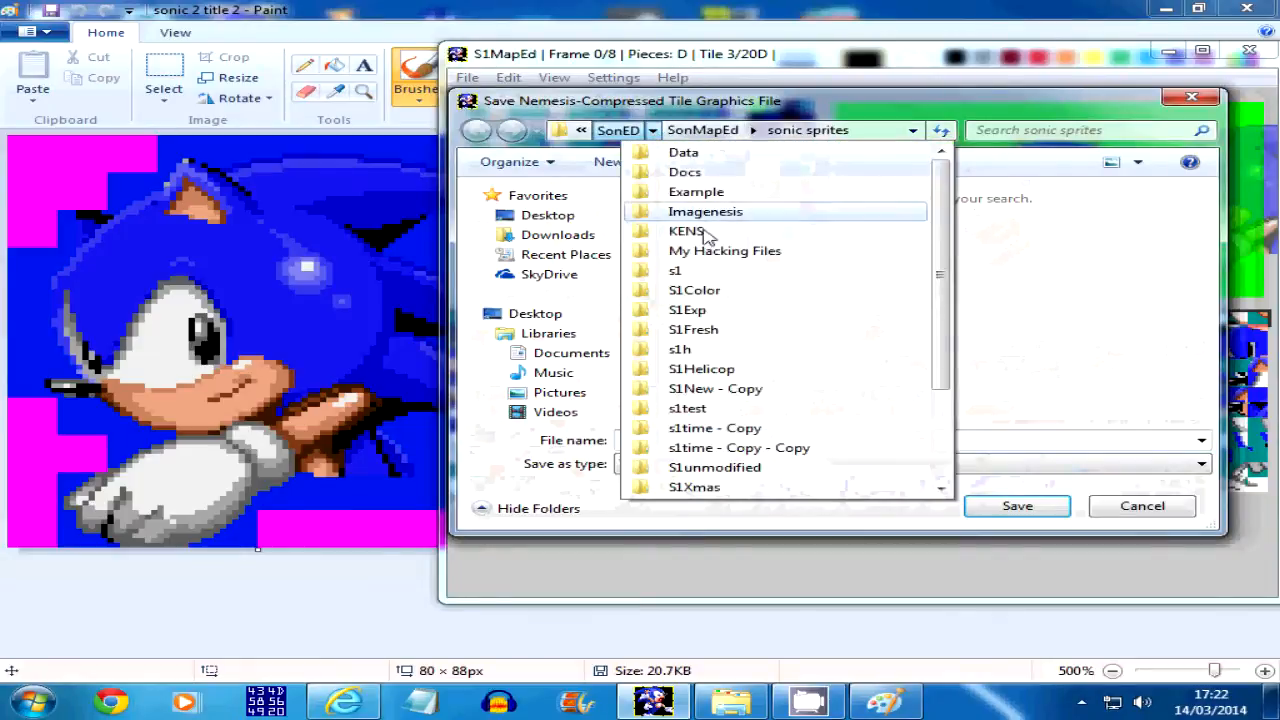
pyautogui.click(716, 332)
pyautogui.doubleClick(716, 316)
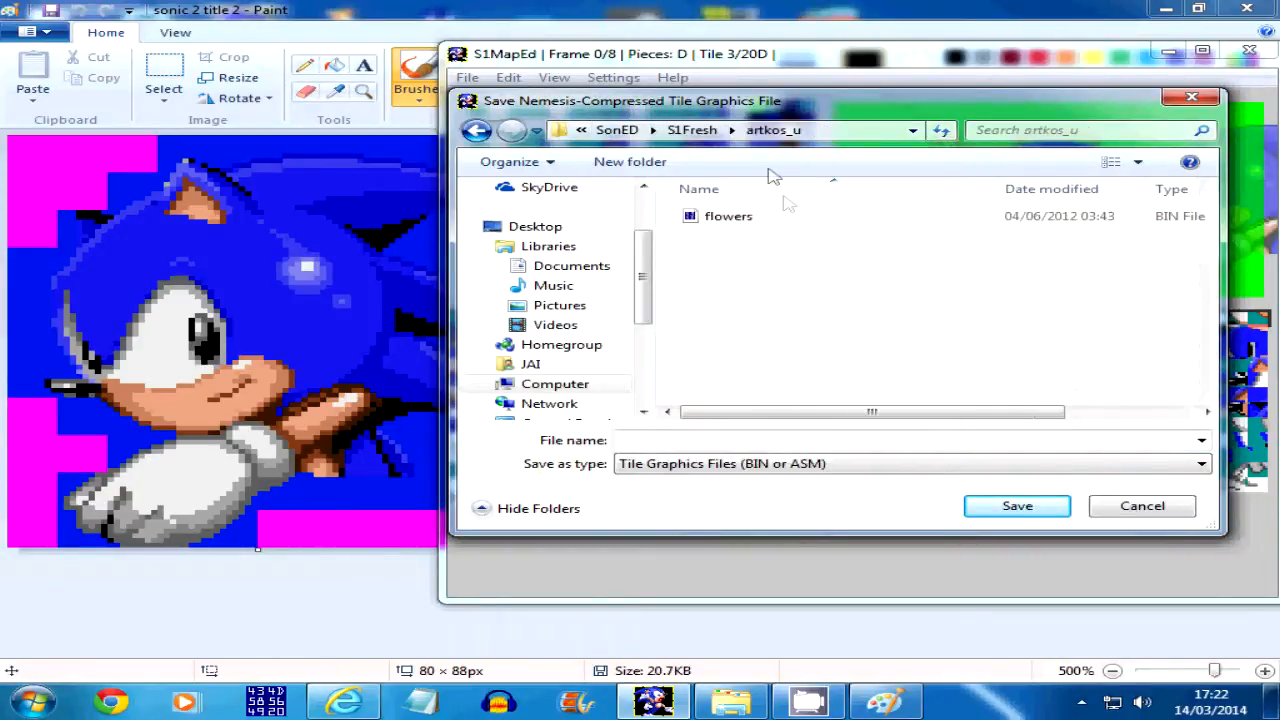
pyautogui.click(692, 130)
pyautogui.doubleClick(743, 334)
# Save the Nemesis-compressed tile graphics over the existing titleson file
pyautogui.moveTo(1208, 202); pyautogui.dragTo(1232, 384)
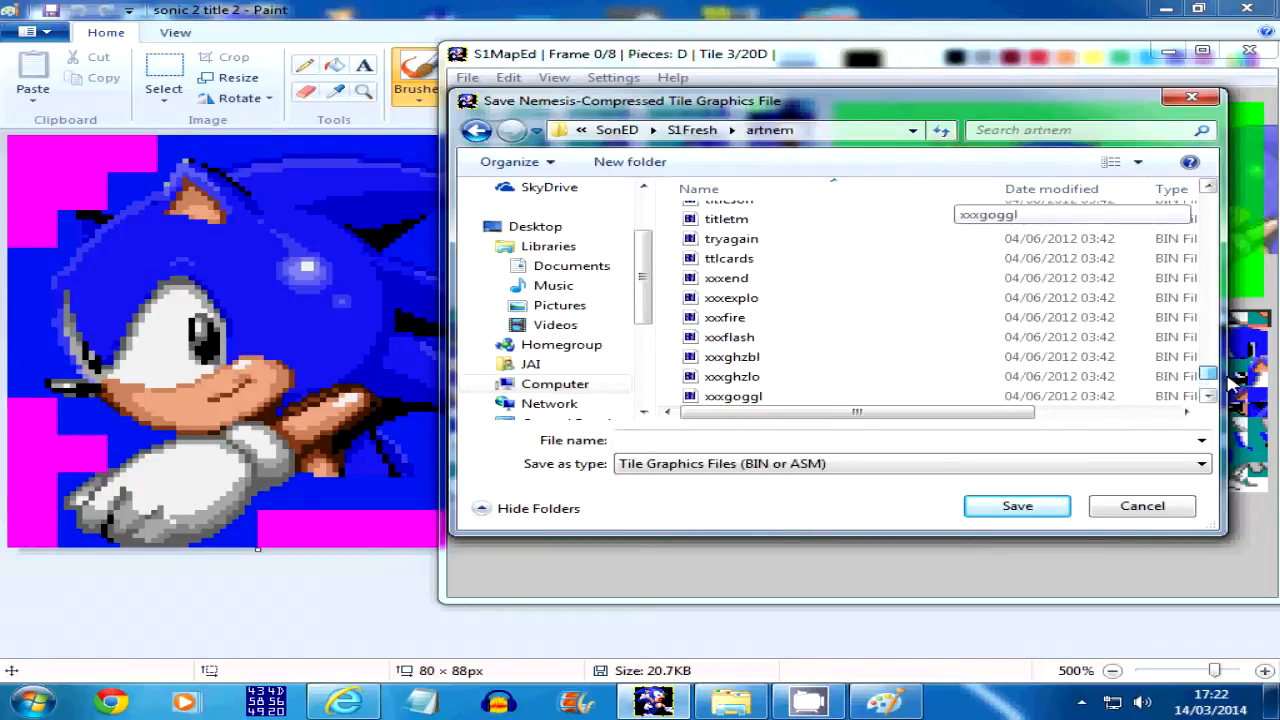
pyautogui.click(882, 239)
pyautogui.scroll(1, 876, 250)
pyautogui.click(764, 252)
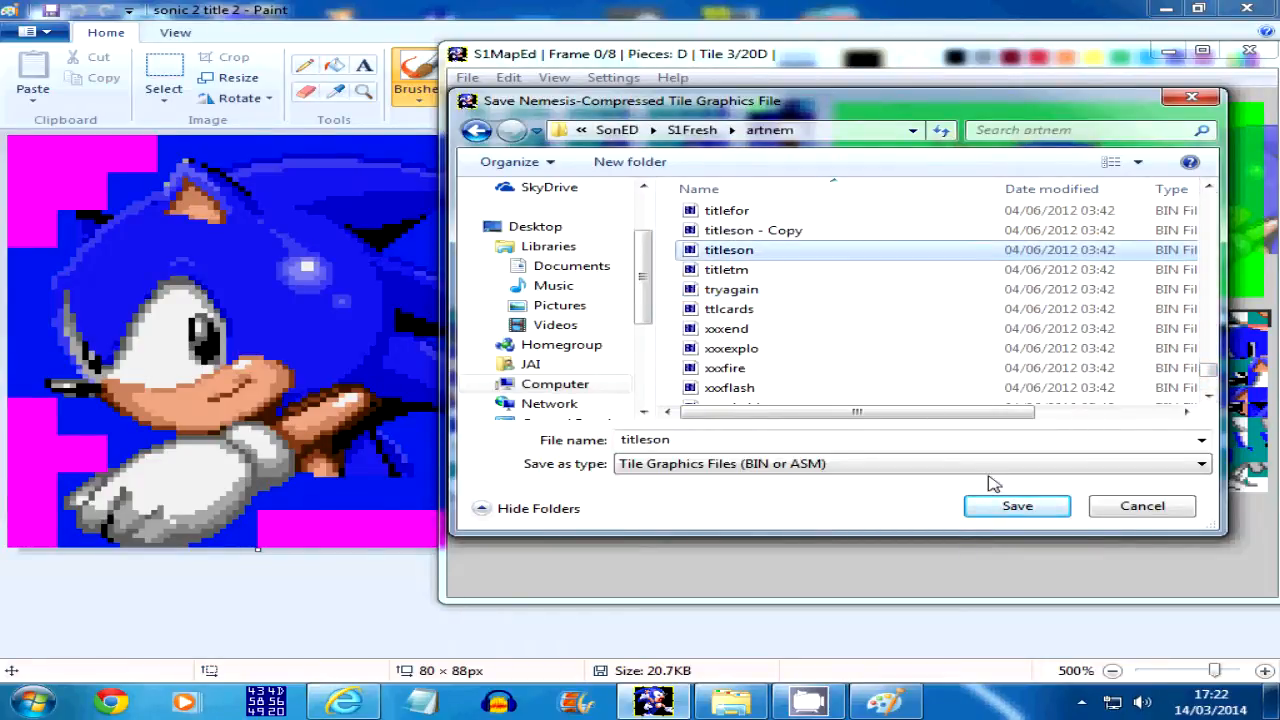
pyautogui.click(1017, 508)
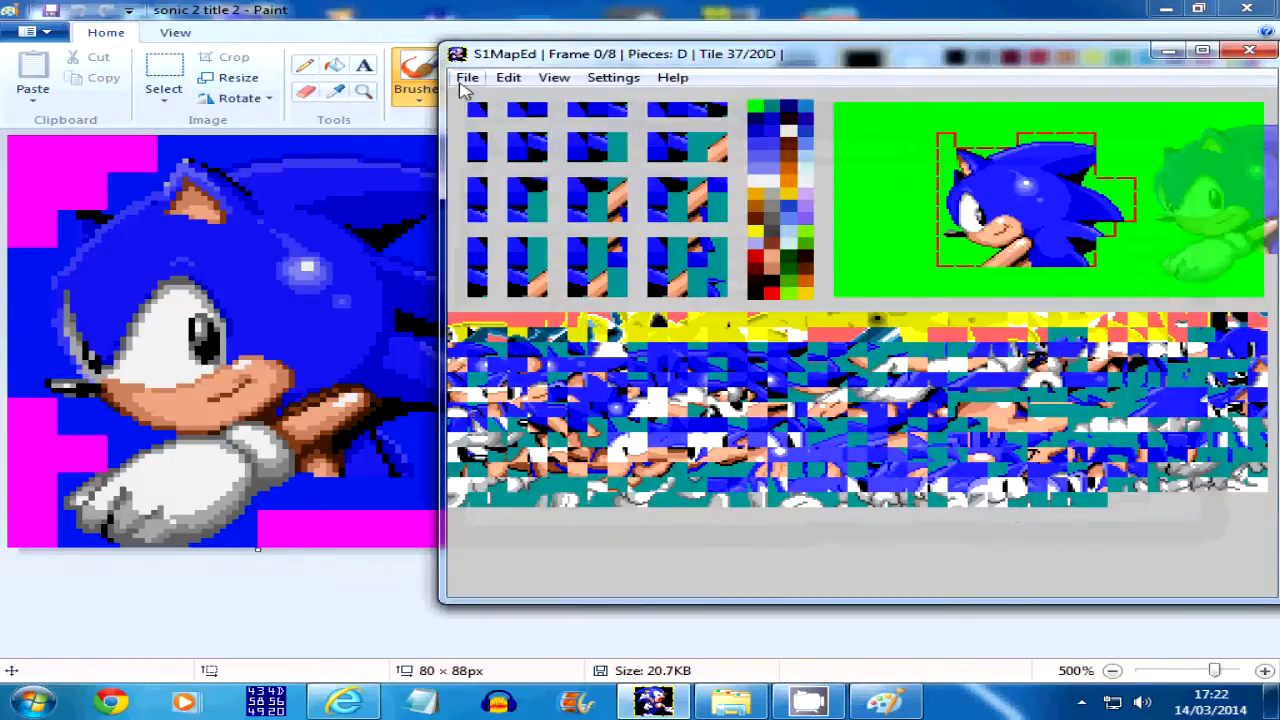
# Save the sprite mappings over the obj0E file in the _maps folder of S1Fresh
pyautogui.click(466, 79)
pyautogui.moveTo(482, 122)
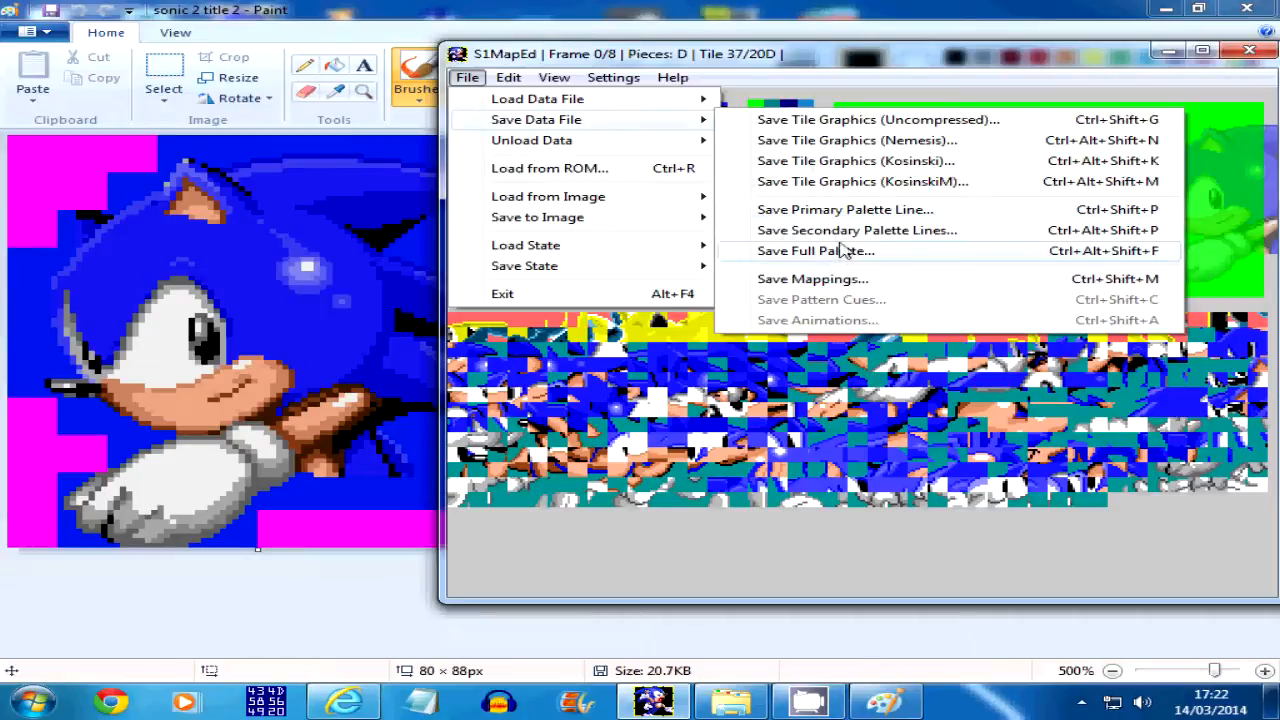
pyautogui.click(840, 281)
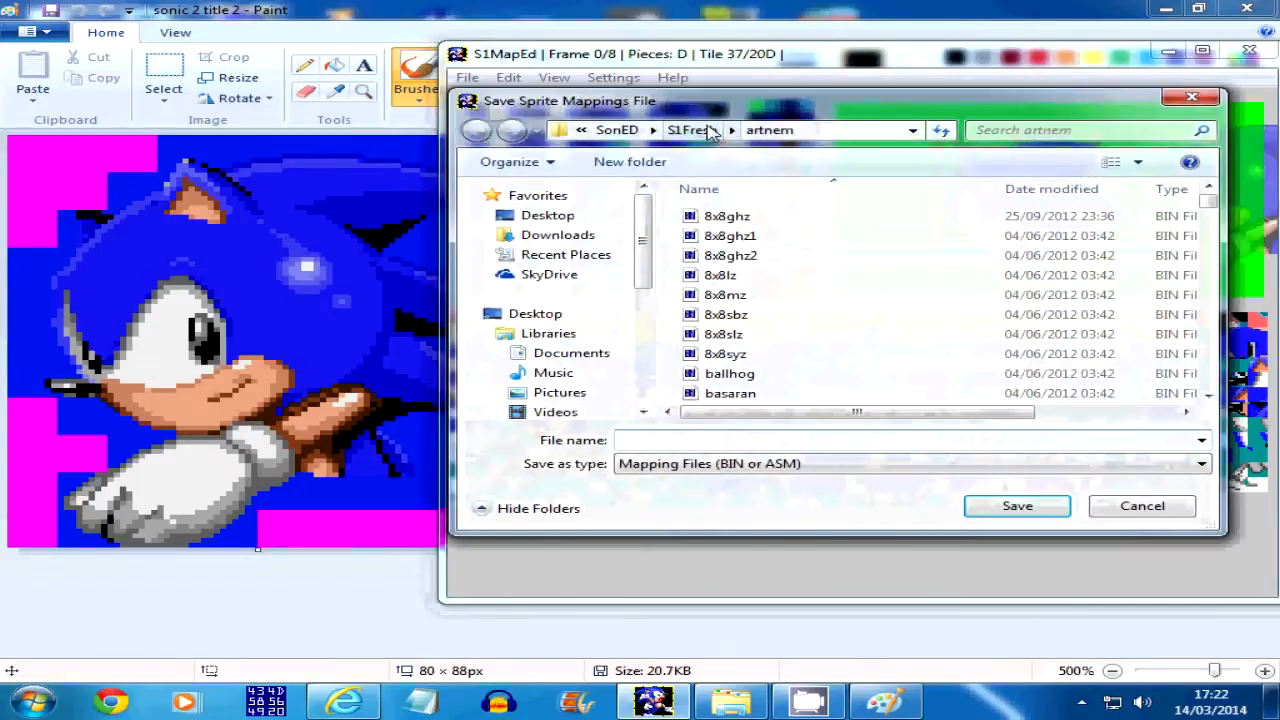
pyautogui.click(686, 127)
pyautogui.doubleClick(755, 281)
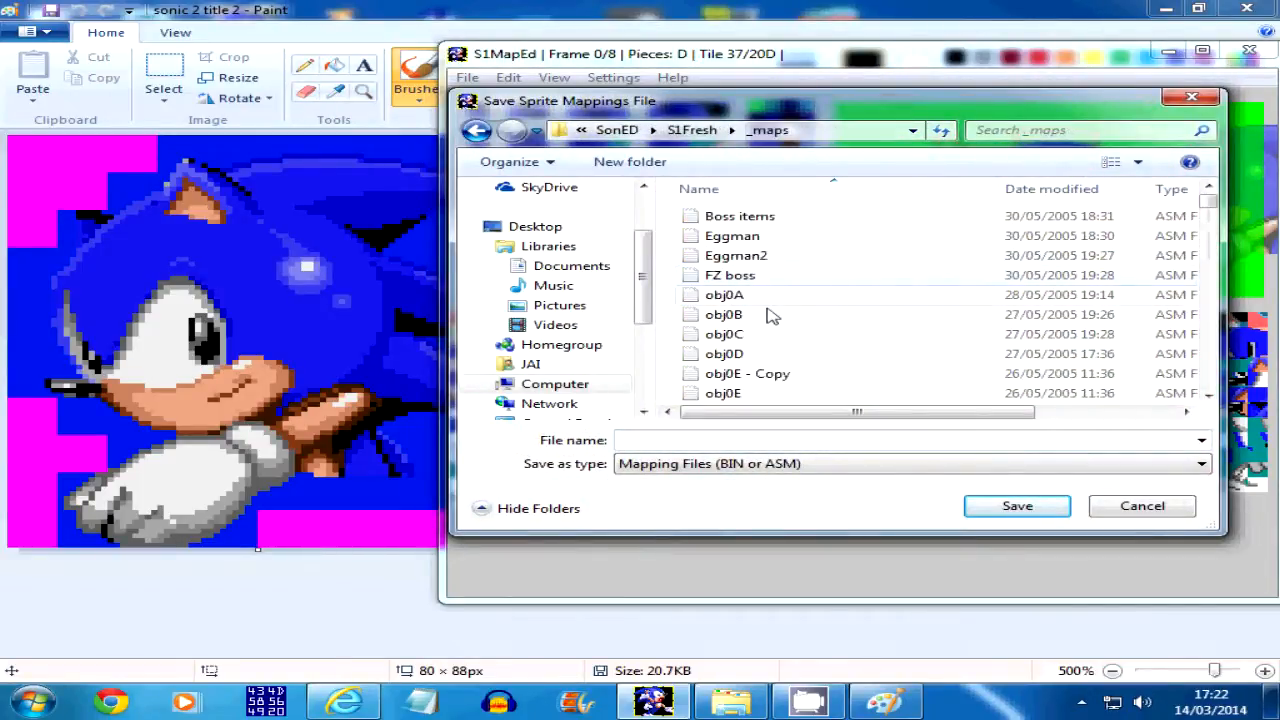
pyautogui.click(771, 395)
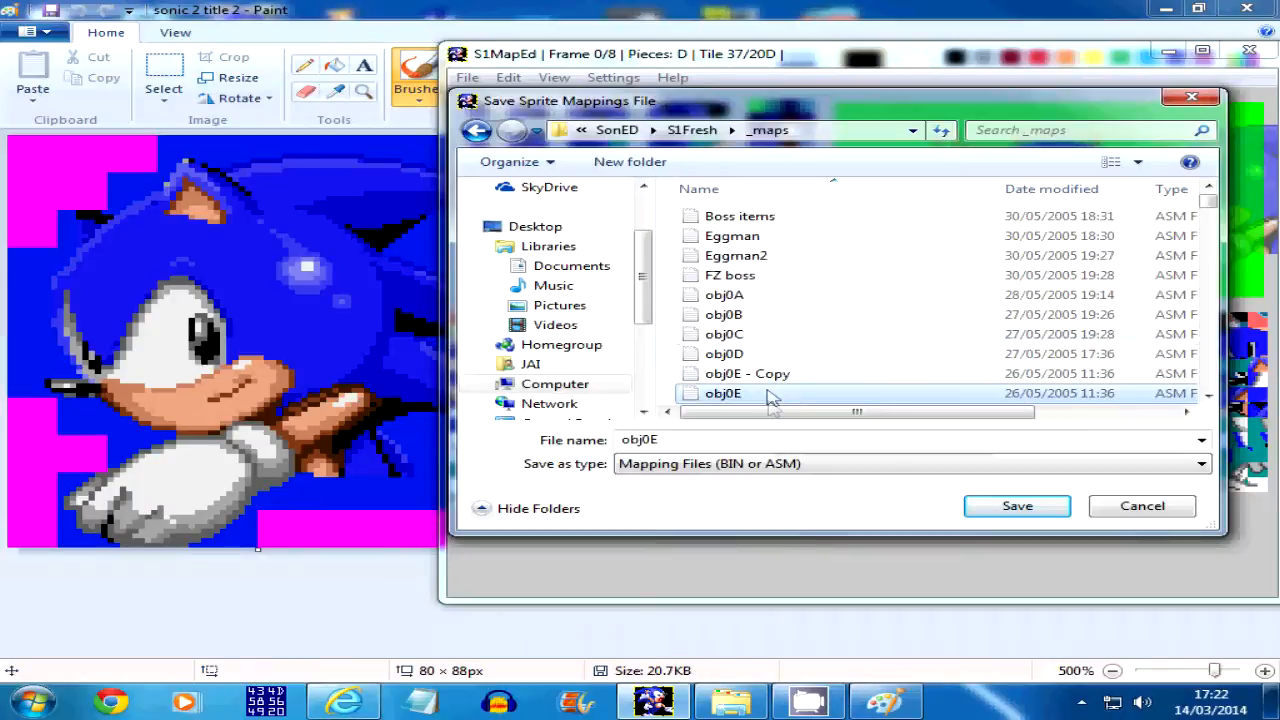
pyautogui.click(996, 514)
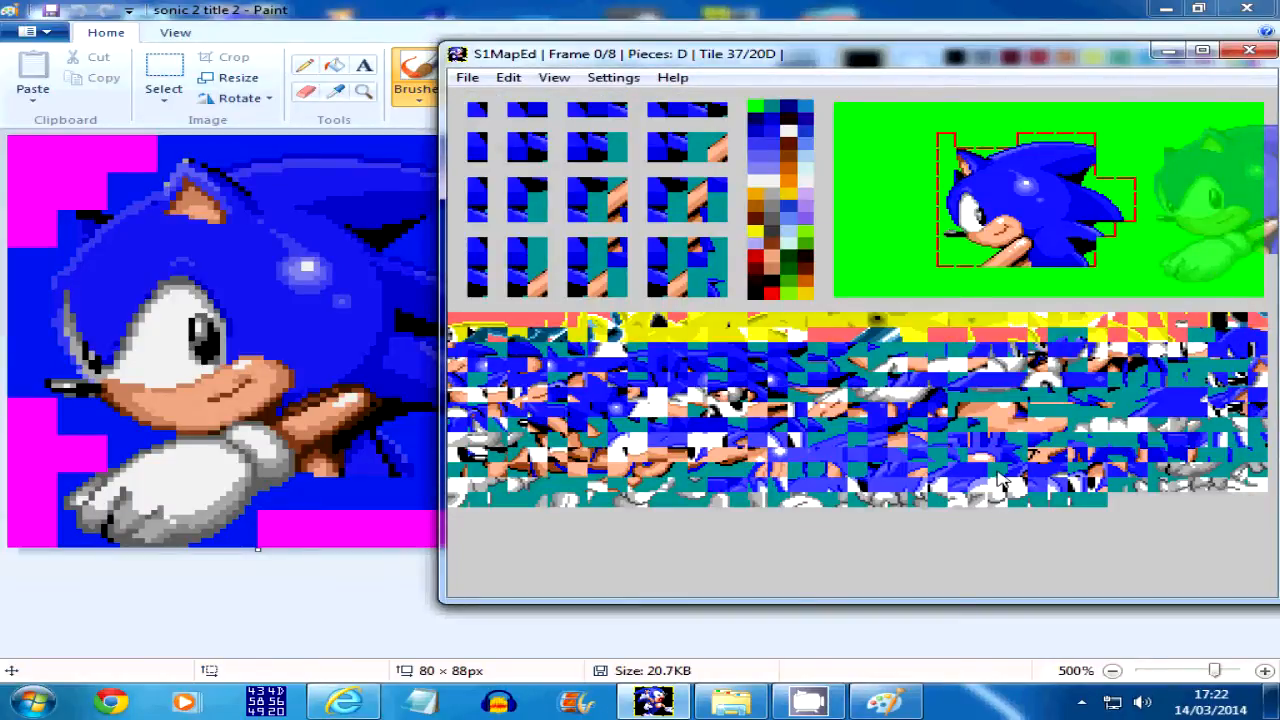
# Go back and forth through the saved frames to check Sonic's poses, ending at frame 0
pyautogui.press('Right')
pyautogui.press('Right')
pyautogui.press('Right')
pyautogui.press('Right')
pyautogui.press('Right')
pyautogui.press('Right')
pyautogui.press('Right')
pyautogui.press('Left')
pyautogui.press('Left')
pyautogui.press('Left')
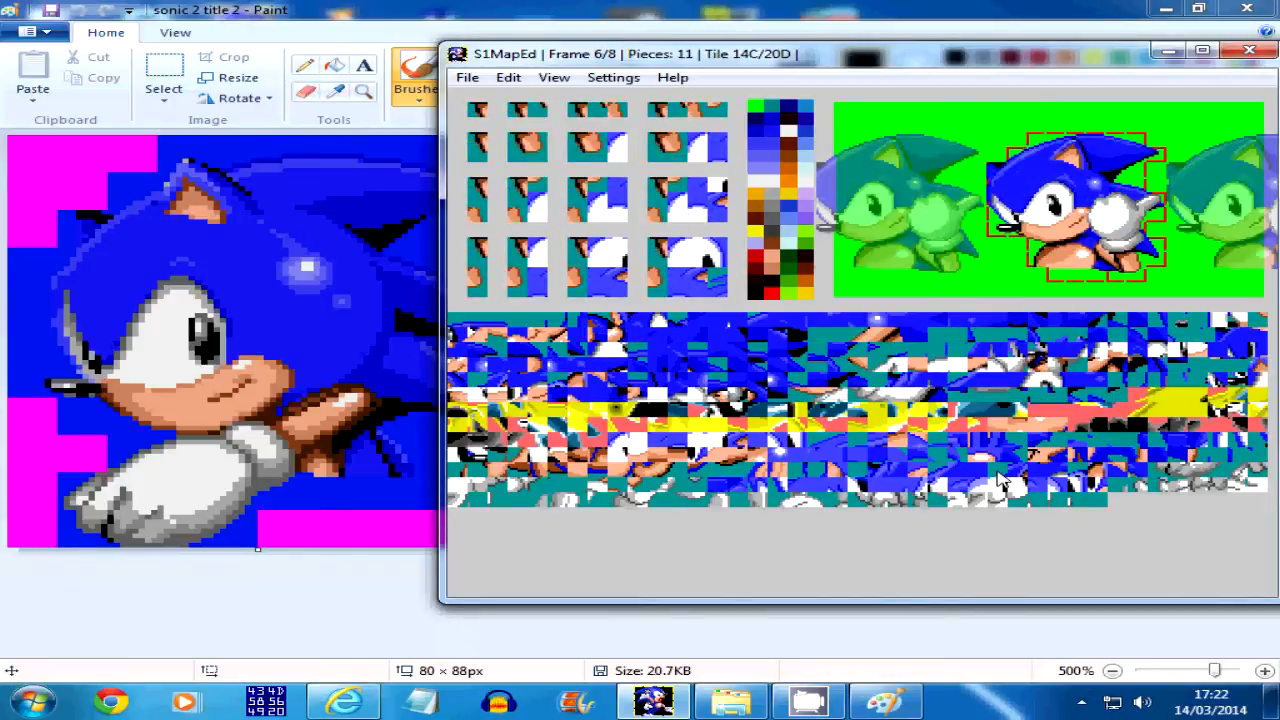
pyautogui.press('Right')
pyautogui.press('Right')
pyautogui.press('Right')
pyautogui.press('Right')
pyautogui.press('Right')
pyautogui.press('Right')
pyautogui.press('Right')
pyautogui.press('Right')
pyautogui.press('Right')
pyautogui.press('Right')
pyautogui.press('Right')
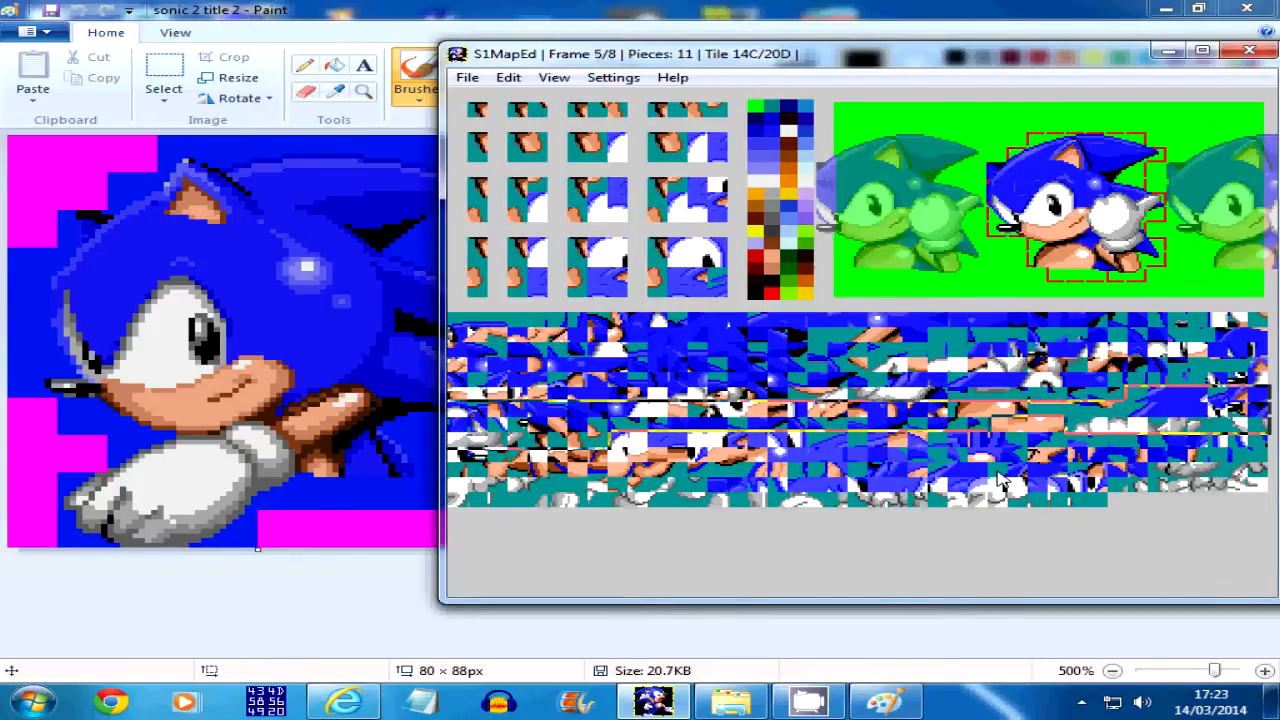
pyautogui.press('Left')
pyautogui.press('Left')
pyautogui.press('Left')
pyautogui.press('Left')
pyautogui.press('Left')
pyautogui.press('Left')
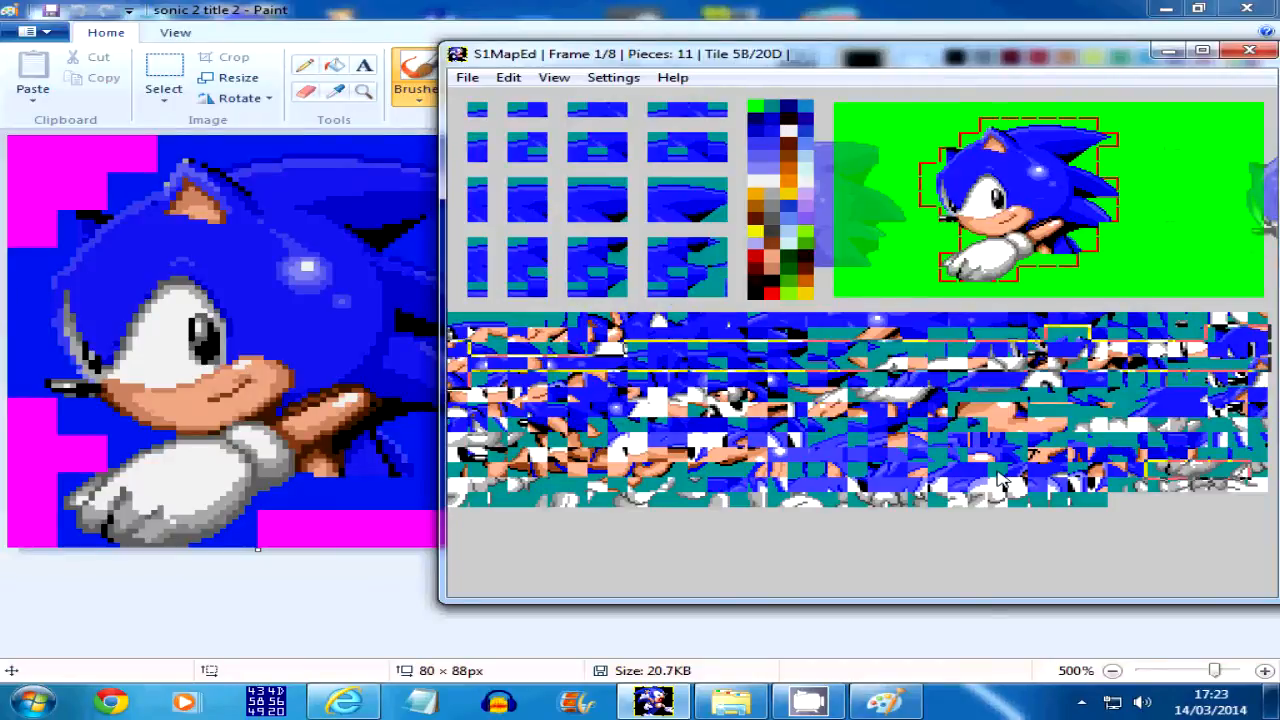
pyautogui.press('Left')
pyautogui.press('Left')
pyautogui.press('Right')
pyautogui.press('Right')
pyautogui.press('Right')
pyautogui.press('Left')
pyautogui.press('Left')
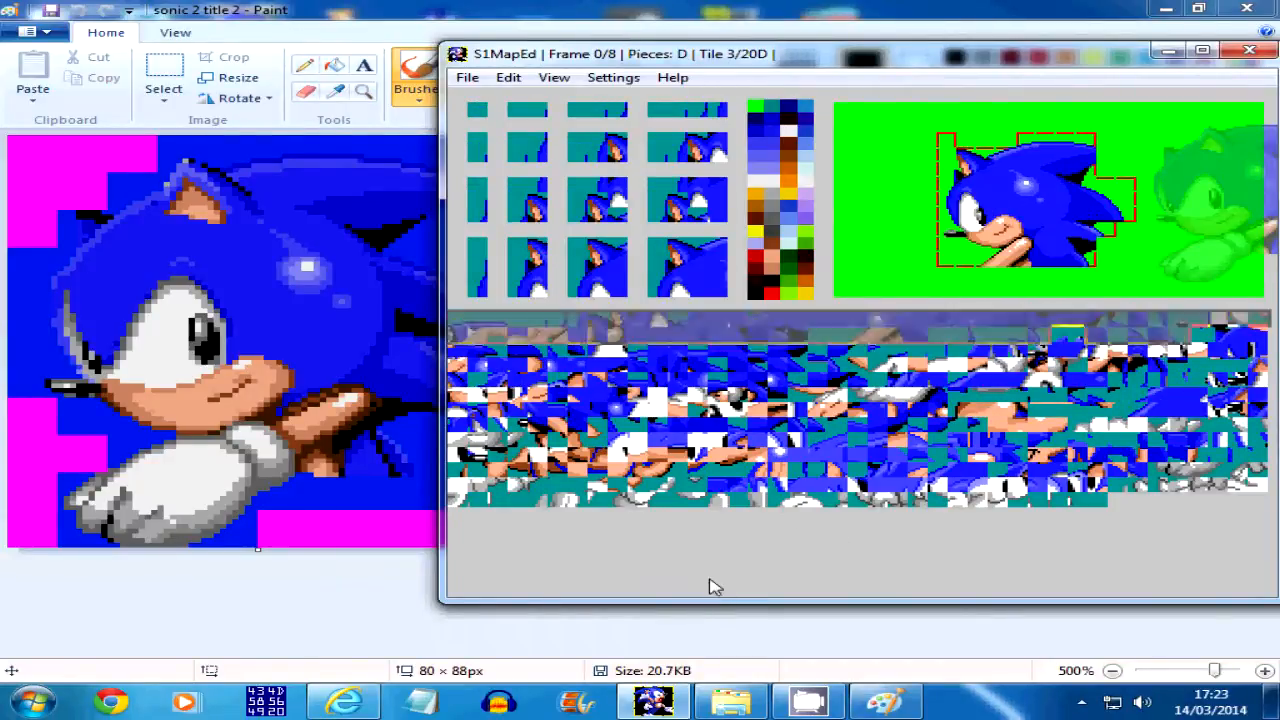
# Switch to the S1Fresh folder in File Explorer, run the build batch file and select the s1built ROM
pyautogui.click(731, 700)
pyautogui.scroll(-3, 290, 240)
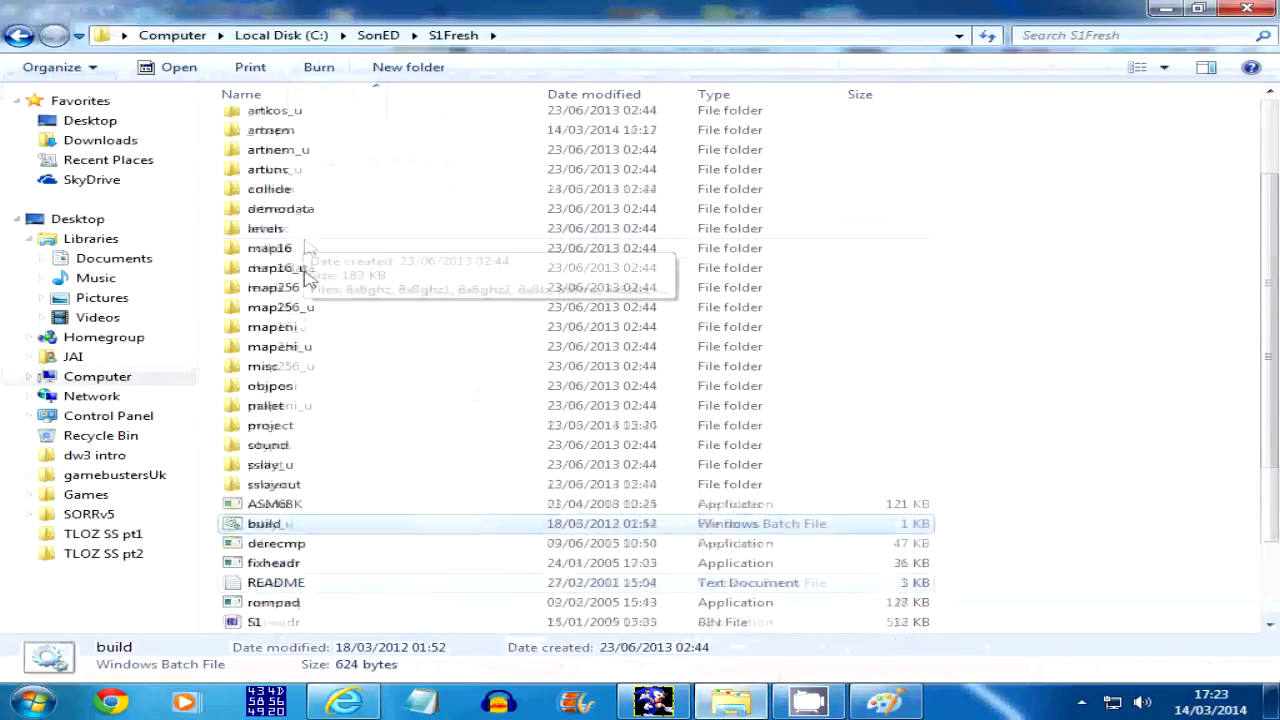
pyautogui.doubleClick(268, 466)
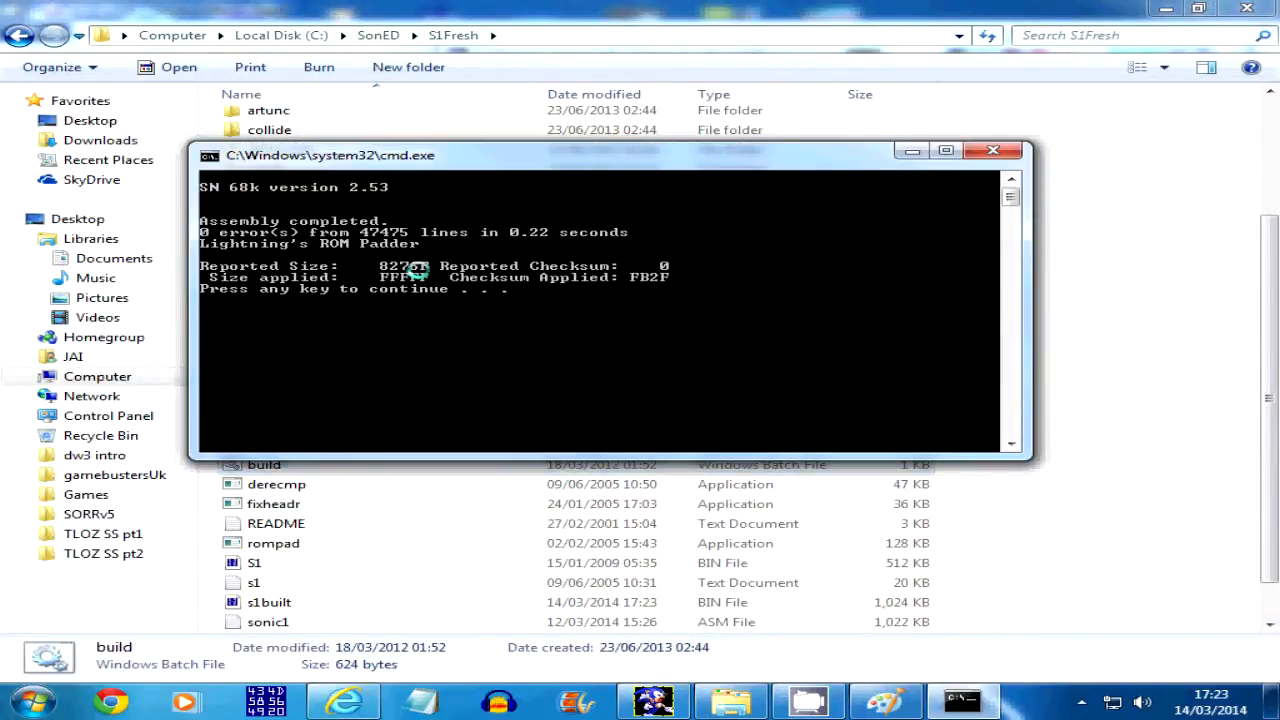
pyautogui.press('Return')
pyautogui.scroll(-1, 318, 570)
pyautogui.click(319, 568)
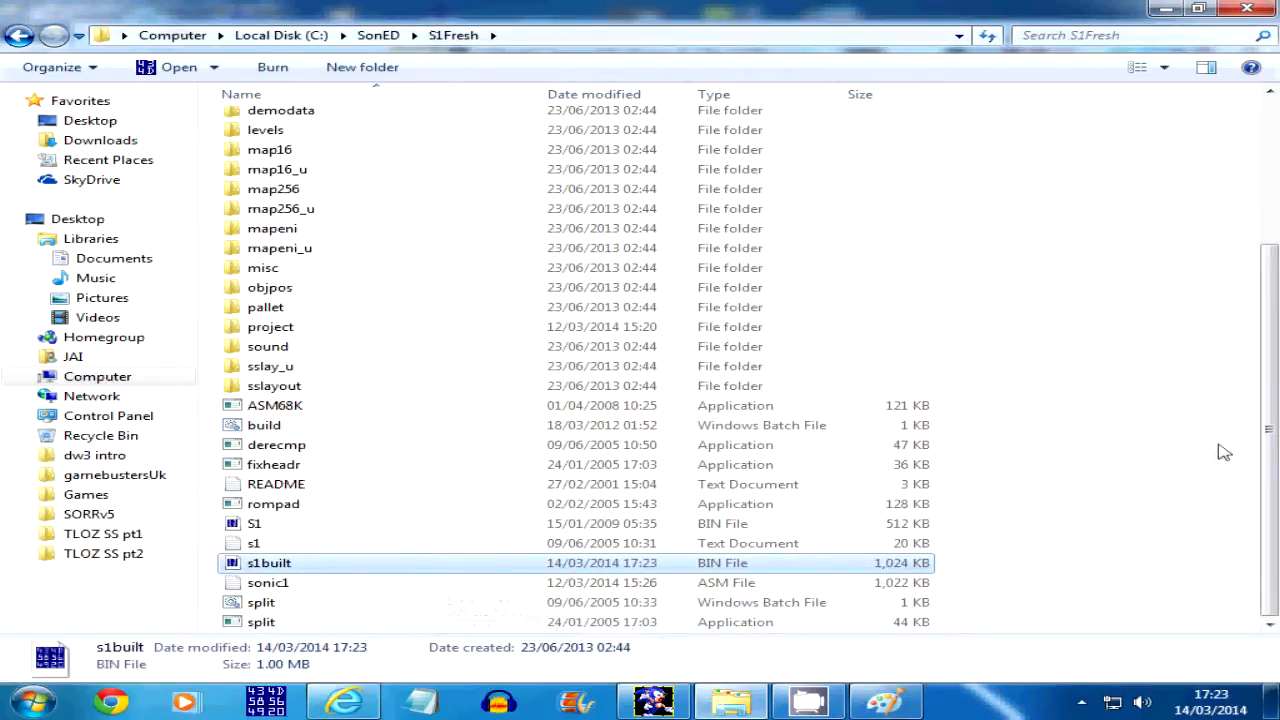
# Minimise the open windows and load the rebuilt Sonic the Hedgehog ROM in Fusion as a Genesis / 32X game
pyautogui.click(1166, 8)
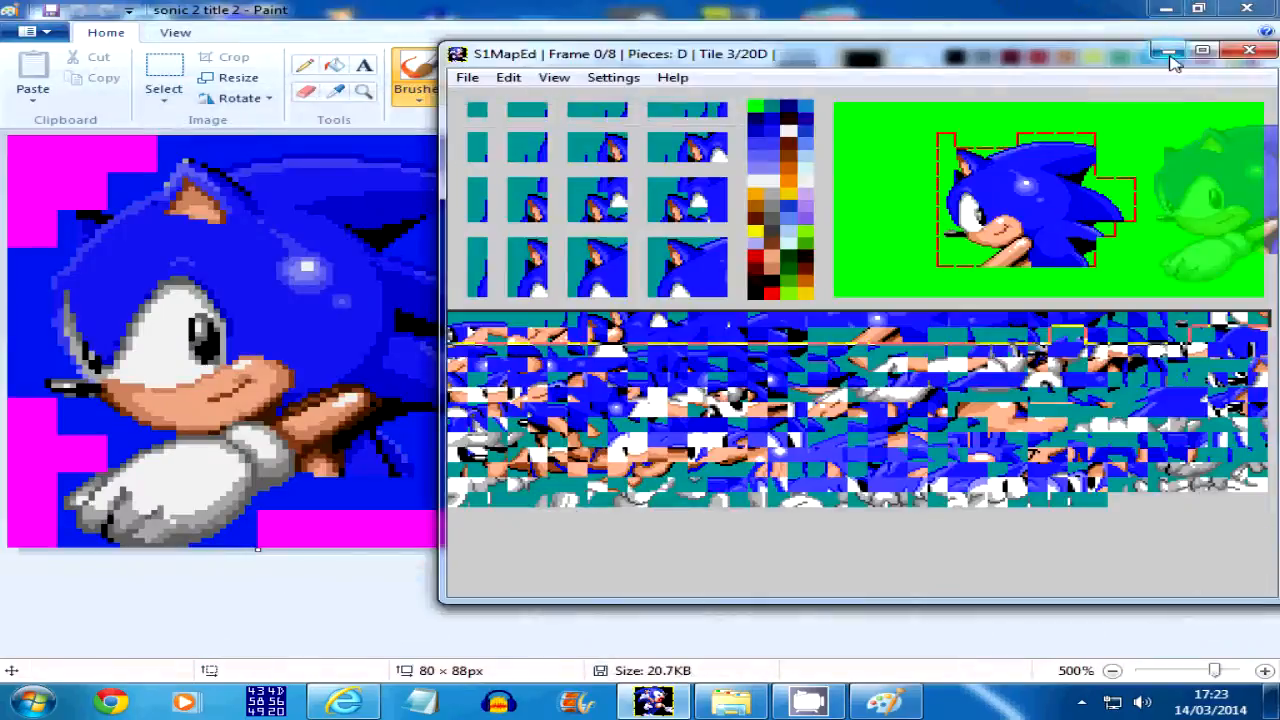
pyautogui.click(1168, 46)
pyautogui.click(1163, 8)
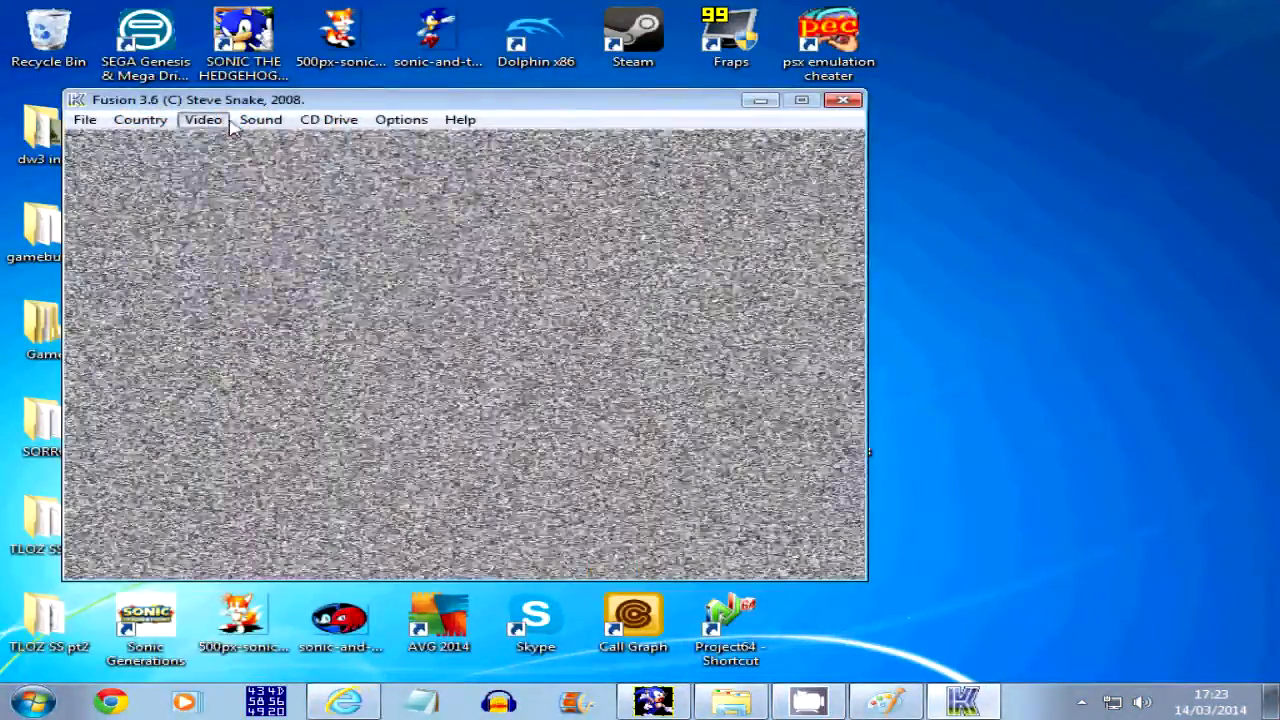
pyautogui.click(221, 121)
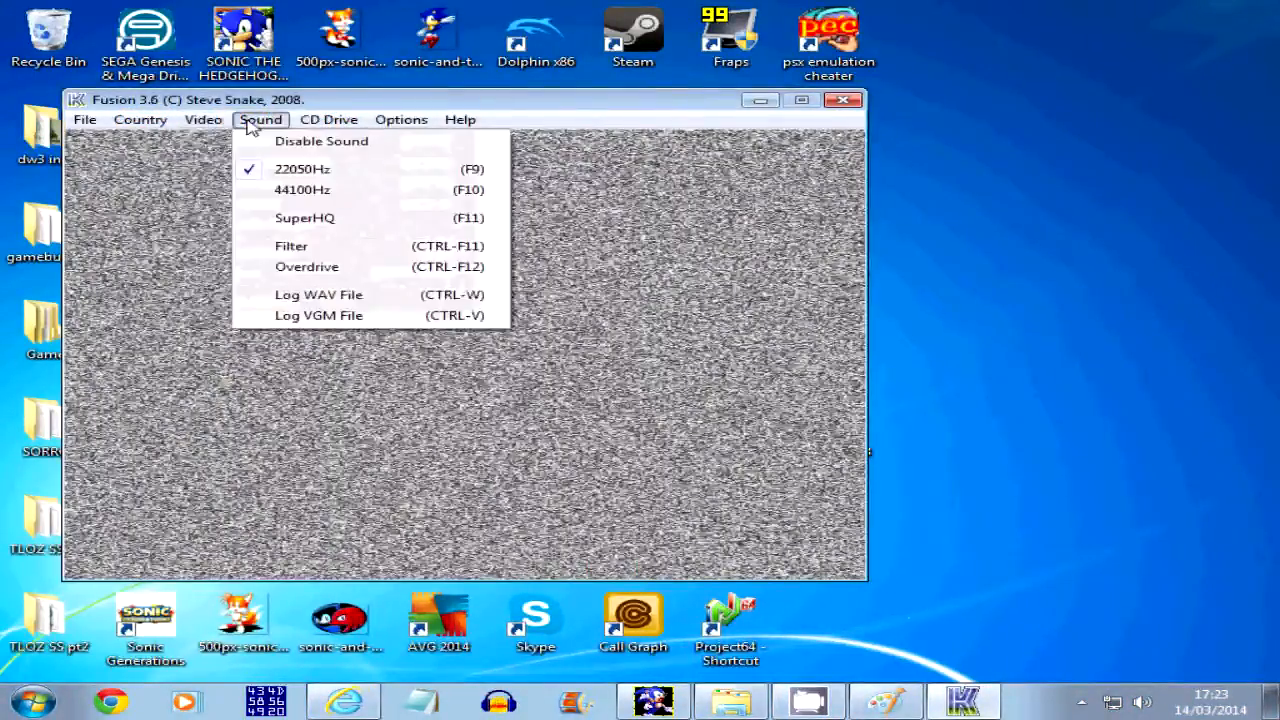
pyautogui.moveTo(250, 130)
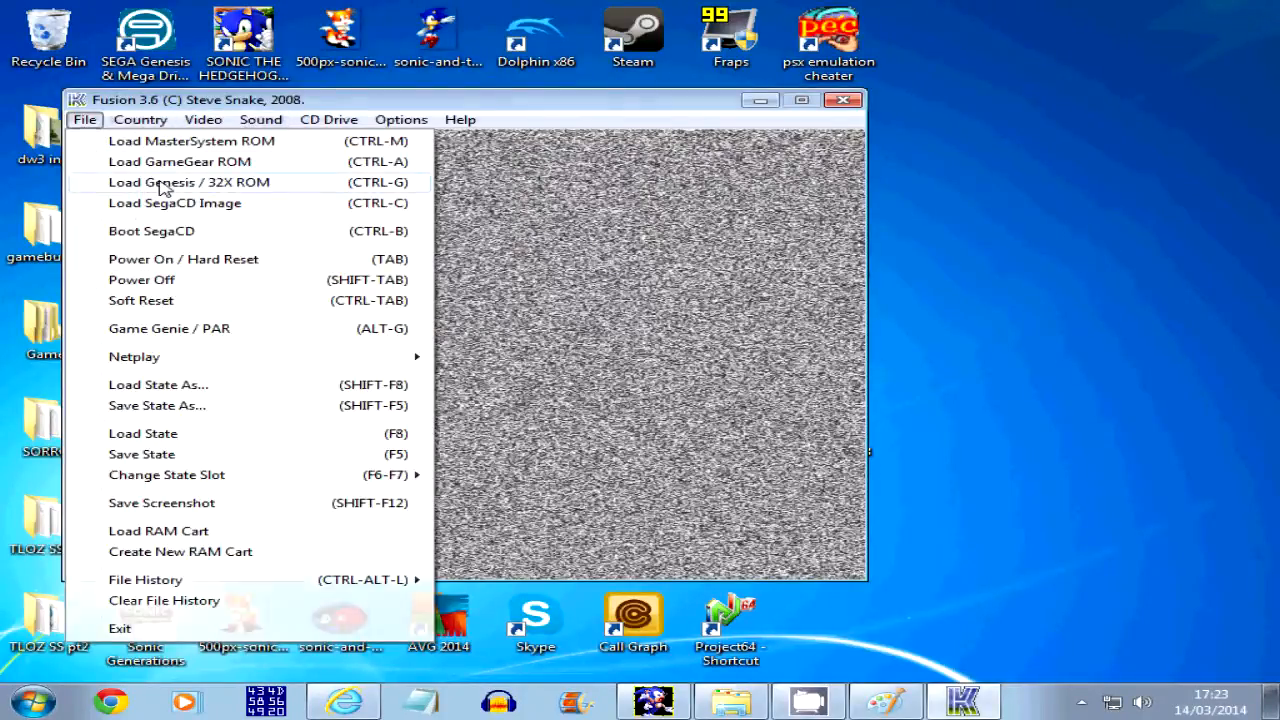
pyautogui.click(168, 190)
pyautogui.click(660, 556)
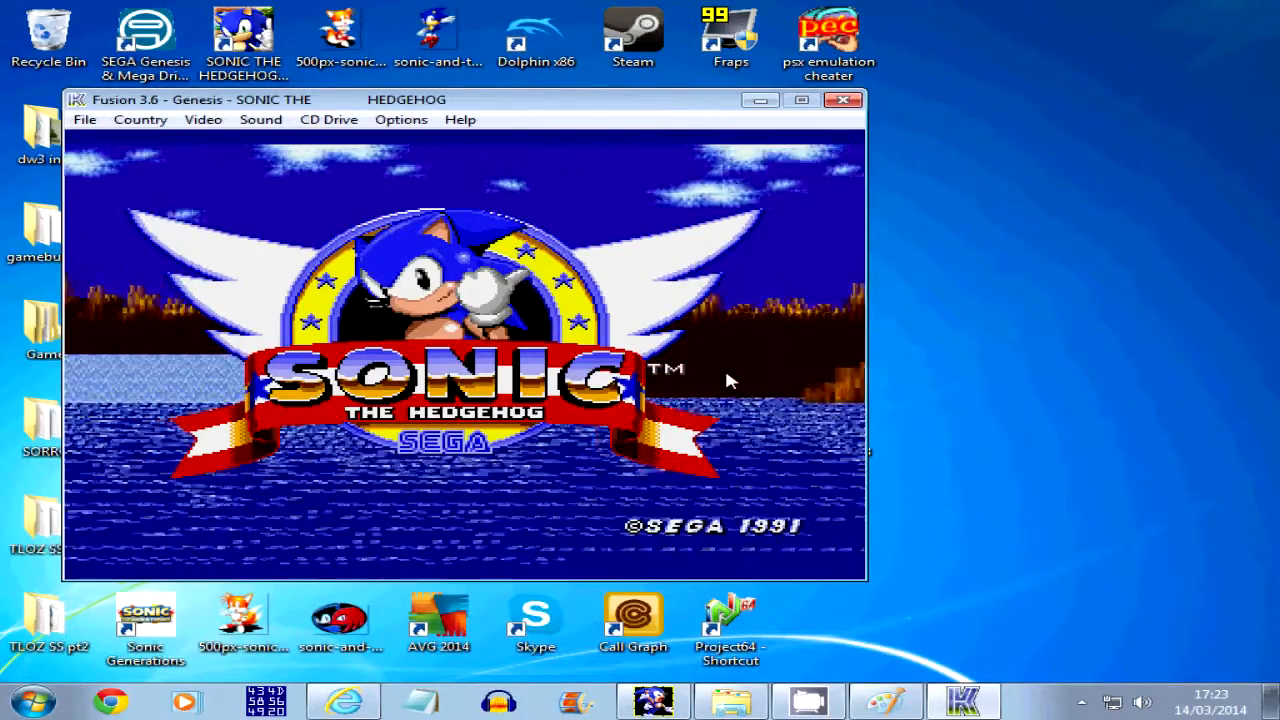
# Start the game from the title screen and lower Fusion's volume in the Windows volume mixer
pyautogui.press('Return')
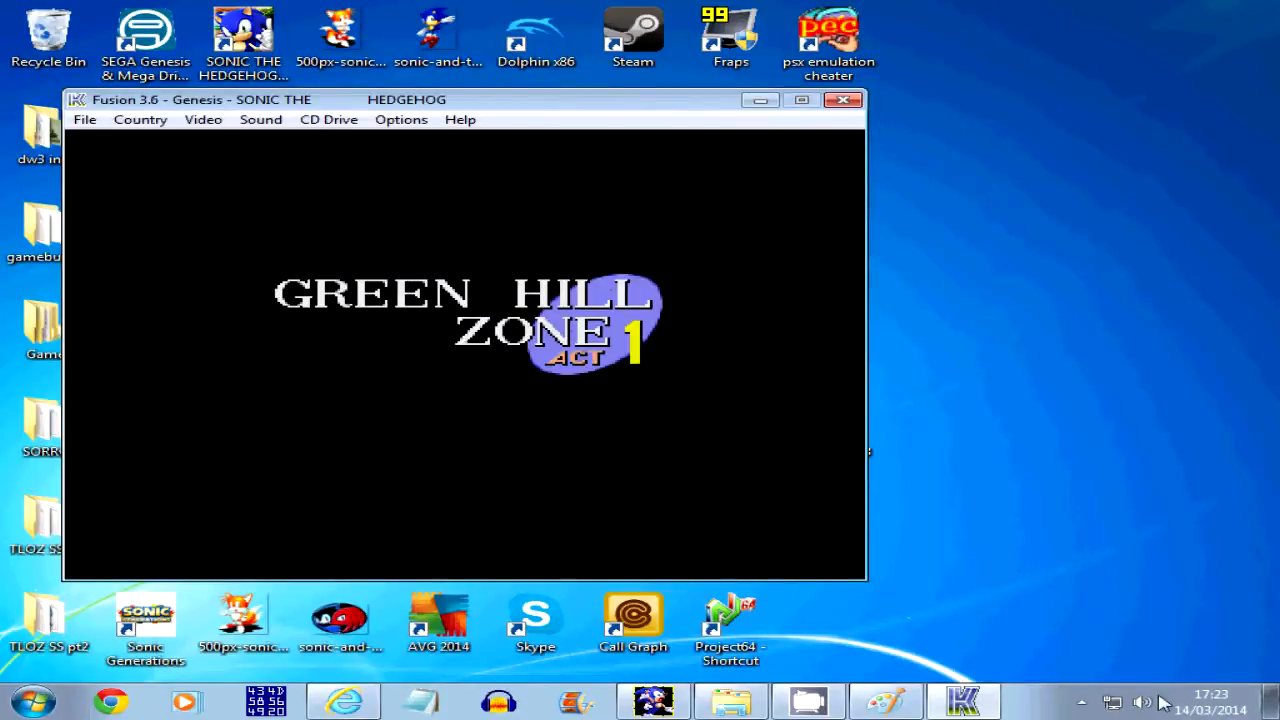
pyautogui.click(1141, 703)
pyautogui.click(1140, 663)
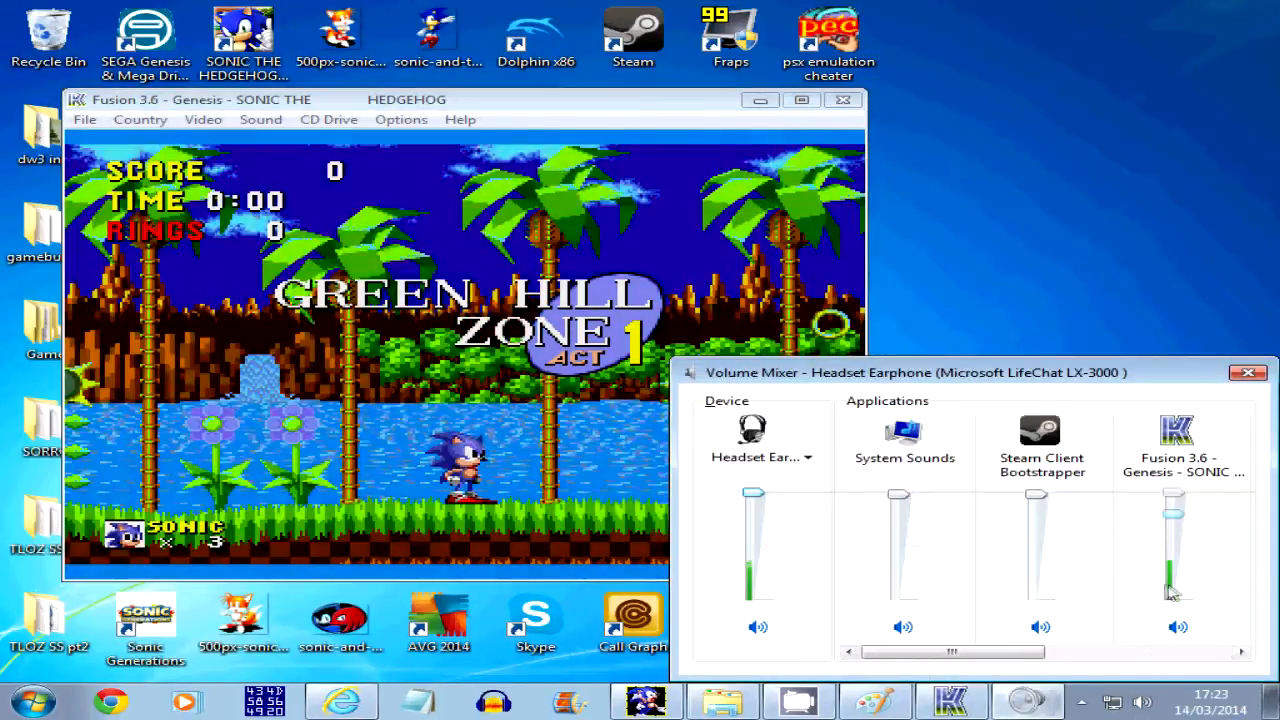
pyautogui.click(1250, 372)
# Move Sonic briefly through Green Hill Zone Act 1 and restart the game
pyautogui.press('Right')
pyautogui.press('a')
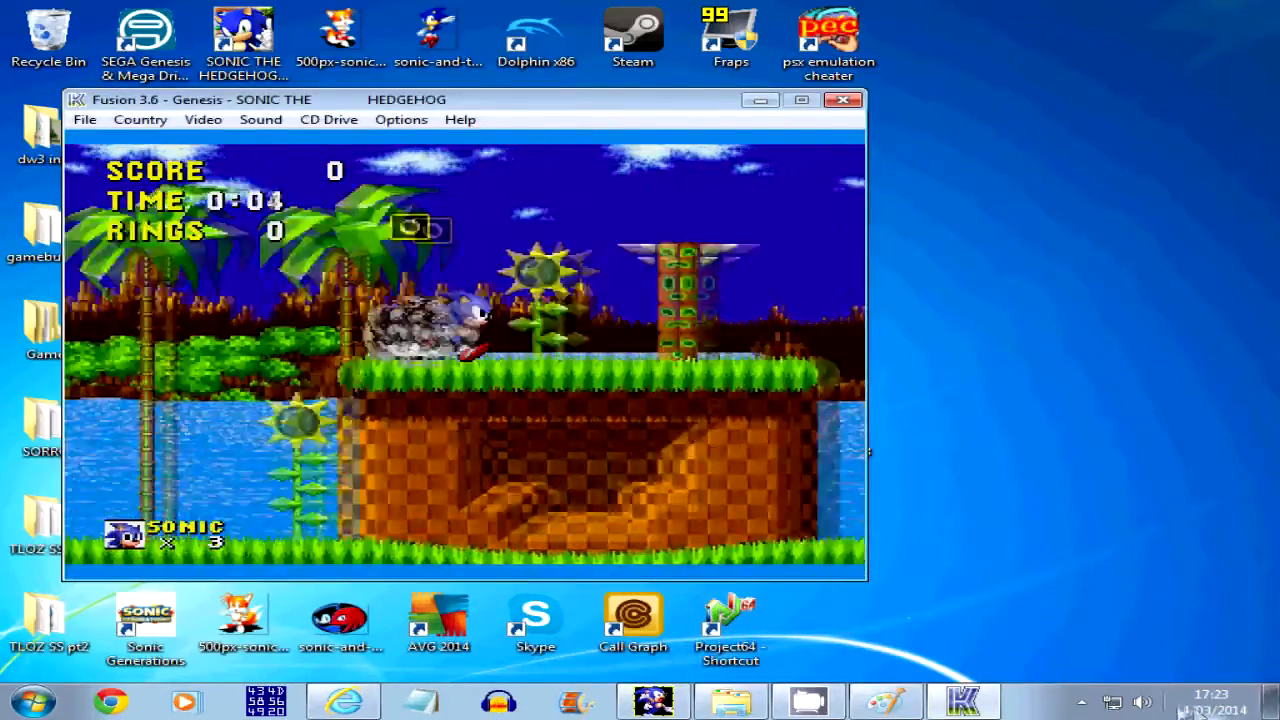
pyautogui.press('Return')
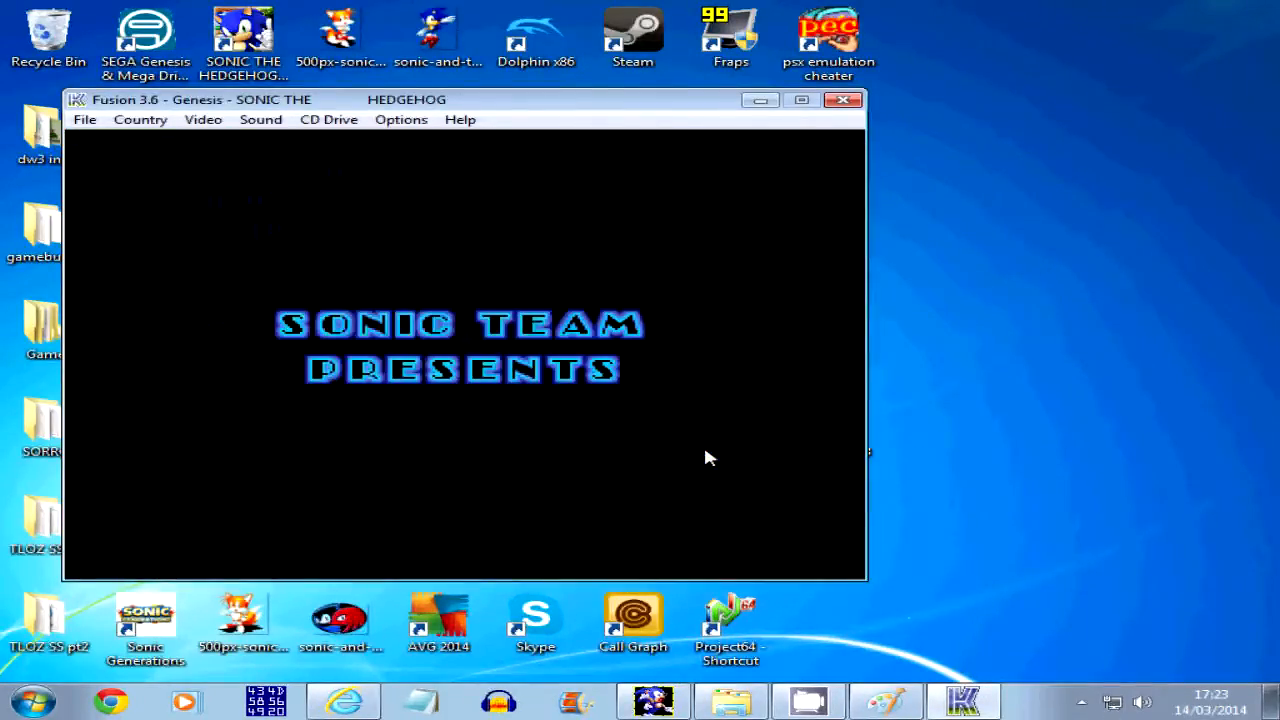
# Pause the title screen repeatedly to examine each pose of Sonic's new animation, and return to S1MapEd
pyautogui.click(207, 127)
pyautogui.moveTo(172, 121)
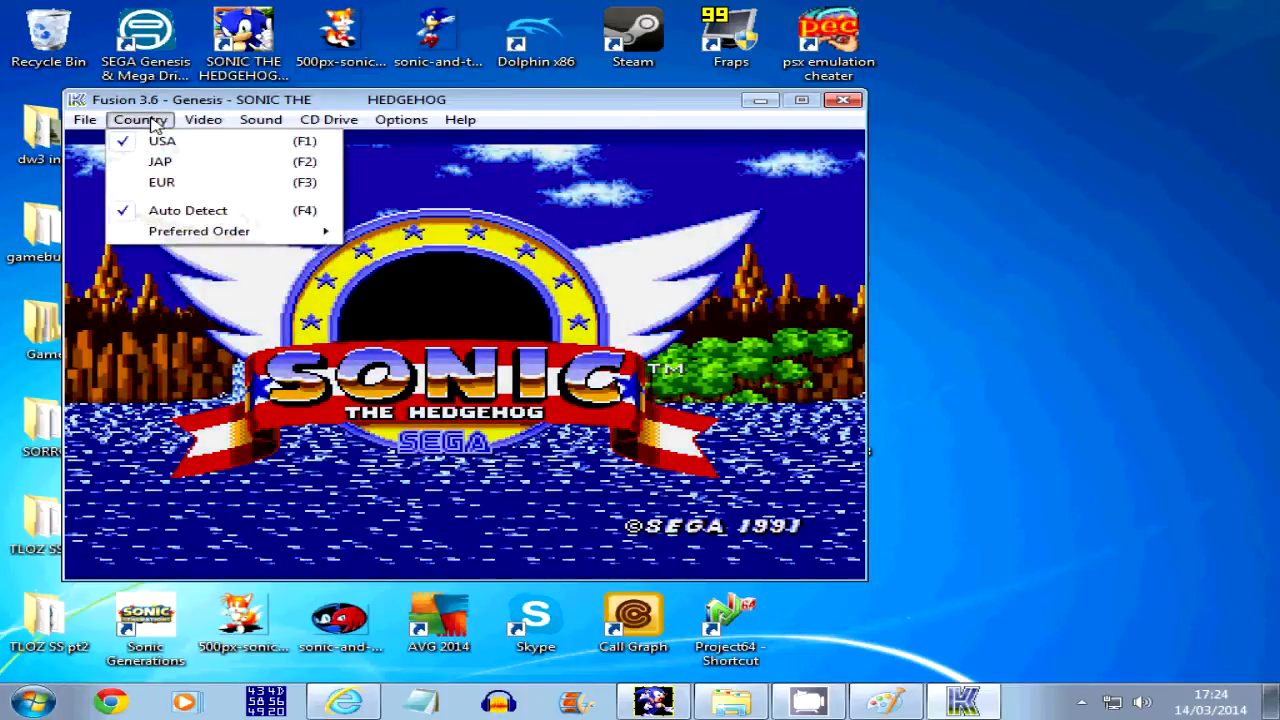
pyautogui.moveTo(248, 128)
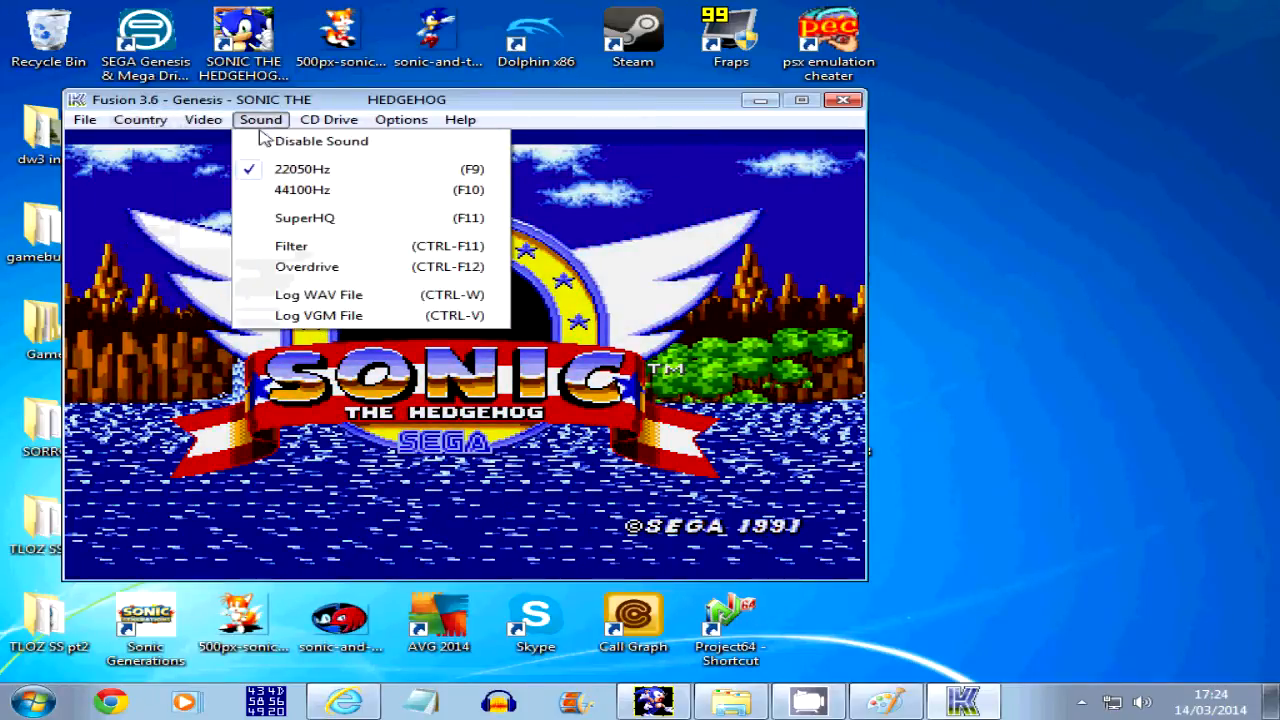
pyautogui.click(152, 124)
pyautogui.click(152, 124)
pyautogui.click(151, 122)
pyautogui.click(151, 122)
pyautogui.click(152, 124)
pyautogui.click(152, 124)
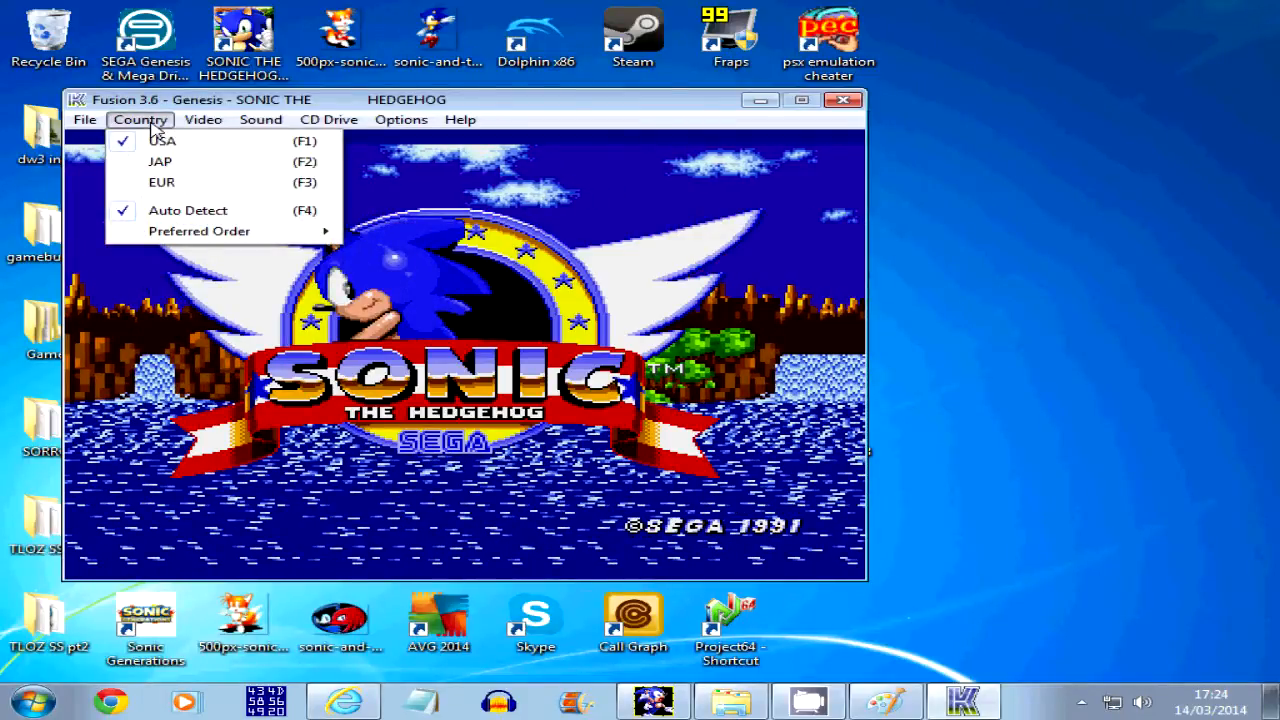
pyautogui.click(152, 124)
pyautogui.click(152, 124)
pyautogui.click(152, 124)
pyautogui.click(152, 124)
pyautogui.click(152, 124)
pyautogui.click(152, 124)
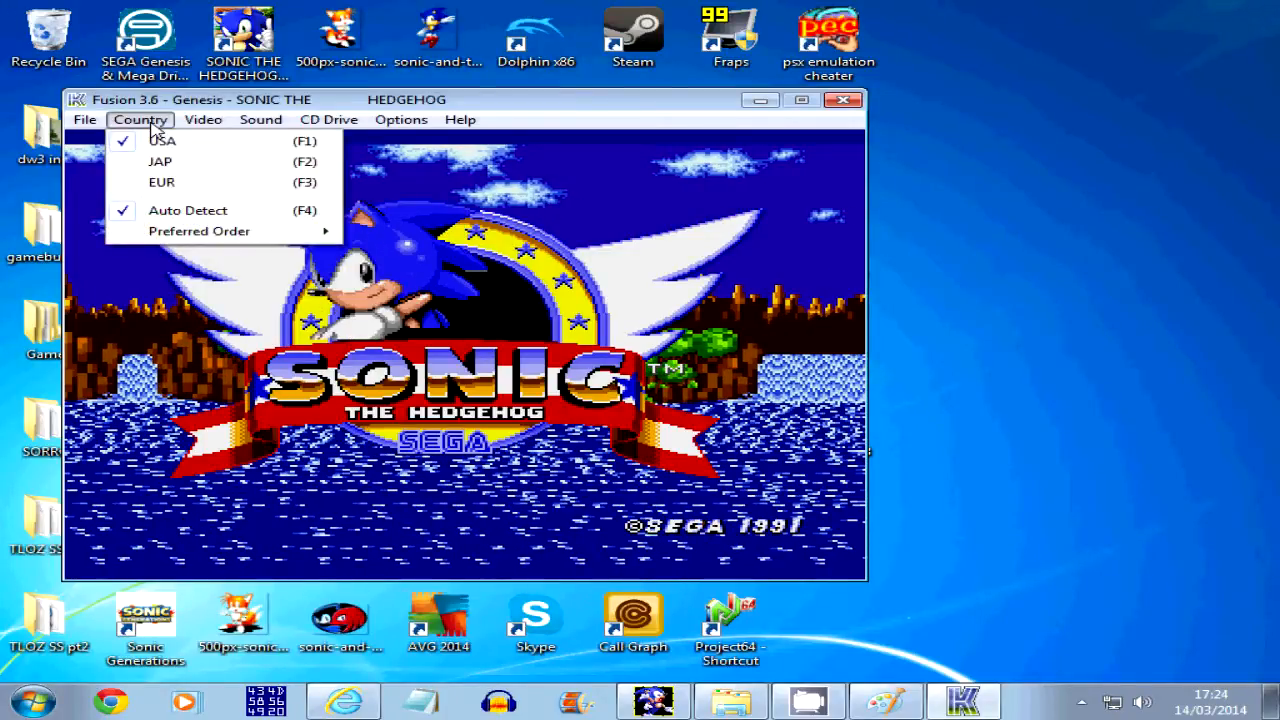
pyautogui.click(152, 129)
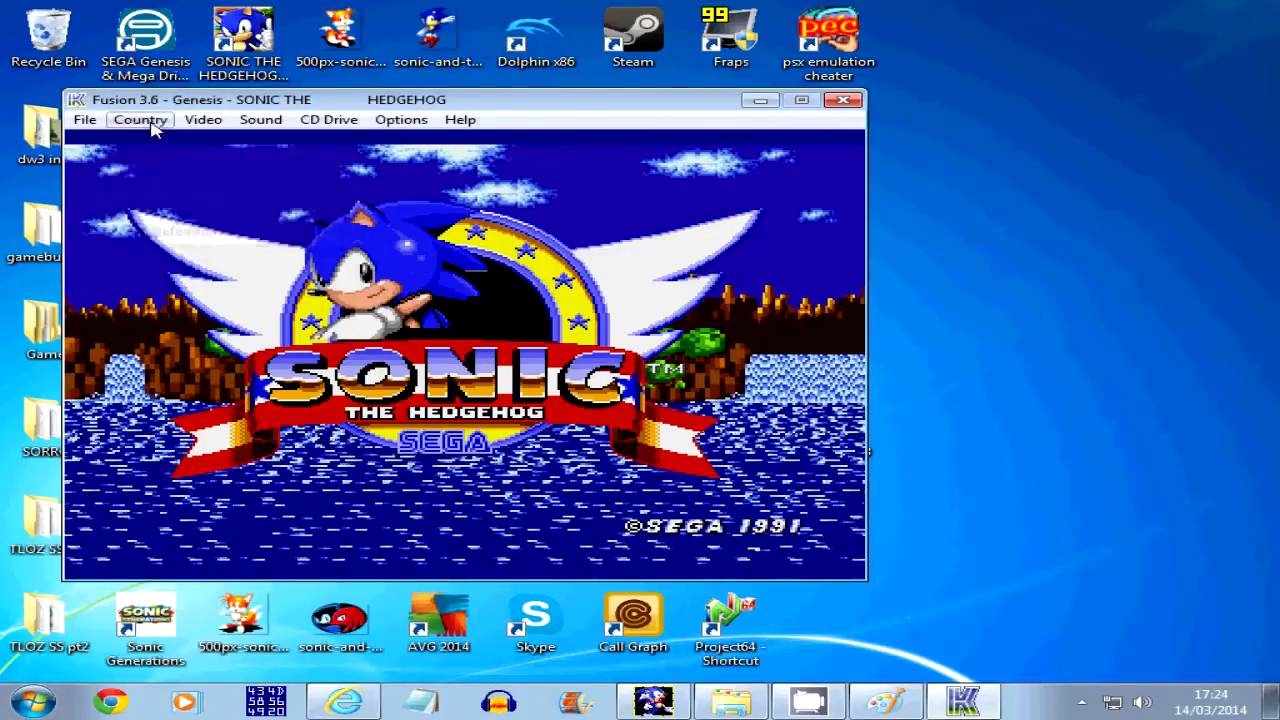
pyautogui.click(152, 129)
pyautogui.click(152, 129)
pyautogui.click(152, 129)
pyautogui.click(152, 129)
pyautogui.click(152, 129)
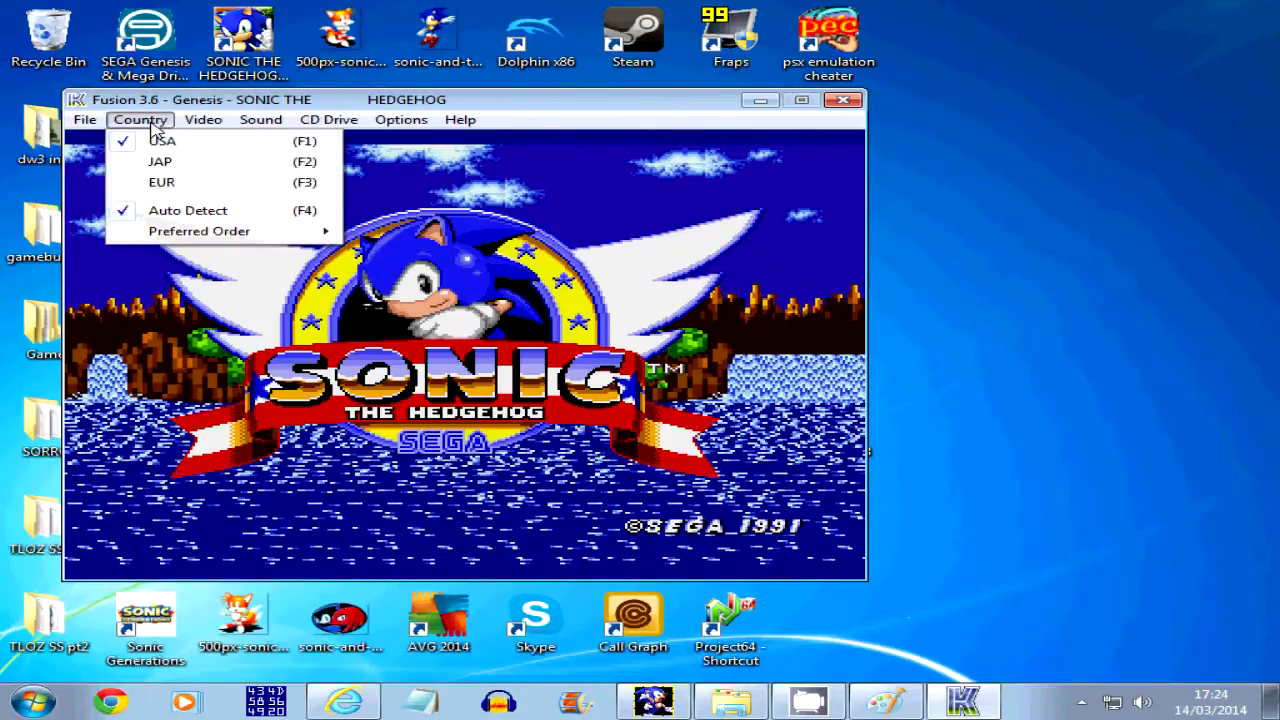
pyautogui.click(152, 129)
pyautogui.click(152, 129)
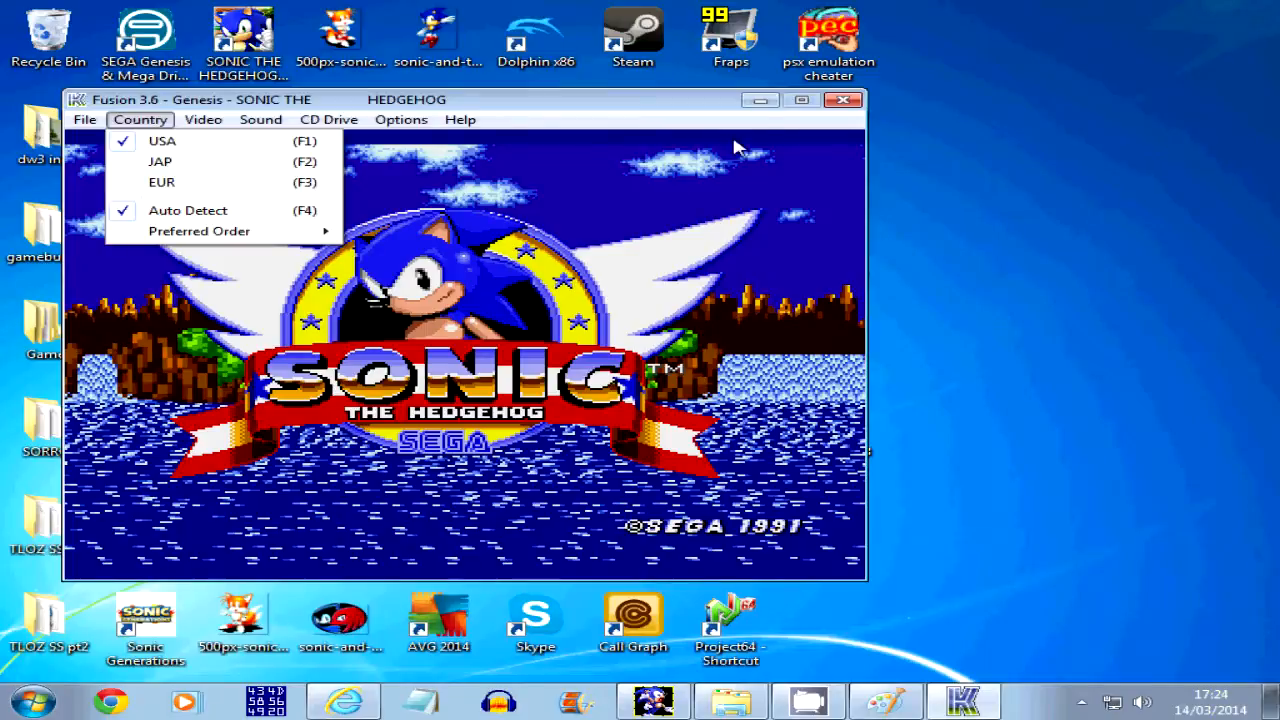
pyautogui.click(193, 124)
pyautogui.click(968, 702)
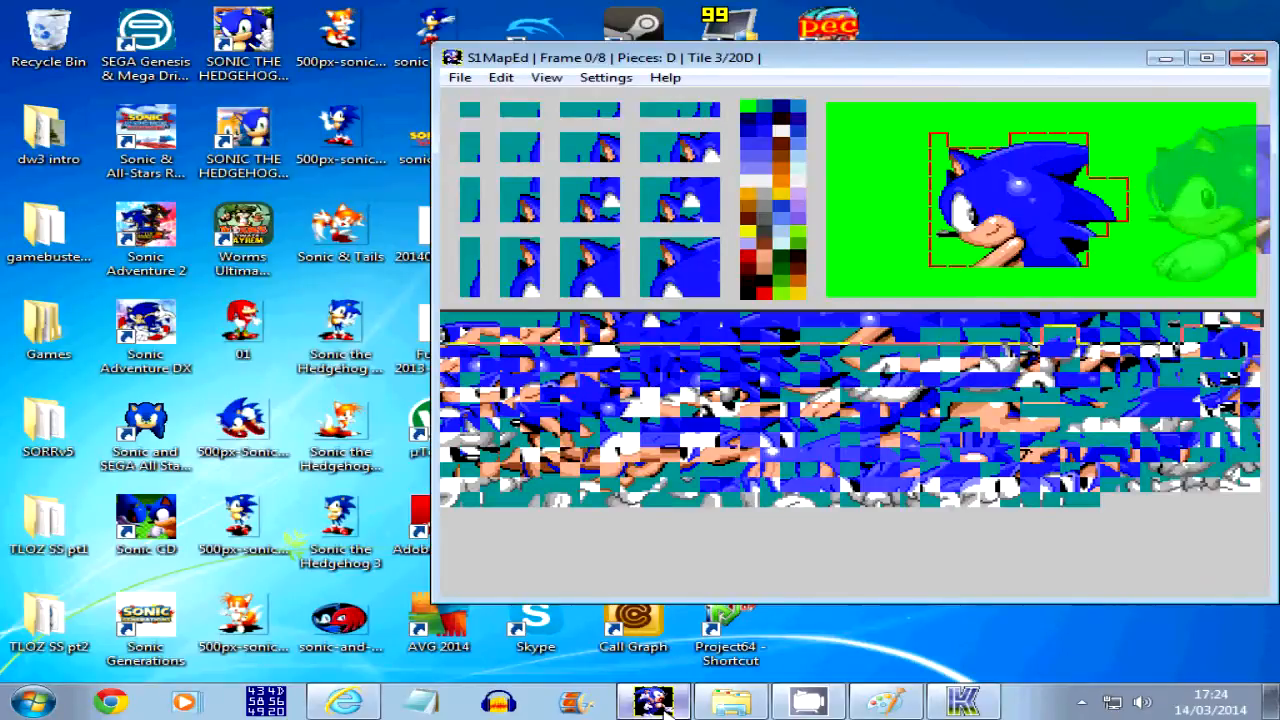
# Step back and forth through frames 0 to 2 to compare the position of Sonic's sprite
pyautogui.press('Right')
pyautogui.press('Left')
pyautogui.press('Right')
pyautogui.press('Left')
pyautogui.press('Right')
pyautogui.press('Right')
pyautogui.press('Left')
# Shift all the mapping pieces of frame 2 up by about one tile and compare them with the neighbouring frames
pyautogui.press('Right')
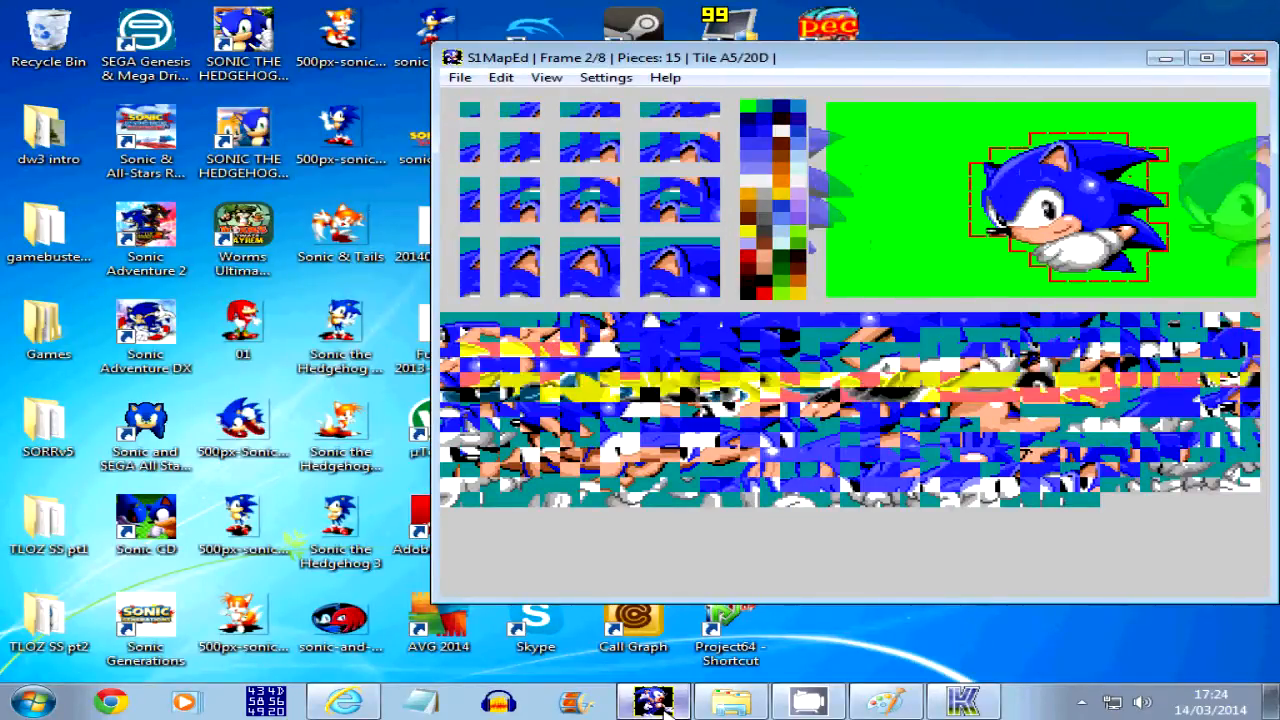
pyautogui.press('Left')
pyautogui.press('Right')
pyautogui.press('Left')
pyautogui.press('Right')
pyautogui.press('Left')
pyautogui.press('Right')
pyautogui.press('Left')
pyautogui.press('Right')
pyautogui.press('Right')
pyautogui.press('Left')
pyautogui.press('Right')
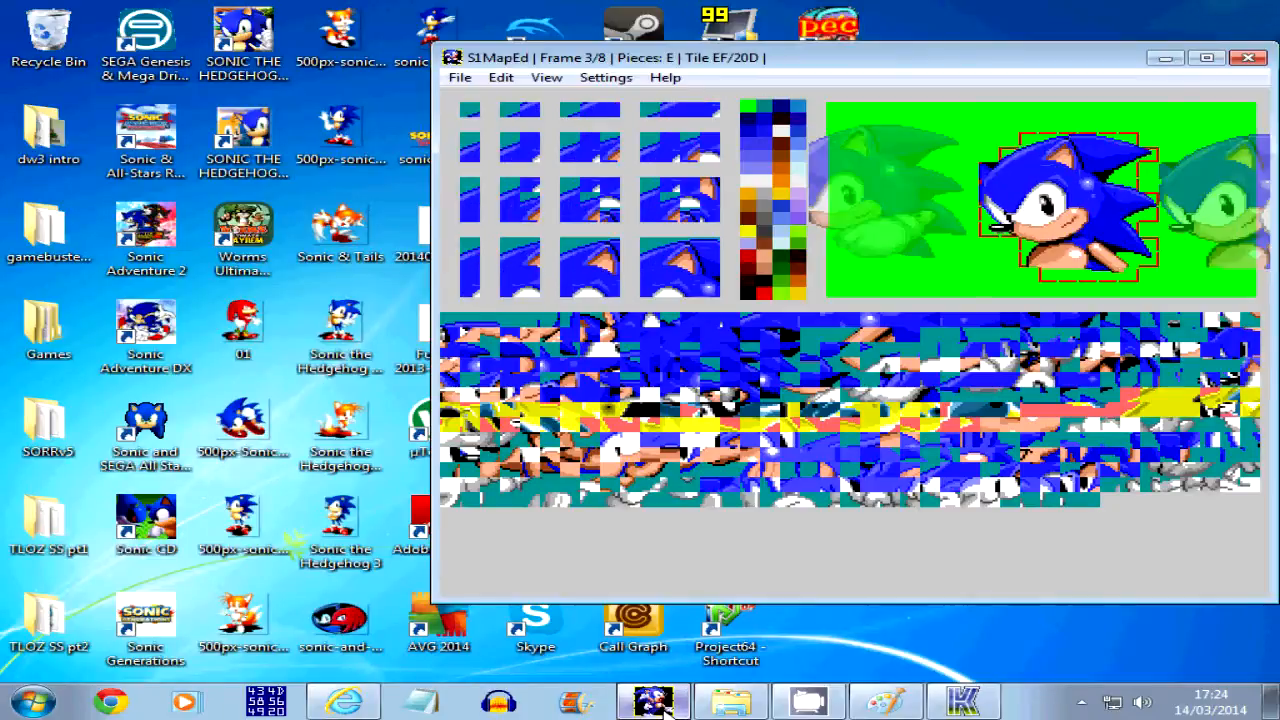
pyautogui.press('Left')
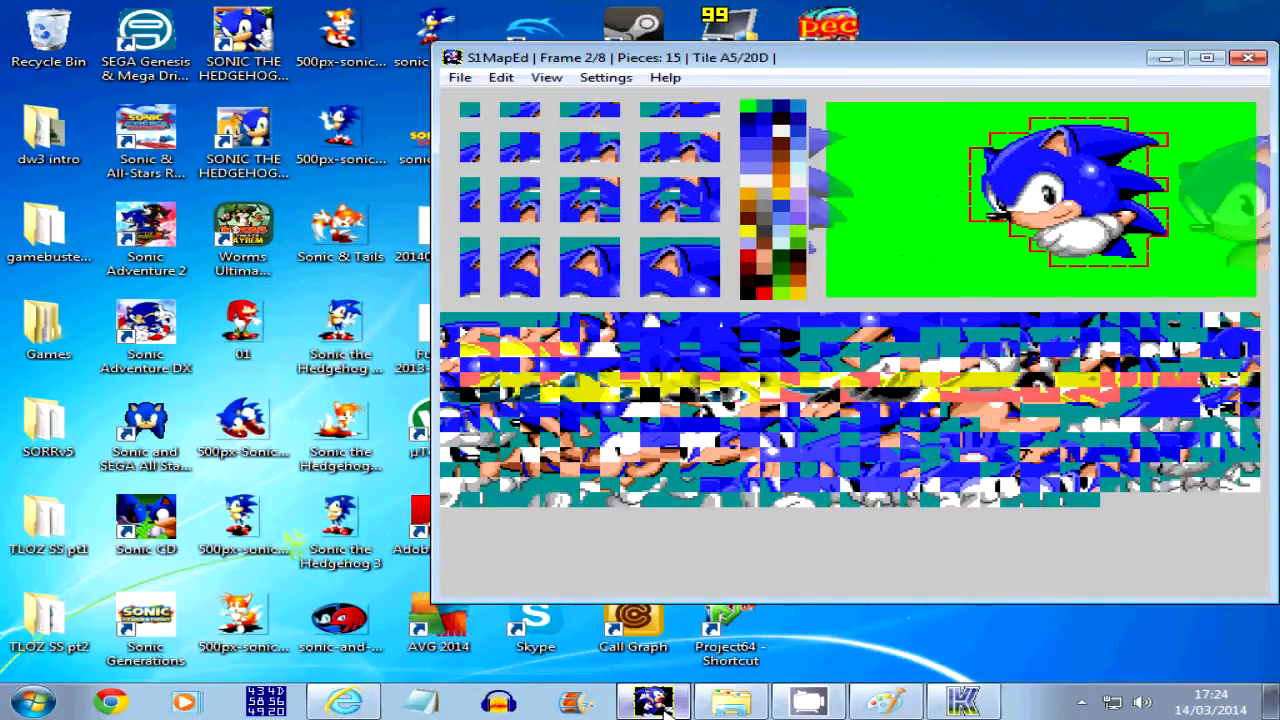
# Shift the mapping pieces of frame 3 and the following pointing poses up by about one tile to line up with frame 2
pyautogui.press('Right')
pyautogui.press('Right')
pyautogui.press('Right')
pyautogui.press('Left')
pyautogui.press('Left')
pyautogui.press('Left')
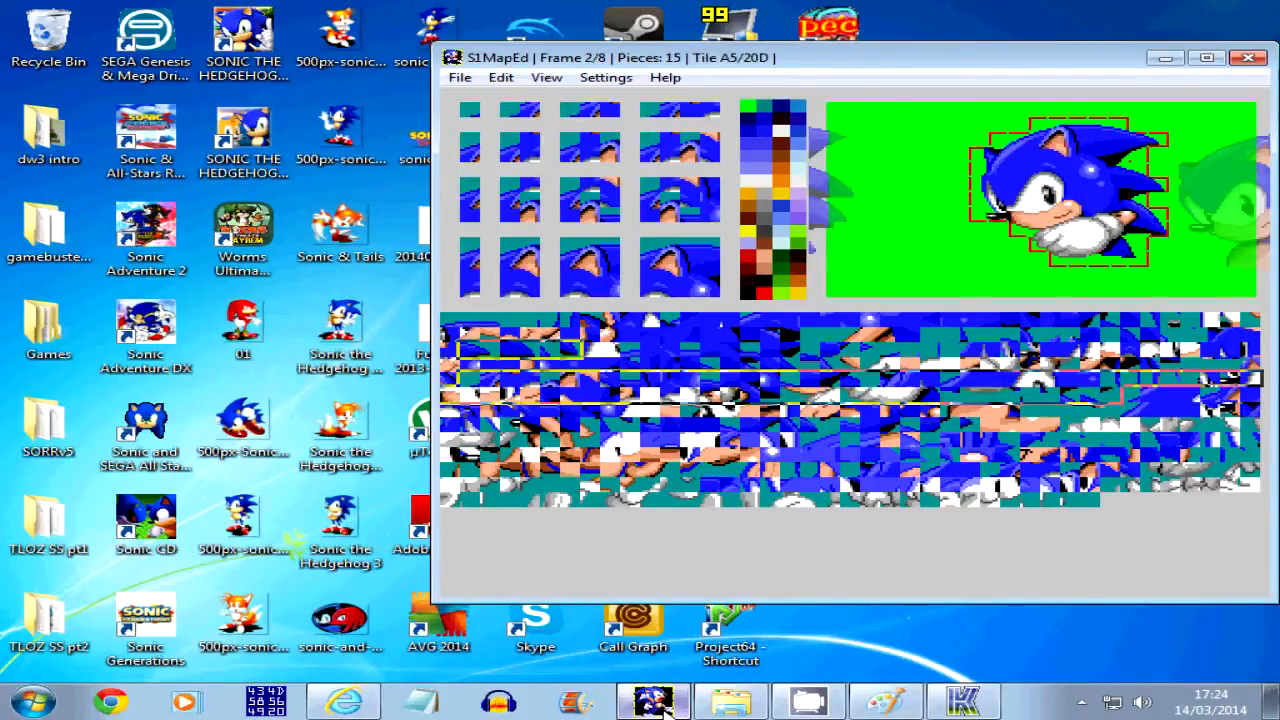
pyautogui.press('Left')
pyautogui.press('Left')
pyautogui.press('Right')
pyautogui.press('Right')
pyautogui.press('Right')
pyautogui.press('Right')
pyautogui.press('Right')
pyautogui.press('Right')
pyautogui.press('Right')
pyautogui.press('Left')
pyautogui.press('Left')
pyautogui.press('Left')
pyautogui.press('Left')
pyautogui.press('Left')
pyautogui.press('Left')
pyautogui.press('Left')
pyautogui.press('Right')
pyautogui.press('Right')
pyautogui.press('Right')
pyautogui.press('Right')
pyautogui.press('Right')
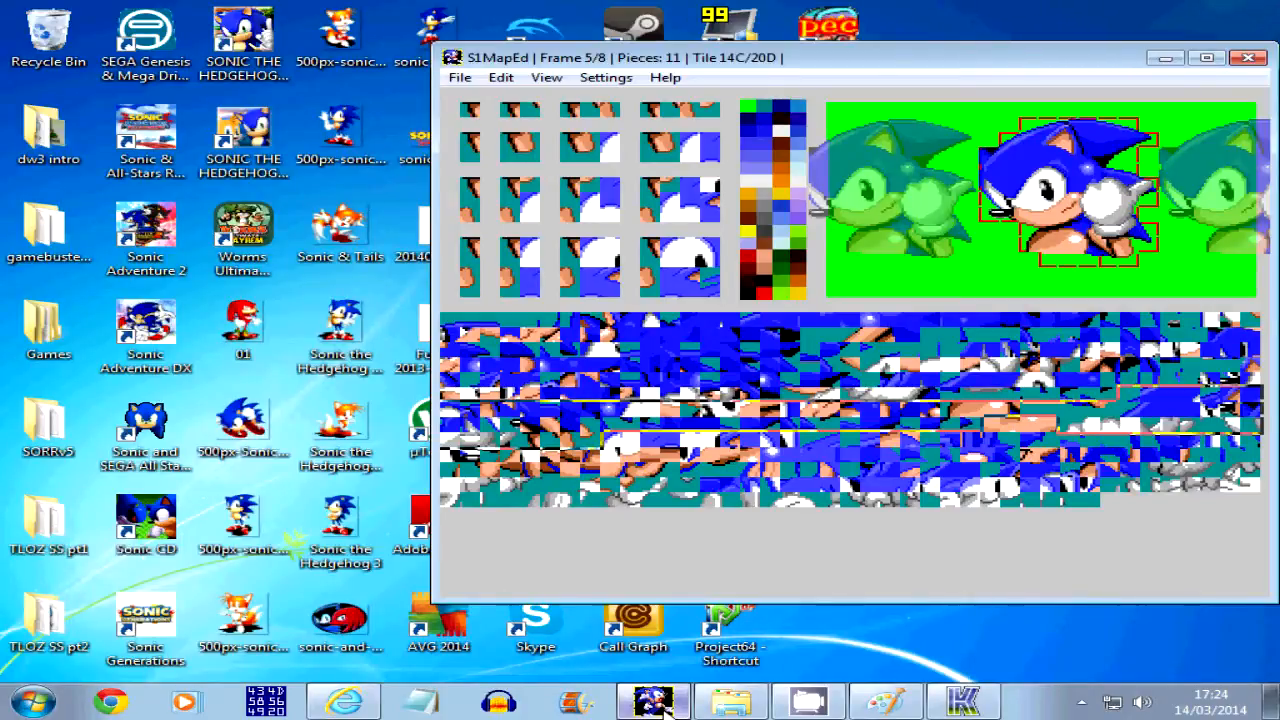
# Recheck frame 3 against its neighbours and step forward to frame 7 to examine the alignment
pyautogui.press('Left')
pyautogui.press('Left')
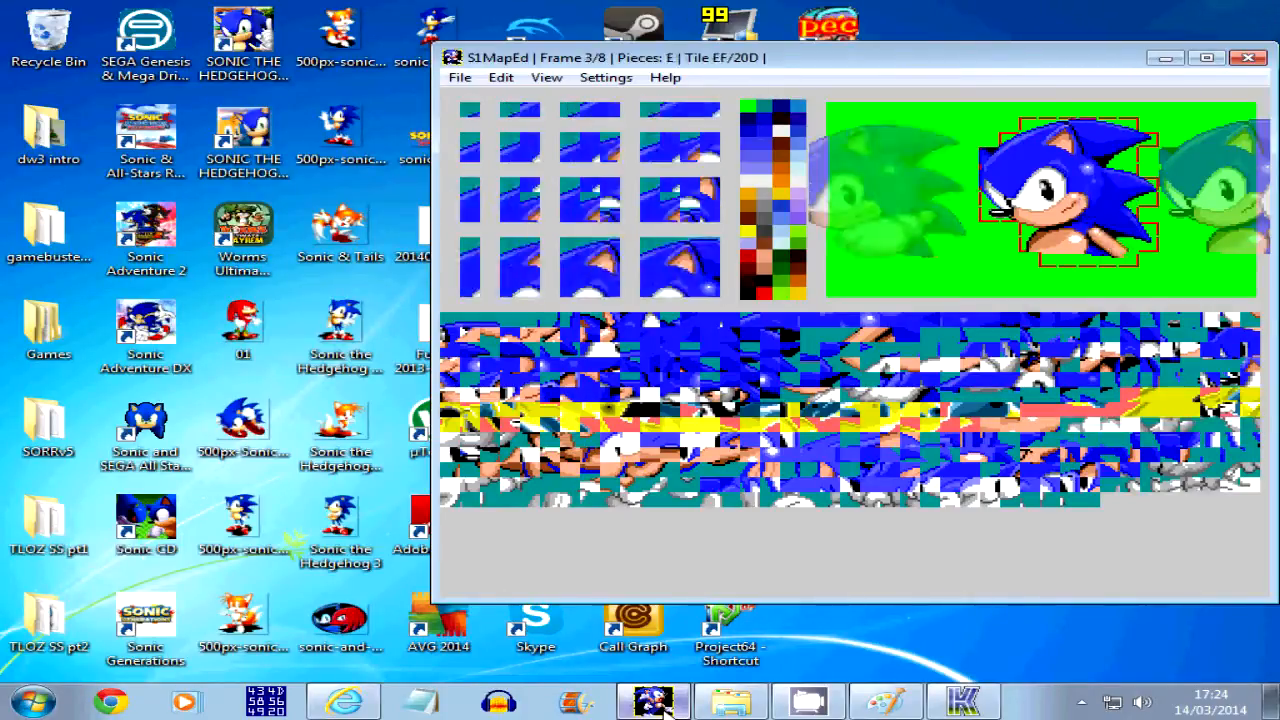
pyautogui.press('Left')
pyautogui.press('Right')
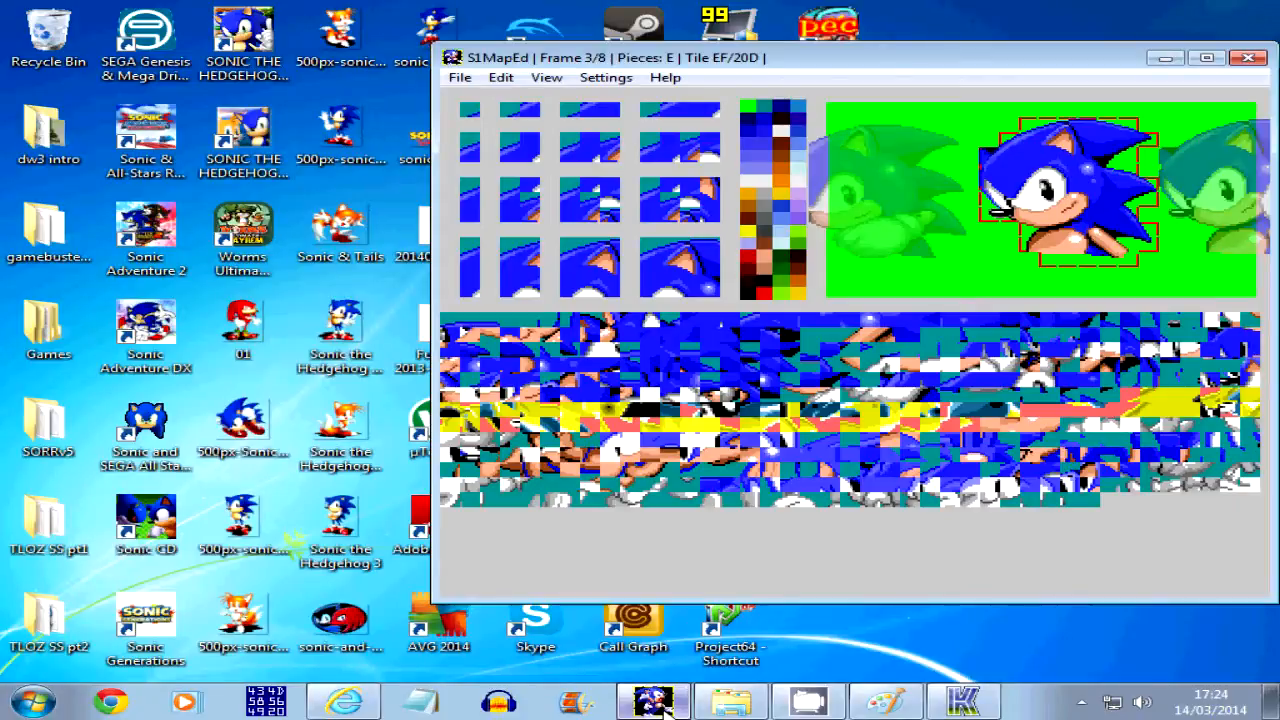
pyautogui.press('Right')
pyautogui.press('Left')
pyautogui.press('Right')
pyautogui.press('Right')
pyautogui.press('Right')
pyautogui.press('Right')
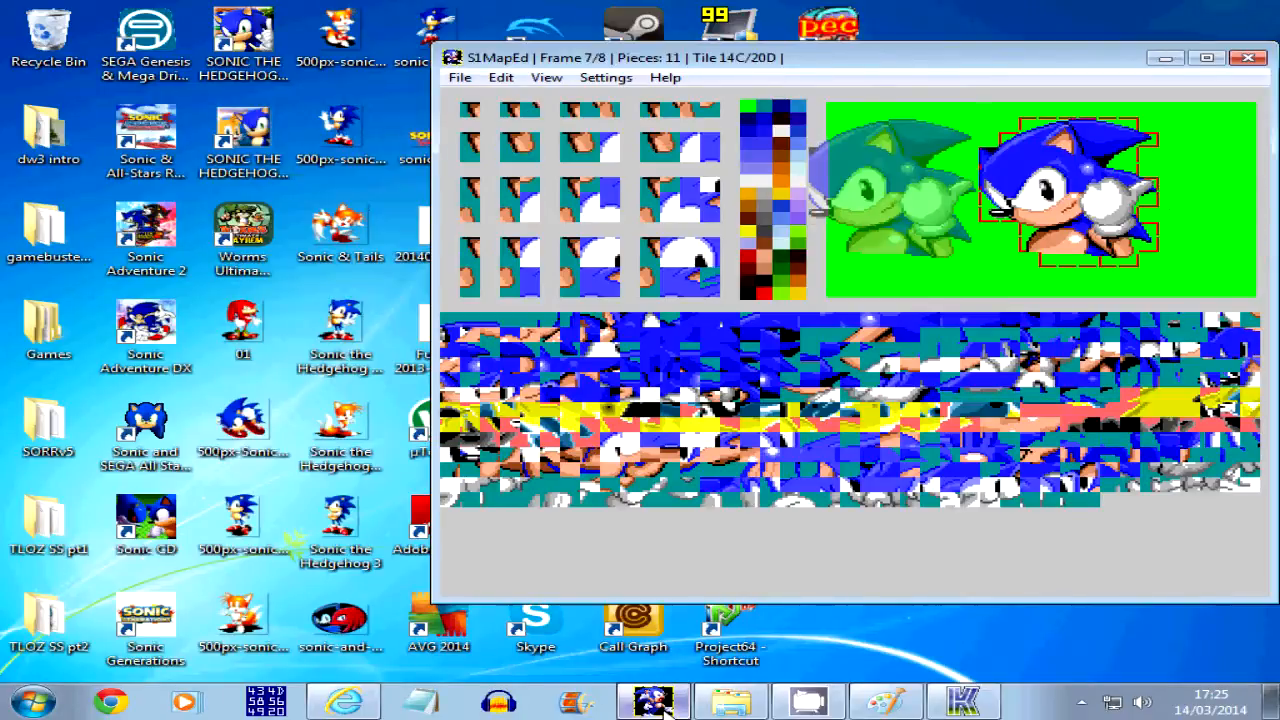
# Step back from frame 7 to the first frames and compare the sprite positions of frames 0 and 1
pyautogui.press('Left')
pyautogui.press('Left')
pyautogui.press('Left')
pyautogui.press('Left')
pyautogui.press('Left')
pyautogui.press('Right')
pyautogui.press('Left')
pyautogui.press('Right')
pyautogui.press('Left')
pyautogui.press('Left')
pyautogui.press('Left')
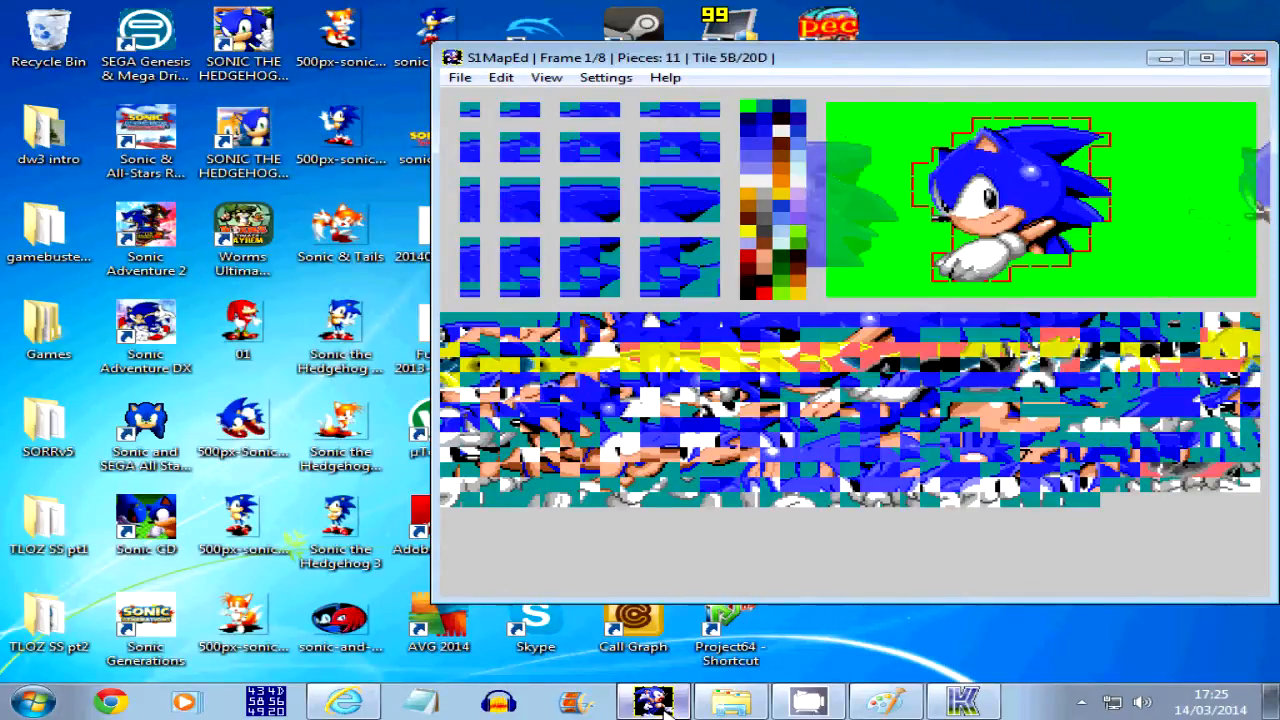
pyautogui.press('Right')
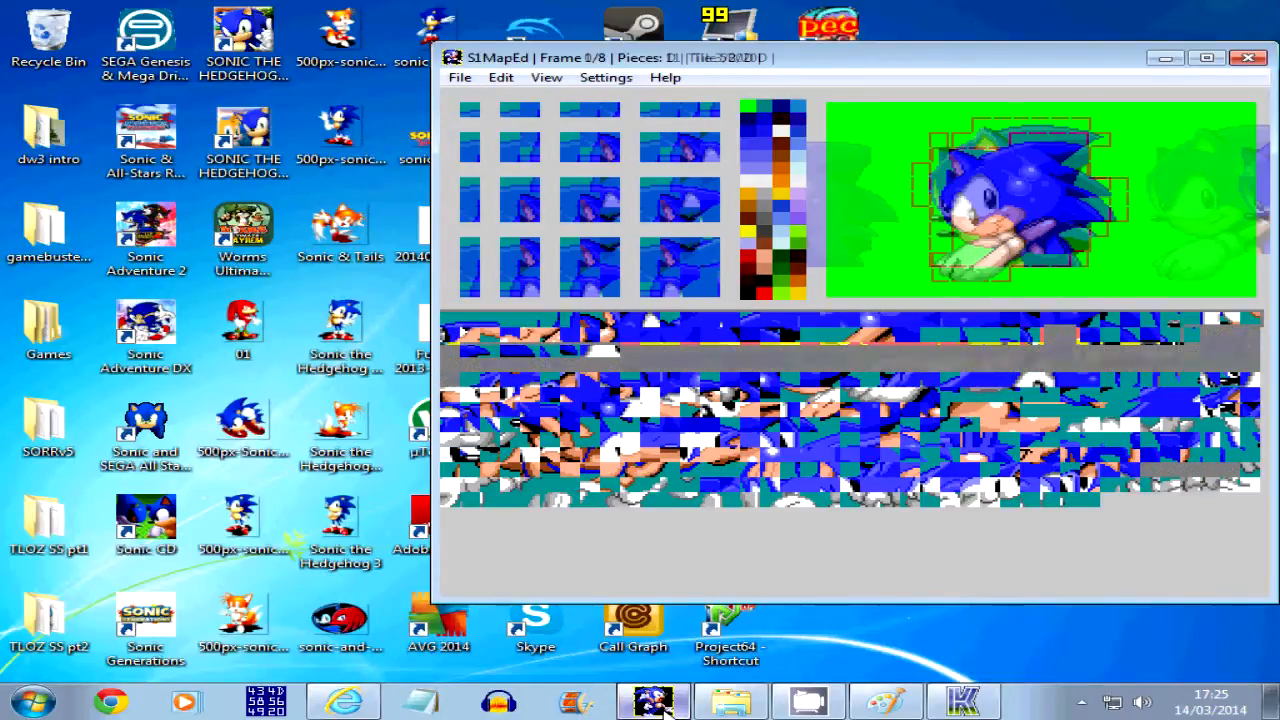
pyautogui.press('Left')
pyautogui.press('Right')
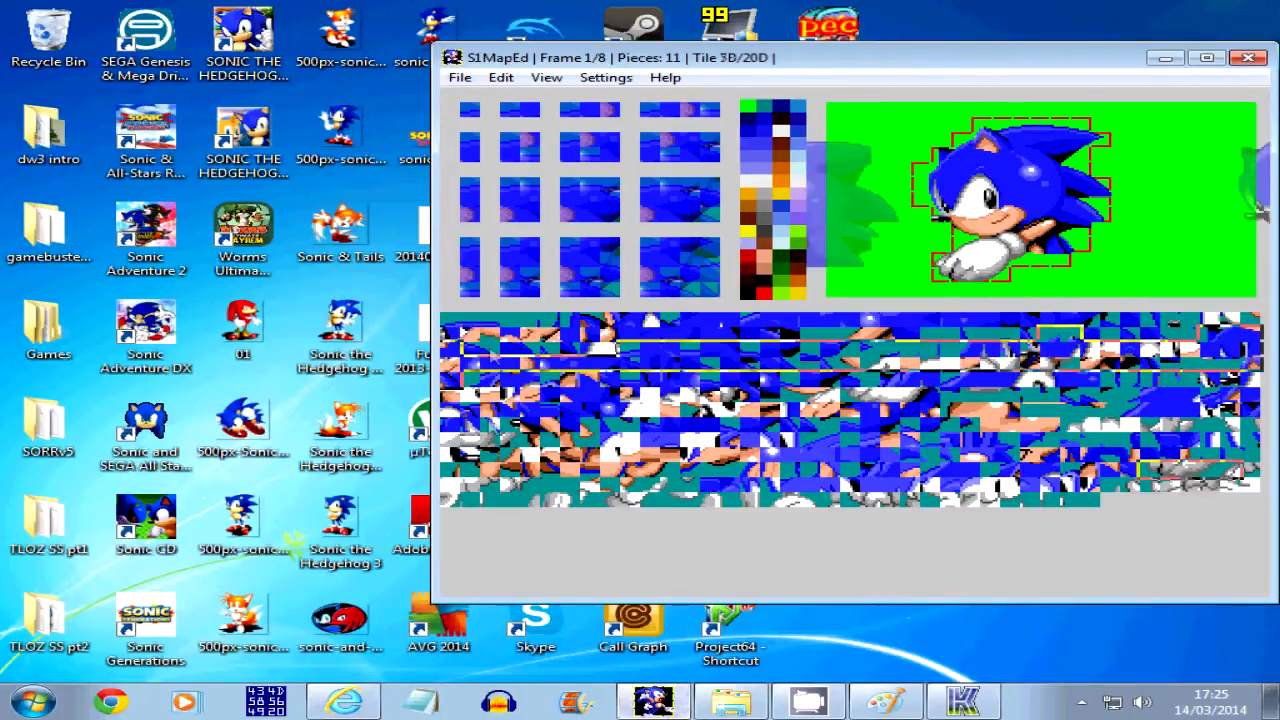
# Save the sprite mappings over the obj0E file in the _maps folder
pyautogui.click(459, 78)
pyautogui.moveTo(497, 118)
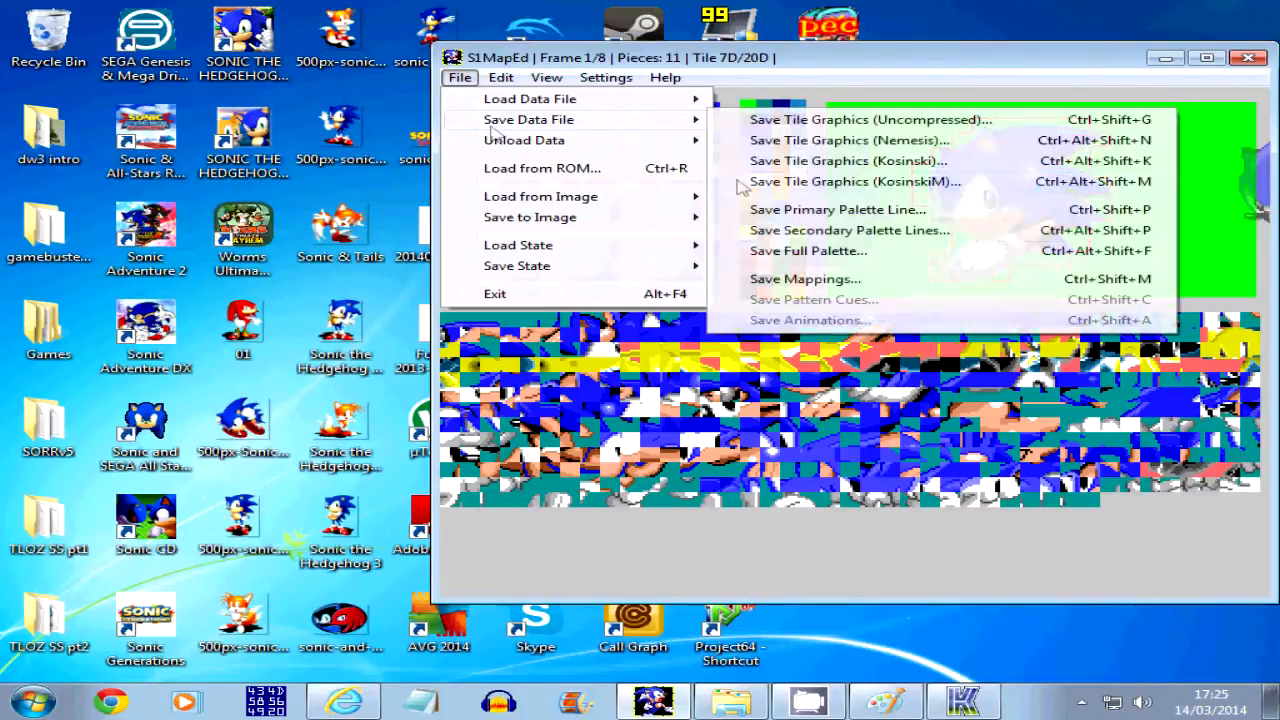
pyautogui.click(884, 280)
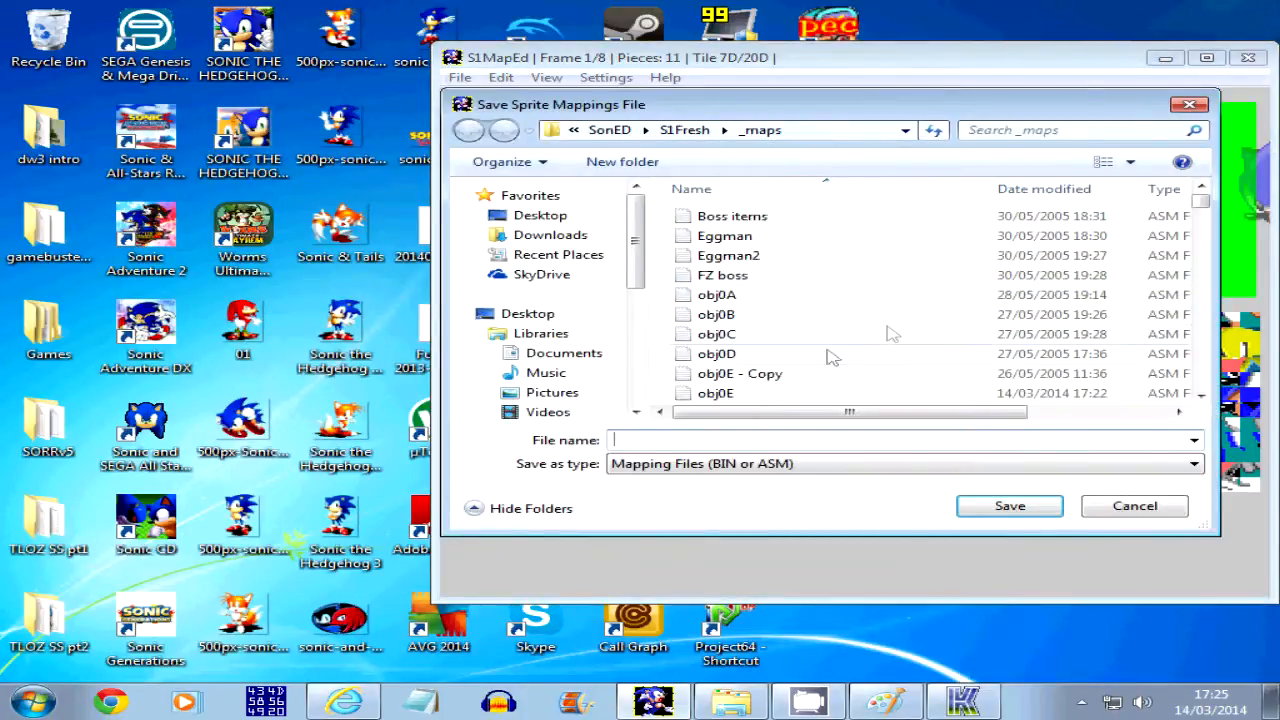
pyautogui.click(765, 393)
pyautogui.click(1008, 503)
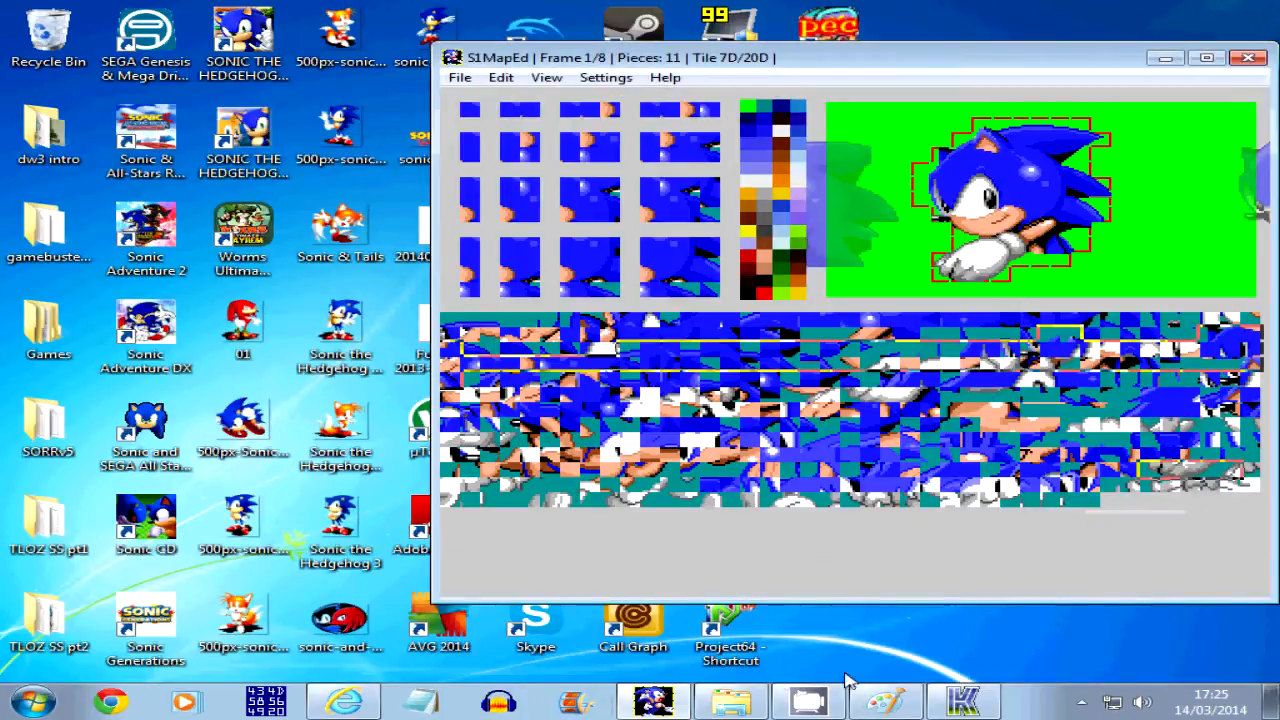
# Run the build batch file in the S1Fresh folder to rebuild the ROM, and minimise the folder window
pyautogui.click(731, 703)
pyautogui.scroll(-3, 429, 503)
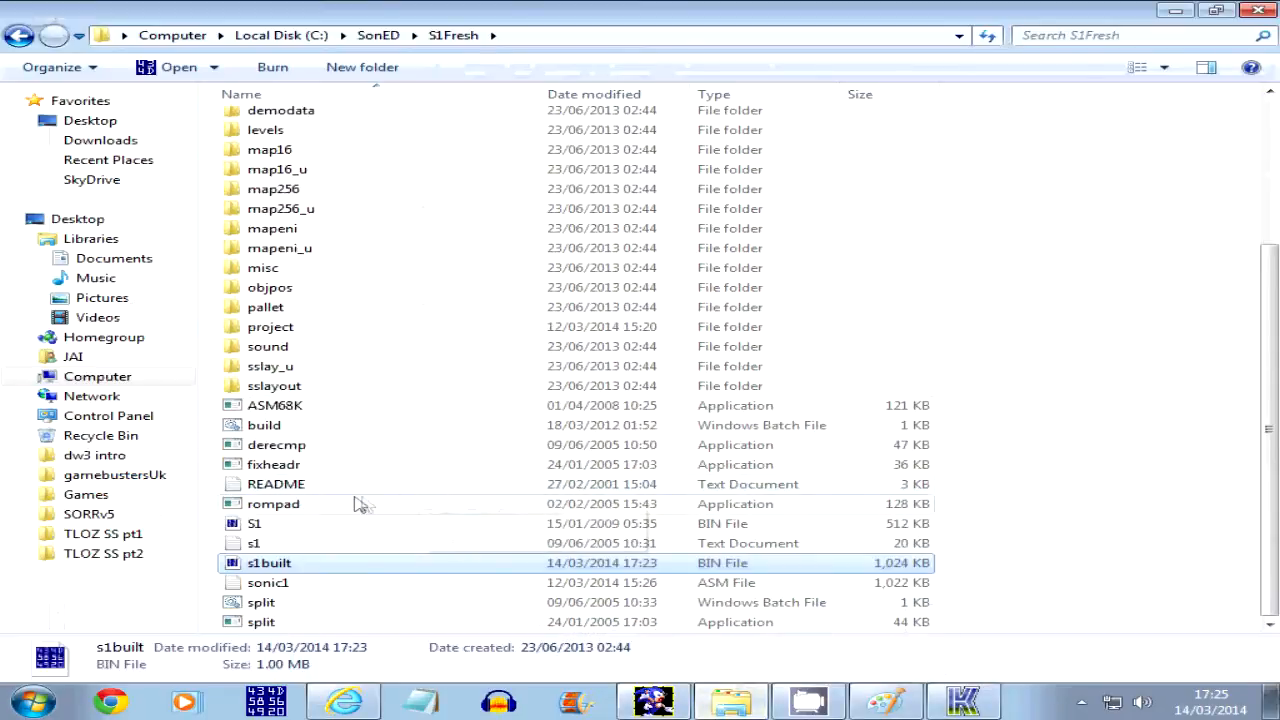
pyautogui.doubleClick(322, 435)
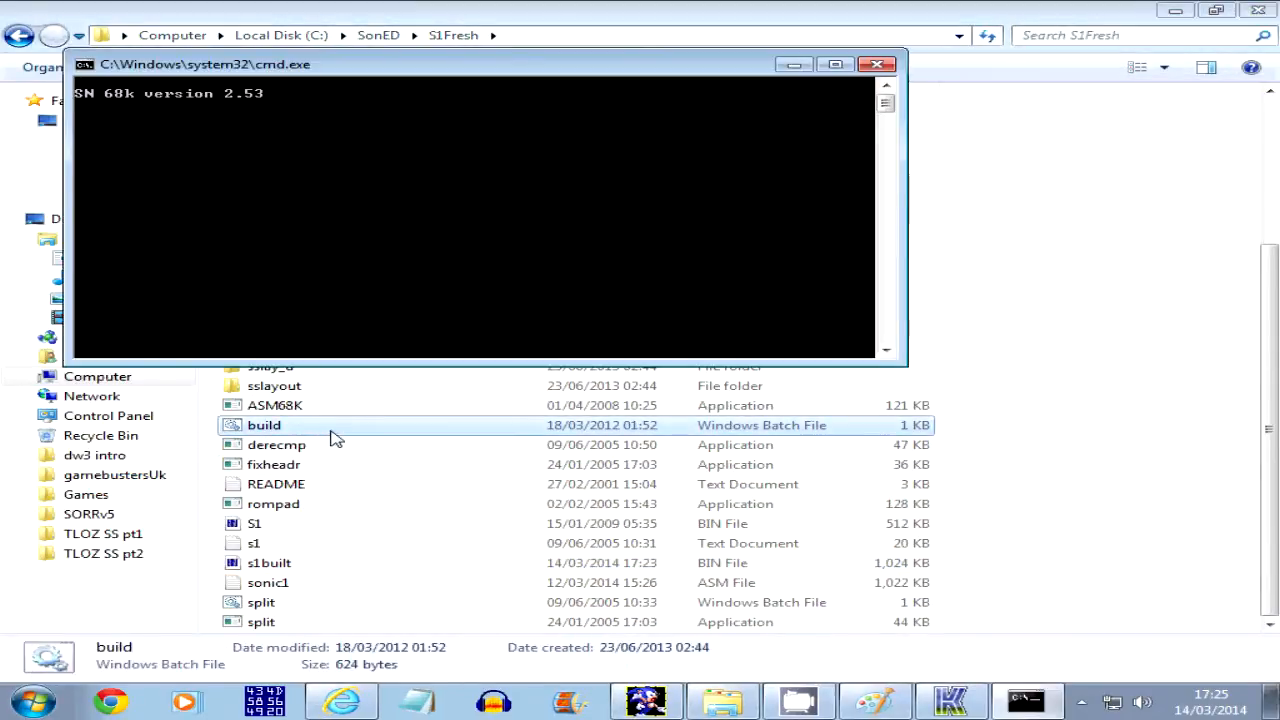
pyautogui.press('Return')
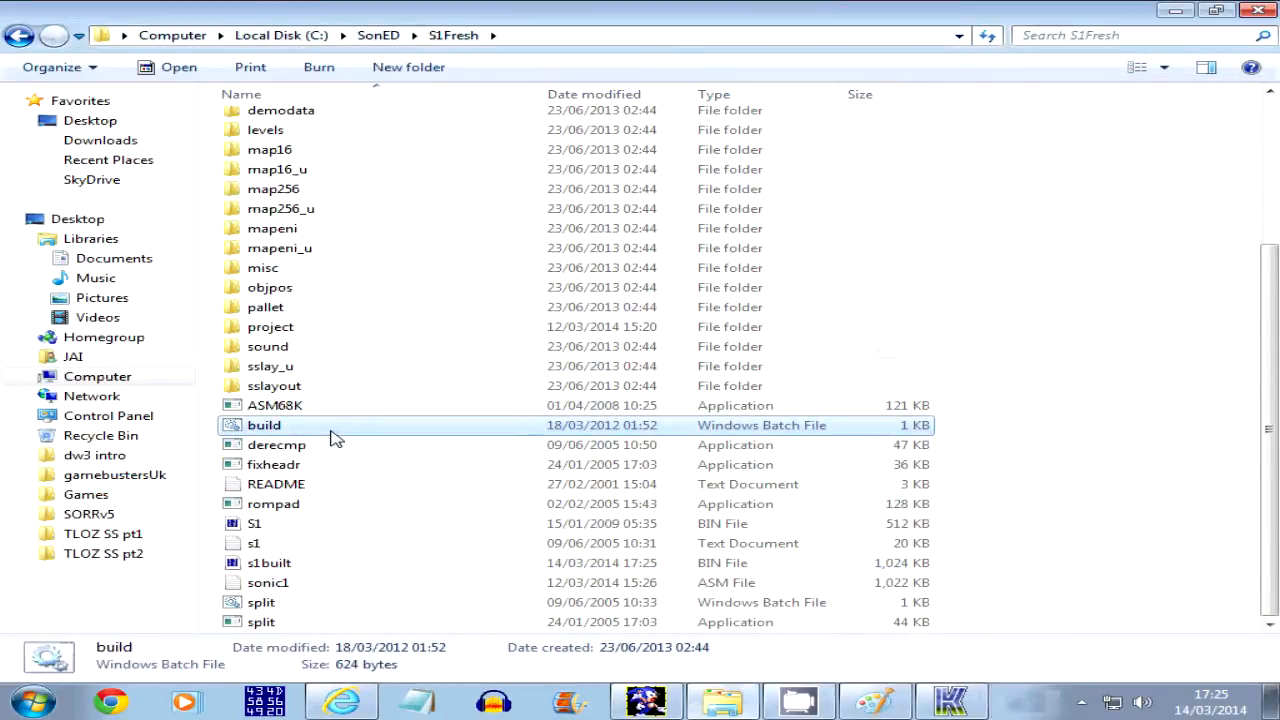
pyautogui.click(1185, 16)
# Switch to Fusion, load the rebuilt s1built ROM as a Genesis / 32X game and reposition the emulator window
pyautogui.click(956, 690)
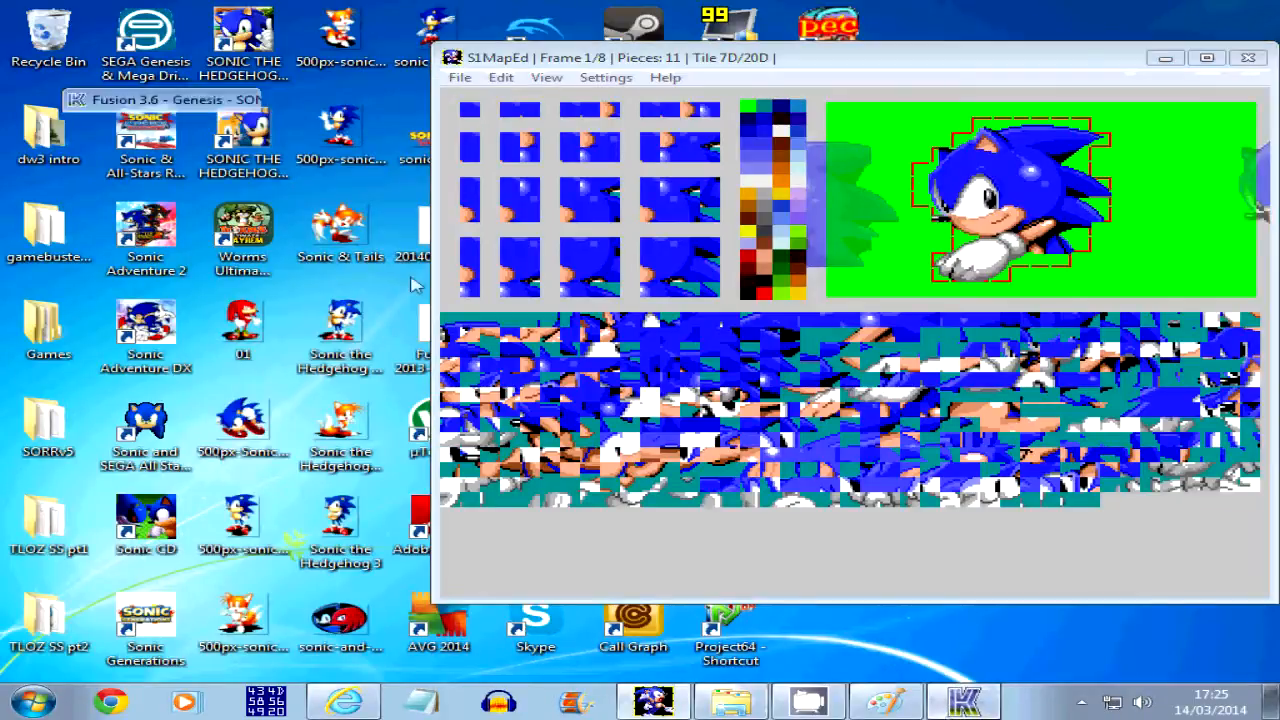
pyautogui.click(85, 119)
pyautogui.click(130, 143)
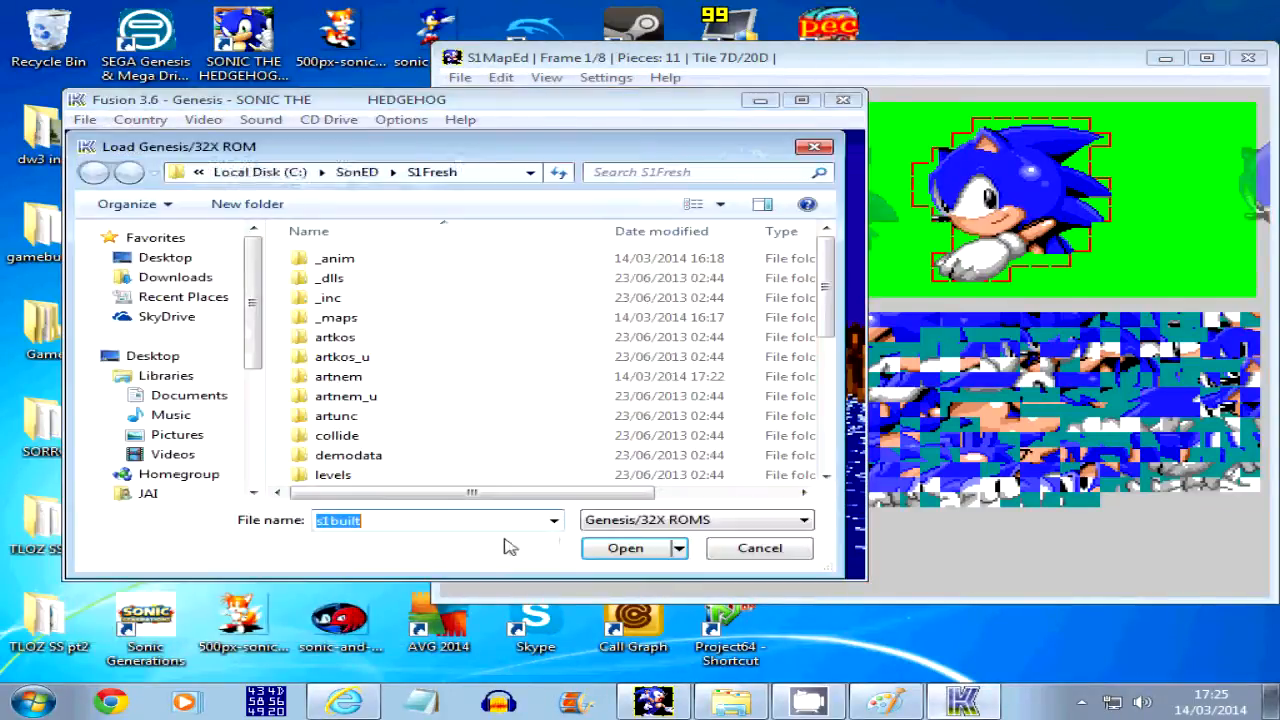
pyautogui.click(620, 548)
pyautogui.moveTo(617, 112); pyautogui.dragTo(634, 123)
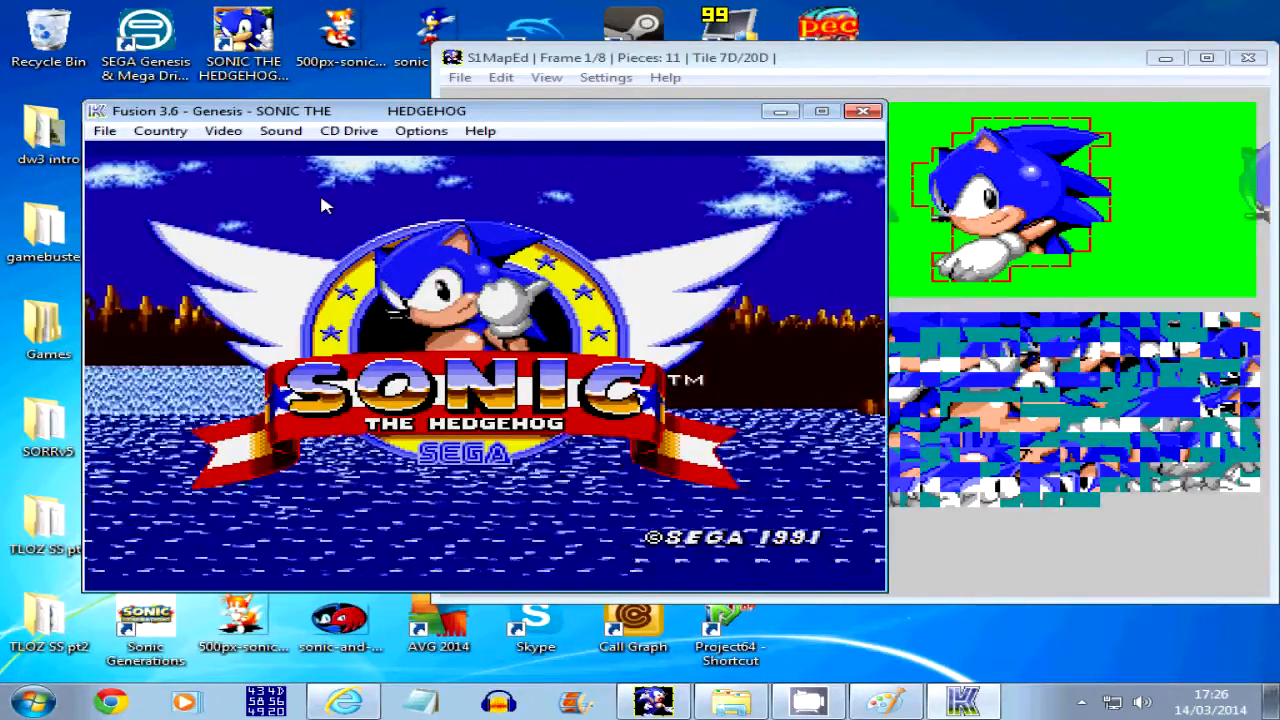
# Start and restart the game, and pause the title screen repeatedly to examine Sonic's emerging poses
pyautogui.press('Return')
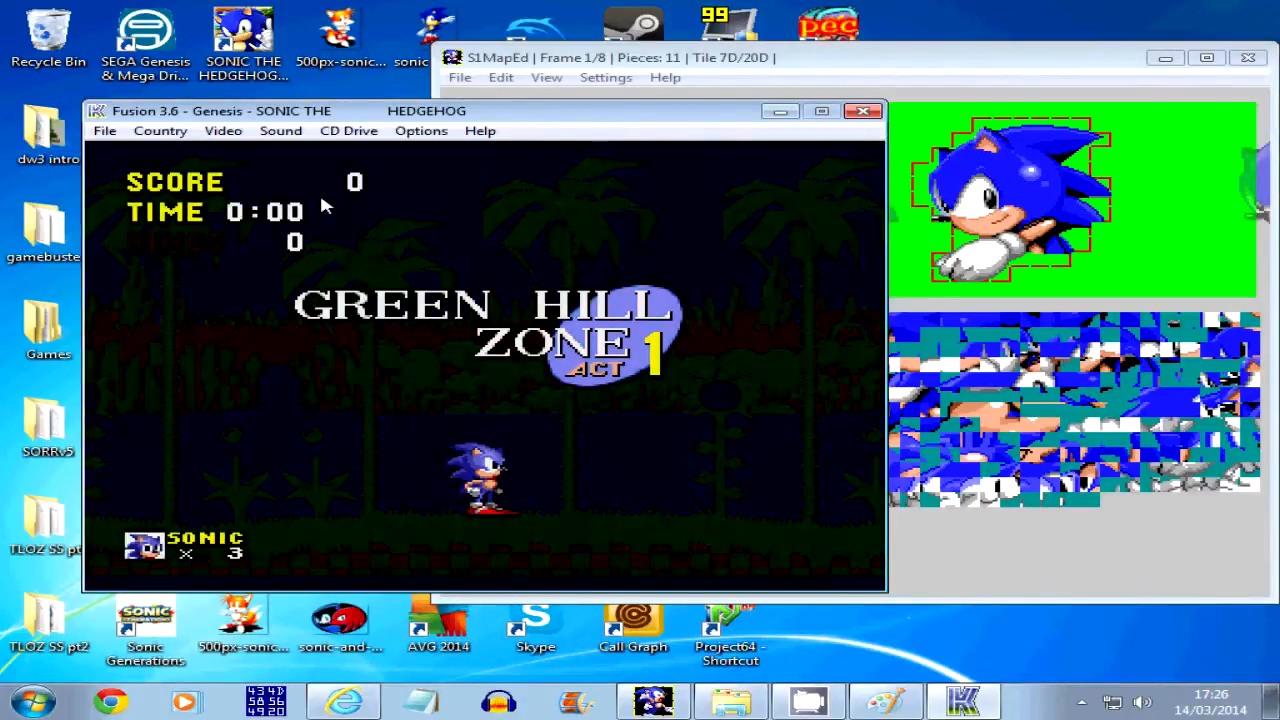
pyautogui.press('Return')
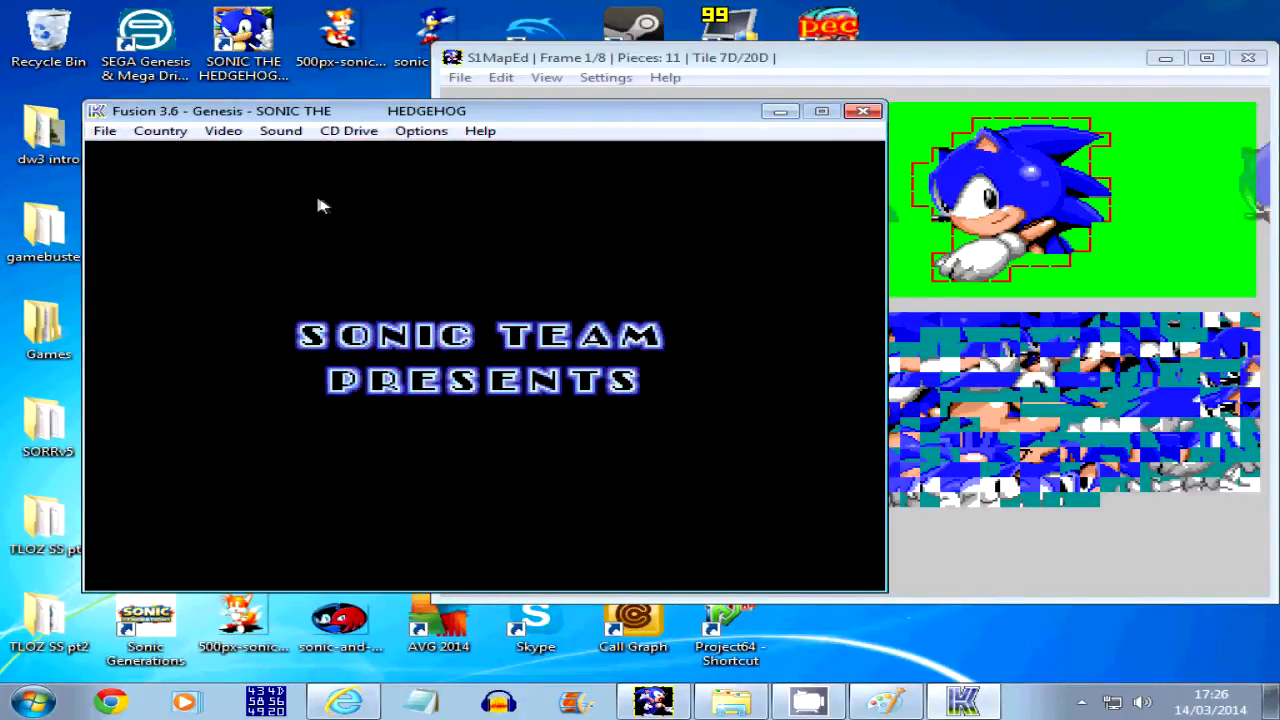
pyautogui.click(158, 133)
pyautogui.click(158, 133)
pyautogui.click(158, 133)
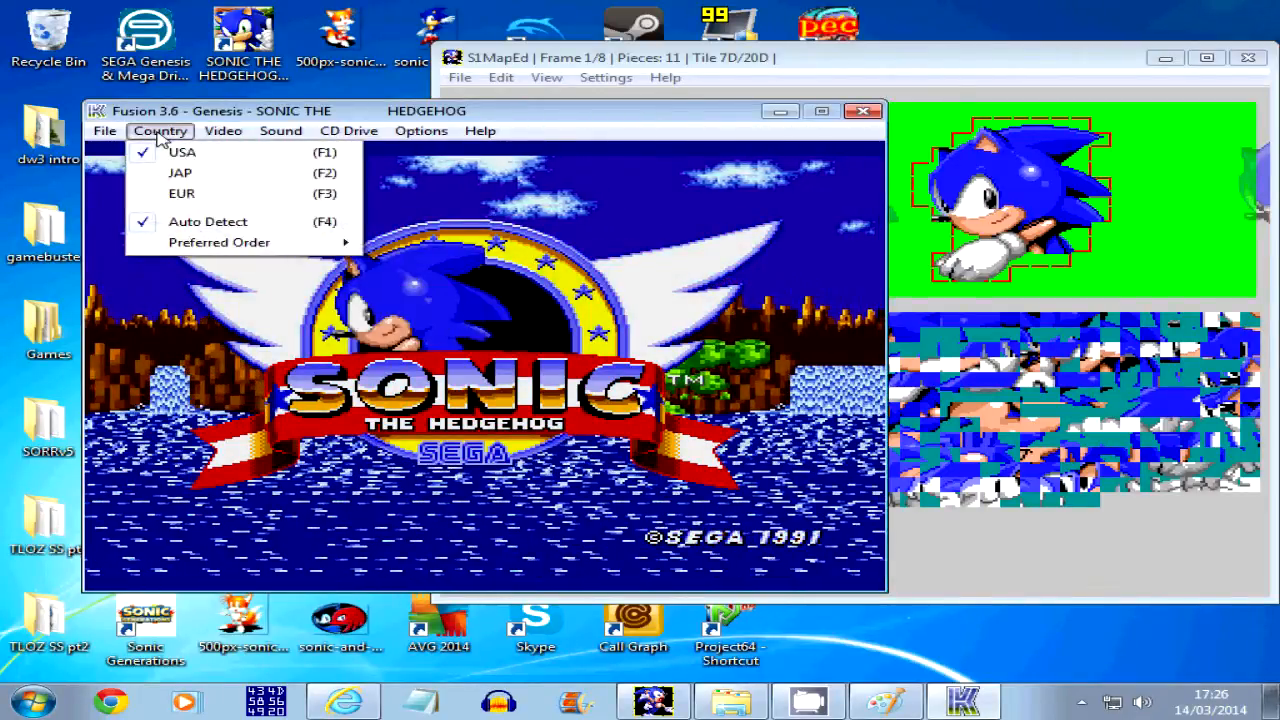
pyautogui.click(167, 135)
pyautogui.click(167, 135)
pyautogui.click(167, 135)
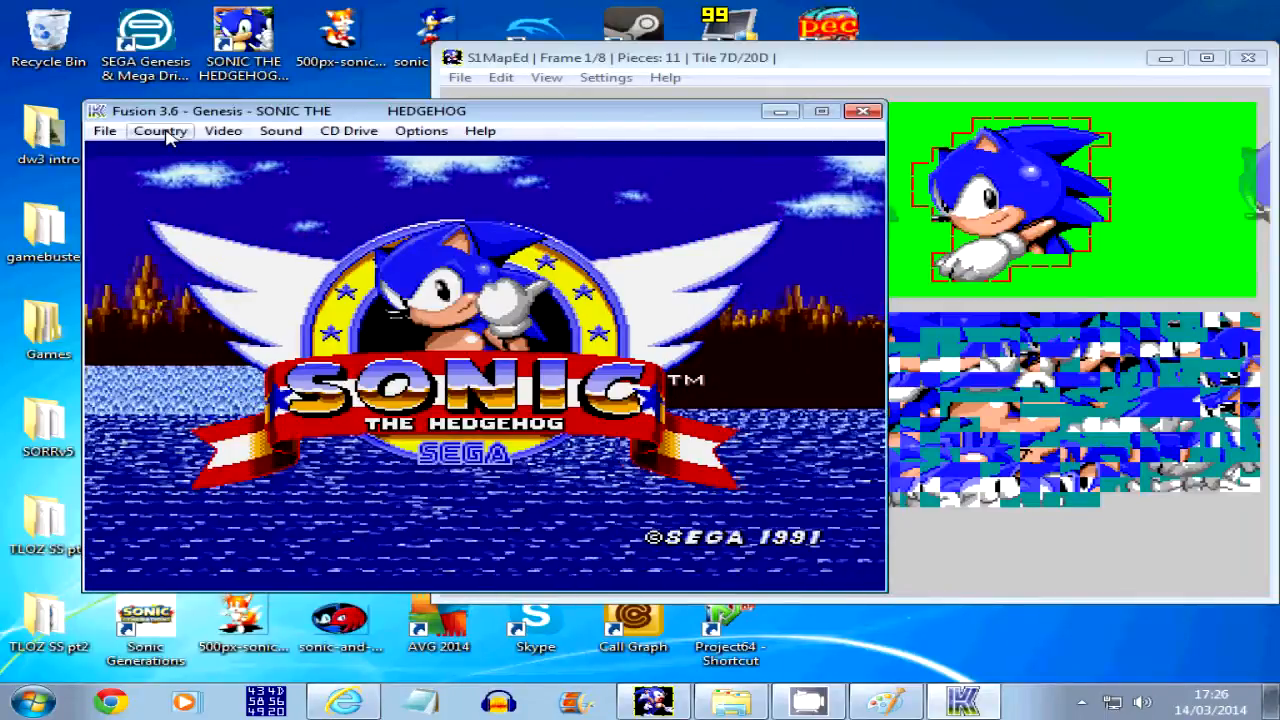
# Switch between S1MapEd and Fusion, and restart the game to replay the title sequence
pyautogui.click(762, 80)
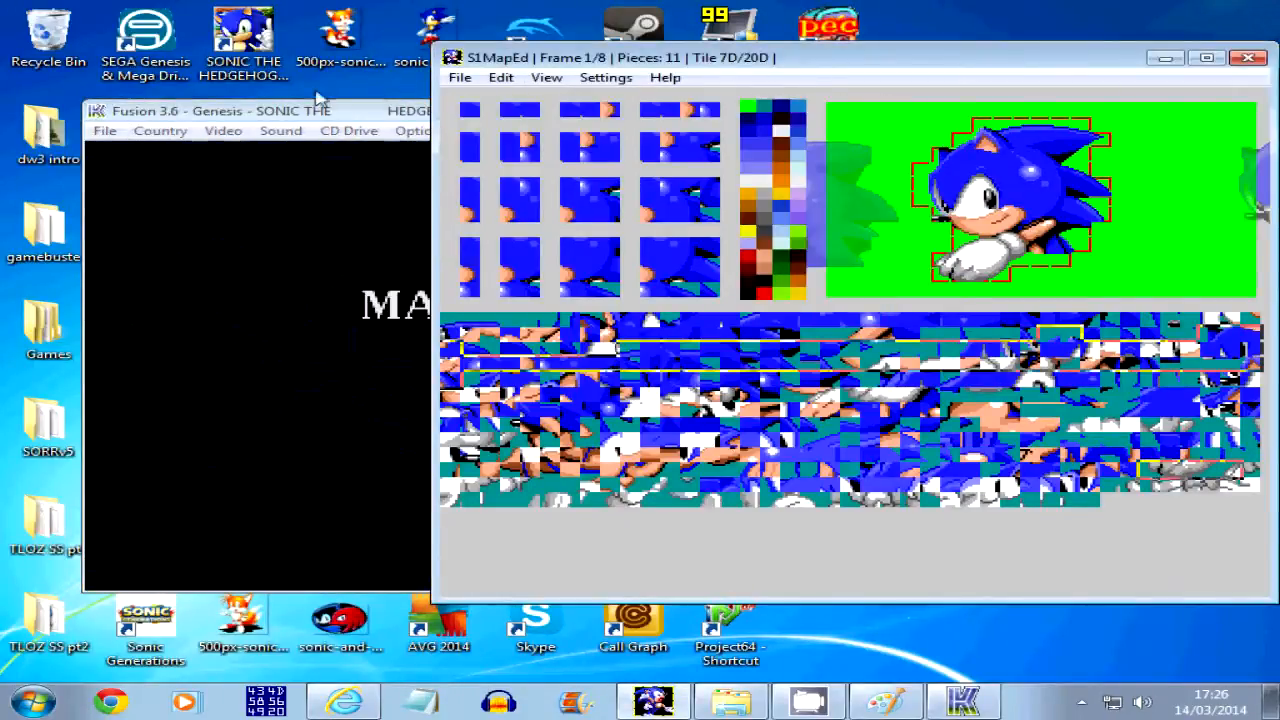
pyautogui.click(321, 112)
pyautogui.click(980, 66)
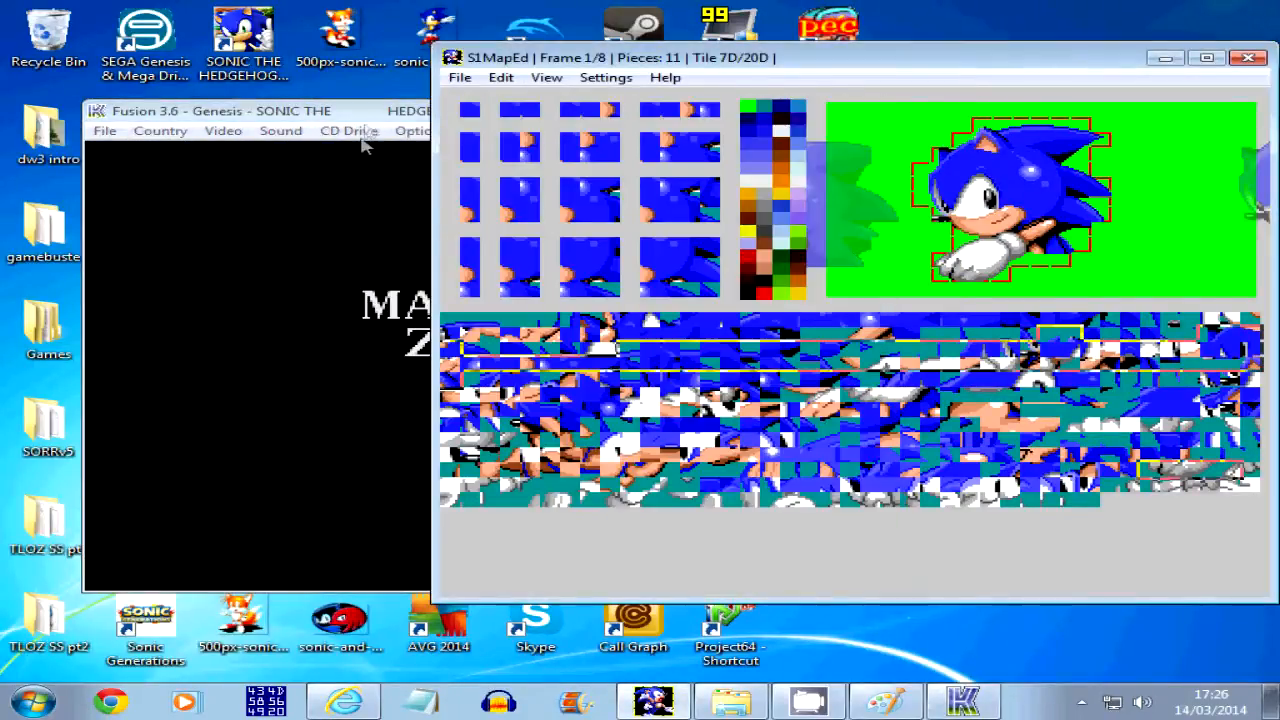
pyautogui.click(340, 145)
pyautogui.press('Return')
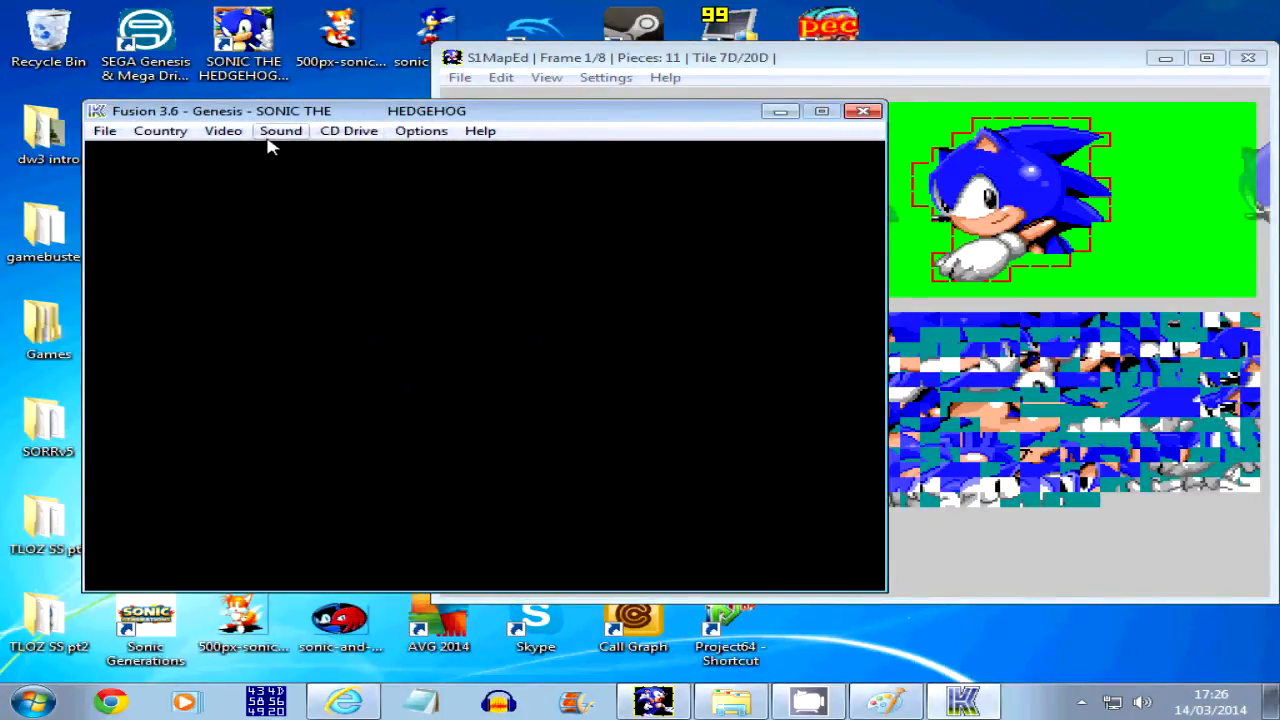
# Pause the replayed title animation pose by pose to check the alignment, and minimise Fusion to return to S1MapEd
pyautogui.click(224, 131)
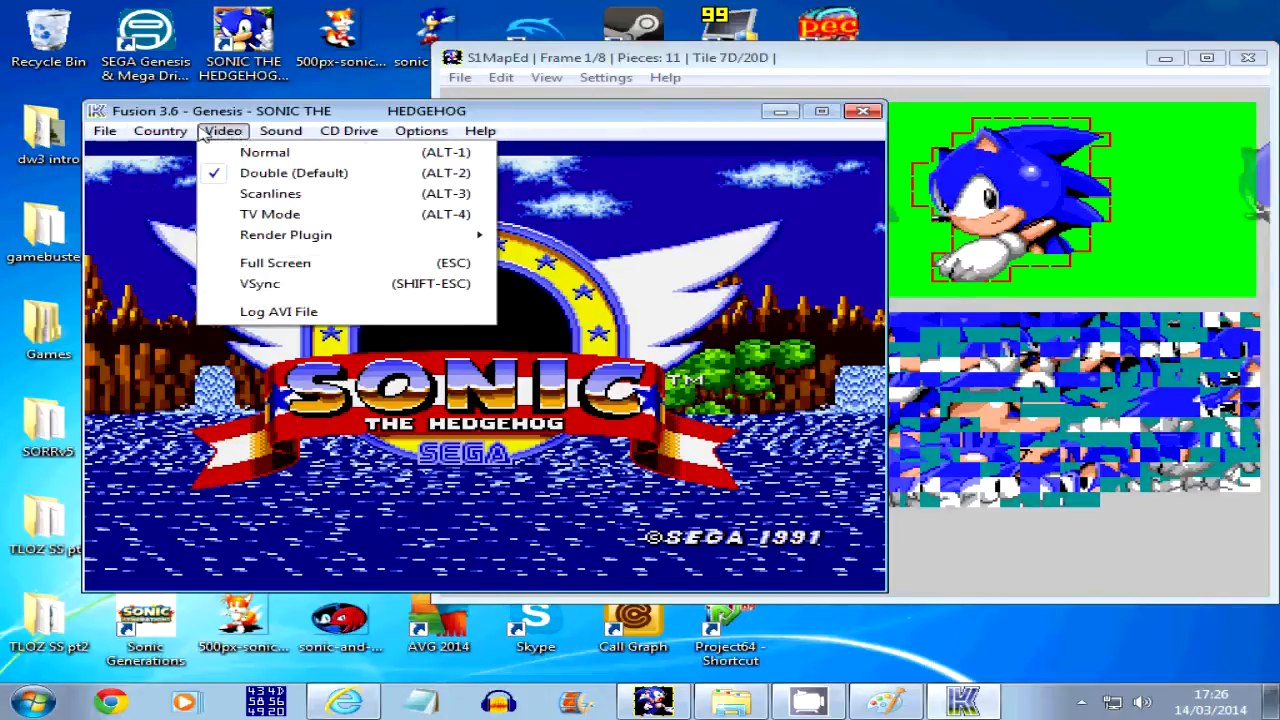
pyautogui.click(166, 136)
pyautogui.click(168, 140)
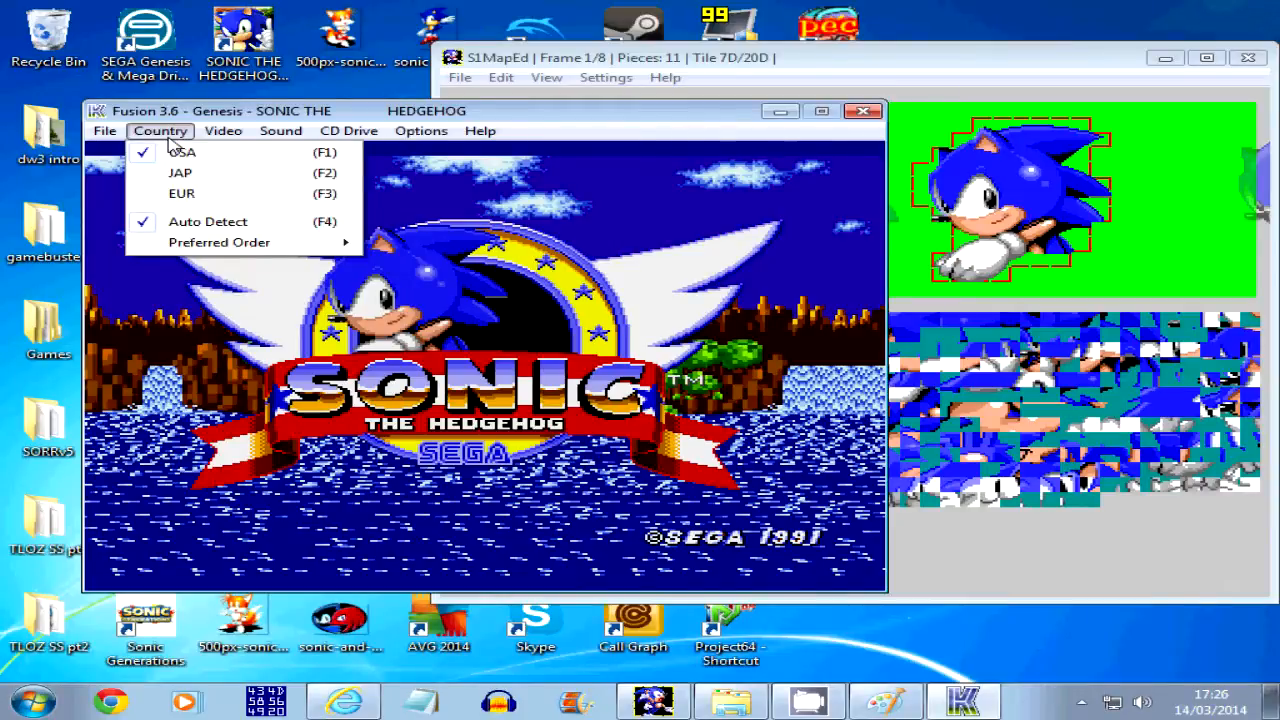
pyautogui.click(168, 140)
pyautogui.click(168, 140)
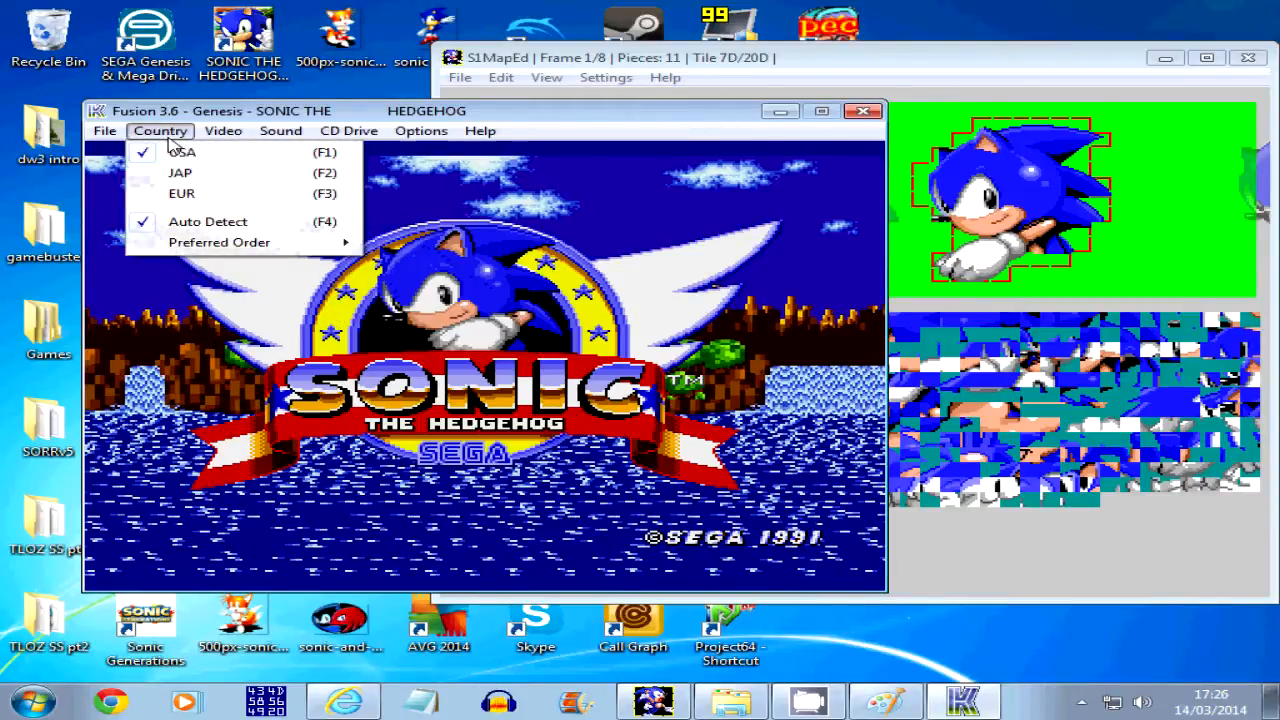
pyautogui.click(168, 140)
pyautogui.click(168, 140)
pyautogui.click(168, 140)
pyautogui.click(168, 140)
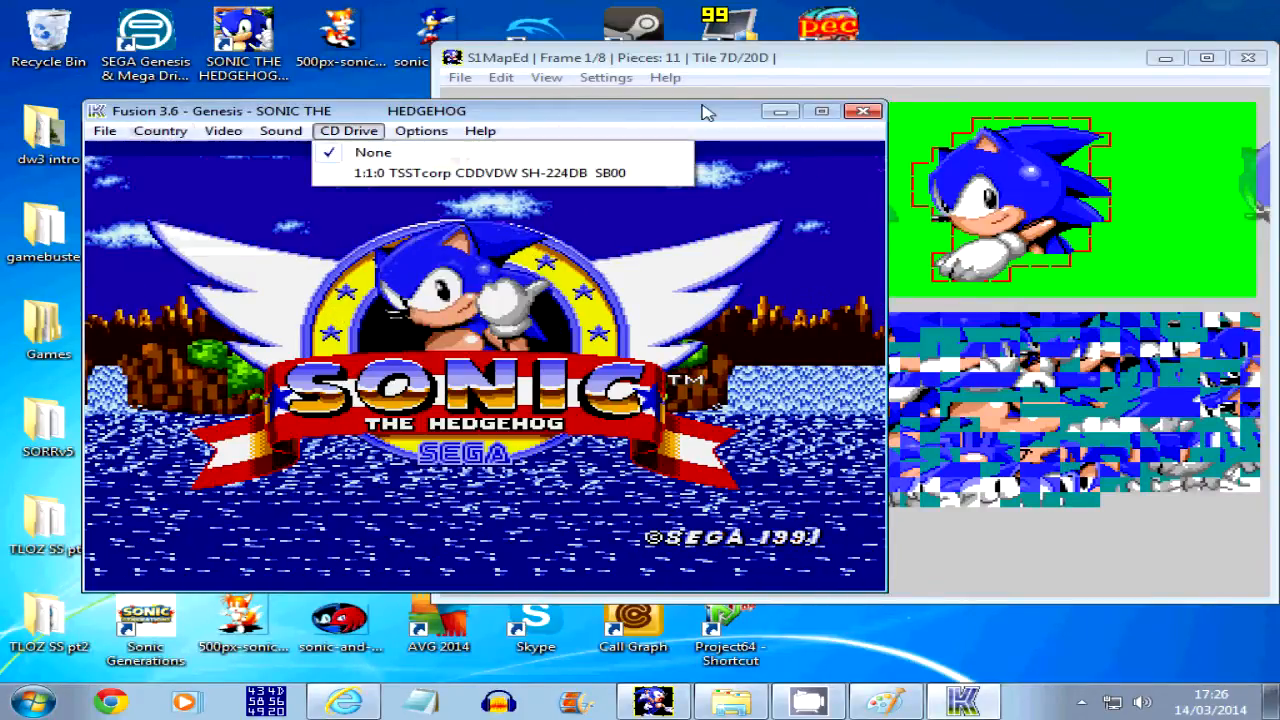
pyautogui.click(784, 113)
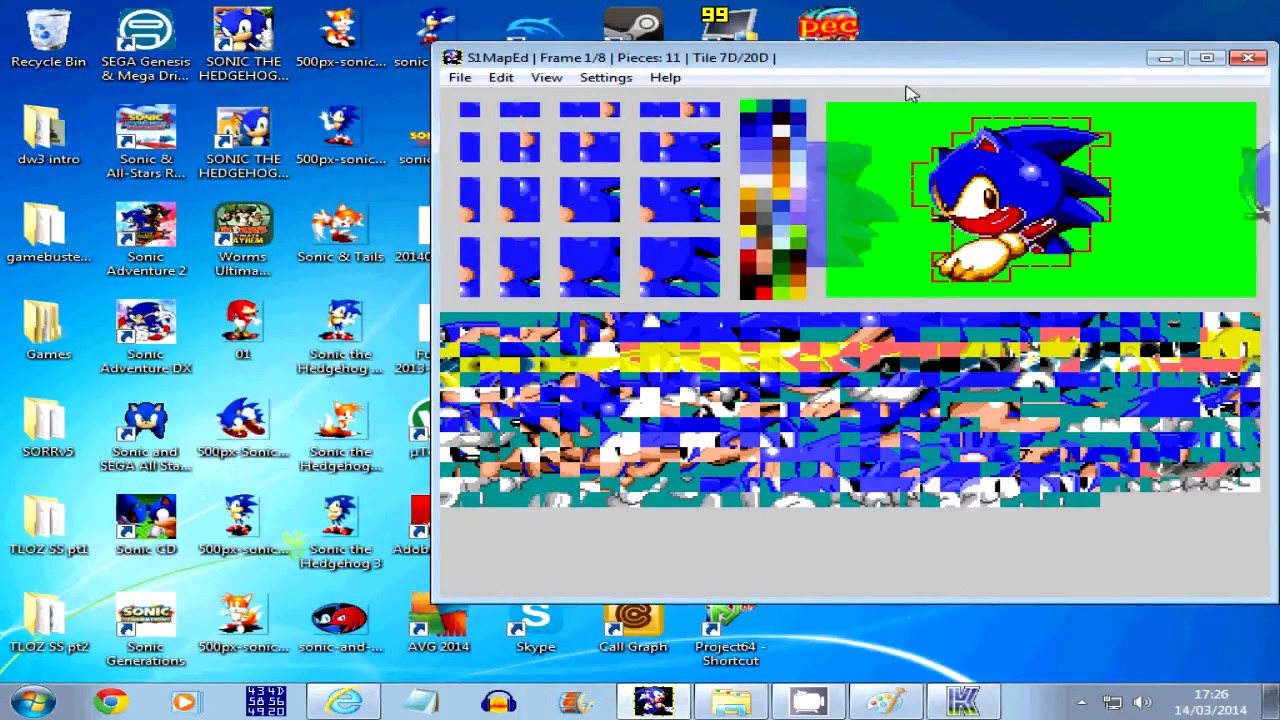
# Alternate between frames 0 and 1 to compare the position of Sonic's sprite in the opening poses
pyautogui.press('Left')
pyautogui.press('Right')
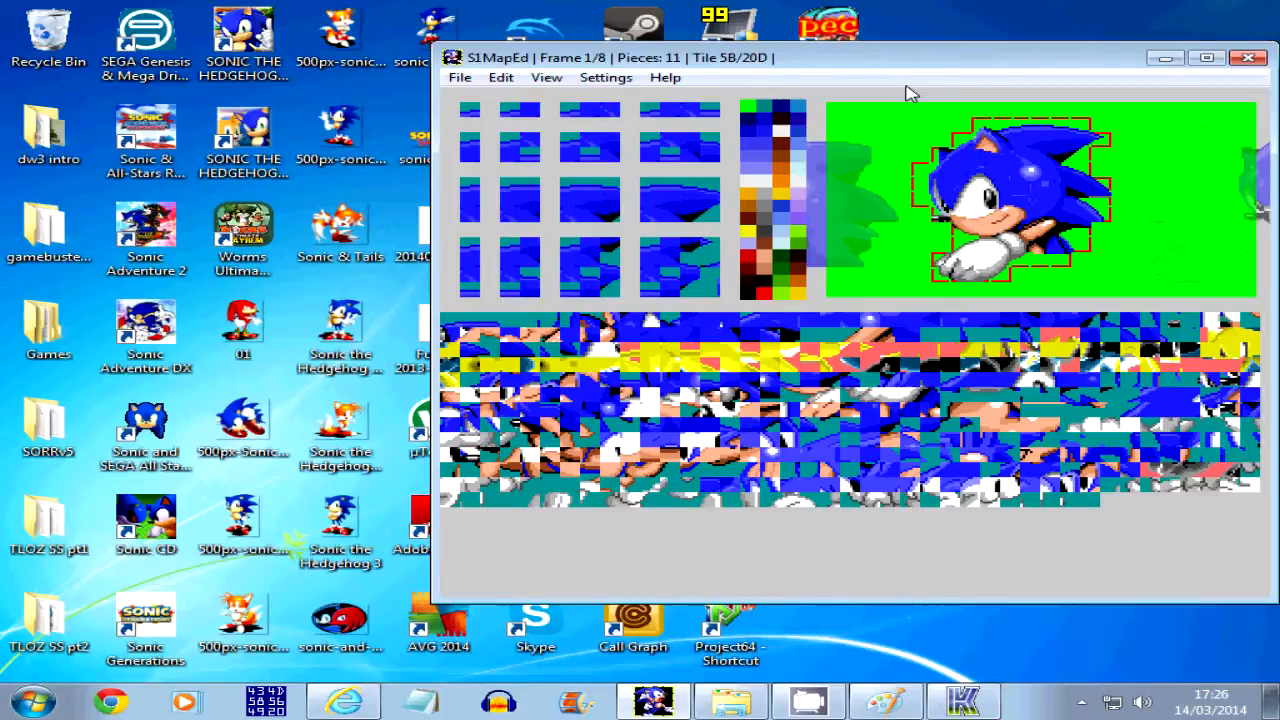
pyautogui.press('Left')
pyautogui.press('Right')
pyautogui.press('Left')
pyautogui.press('Right')
pyautogui.press('Left')
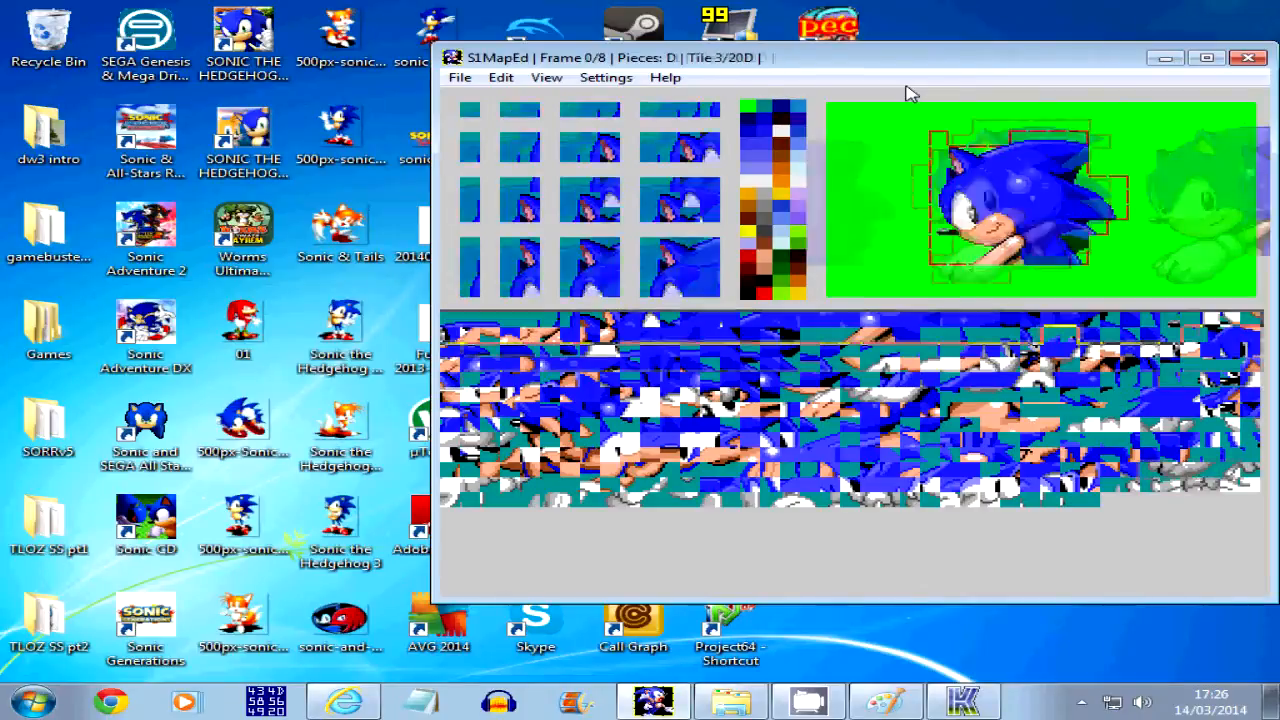
pyautogui.press('Right')
pyautogui.press('Left')
pyautogui.press('Right')
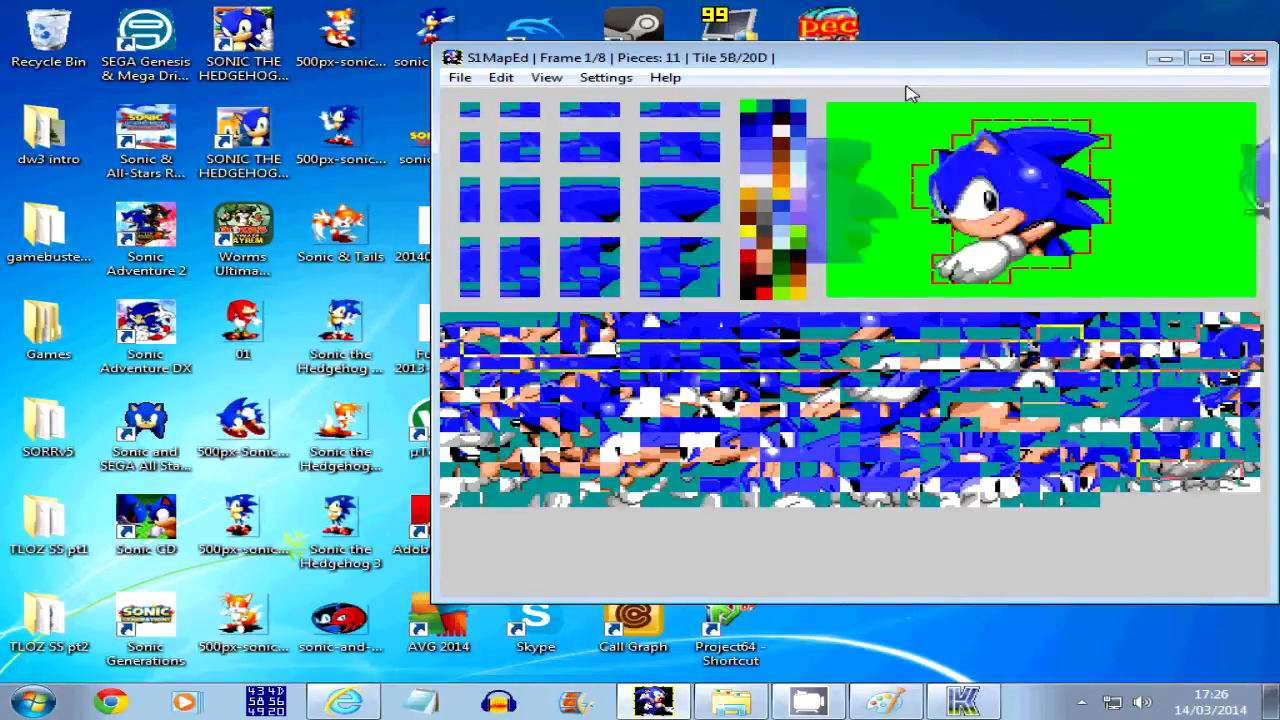
# Try a slightly lower position for Sonic's sprite in frame 1, comparing it repeatedly with frame 0
pyautogui.press('Left')
pyautogui.press('Right')
pyautogui.press('Down')
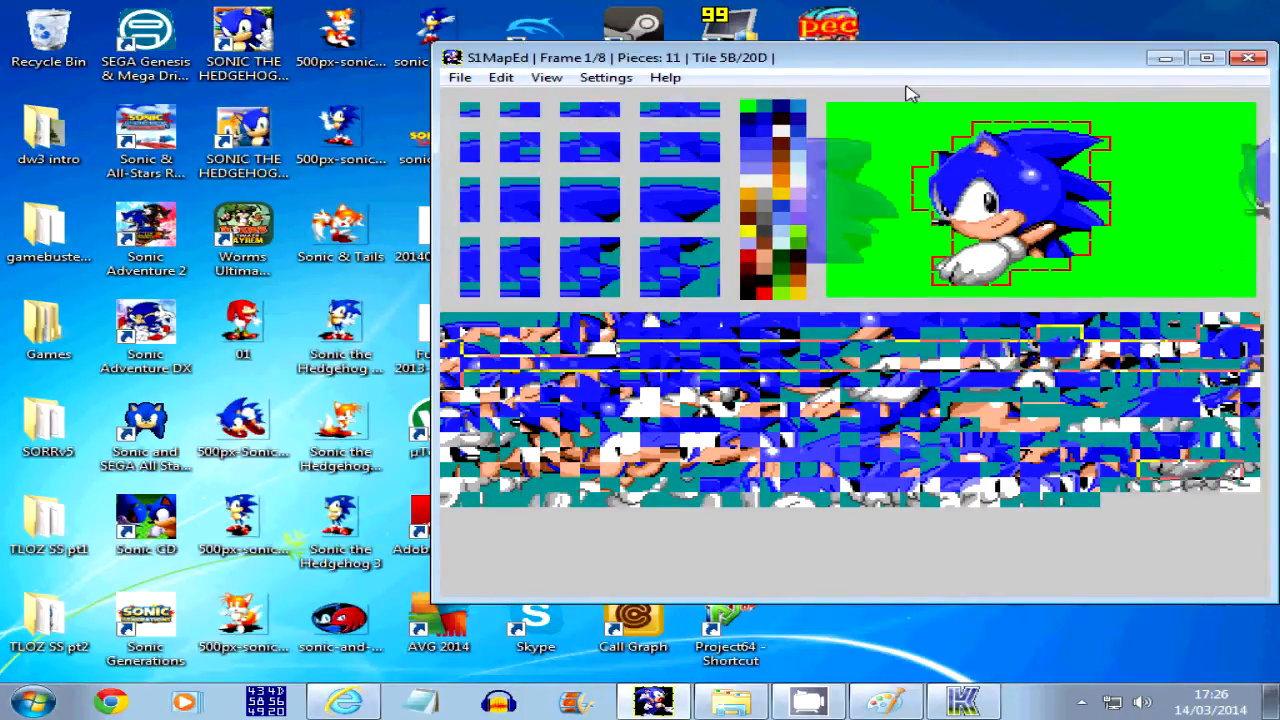
pyautogui.press('Left')
pyautogui.press('Right')
pyautogui.press('Left')
pyautogui.press('Right')
pyautogui.press('Left')
pyautogui.press('Right')
# Move Sonic's sprite in frame 2 slightly down, comparing it with the pose in frame 1
pyautogui.press('Right')
pyautogui.press('Right')
pyautogui.press('Left')
pyautogui.press('Left')
pyautogui.press('Right')
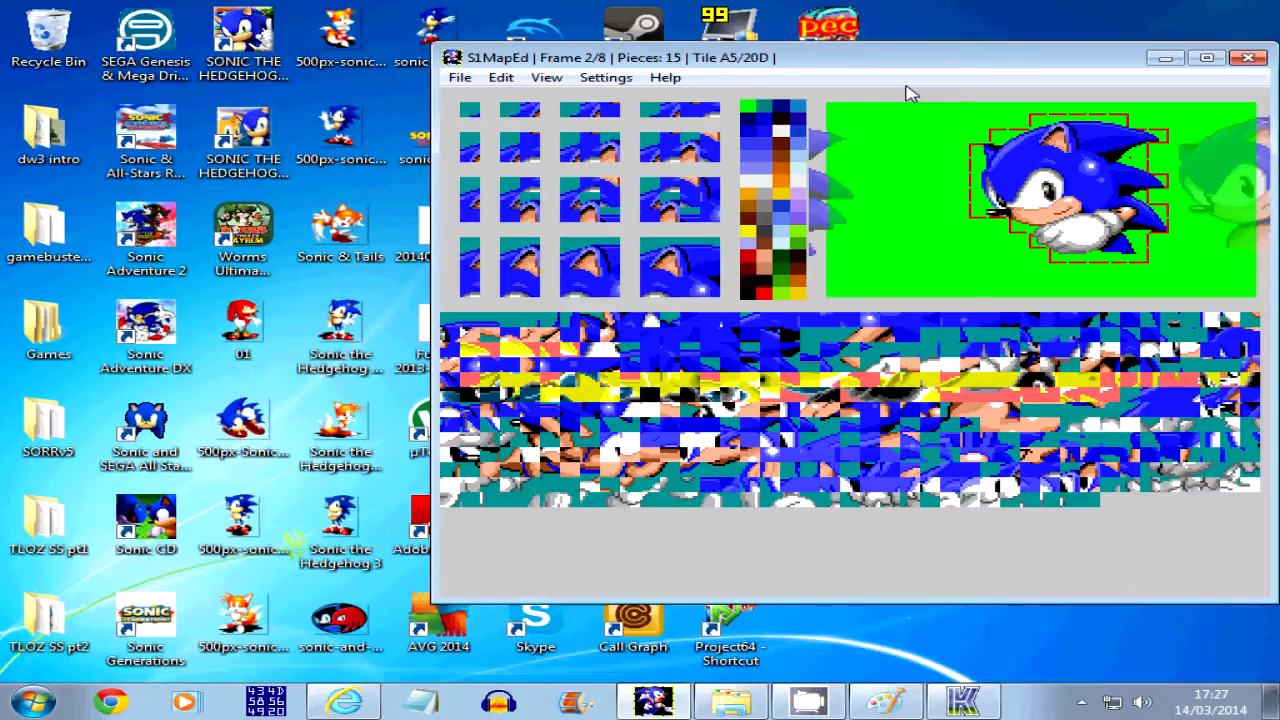
pyautogui.press('Left')
pyautogui.press('Right')
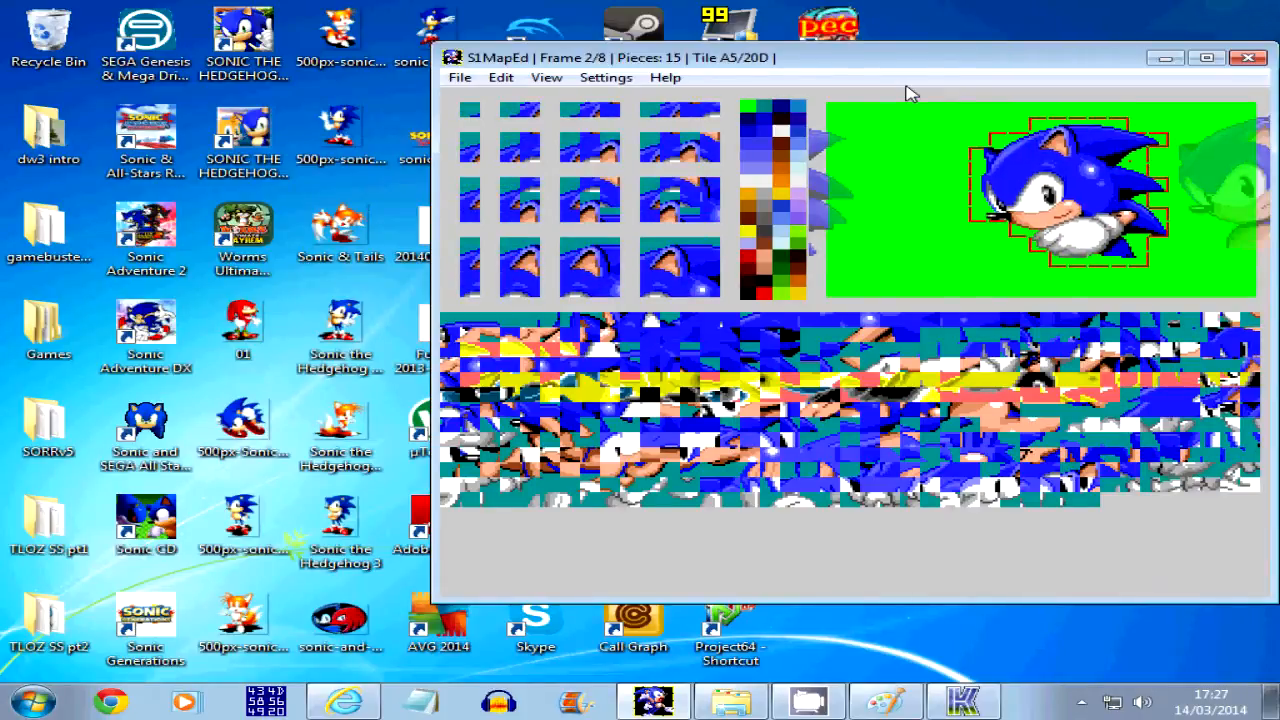
pyautogui.press('Left')
pyautogui.press('Right')
pyautogui.press('Left')
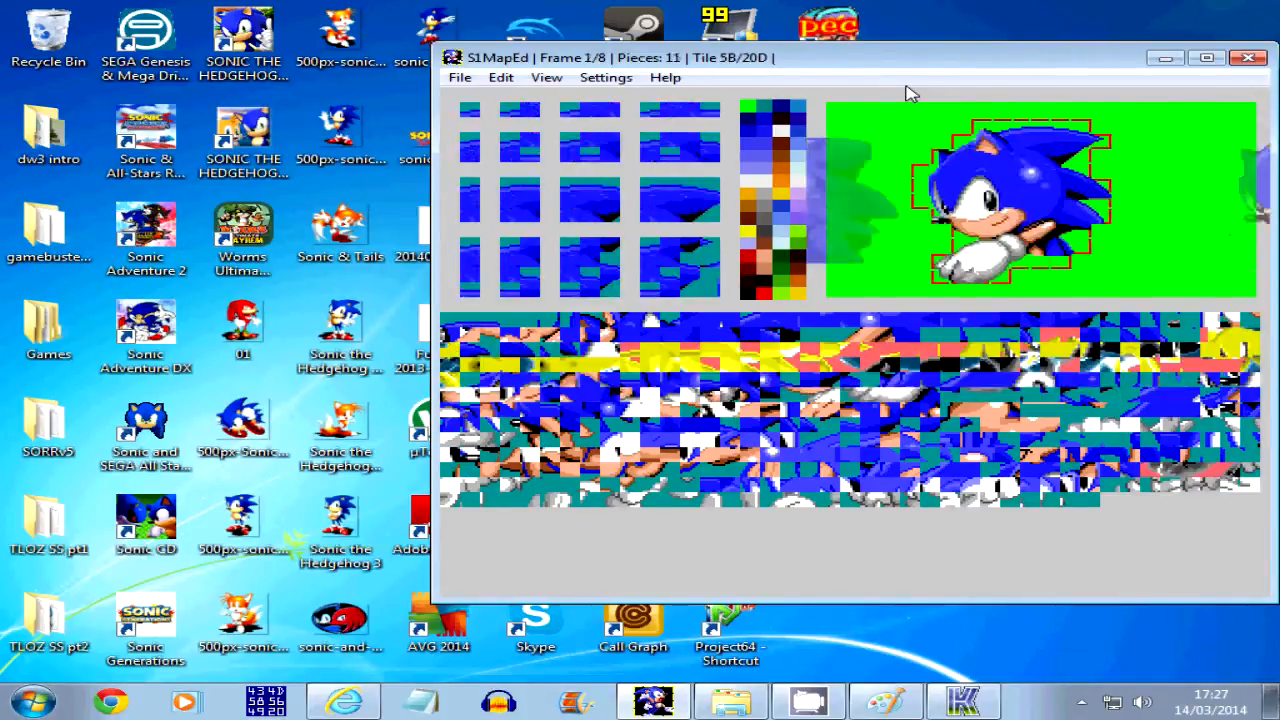
# Move Sonic's sprite in frame 3 slightly down, checking it against the poses in frames 4 to 7
pyautogui.press('Right')
pyautogui.press('Right')
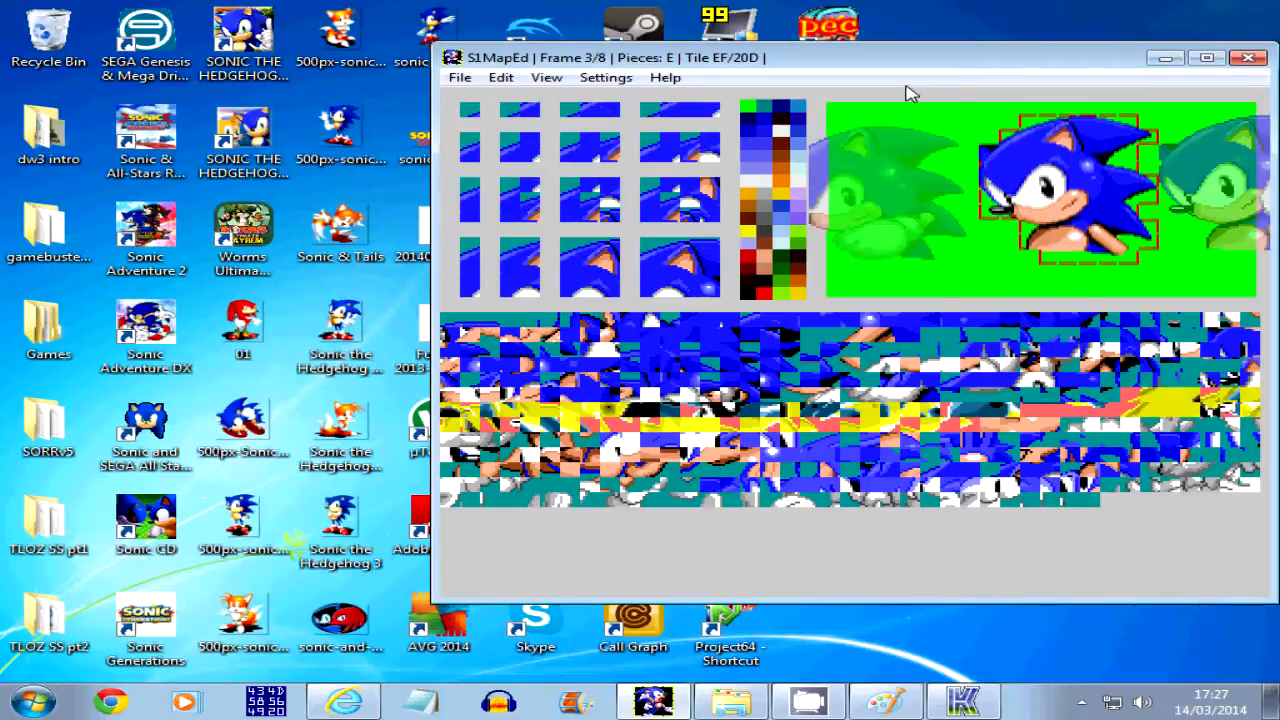
pyautogui.press('Right')
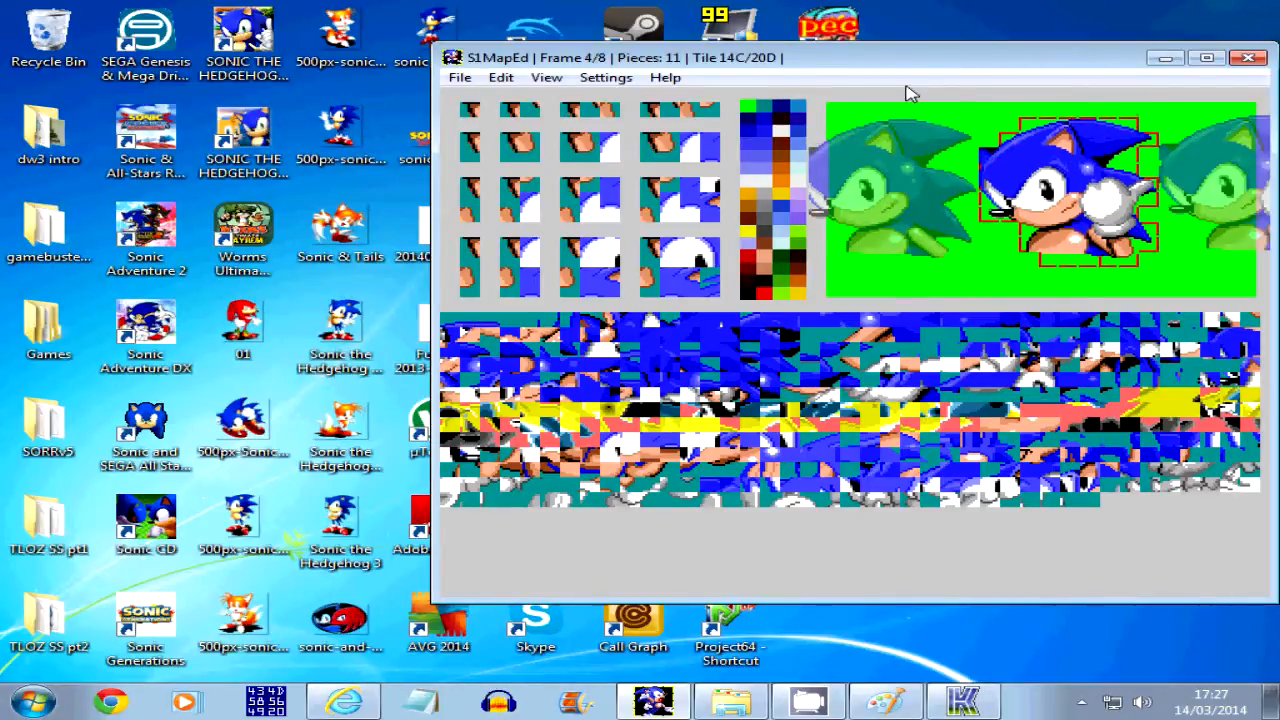
pyautogui.press('Right')
pyautogui.press('Right')
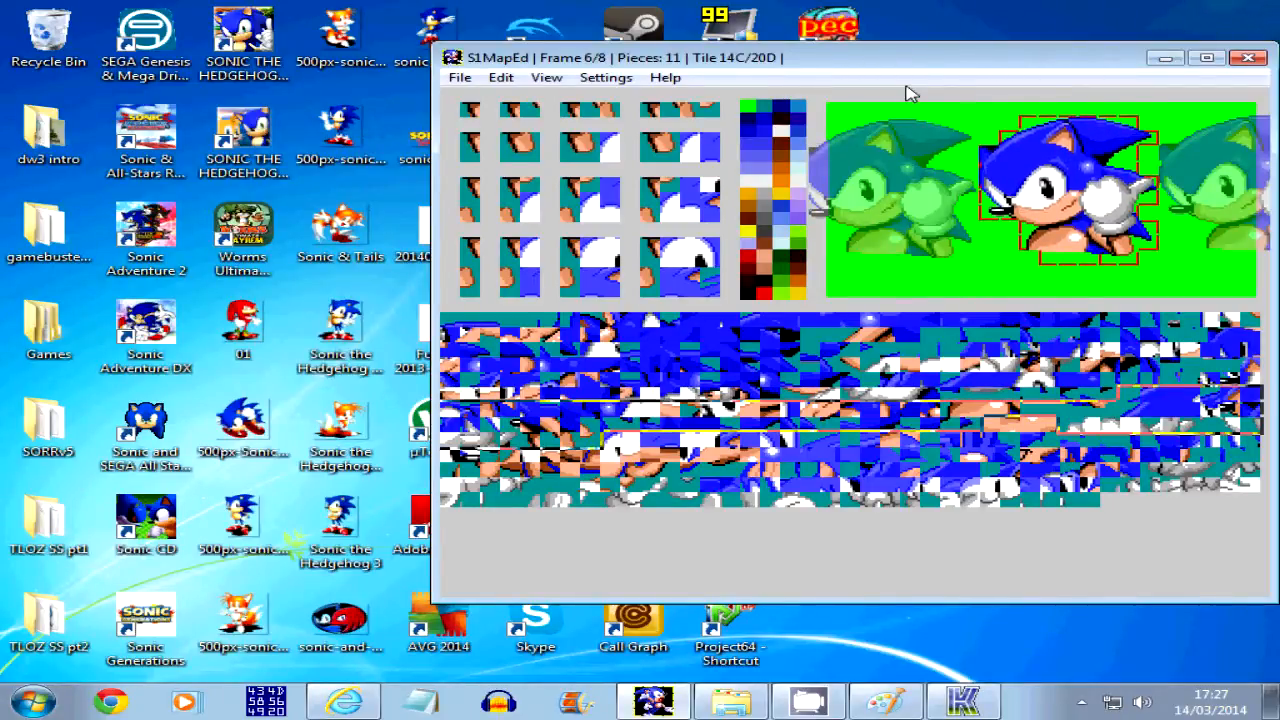
pyautogui.press('Right')
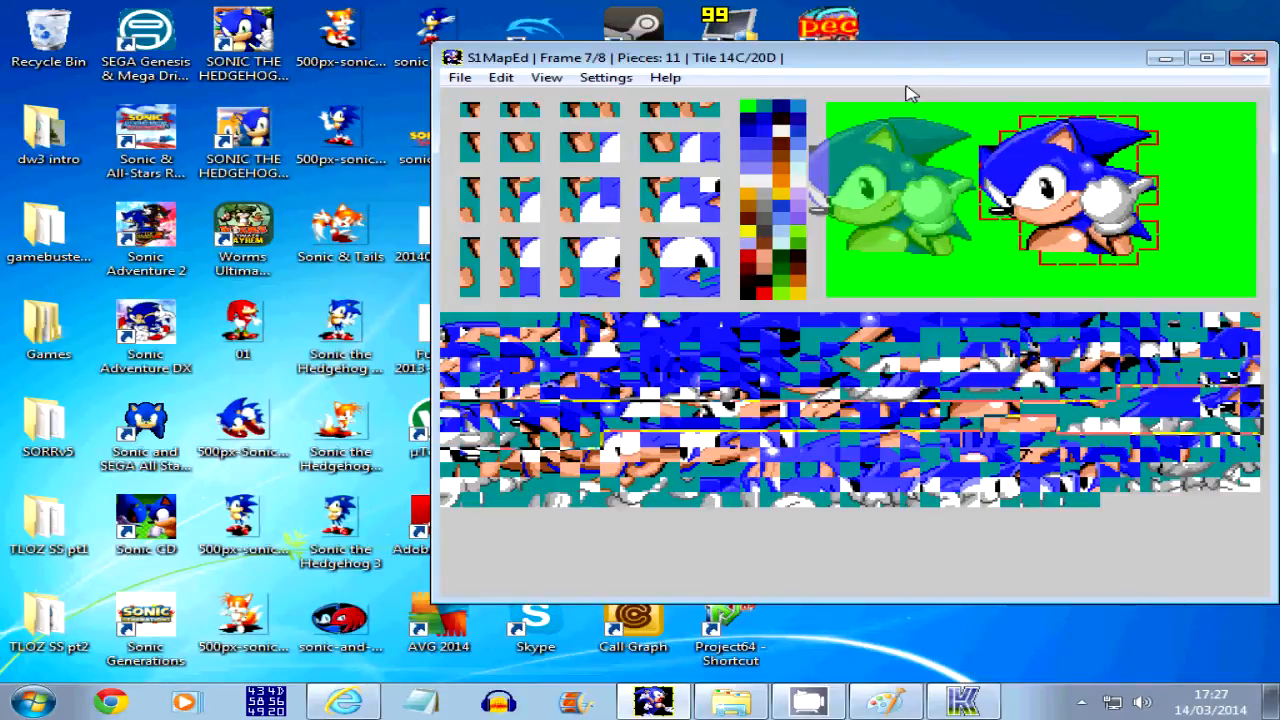
pyautogui.press('Left')
pyautogui.press('Left')
pyautogui.press('Left')
pyautogui.press('Right')
pyautogui.press('Left')
pyautogui.press('Right')
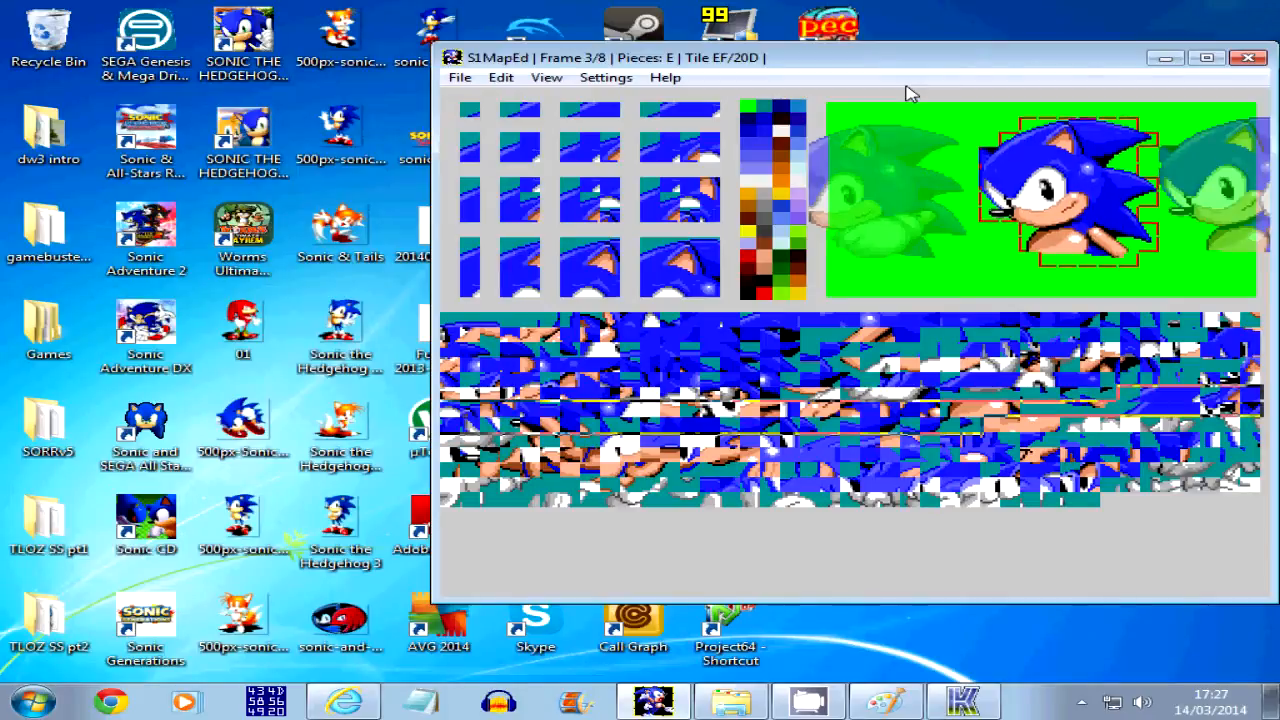
# Examine the sprite alignment in frames 4 through 7 once more and go back to frame 0
pyautogui.press('Right')
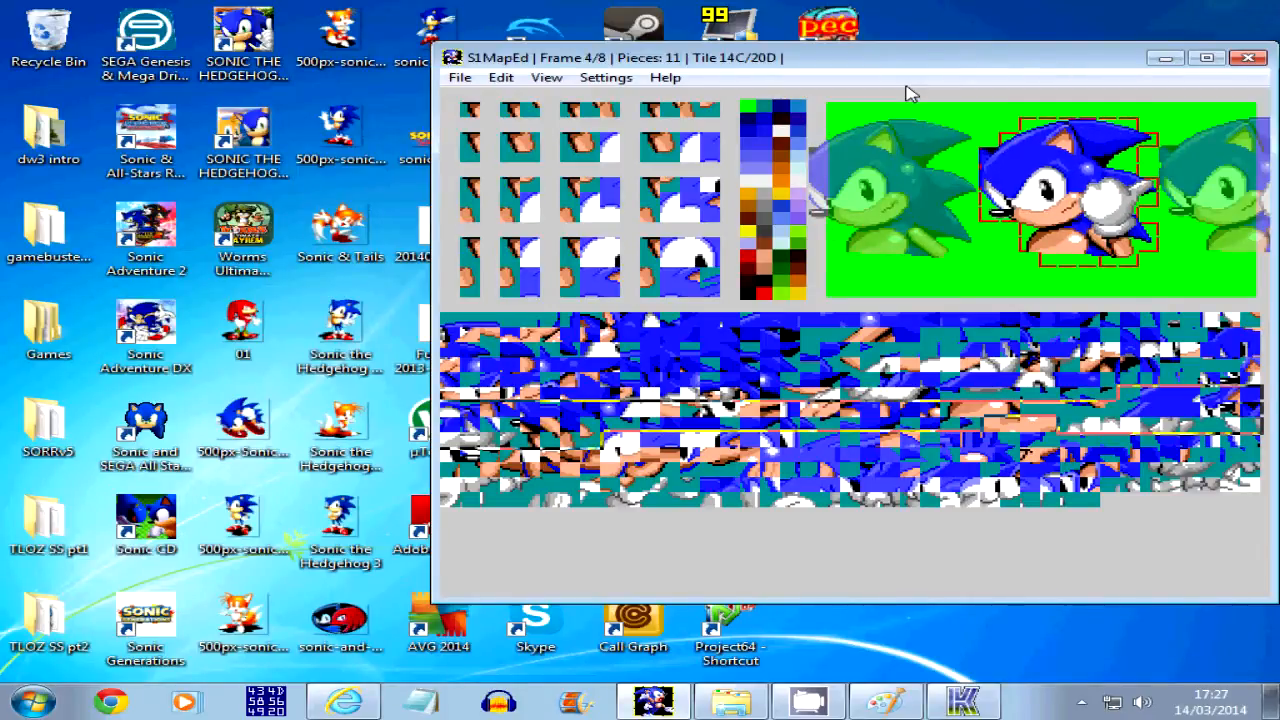
pyautogui.press('Right')
pyautogui.press('Right')
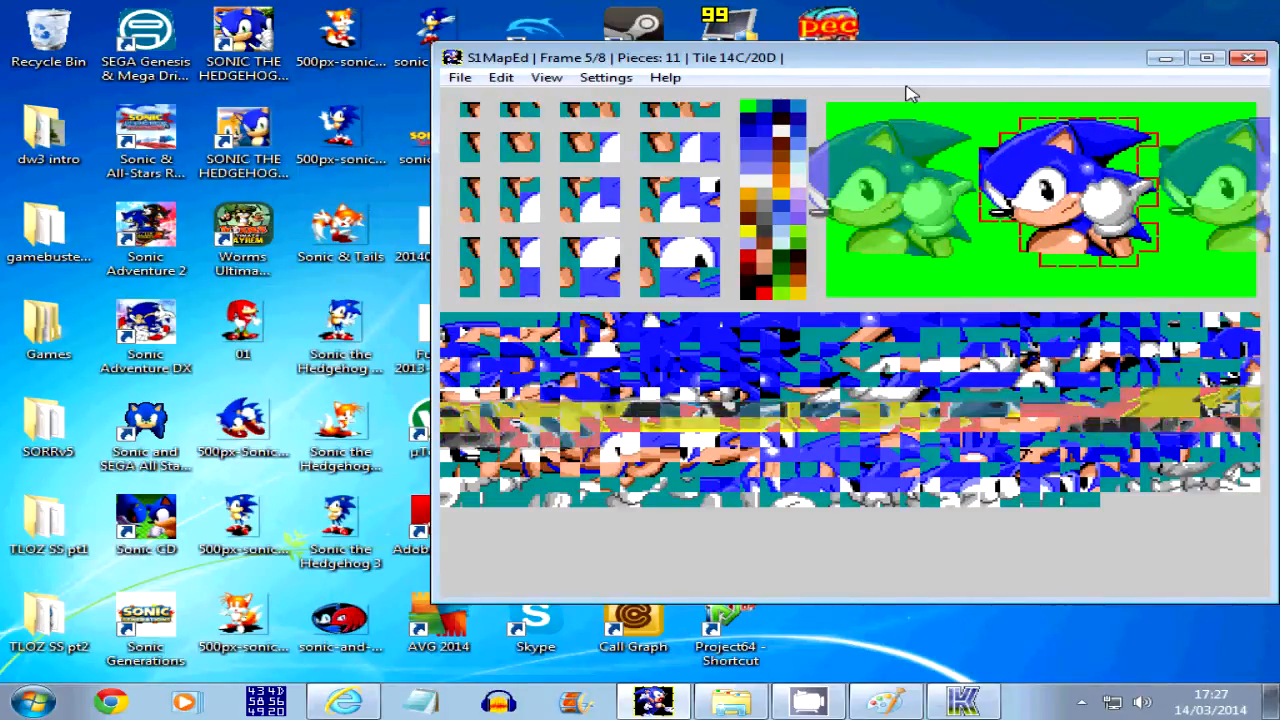
pyautogui.press('Right')
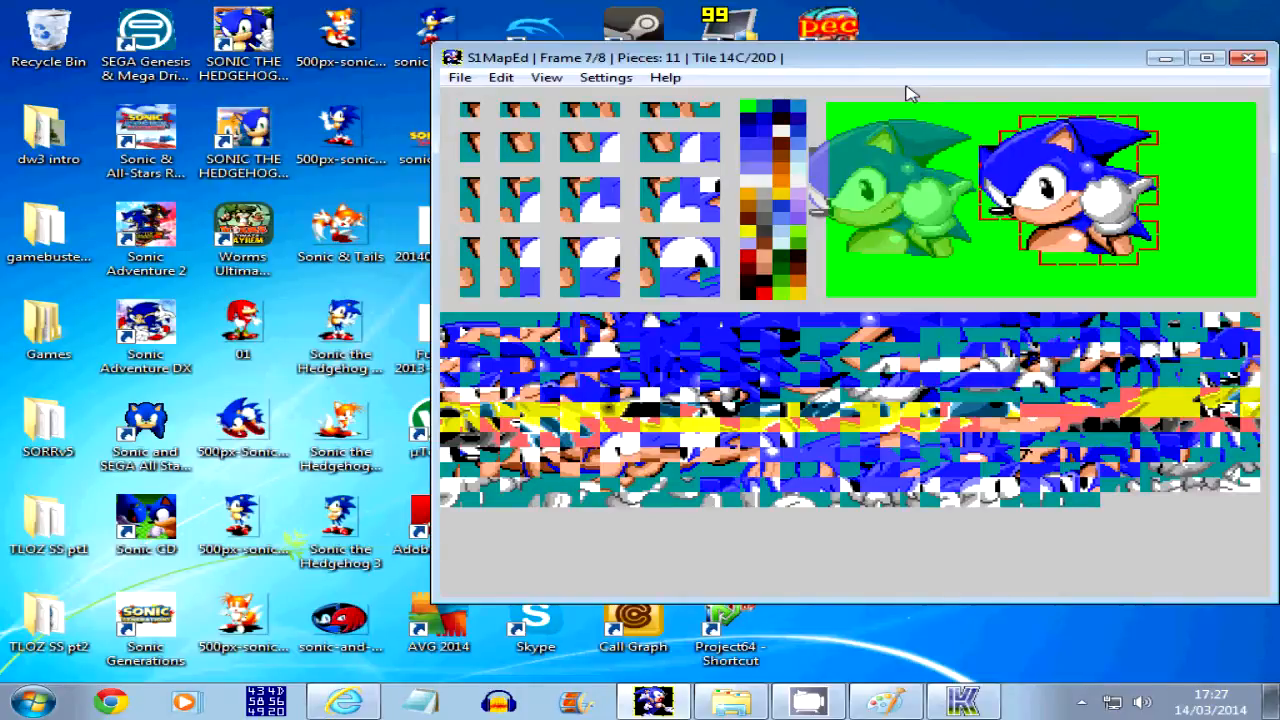
pyautogui.press('Left')
pyautogui.press('Left')
pyautogui.press('Left')
pyautogui.press('Left')
pyautogui.press('Left')
pyautogui.press('Left')
pyautogui.press('Left')
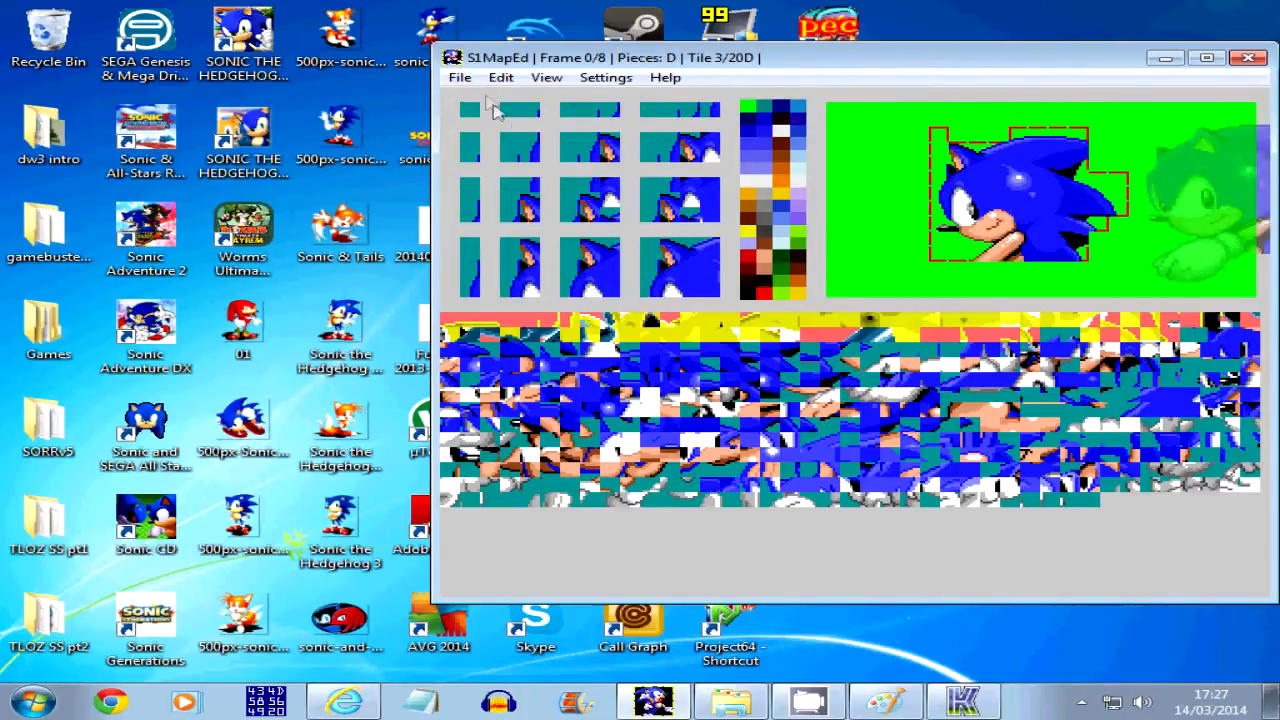
# Save the sprite mappings over obj0E in the _maps folder and close S1MapEd
pyautogui.click(460, 78)
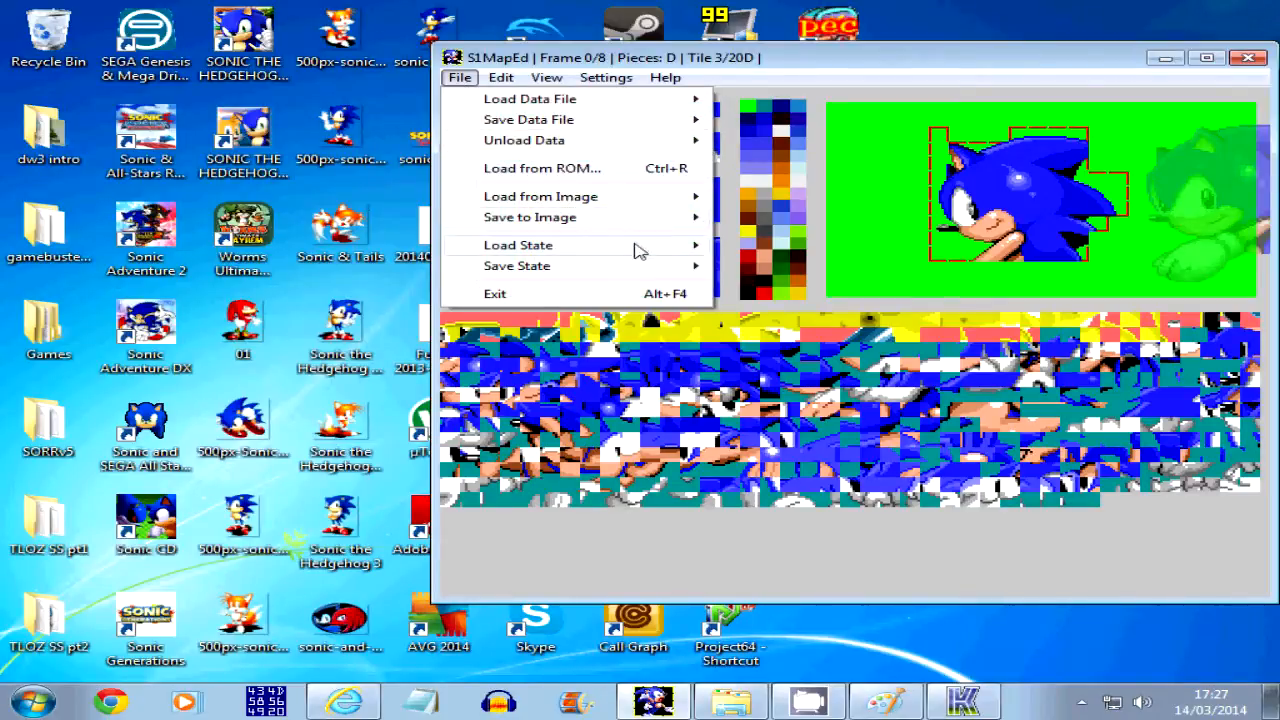
pyautogui.moveTo(610, 220)
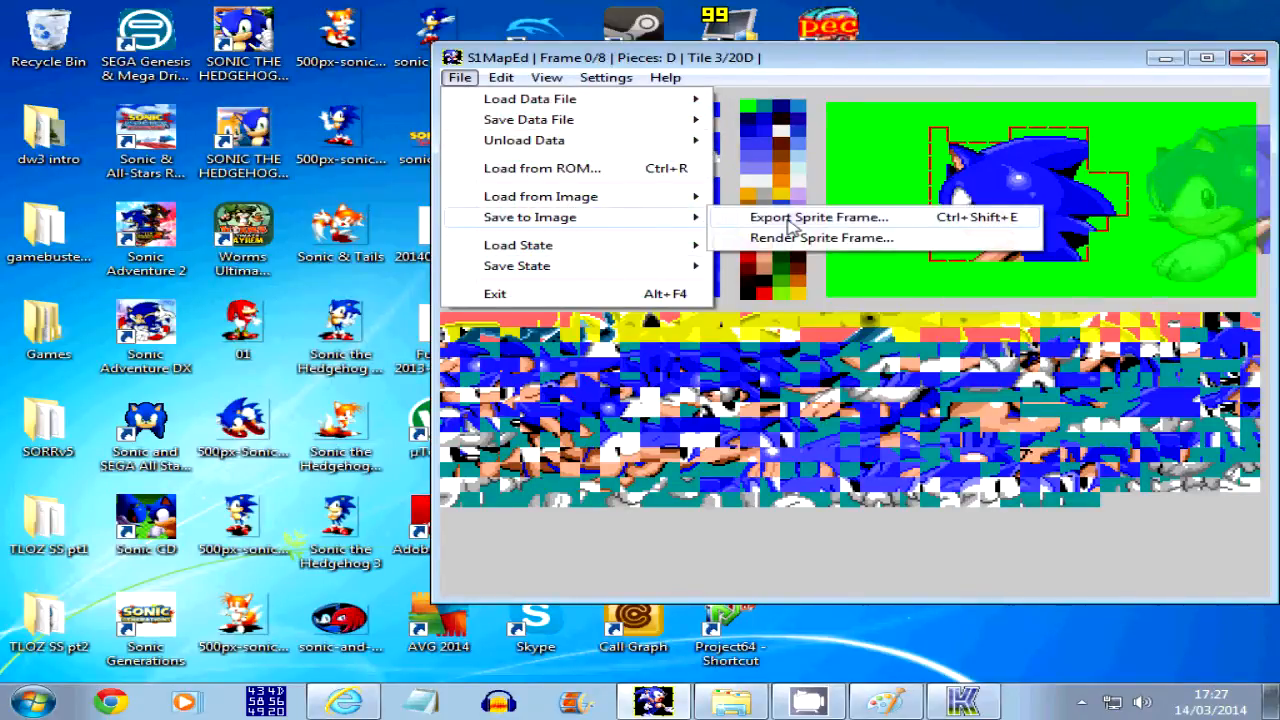
pyautogui.moveTo(545, 268)
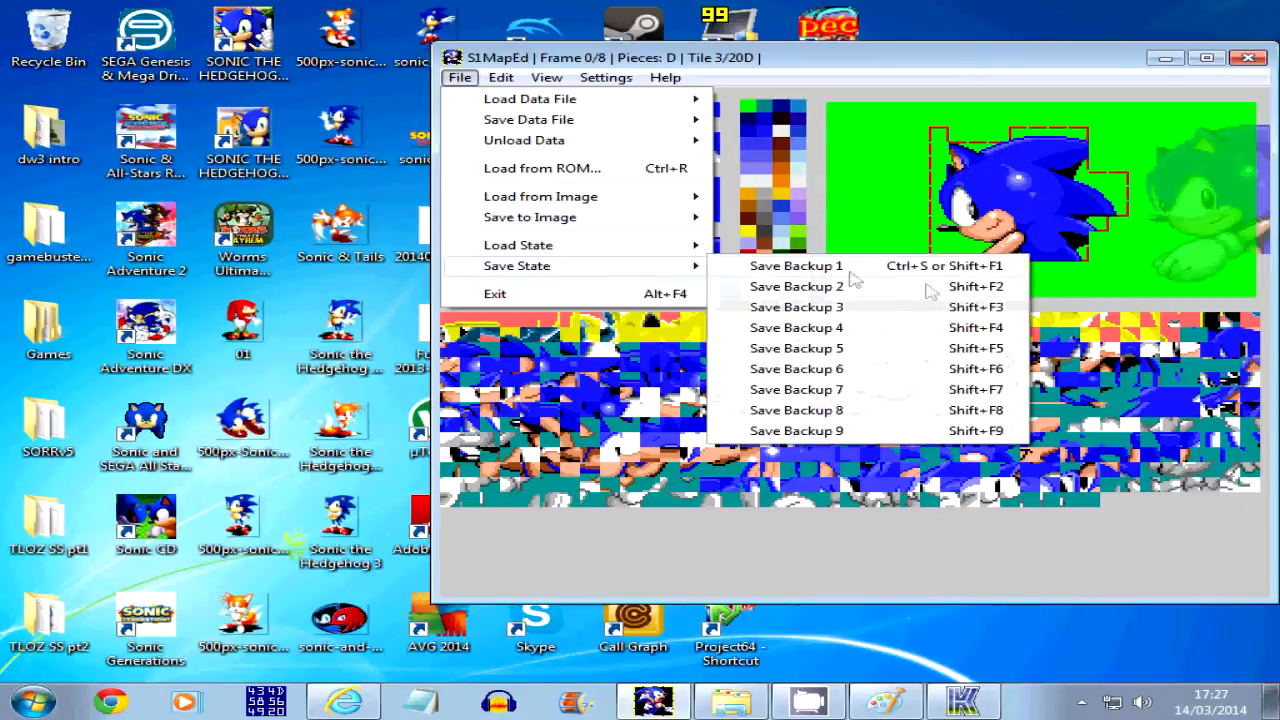
pyautogui.click(460, 77)
pyautogui.moveTo(528, 119)
pyautogui.click(800, 279)
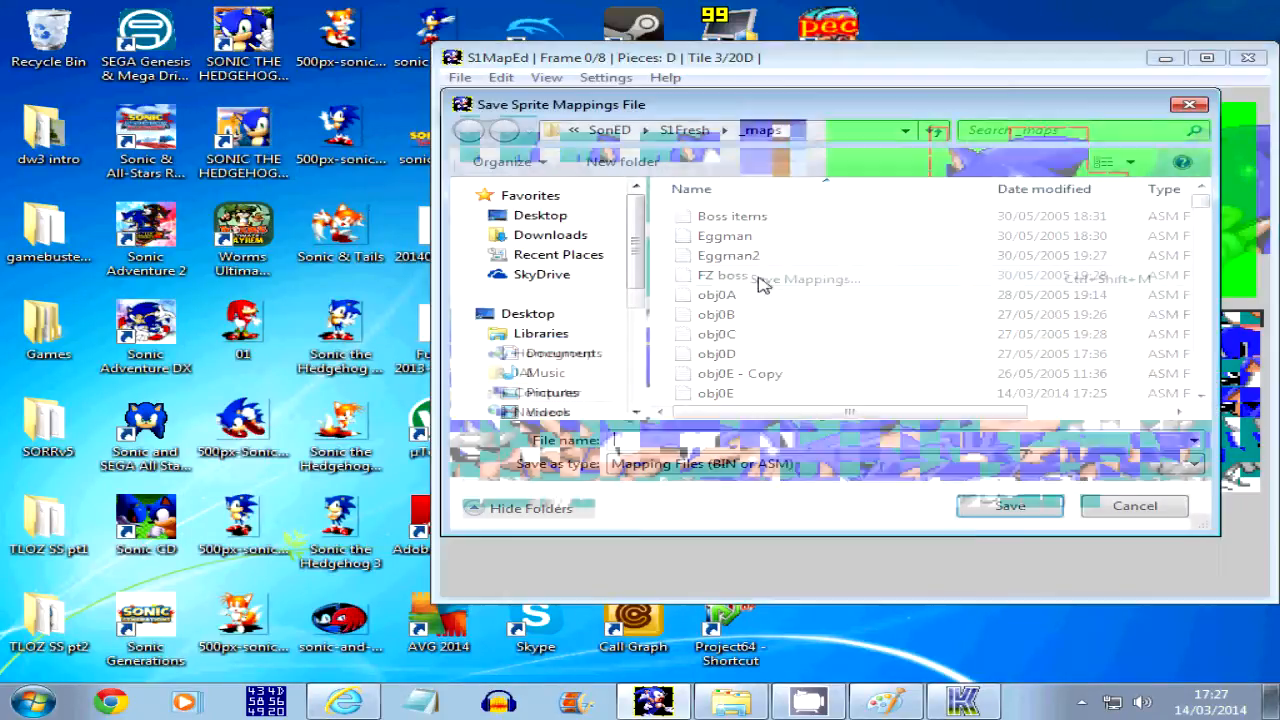
pyautogui.click(723, 131)
pyautogui.click(930, 92)
pyautogui.click(783, 395)
pyautogui.click(1010, 507)
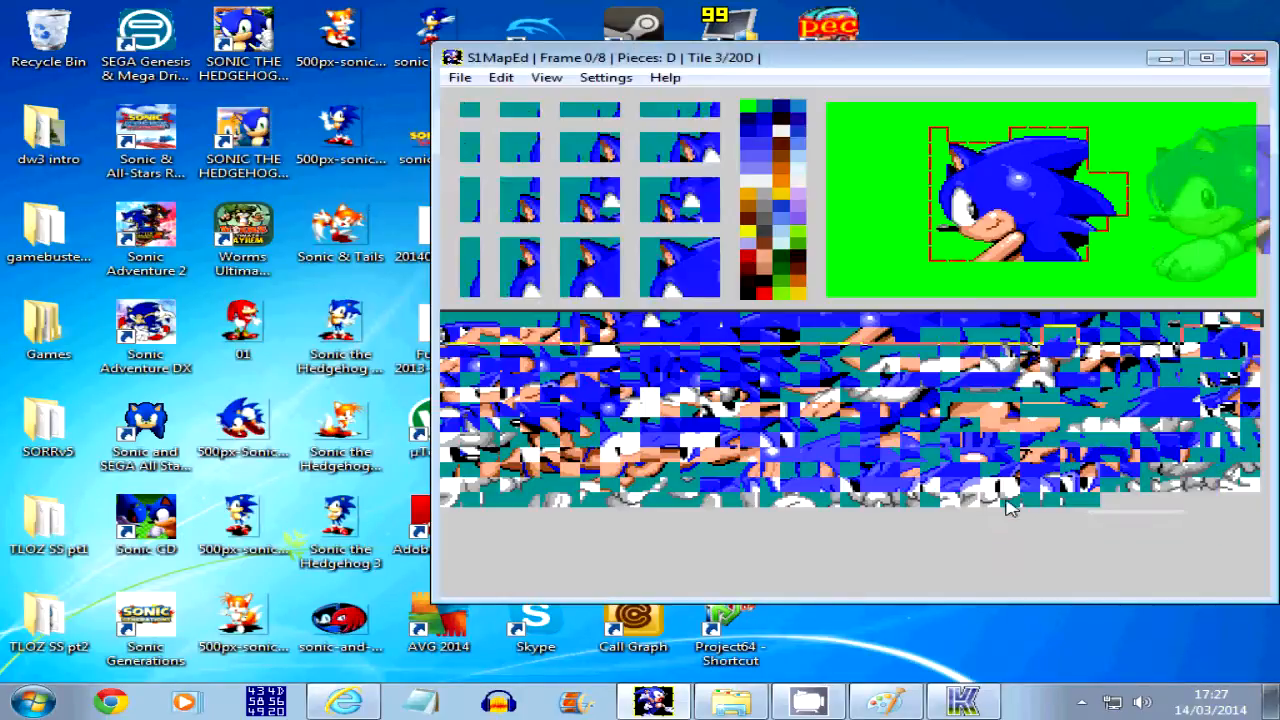
pyautogui.click(1247, 59)
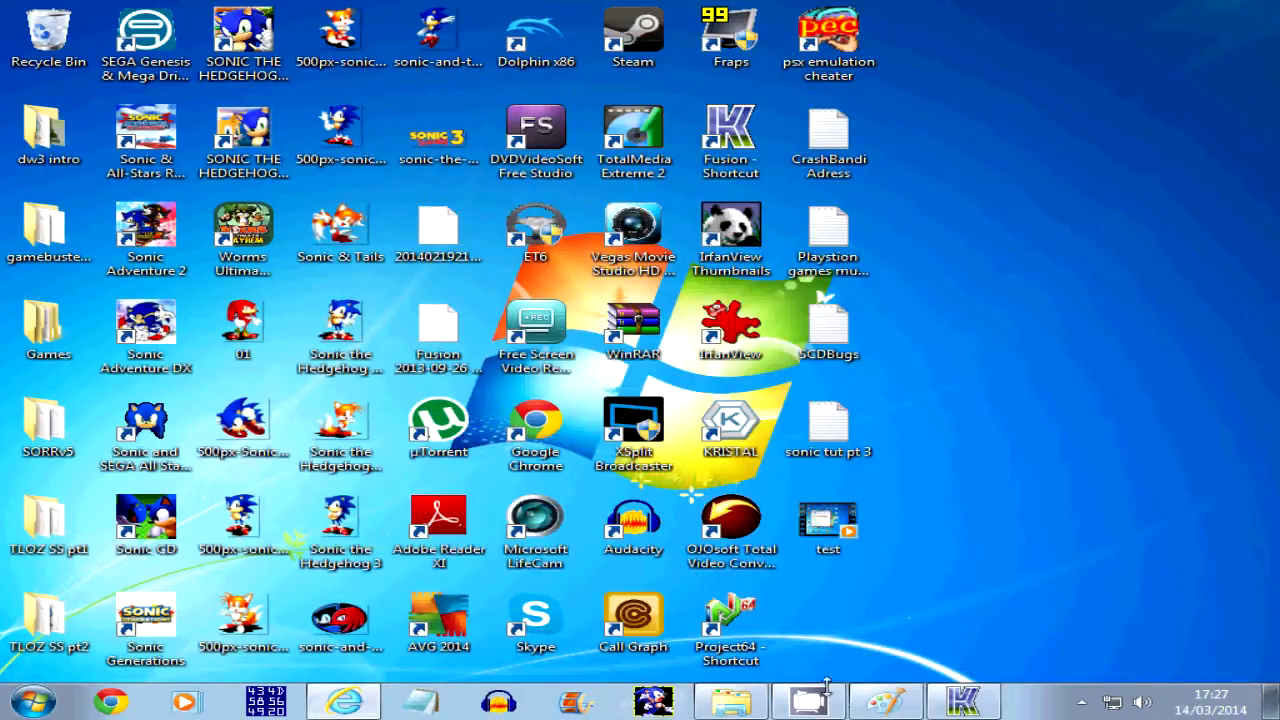
# Switch to the S1Fresh folder in Explorer and run the build batch file to rebuild the ROM
pyautogui.click(727, 705)
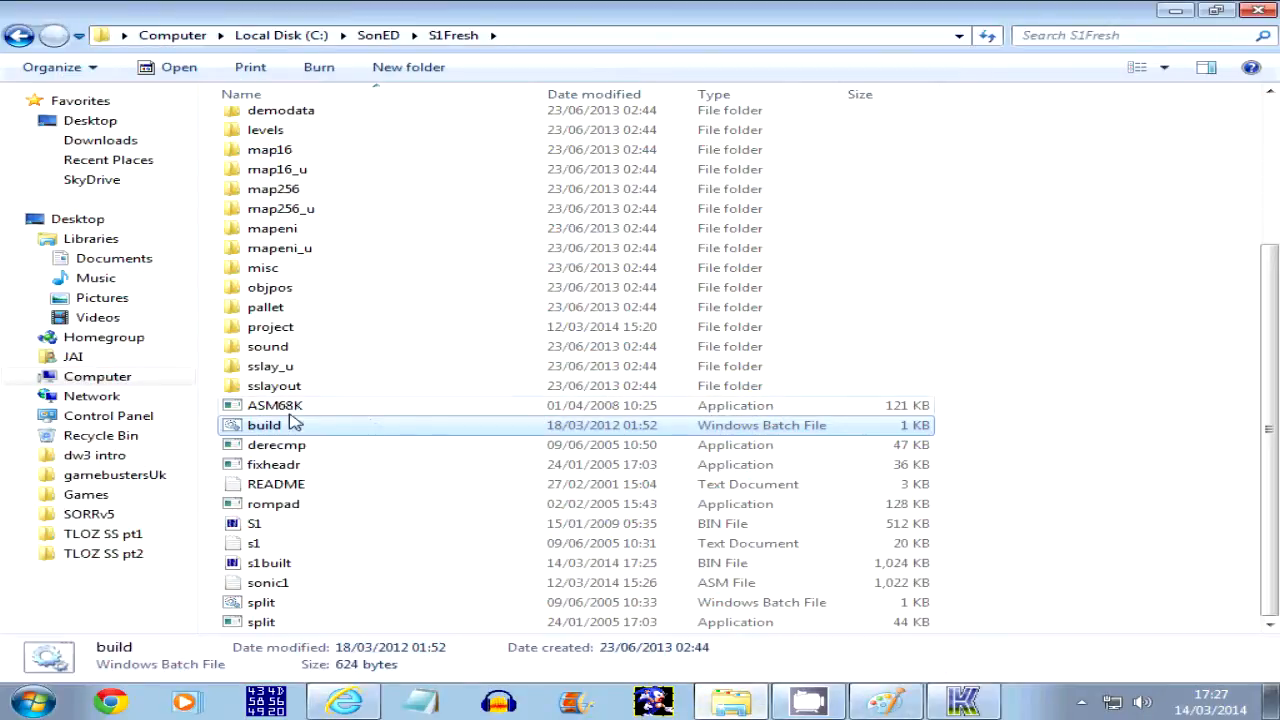
pyautogui.doubleClick(278, 425)
pyautogui.press('Return')
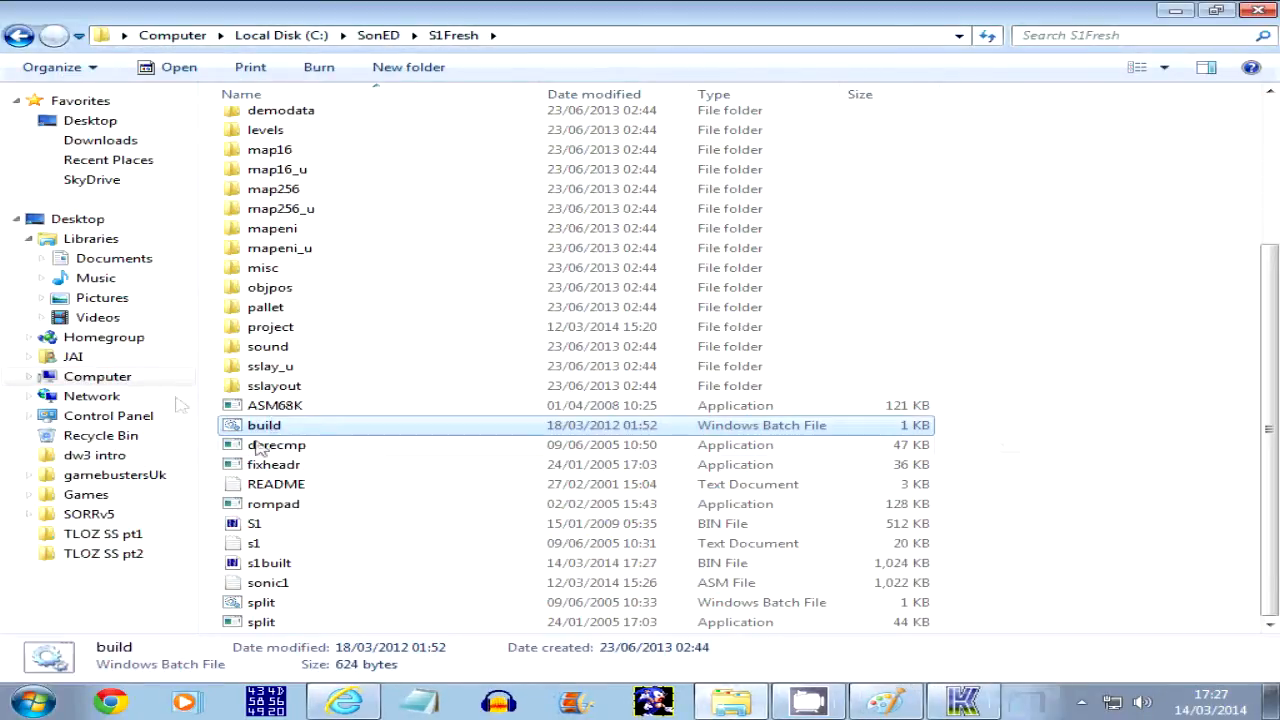
# Load the rebuilt s1built ROM in Fusion and minimise the Explorer window to watch the title sequence
pyautogui.click(270, 565)
pyautogui.doubleClick(270, 565)
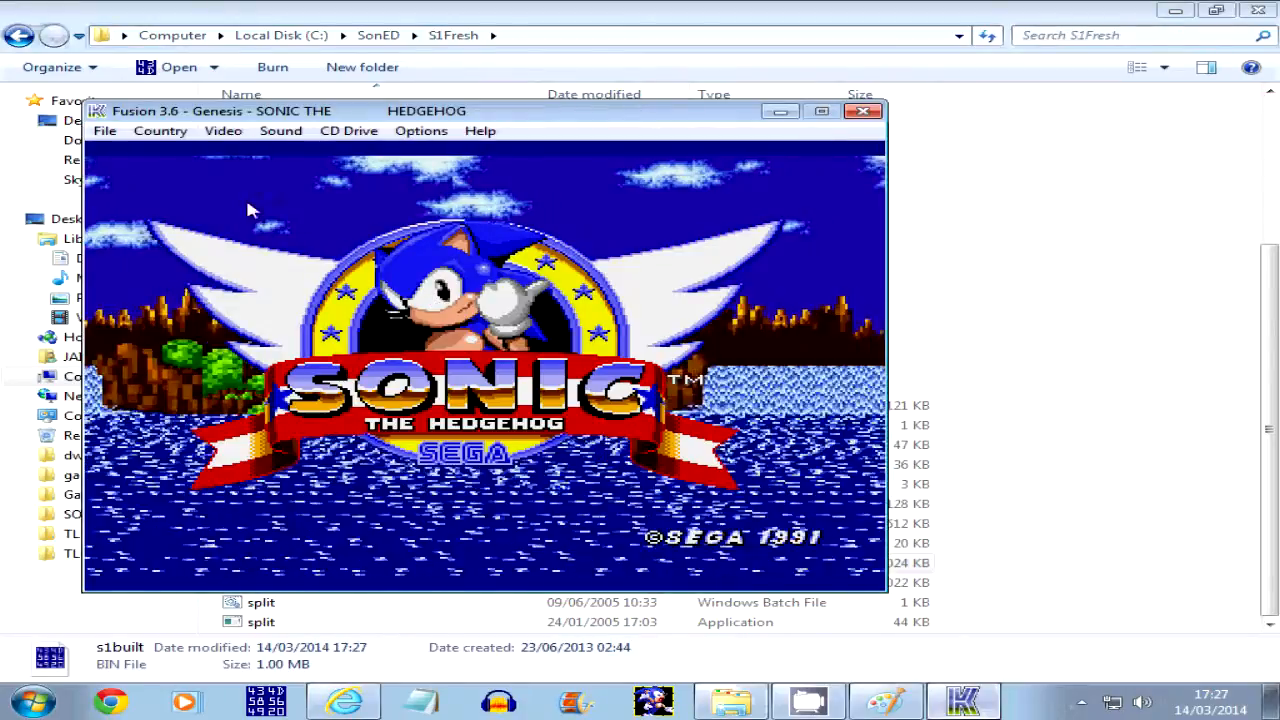
pyautogui.click(110, 132)
pyautogui.click(131, 176)
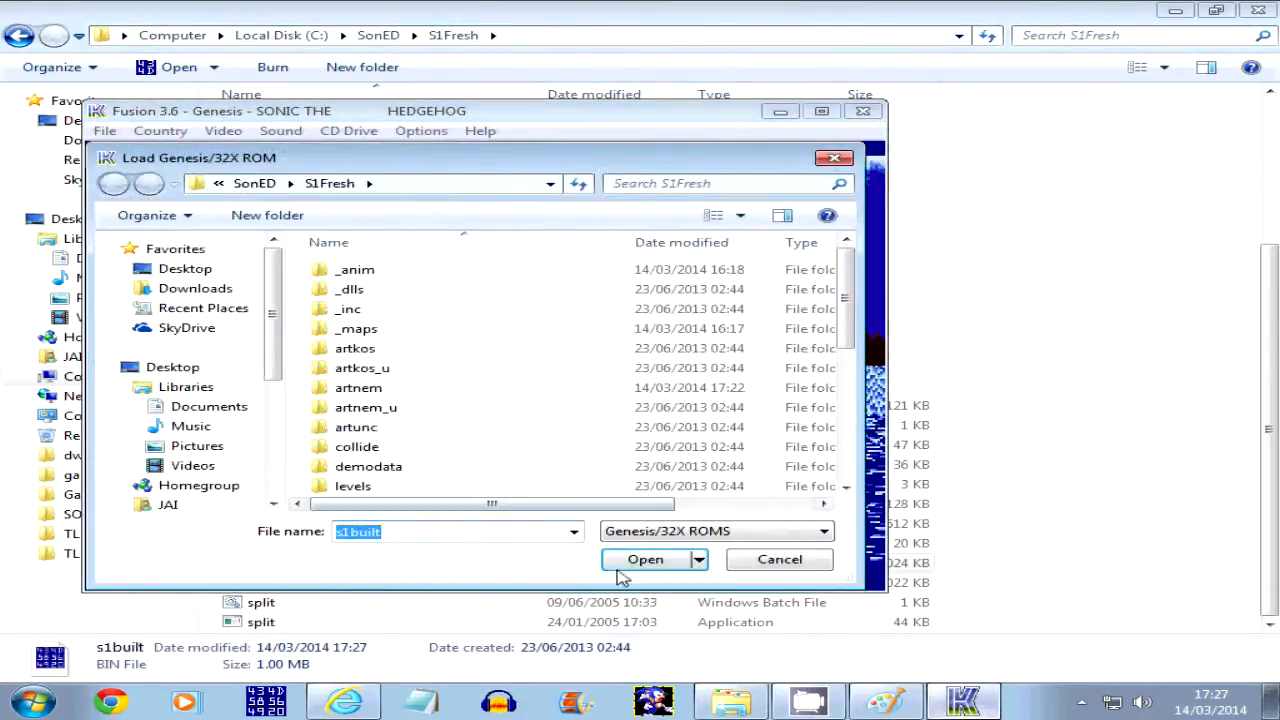
pyautogui.click(640, 560)
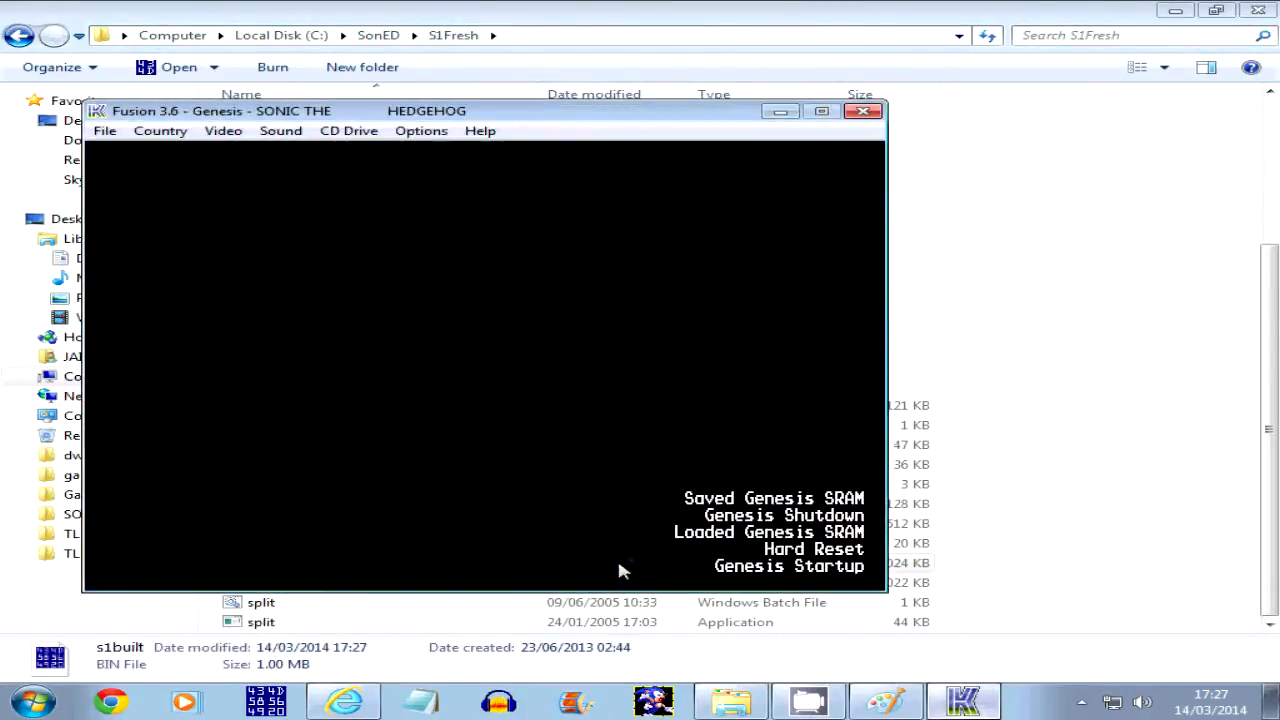
pyautogui.click(1172, 10)
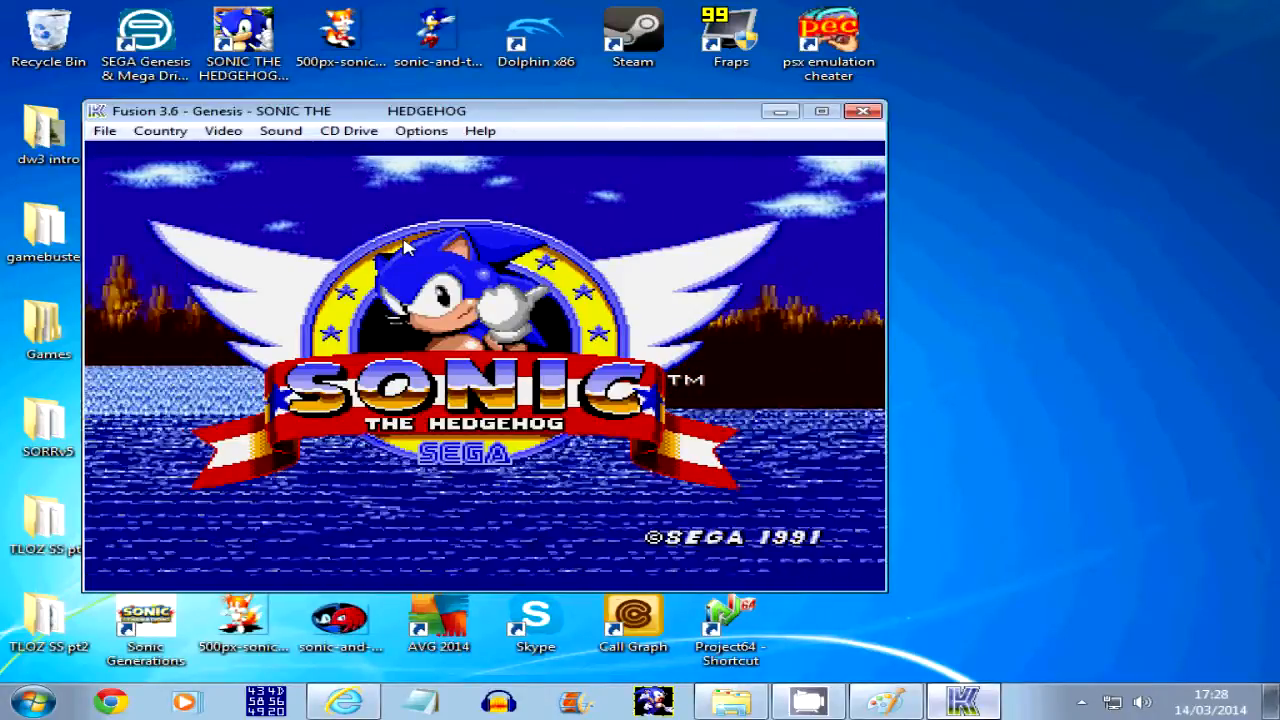
# Start the game from the title screen, run Sonic briefly, check the title animation again and close Fusion
pyautogui.press('Return')
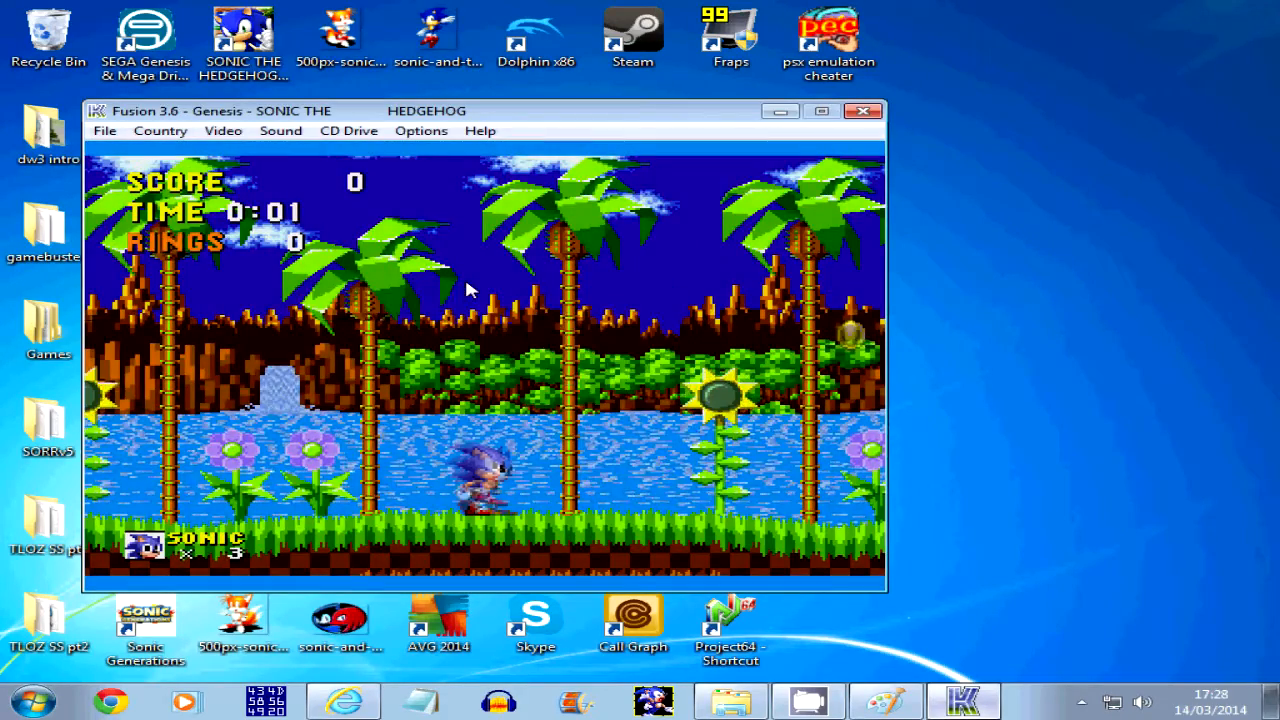
pyautogui.press('Right')
pyautogui.press('Return')
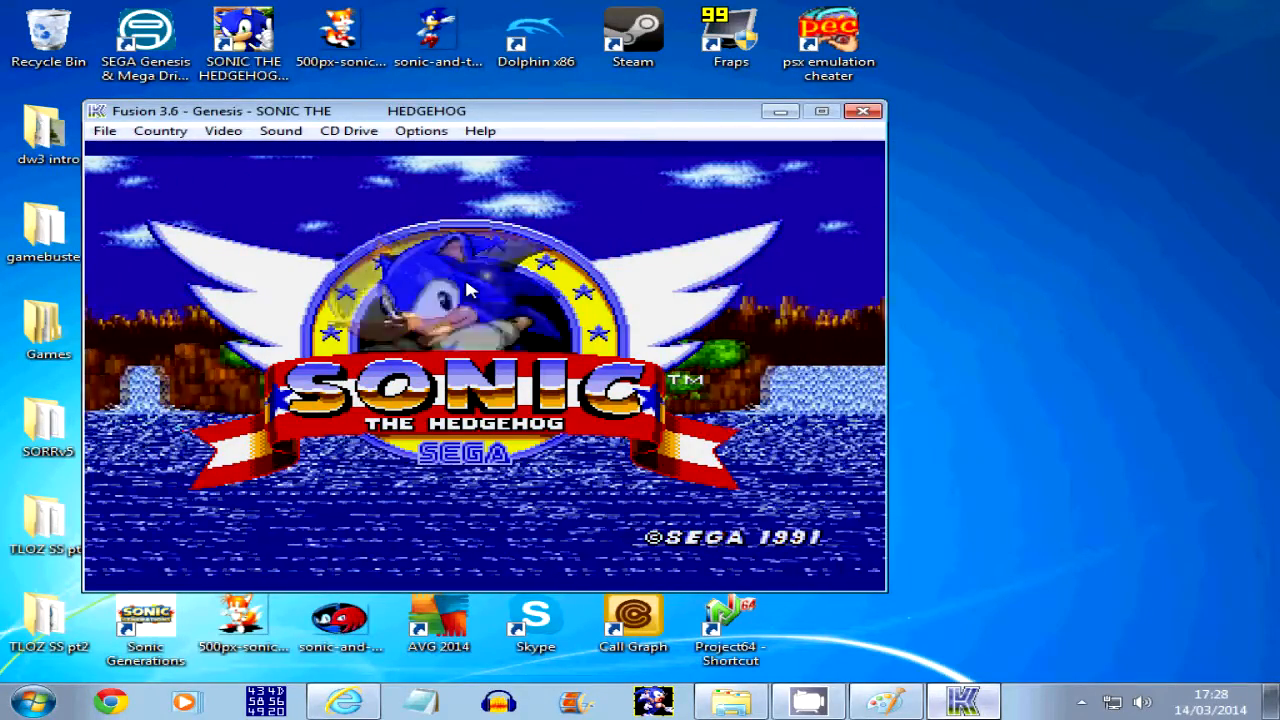
pyautogui.click(862, 111)
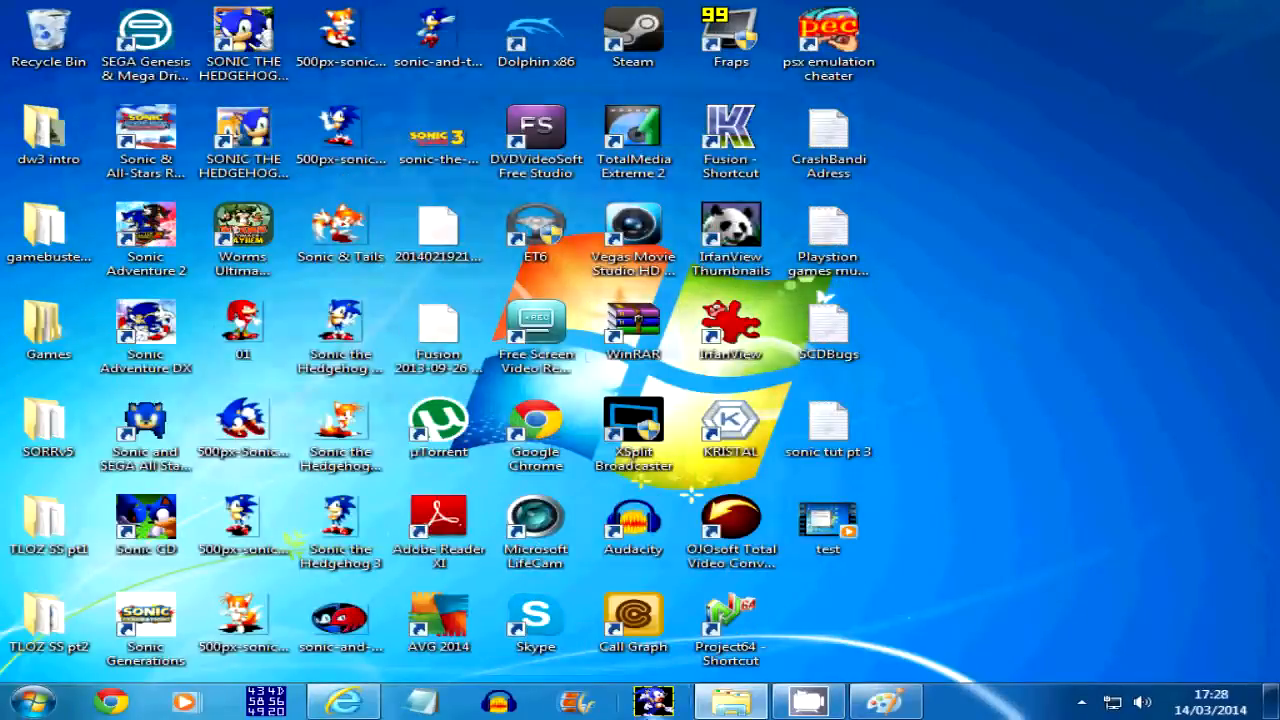
# Open S1MapEd and cycle backwards through the sprite pieces of frame 0 to piece 3
pyautogui.click(653, 701)
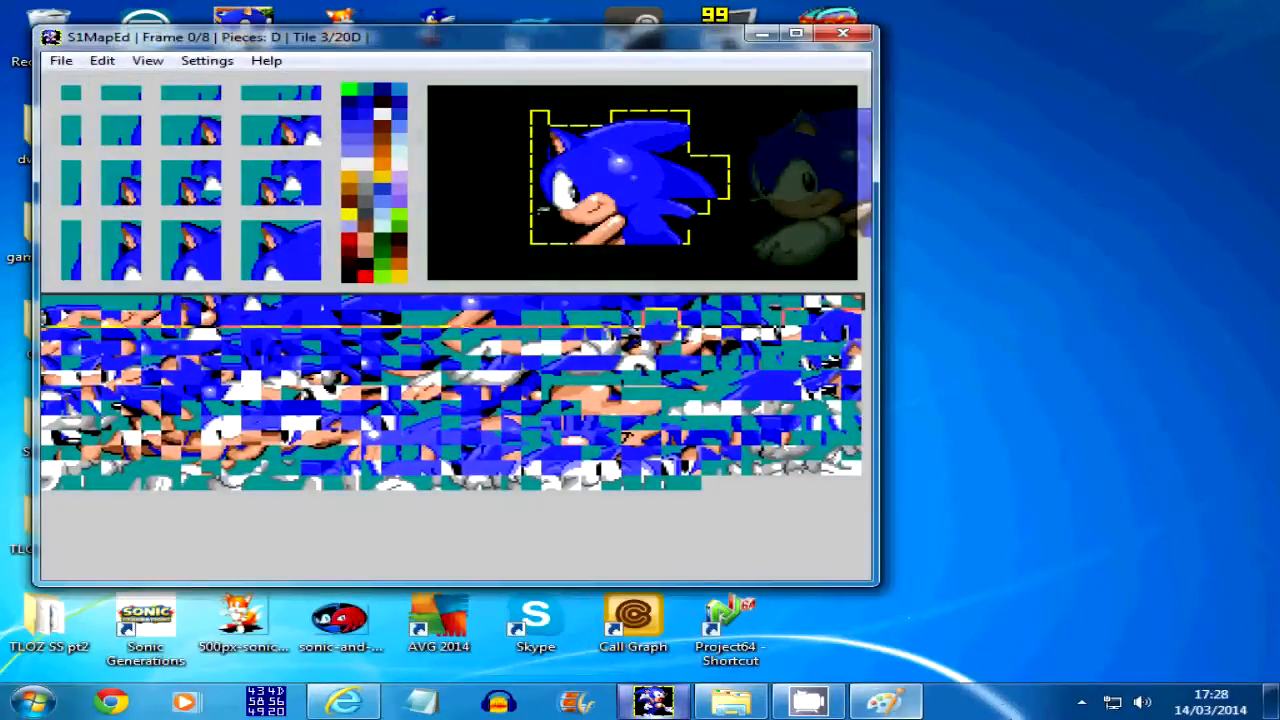
pyautogui.press('pageup')
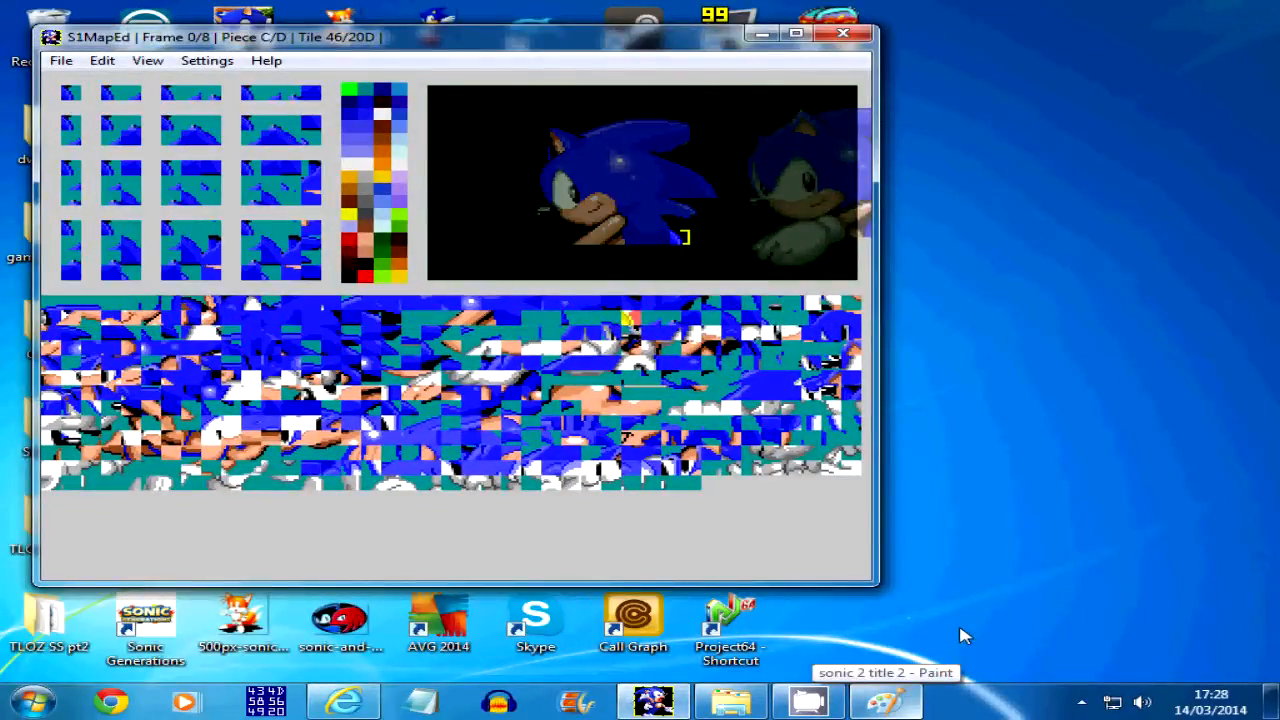
pyautogui.press('pageup')
pyautogui.press('pageup')
pyautogui.press('pageup')
pyautogui.press('pageup')
pyautogui.press('pageup')
pyautogui.press('pageup')
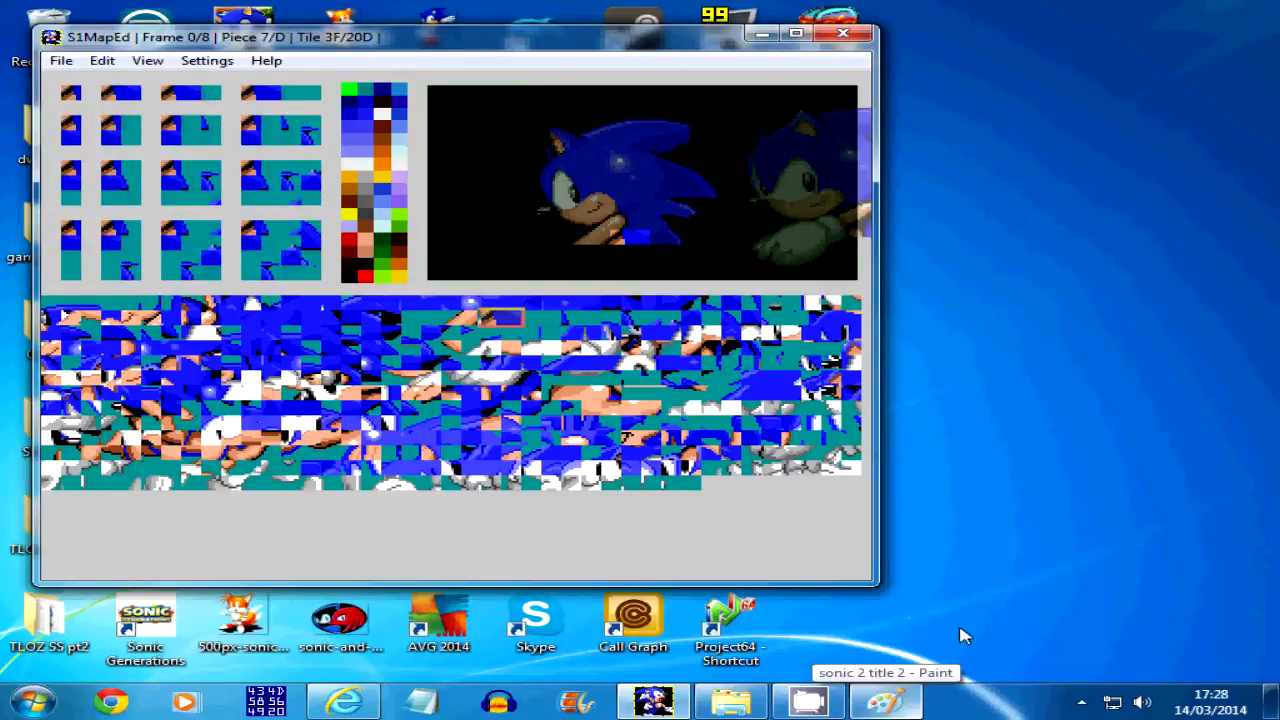
pyautogui.press('pageup')
pyautogui.press('pageup')
pyautogui.press('pageup')
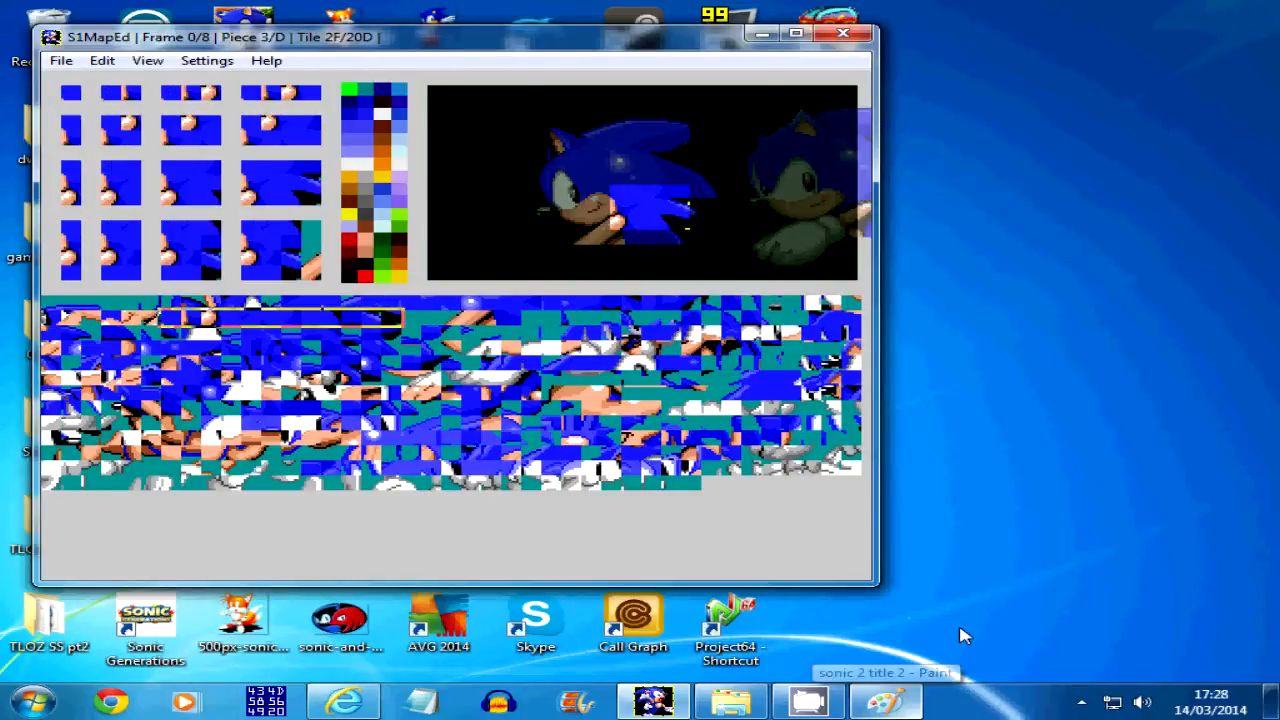